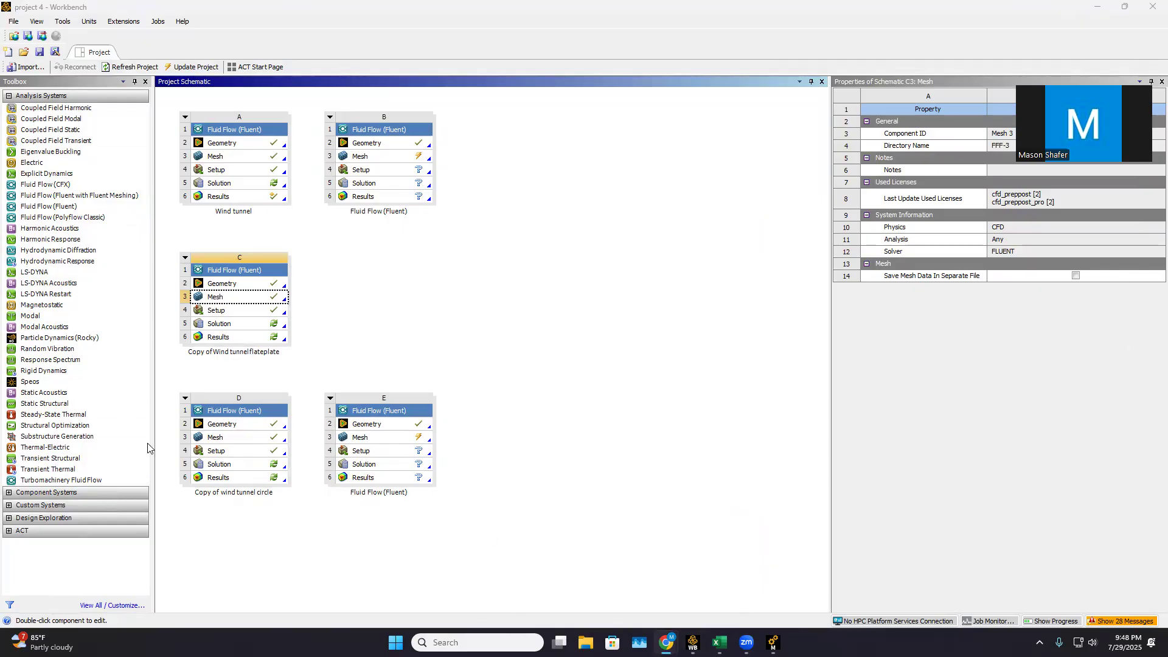
Add a Fluid Flow (Fluent) system beside Copy of Wind tunnel flateplate and set its geometry analysis type to 2D
left_click_drag(76, 209, 376, 275)
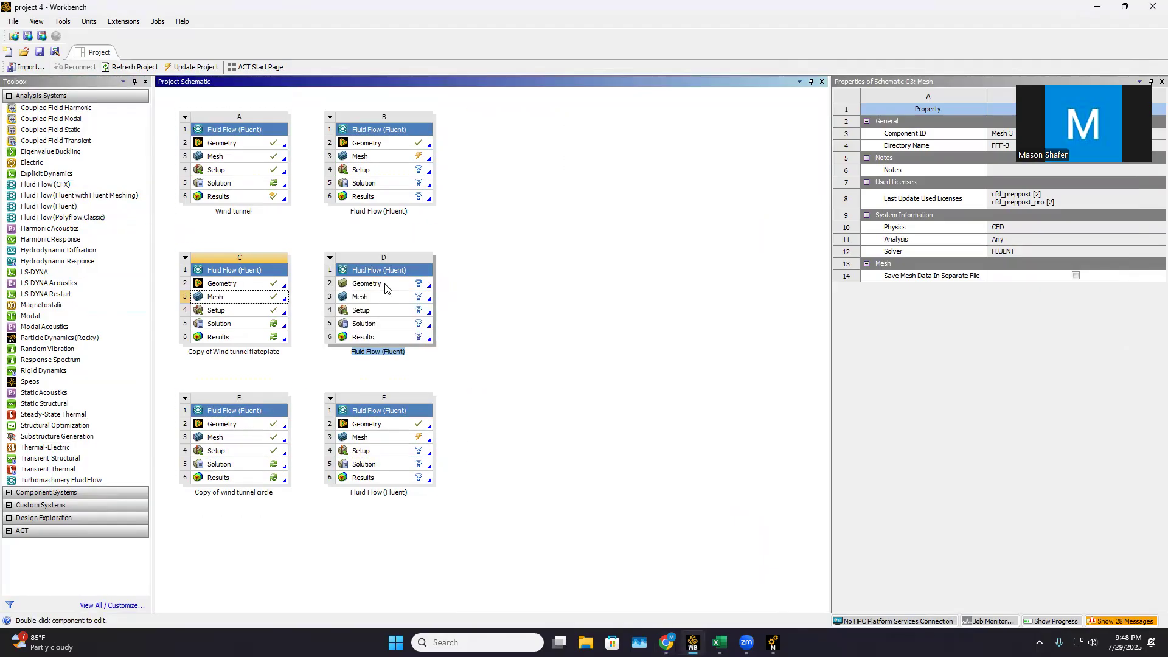
right_click(385, 288)
left_click(1160, 328)
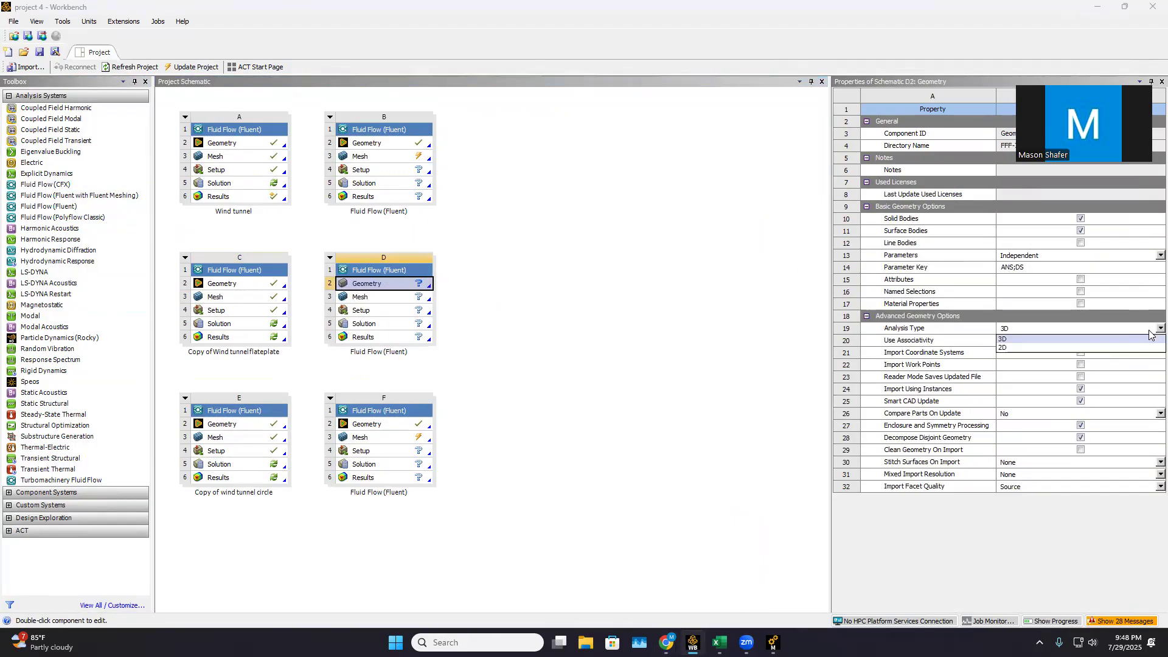
left_click(1159, 328)
left_click(1034, 339)
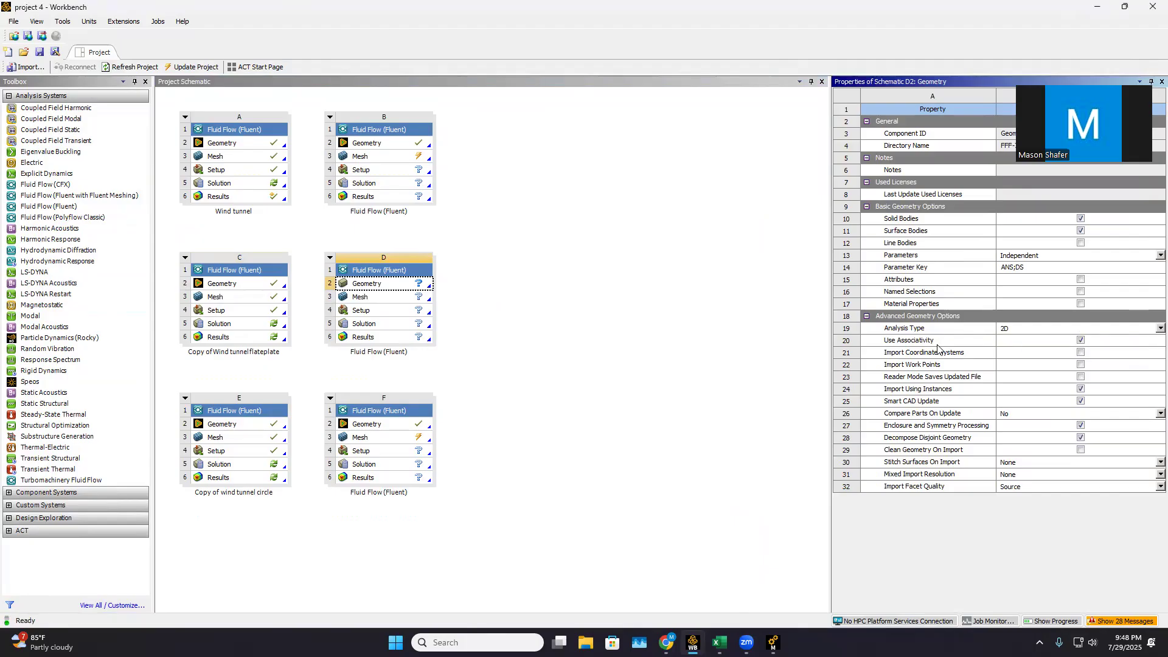
Open the new system's geometry in DesignModeler and start sketching on the XY plane, viewed face-on
right_click(371, 284)
left_click(389, 317)
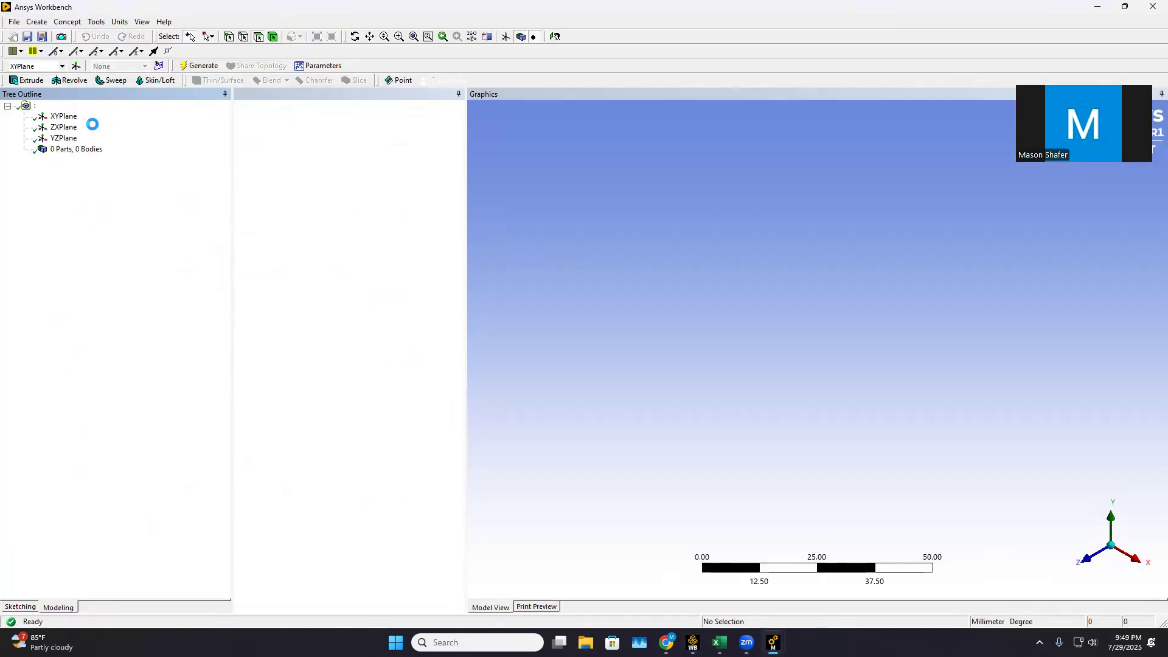
left_click(1083, 559)
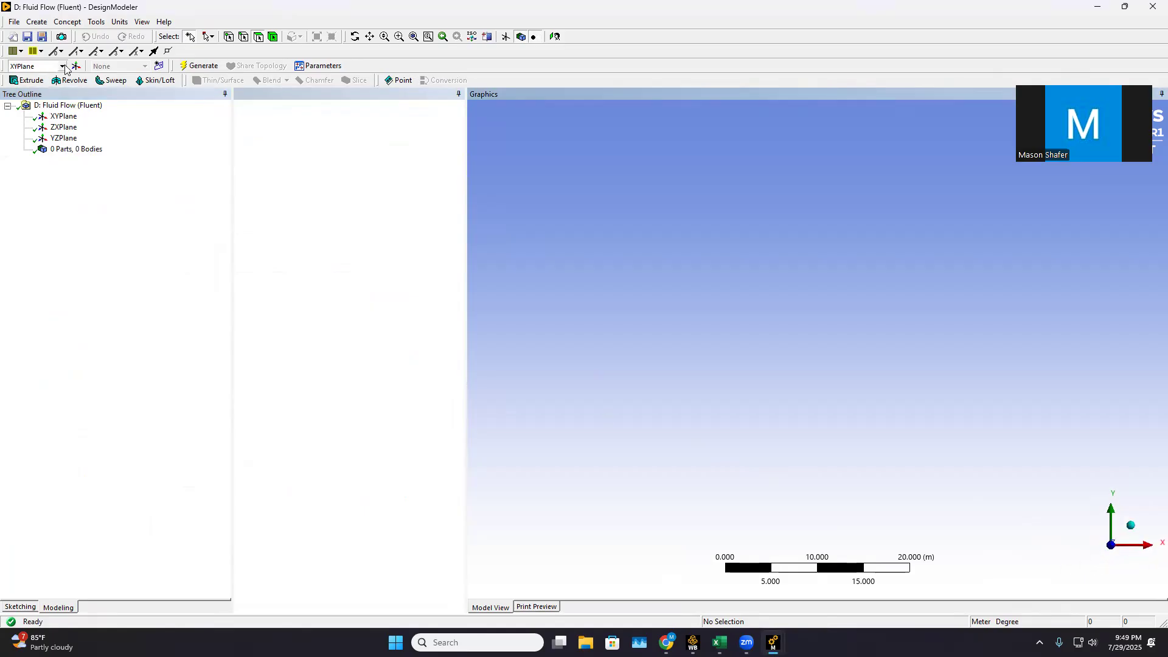
left_click(25, 607)
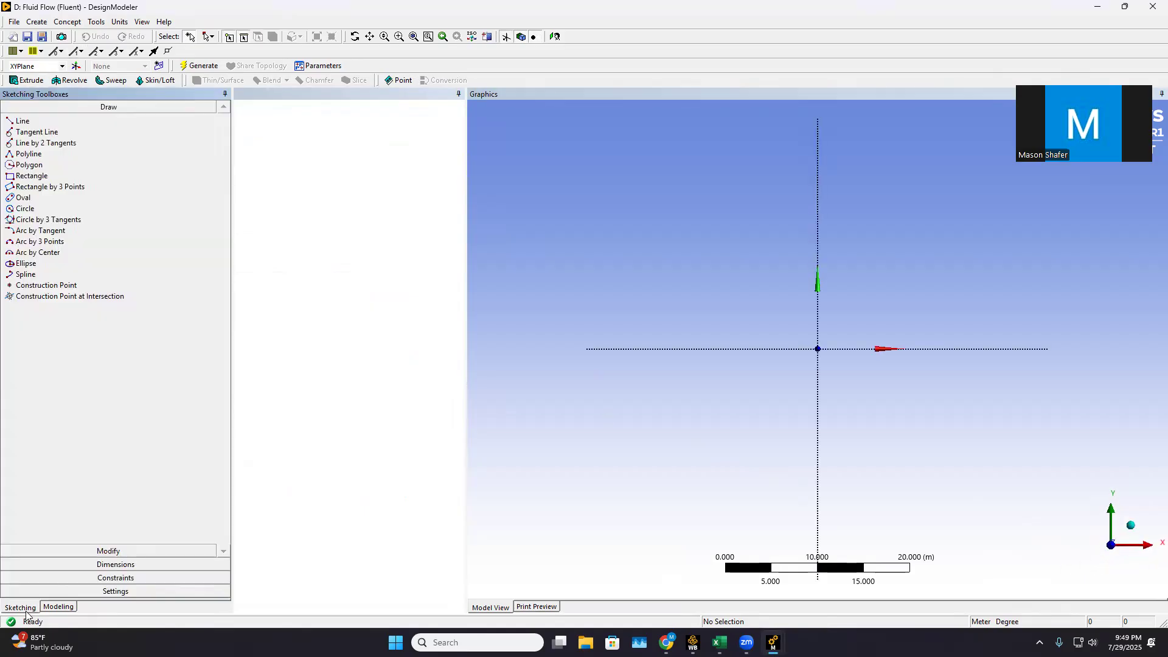
Sketch three horizontal lines end to end along the X axis, about 3.0, 3.4 and 2.7 m long, spanning the origin
left_click(23, 121)
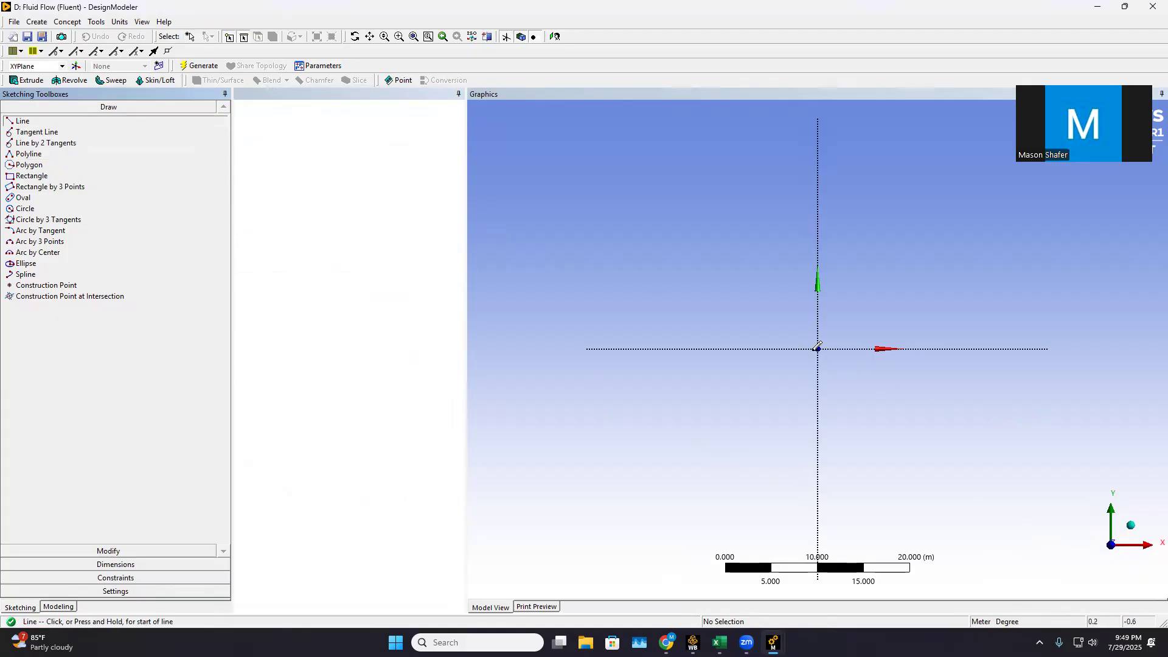
scroll(791, 356, "up", 2)
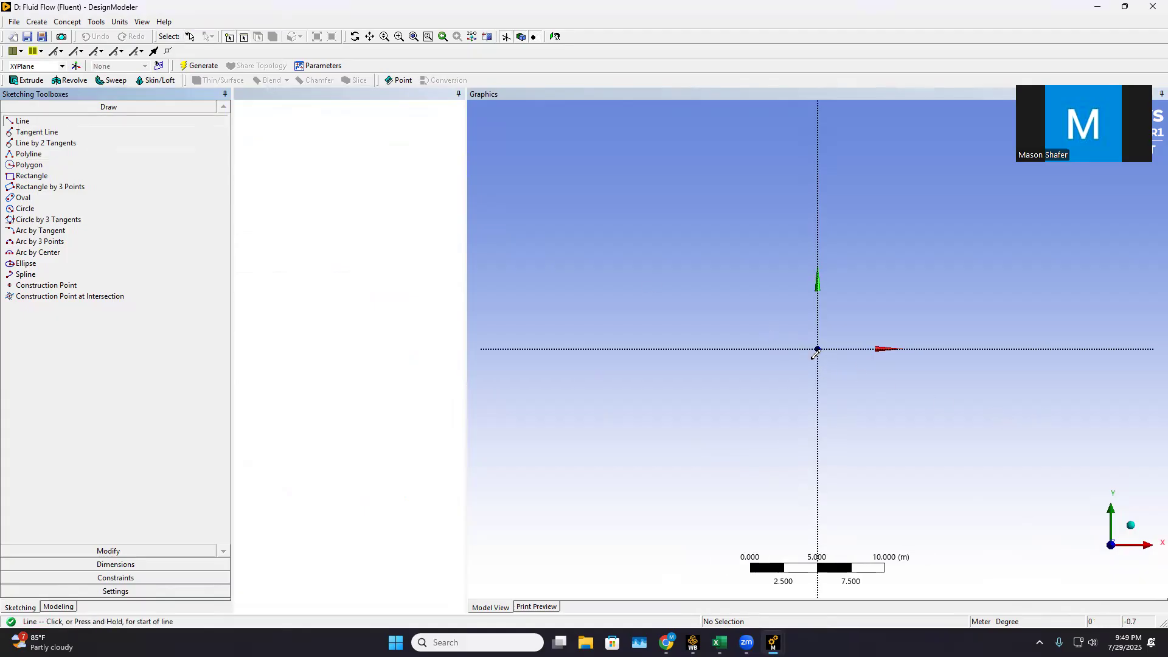
left_click(738, 348)
left_click(805, 349)
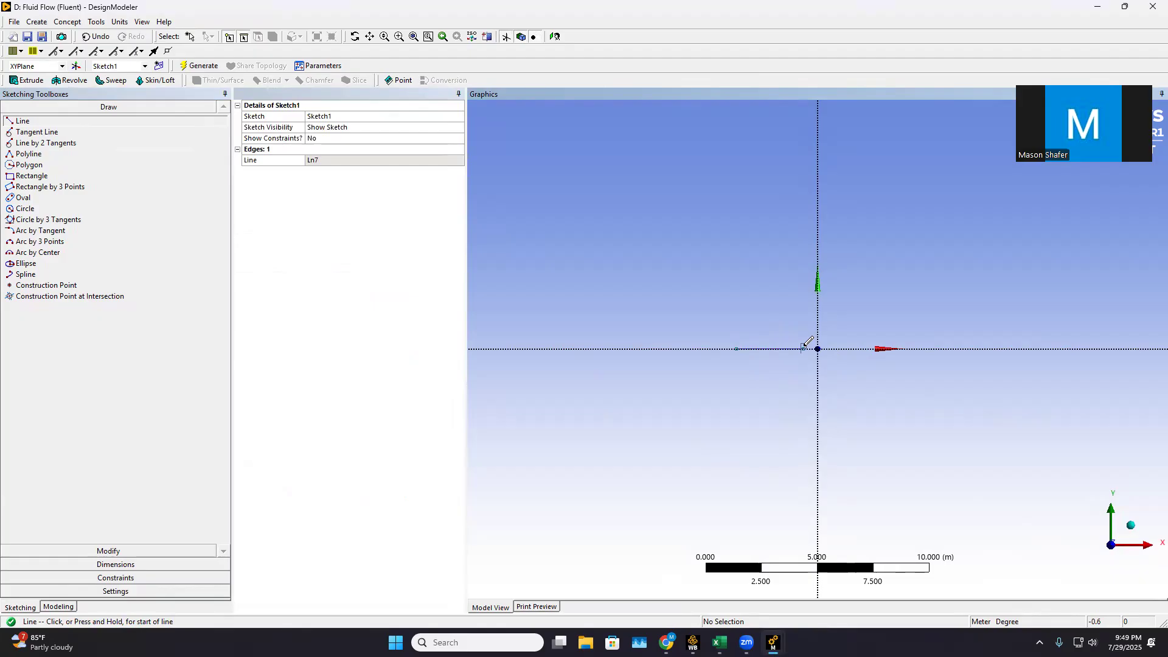
scroll(808, 345, "up", 1)
left_click(798, 349)
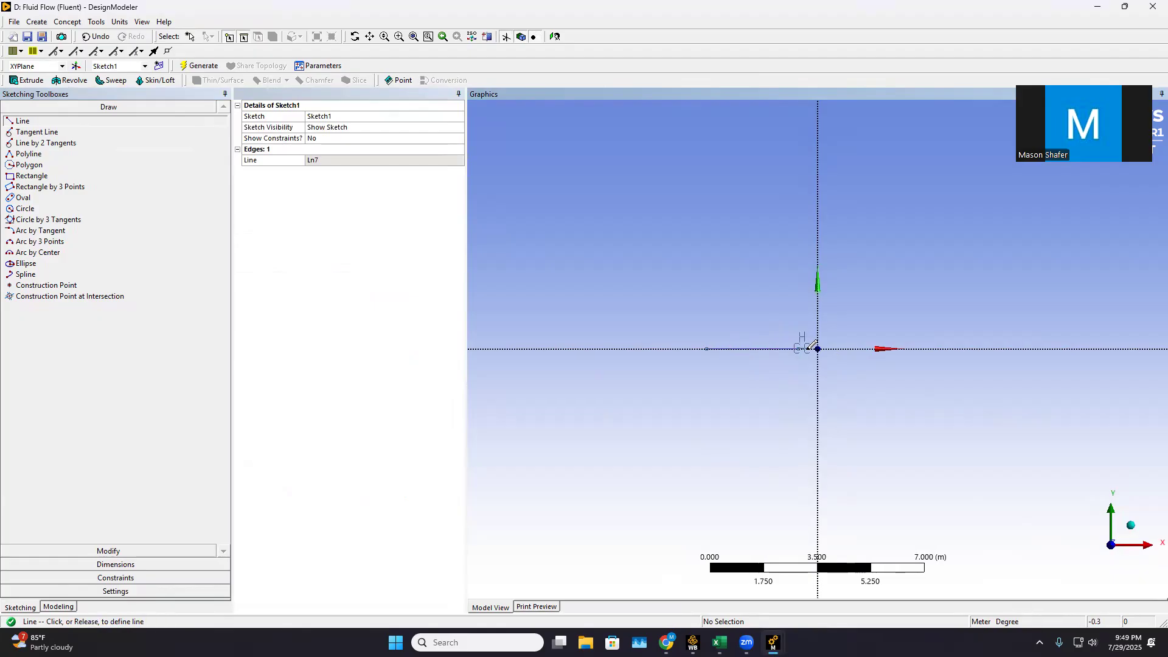
left_click(903, 349)
left_click(899, 348)
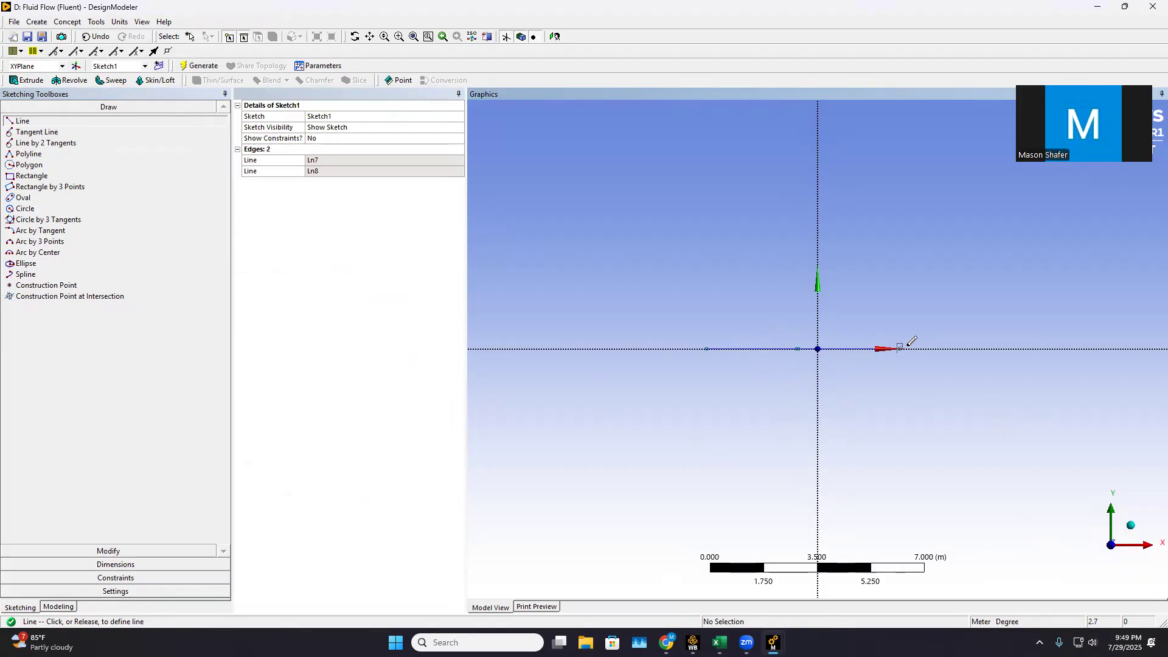
left_click(981, 348)
Add a horizontal dimension from the leftmost line's outer end to its junction with the middle line
left_click(144, 565)
left_click(36, 159)
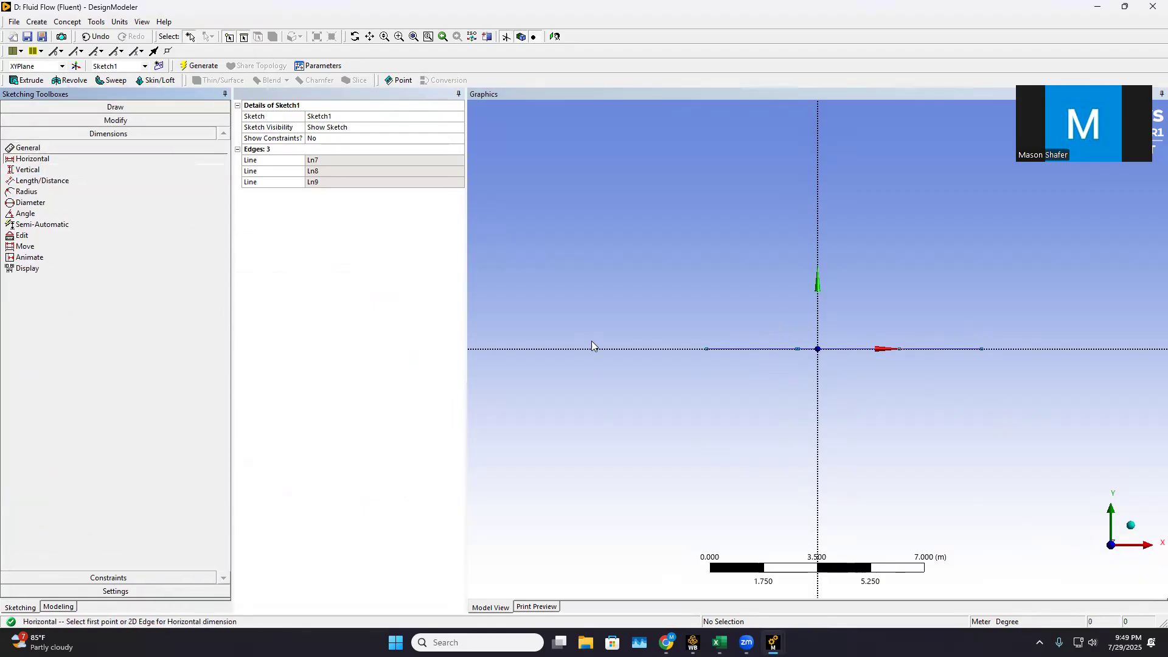
left_click(706, 348)
scroll(816, 362, "up", 2)
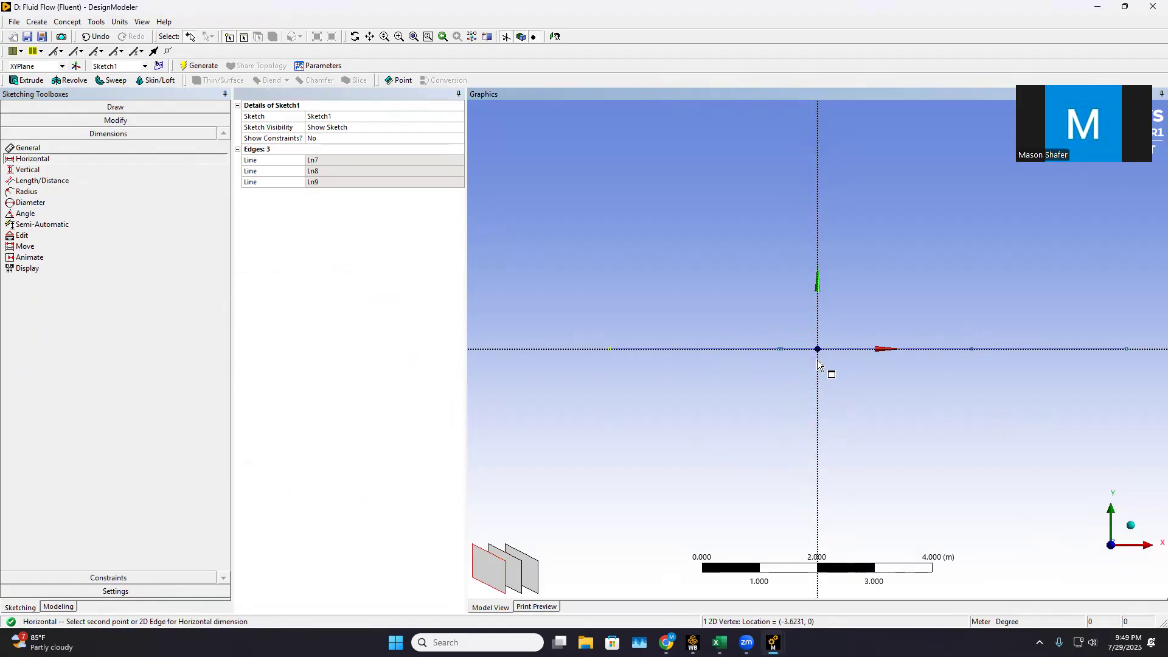
scroll(809, 361, "up", 3)
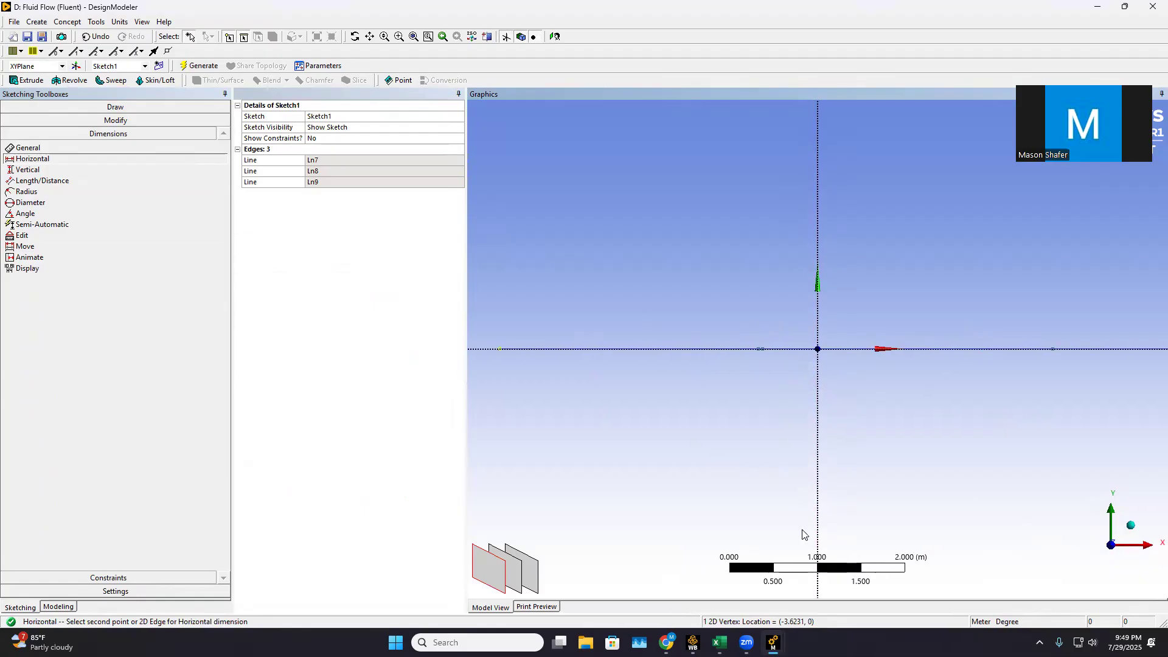
scroll(629, 342, "down", 1)
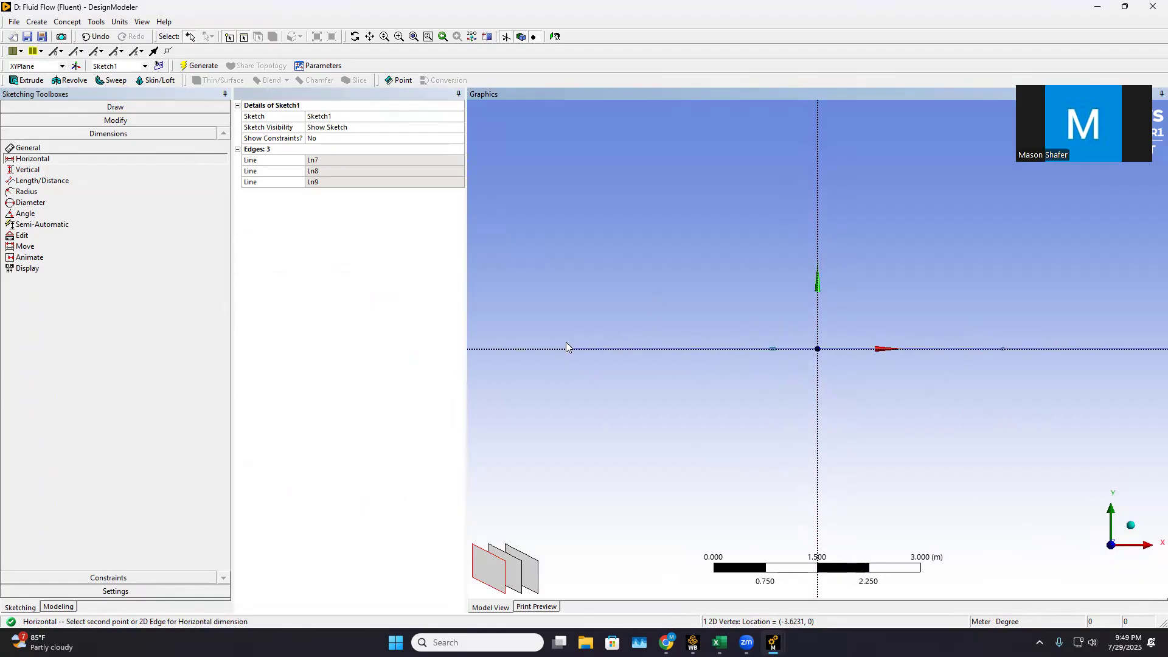
left_click(771, 349)
left_click(724, 299)
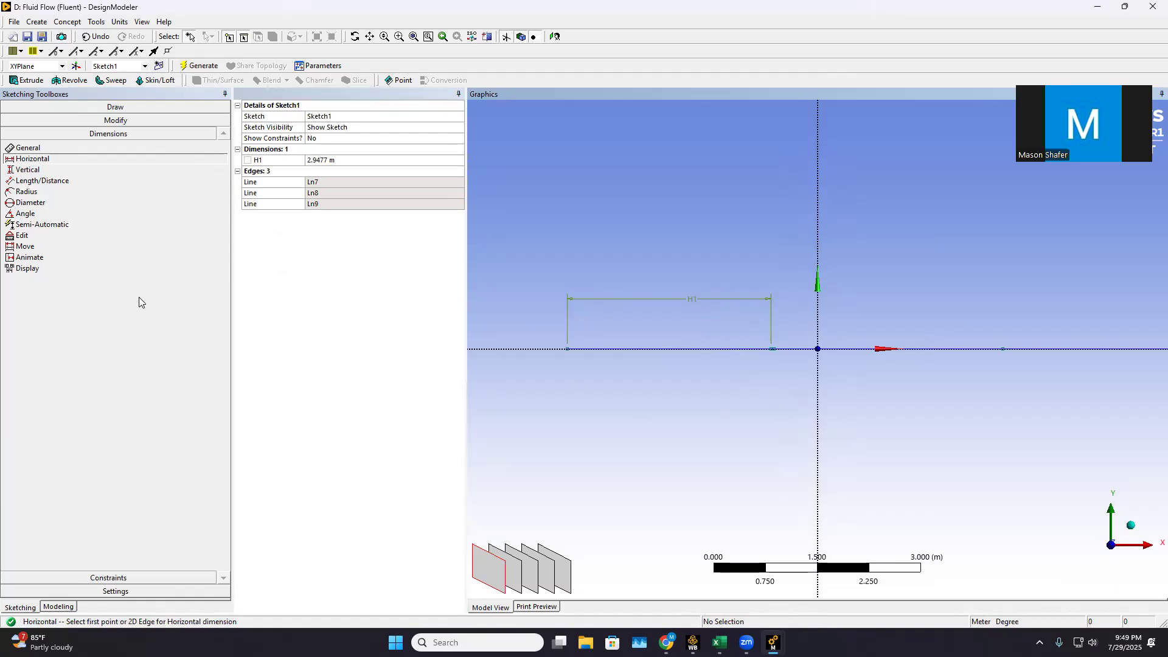
Delete the middle line of the three along the X axis
left_click(116, 120)
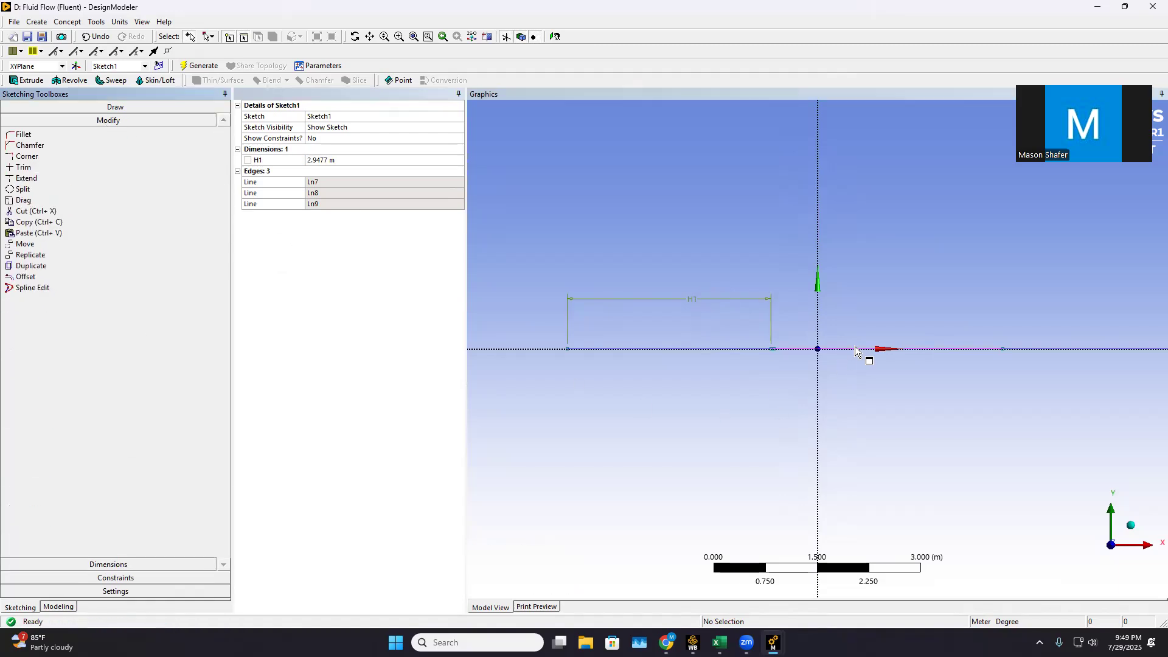
scroll(845, 353, "up", 1)
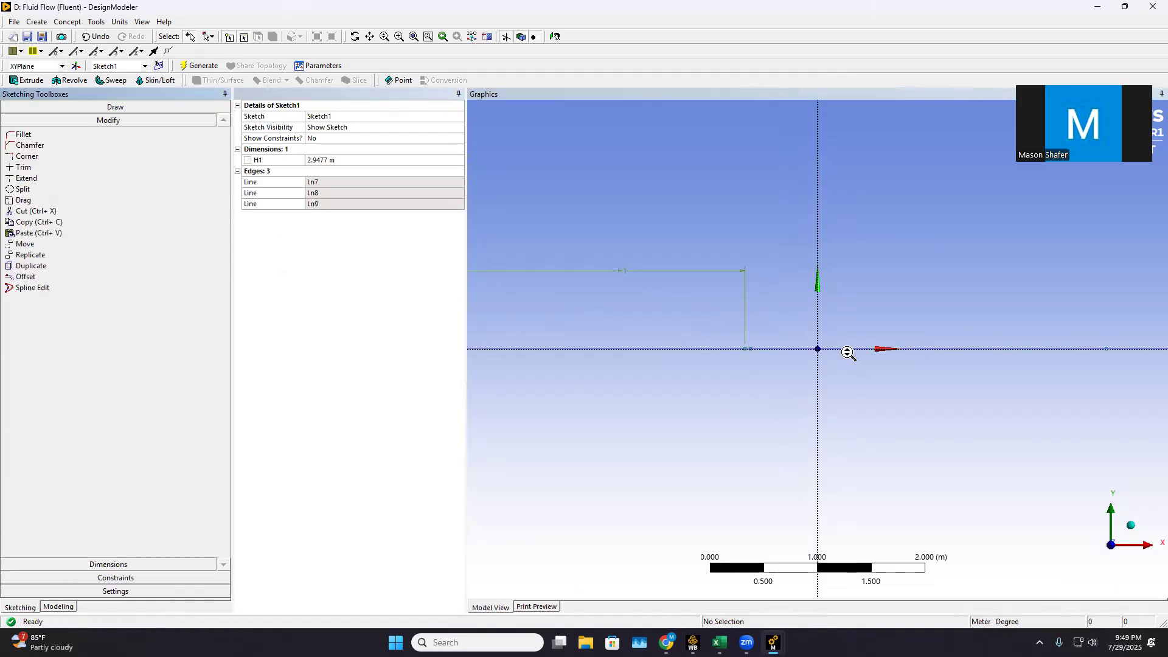
left_click(782, 350)
scroll(756, 355, "up", 3)
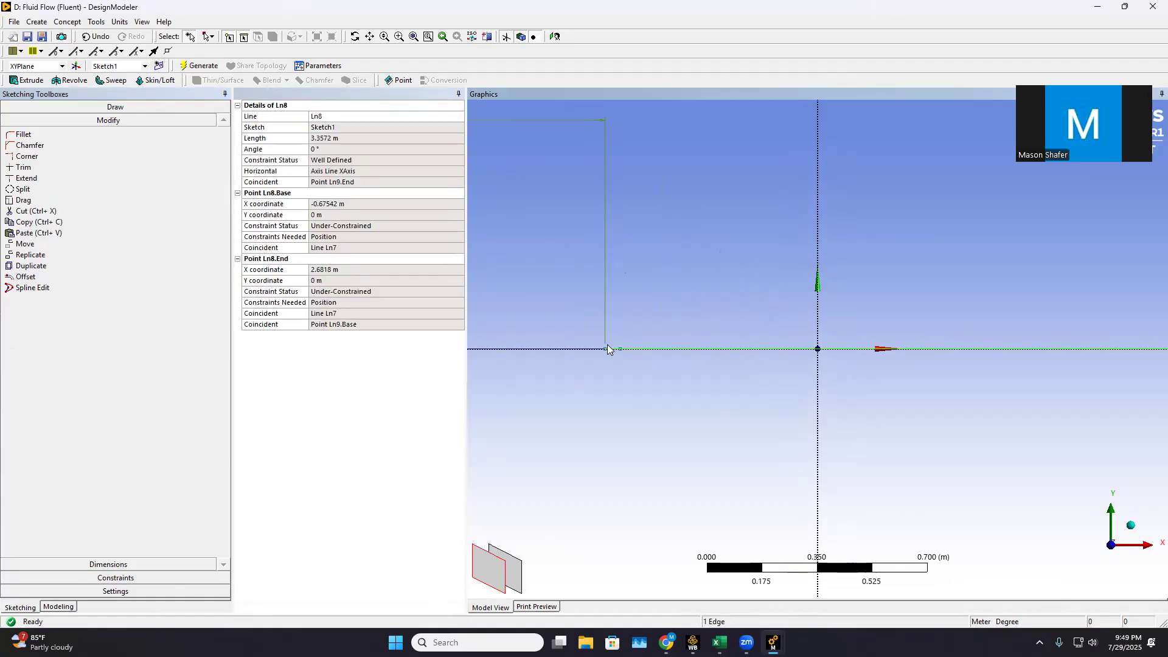
right_click(687, 356)
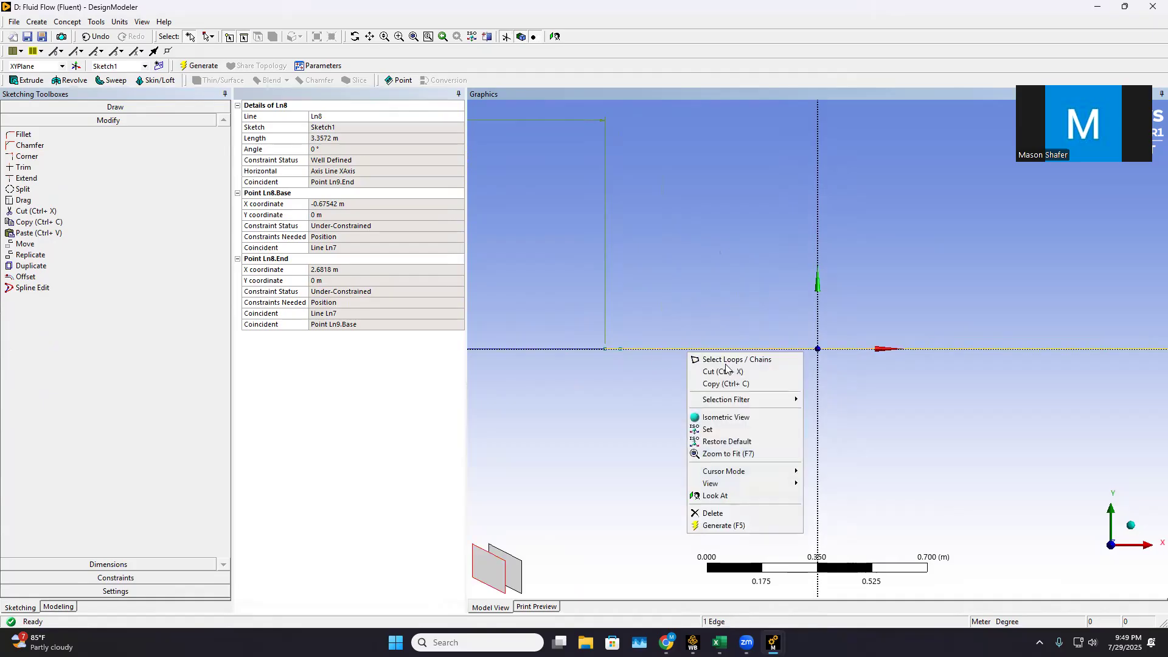
left_click(712, 512)
scroll(1126, 367, "down", 5)
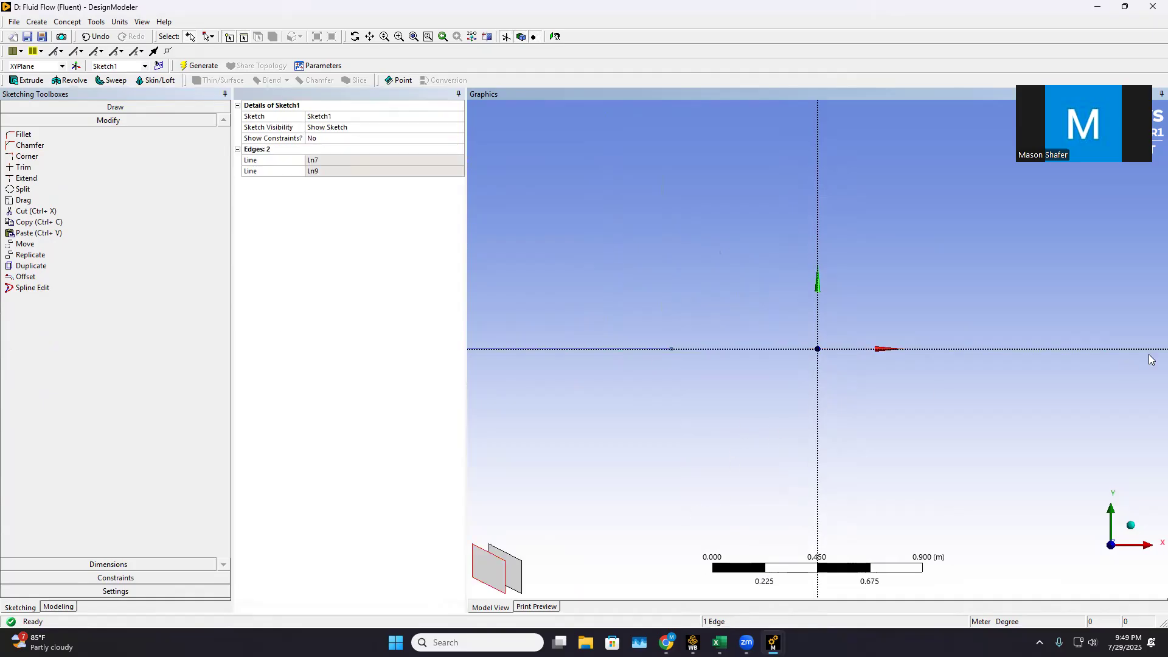
scroll(1130, 368, "down", 2)
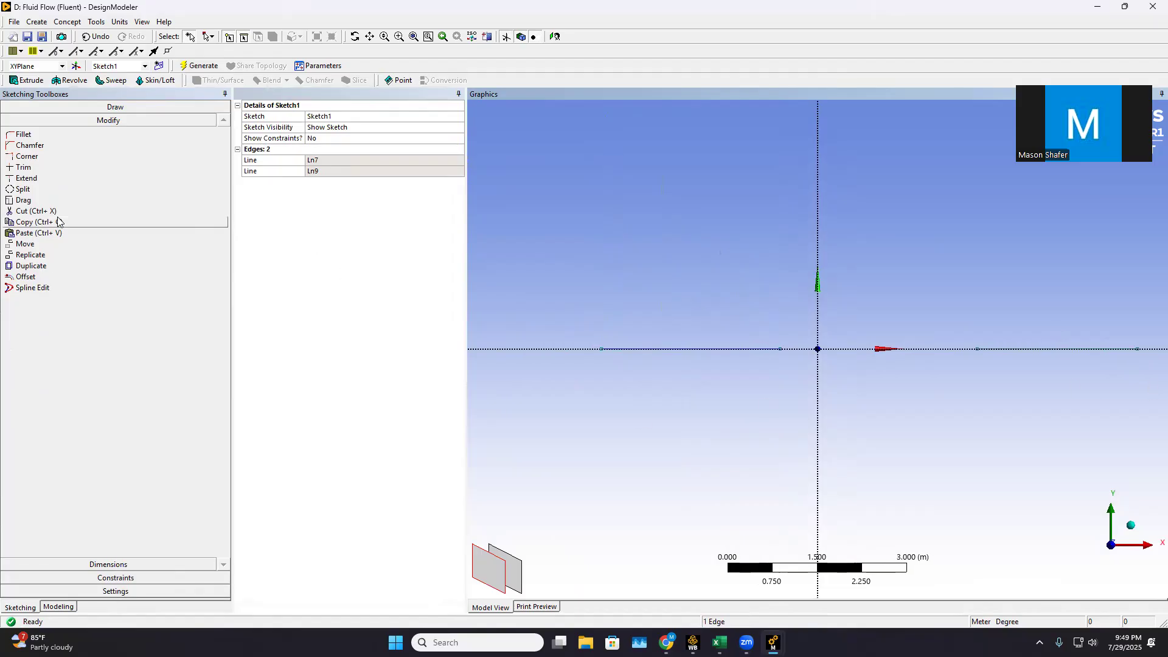
Redraw the middle line, about 3.3 m long, between the facing endpoints of the two outer lines
left_click(84, 108)
left_click(47, 121)
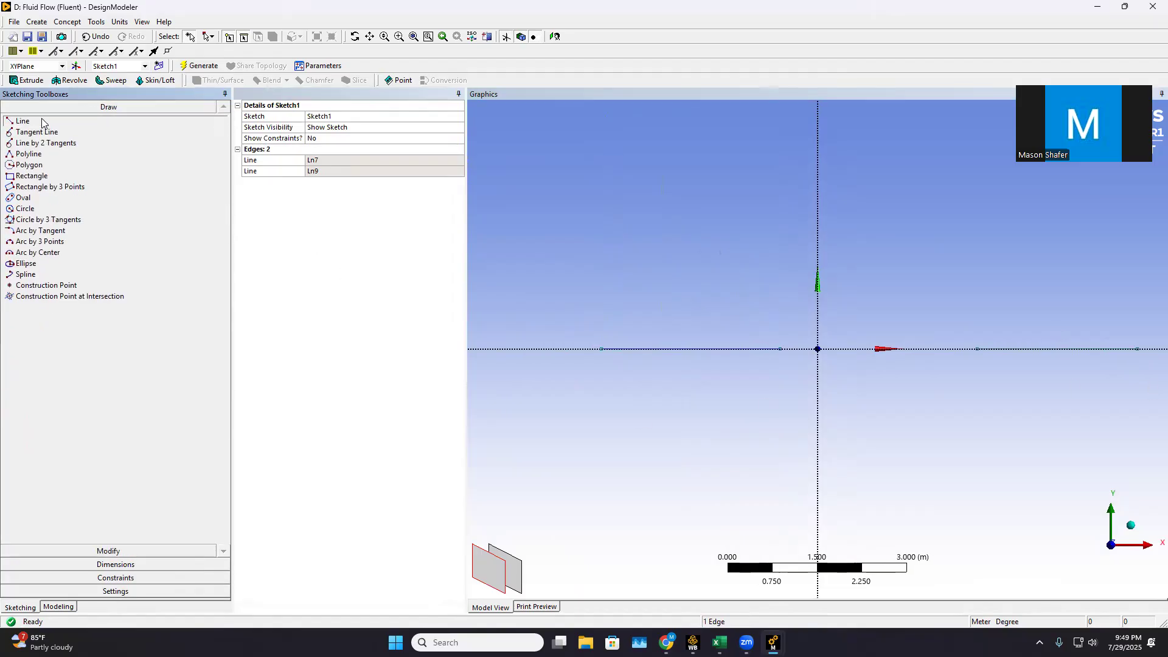
scroll(700, 334, "up", 2)
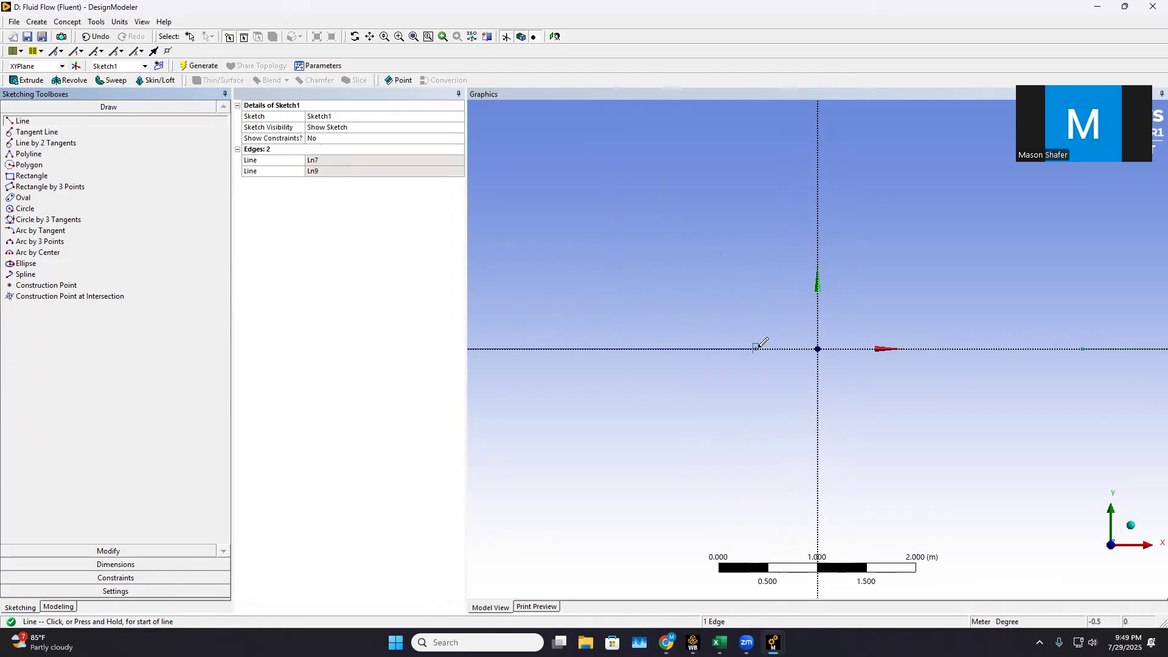
left_click(758, 347)
left_click(1083, 349)
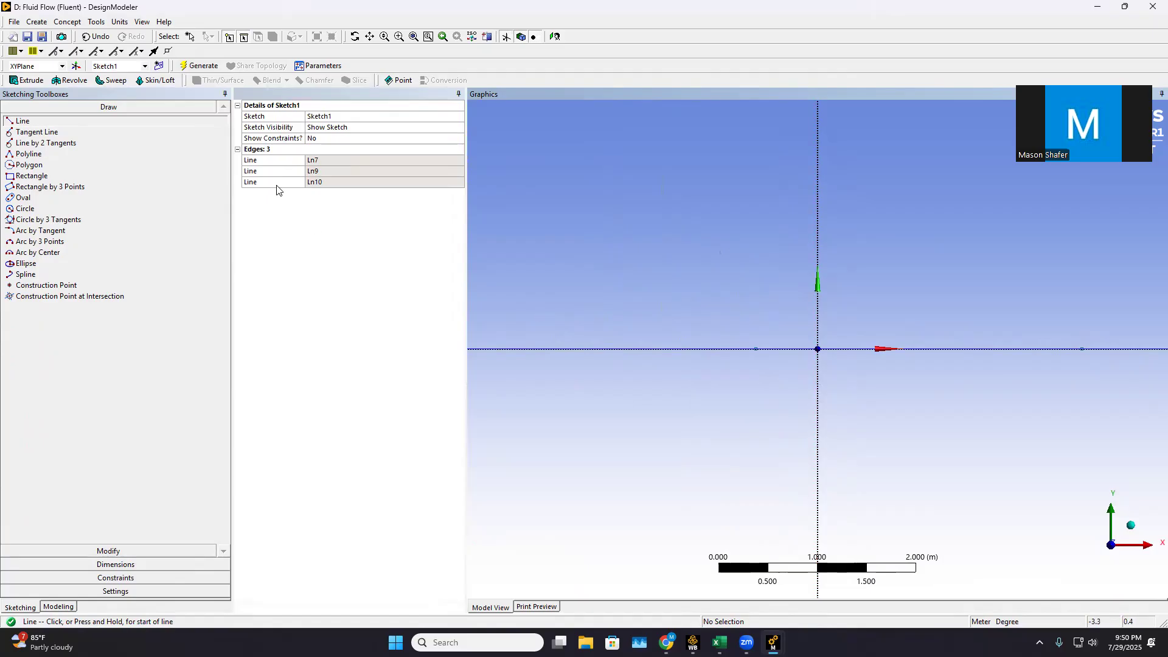
Add a horizontal dimension to the leftmost line, placed above it
left_click(122, 564)
left_click(56, 160)
scroll(736, 379, "down", 1)
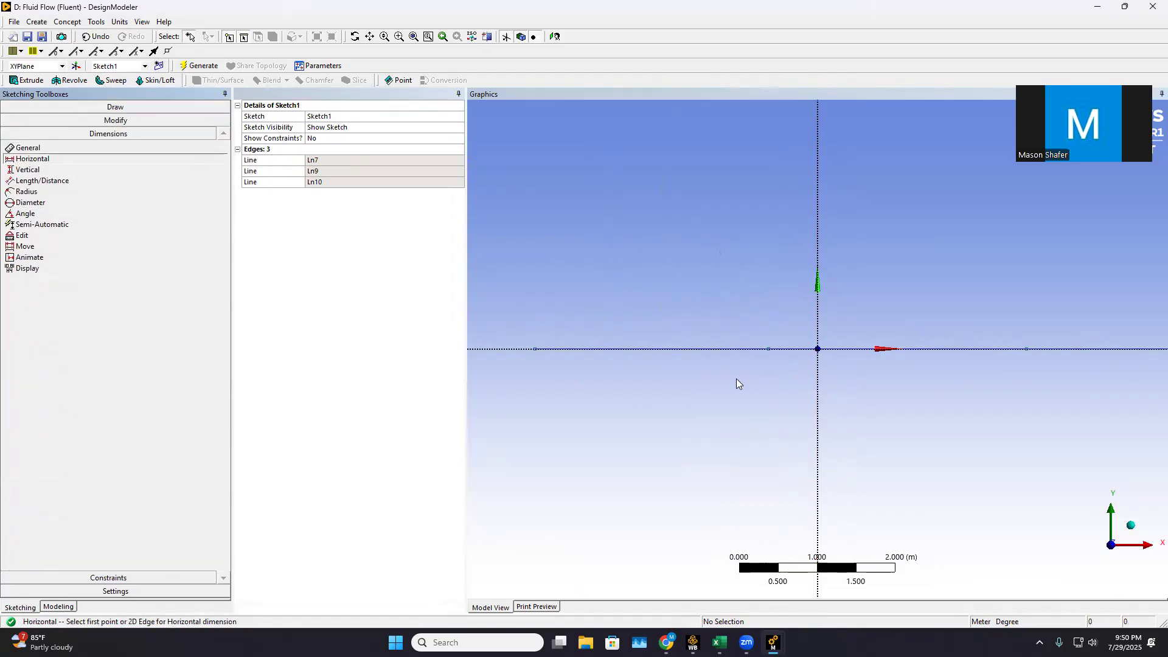
left_click(537, 349)
left_click(768, 350)
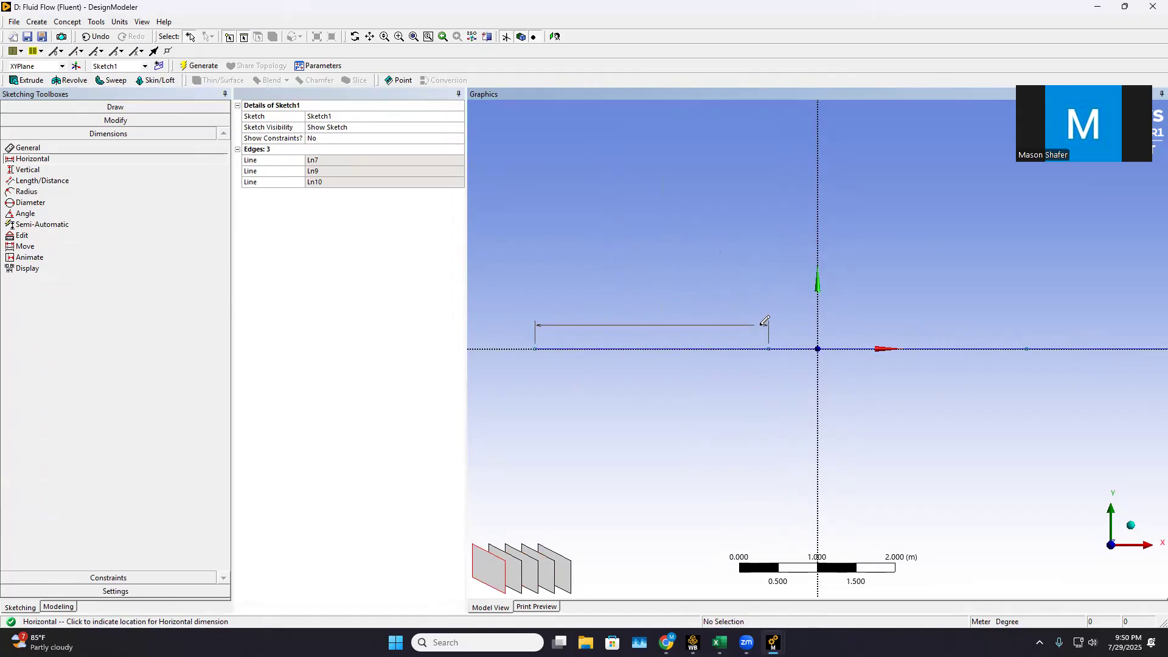
left_click(762, 323)
Add horizontal dimensions to the middle and rightmost lines, placed above them
left_click(769, 349)
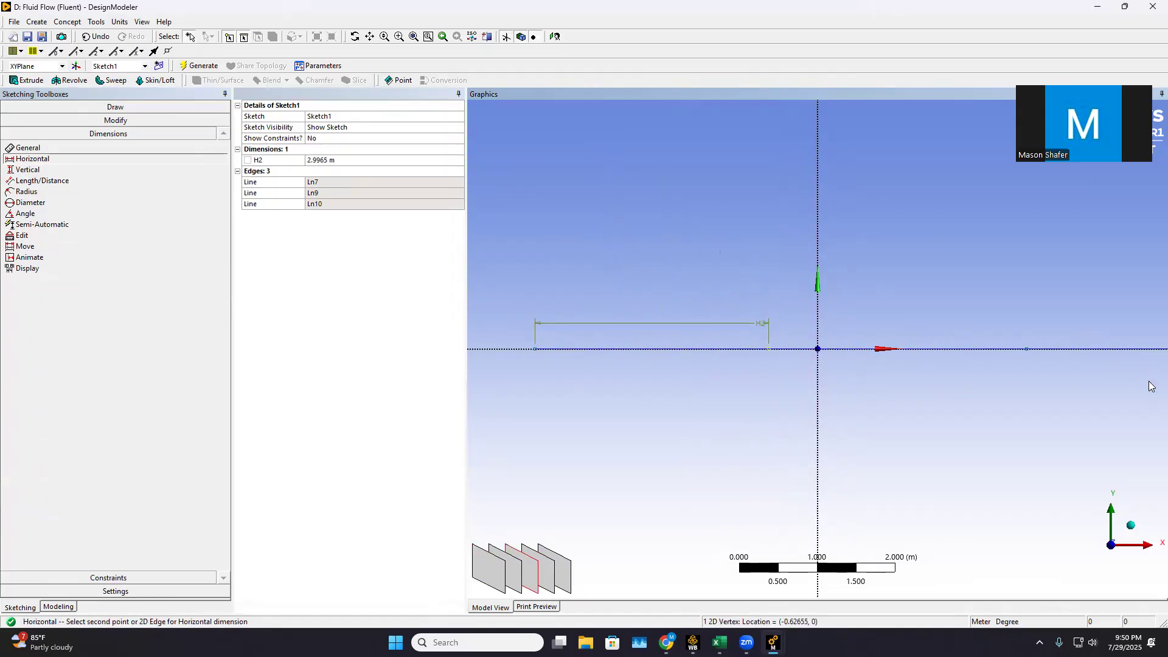
left_click(1027, 349)
left_click(992, 314)
scroll(1035, 344, "down", 1)
scroll(1044, 352, "down", 1)
left_click(1078, 348)
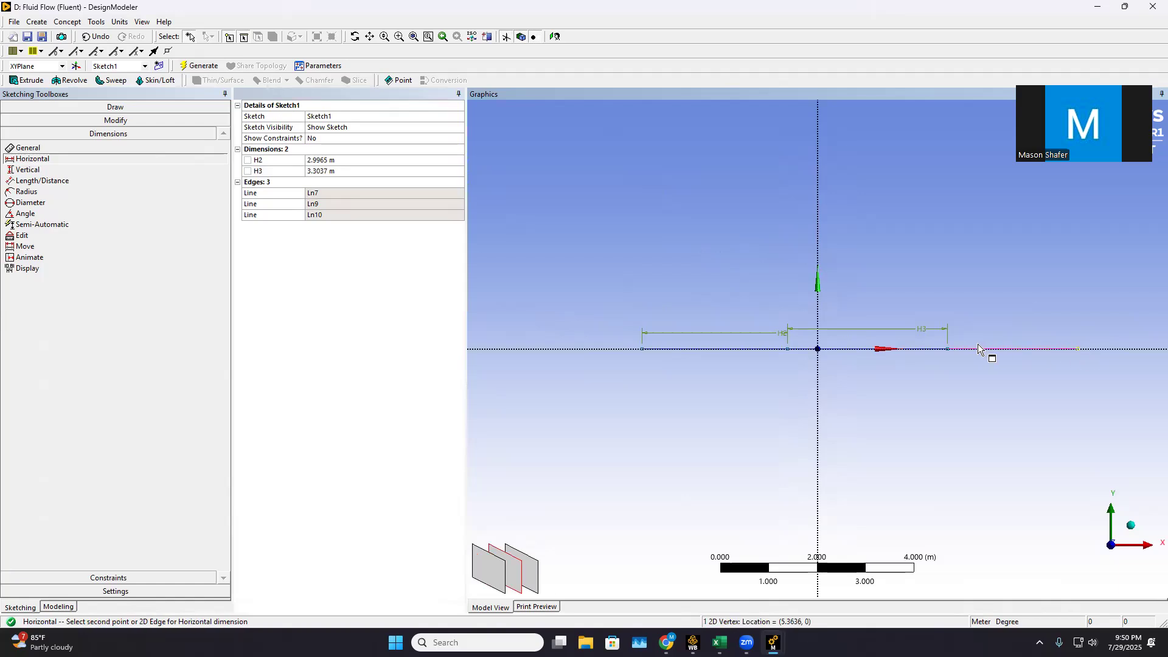
left_click(950, 350)
left_click(986, 319)
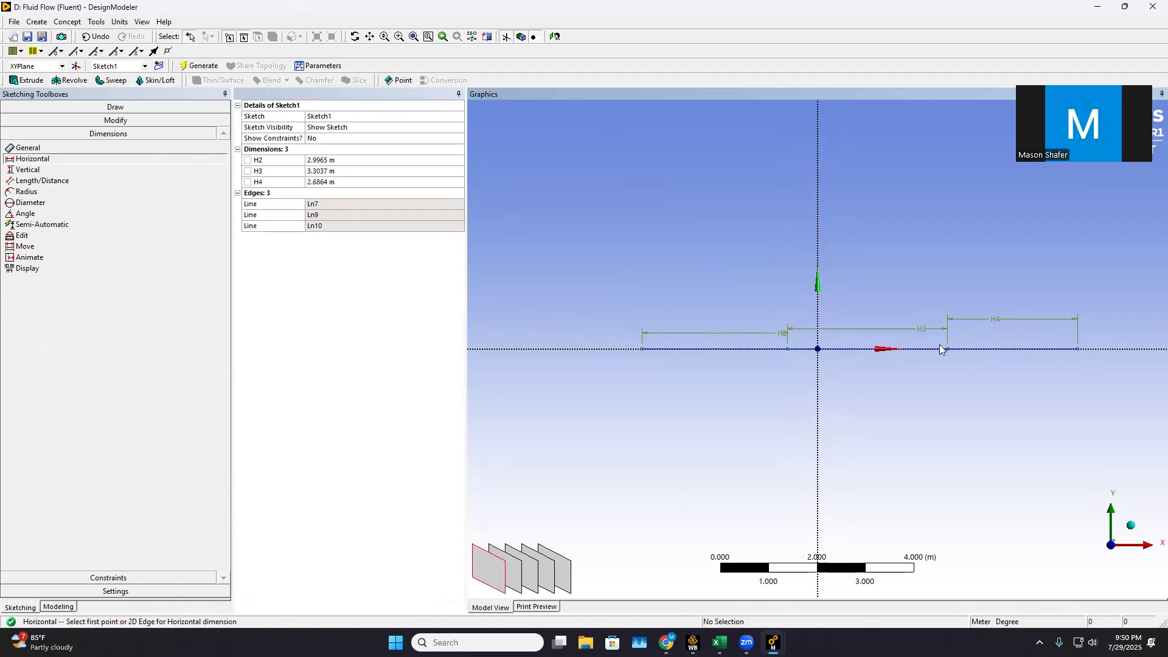
Set the horizontal dimensions H2 to 1.1176 m, H3 to 1.2192 m and H4 to 1.5748 m
left_click(322, 161)
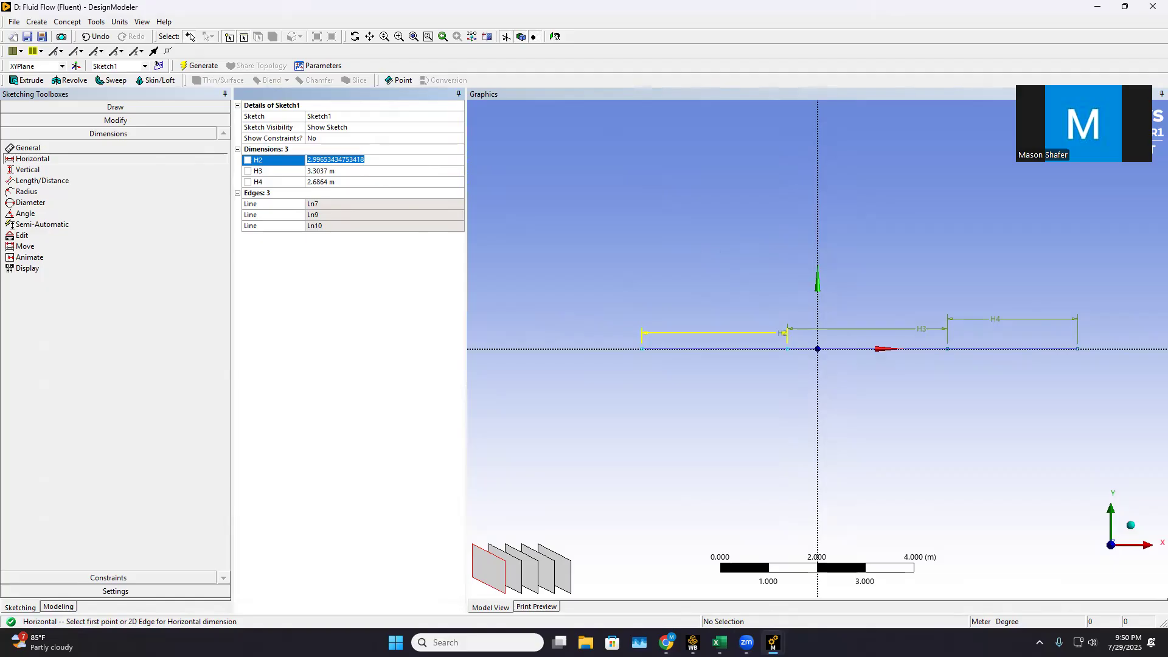
type("1.1176")
left_click(333, 171)
type("192")
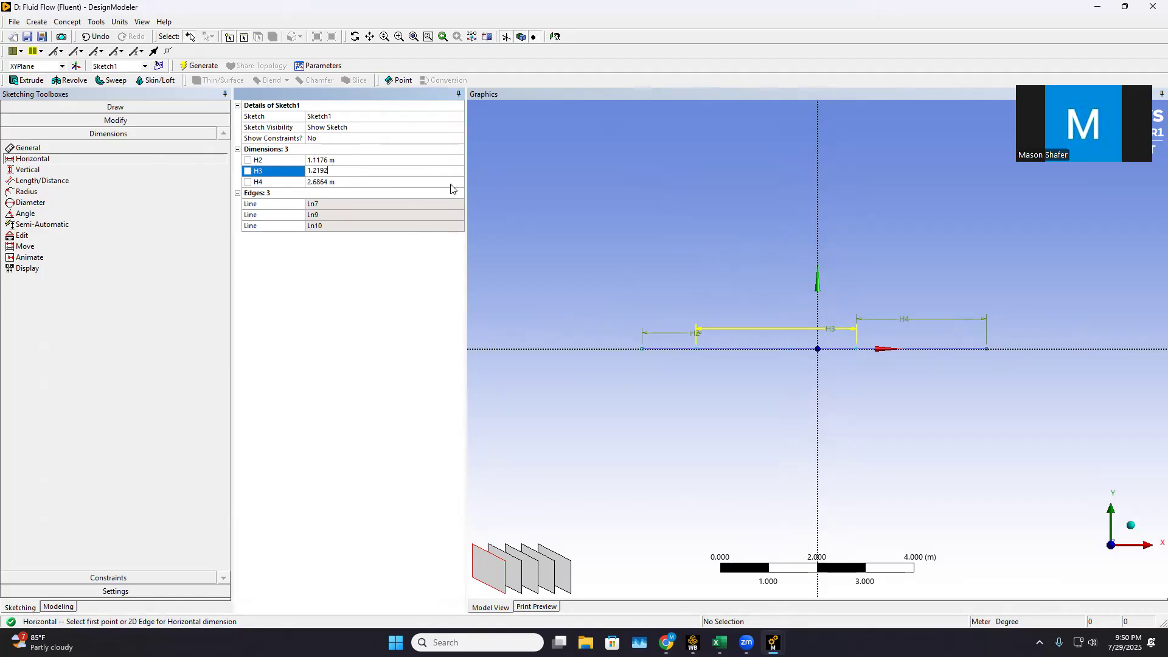
left_click(379, 180)
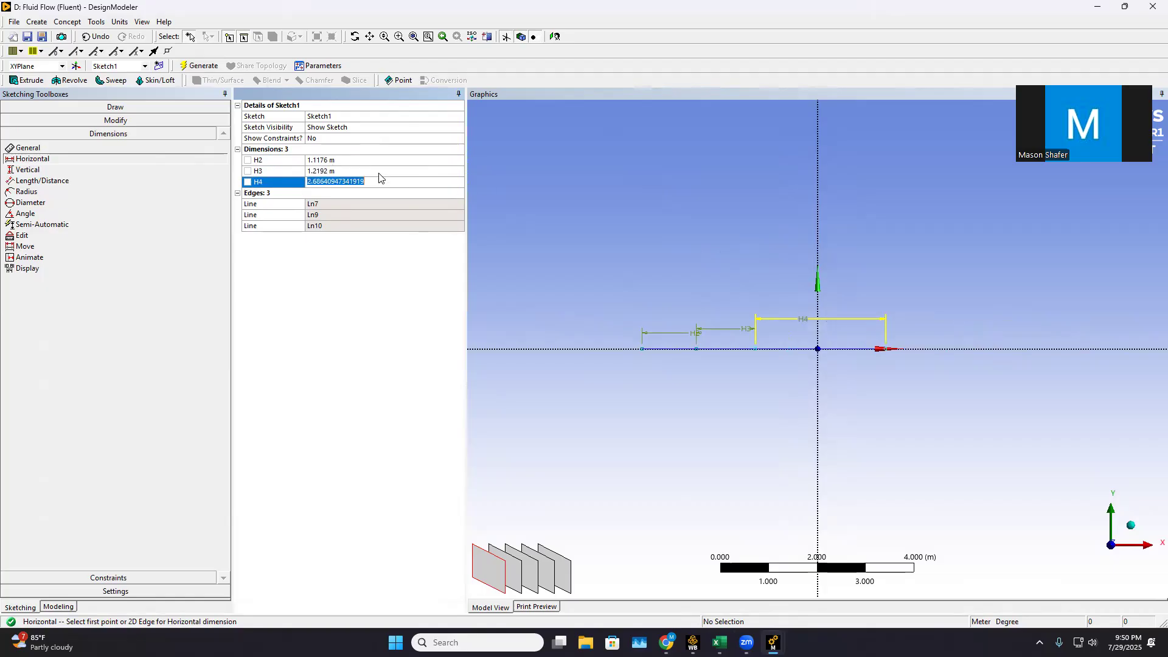
type("1.")
key("Return")
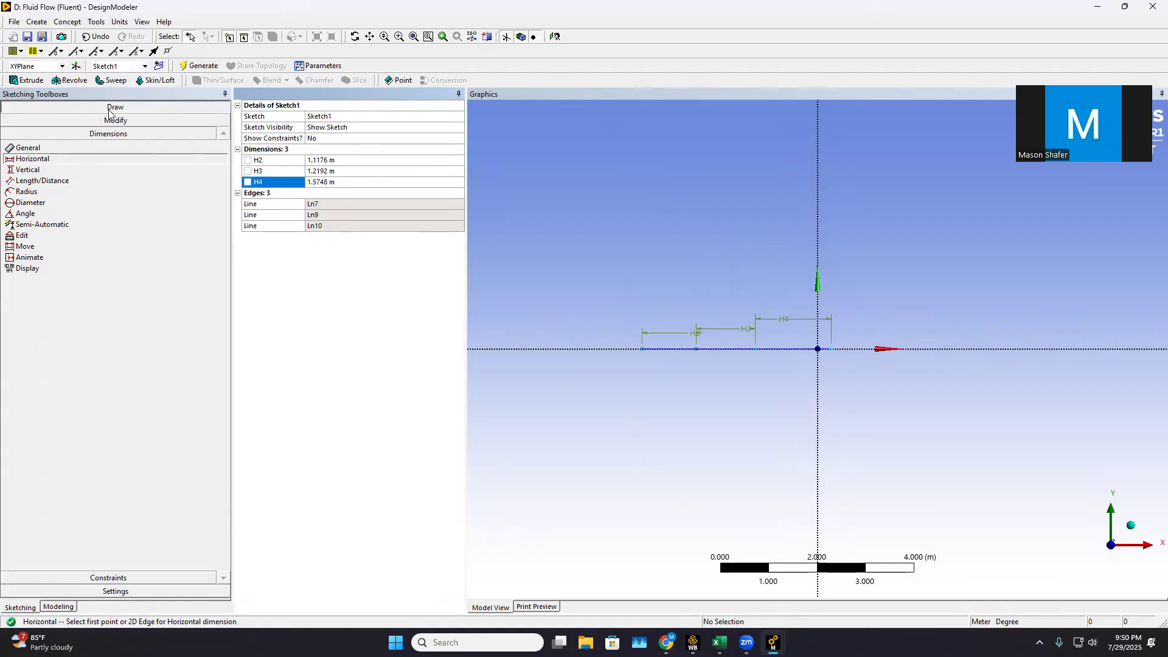
Draw one horizontal line from the outer end of the leftmost segment to the outer end of the rightmost segment
left_click(67, 107)
left_click(23, 121)
left_click(642, 349)
left_click(832, 349)
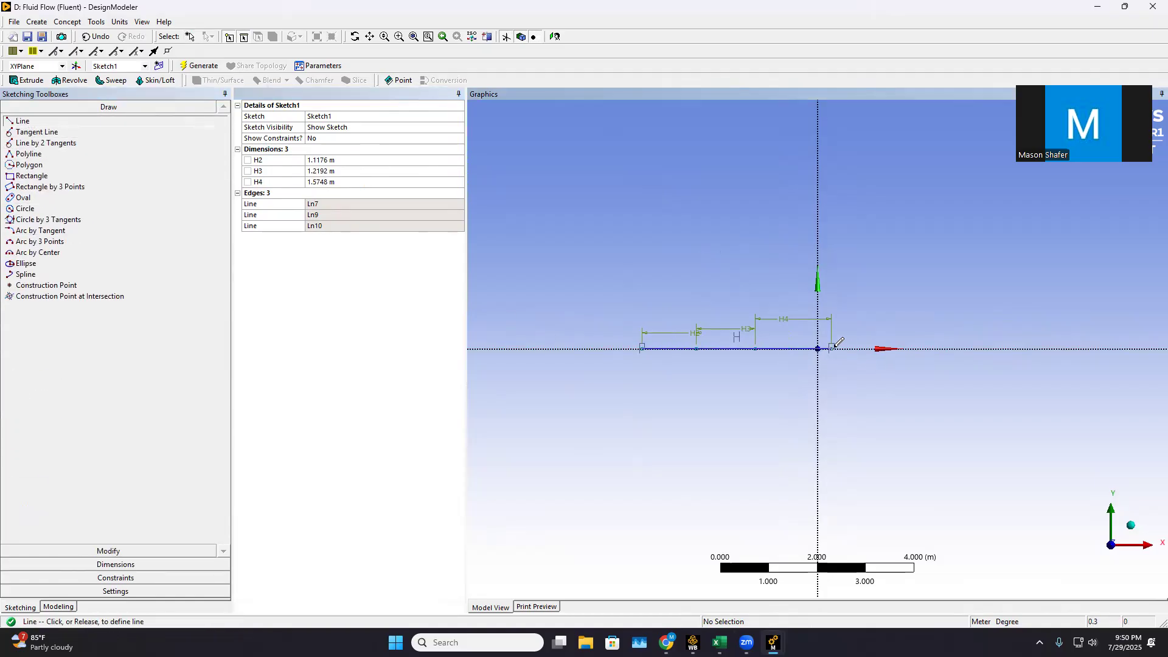
Finish the full-length horizontal line at the rightmost segment's outer end and place a construction point at the origin
left_click(839, 342)
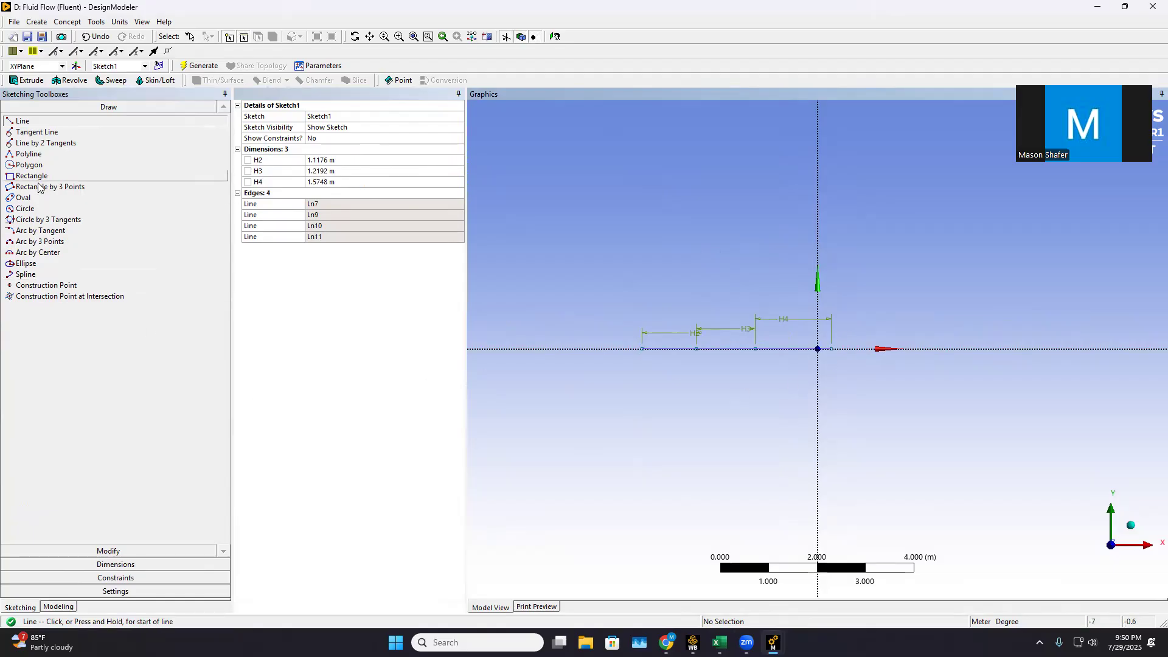
left_click(46, 285)
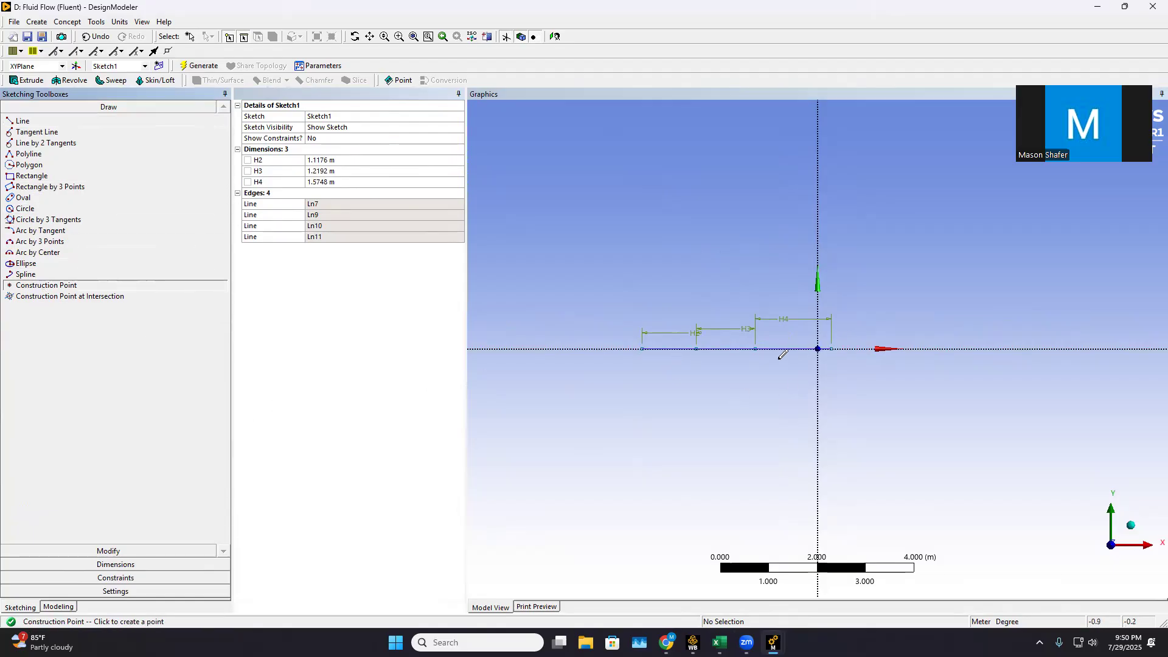
left_click(818, 348)
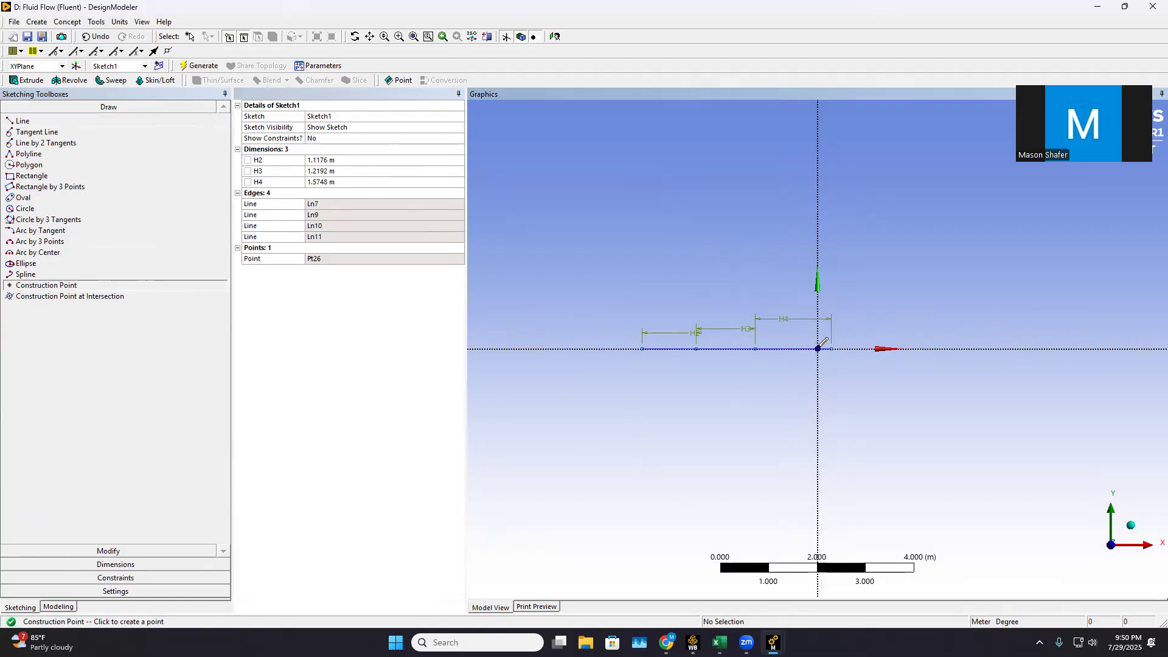
Try to constrain the construction point as the midpoint of the rightmost segment and of the full-length line
left_click(128, 579)
left_click(36, 227)
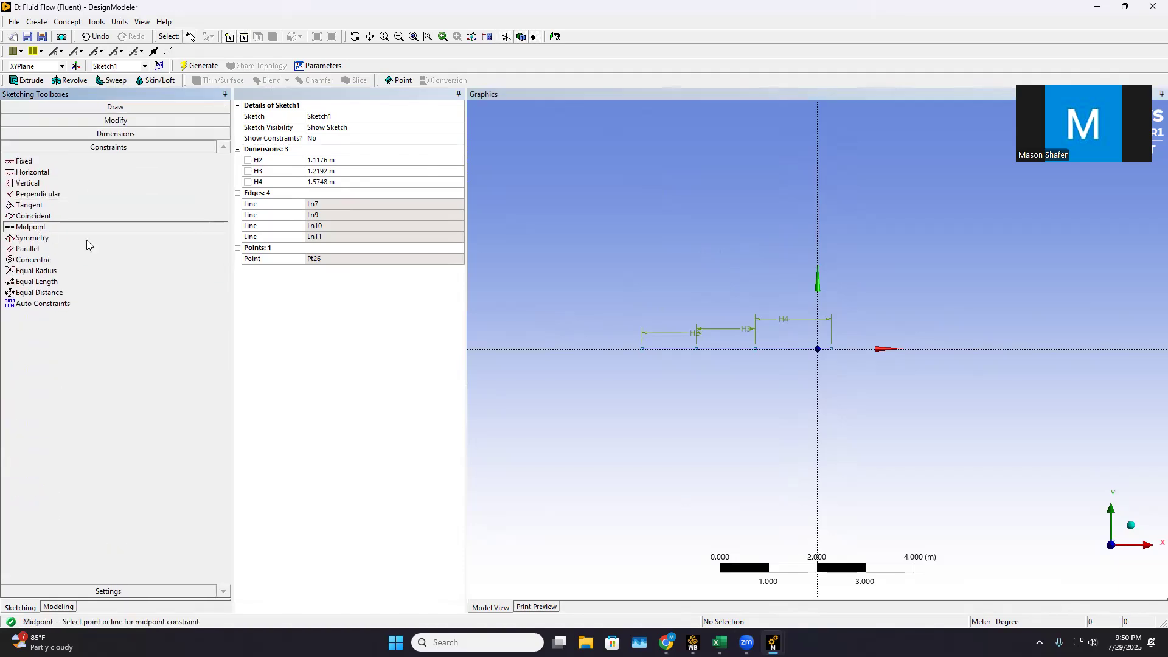
left_click(819, 350)
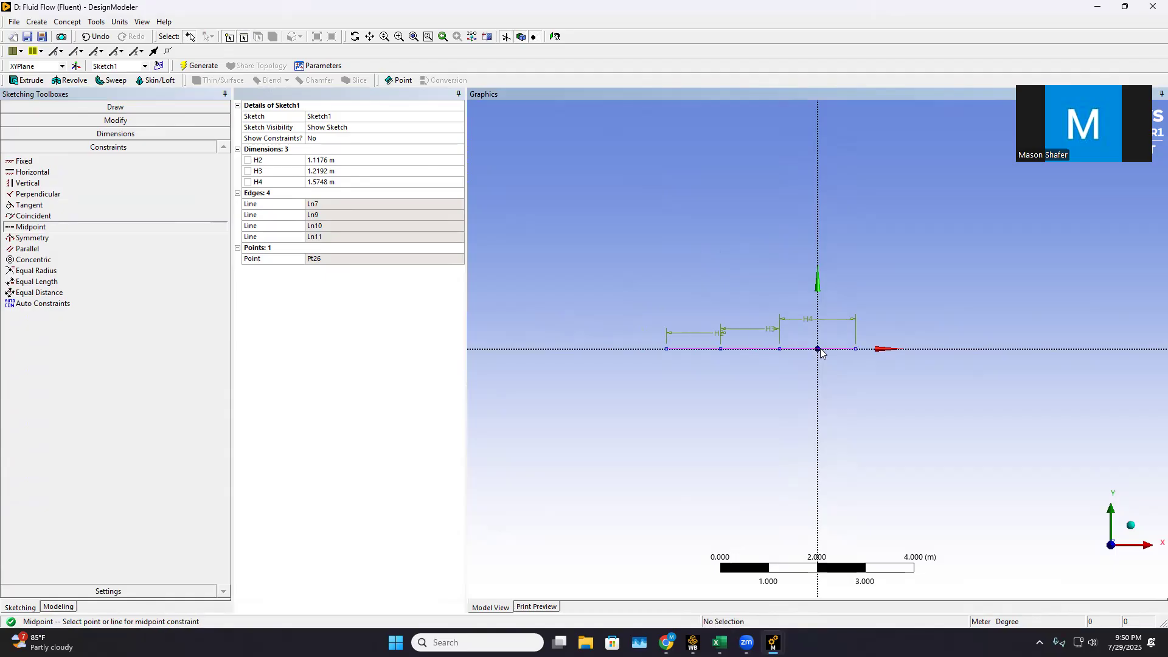
left_click(819, 350)
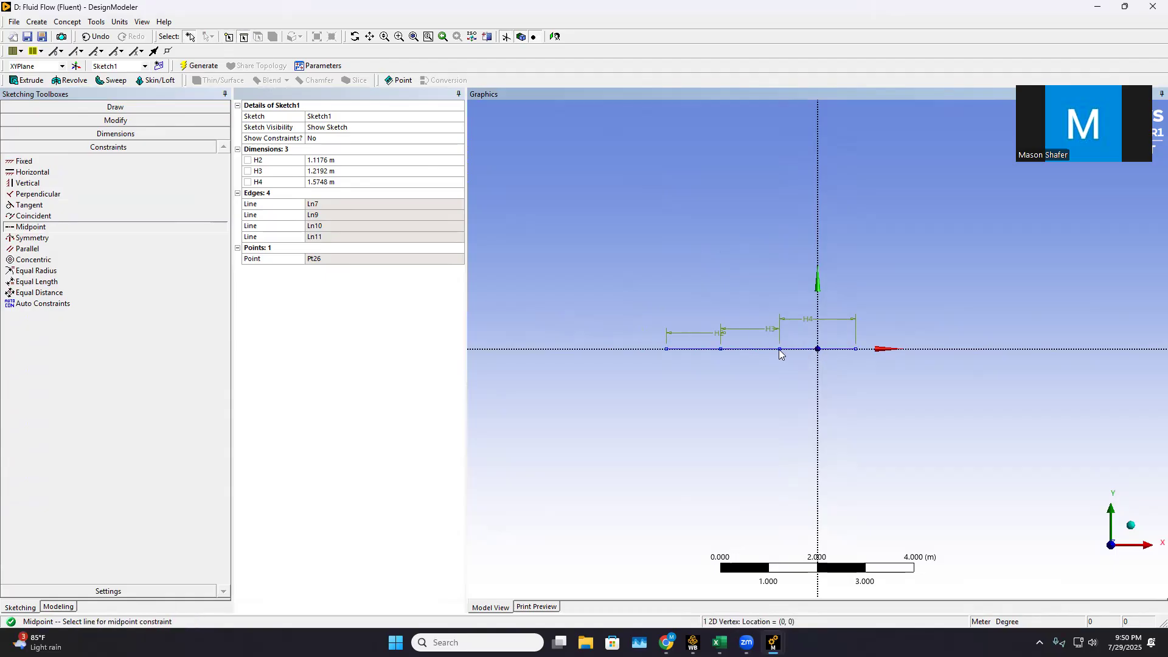
left_click(703, 351)
left_click(680, 362)
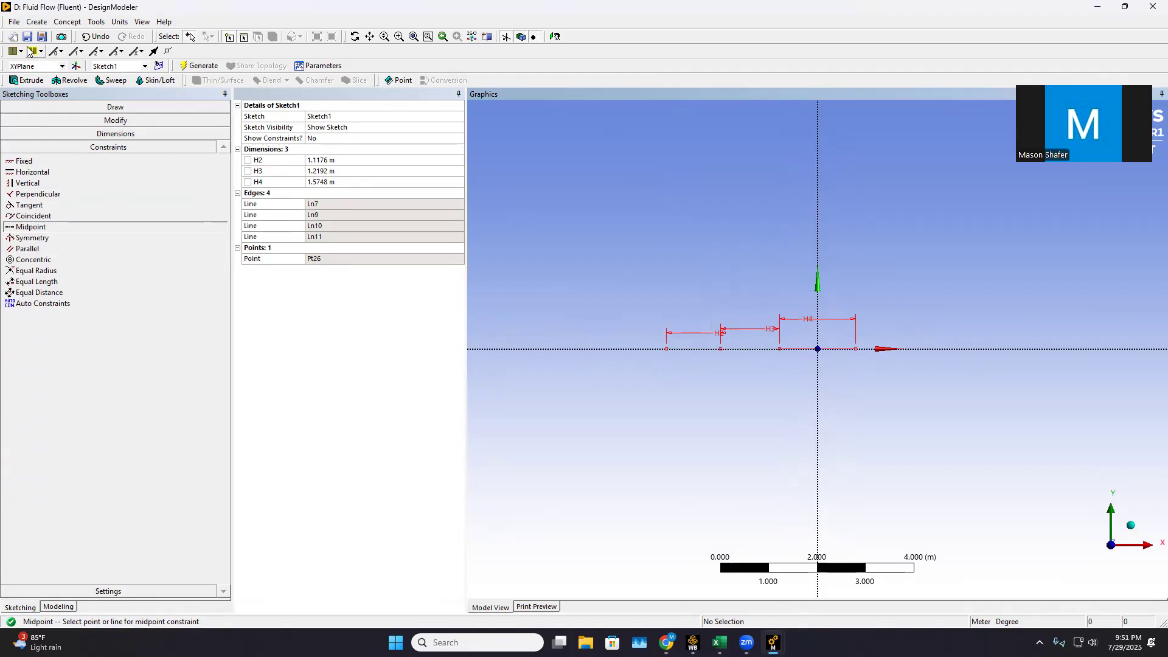
right_click(869, 359)
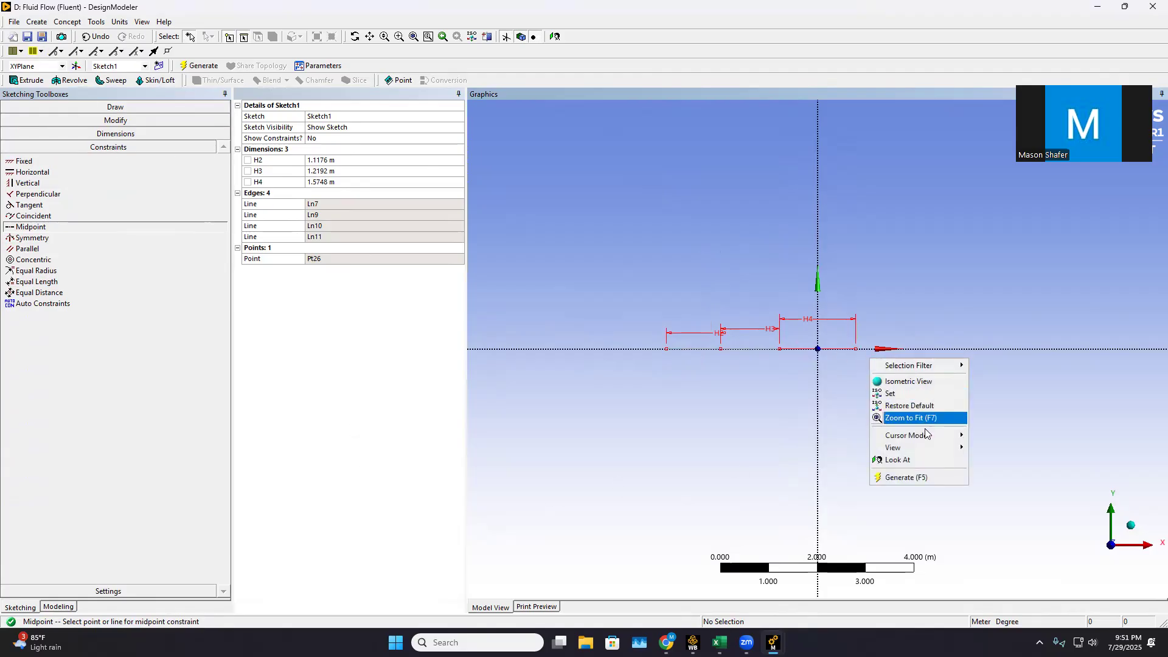
key("Escape")
left_click(839, 349)
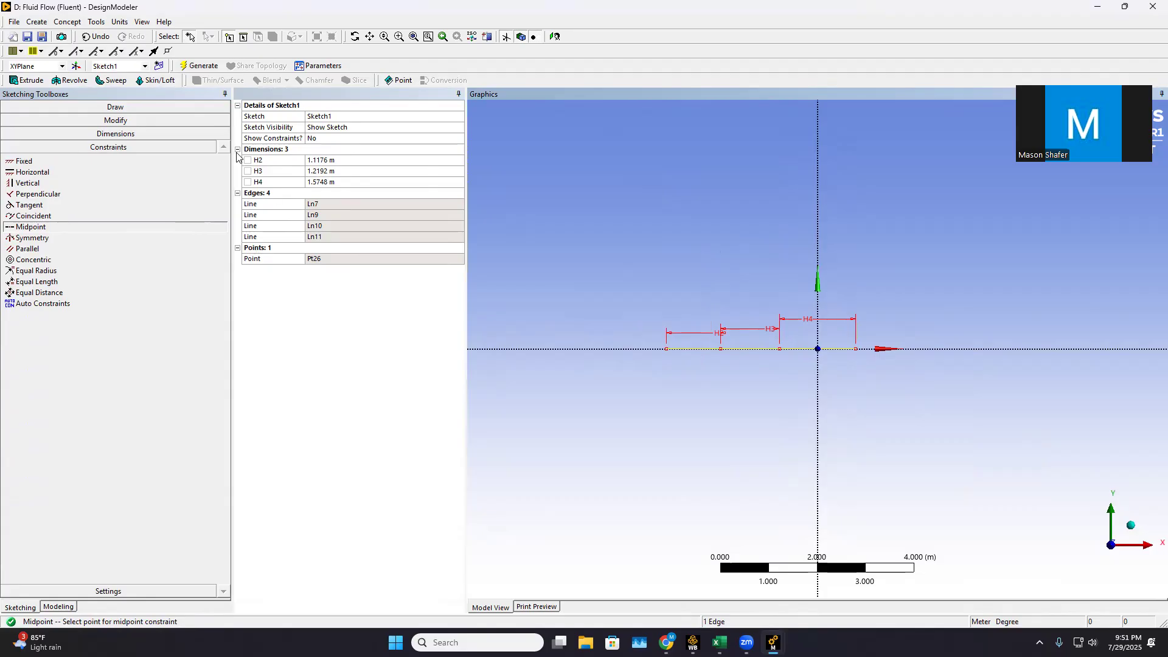
Show the constraints of Sketch1 and delete the construction point's midpoint and origin coincidence constraints
left_click(317, 139)
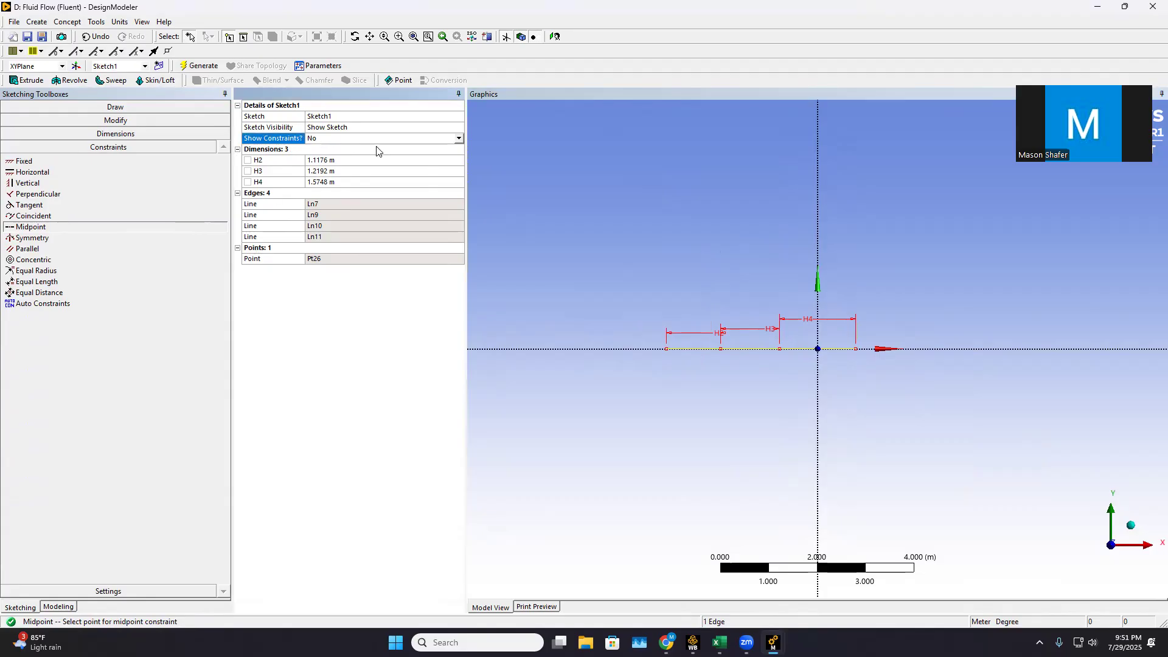
left_click(459, 138)
left_click(347, 156)
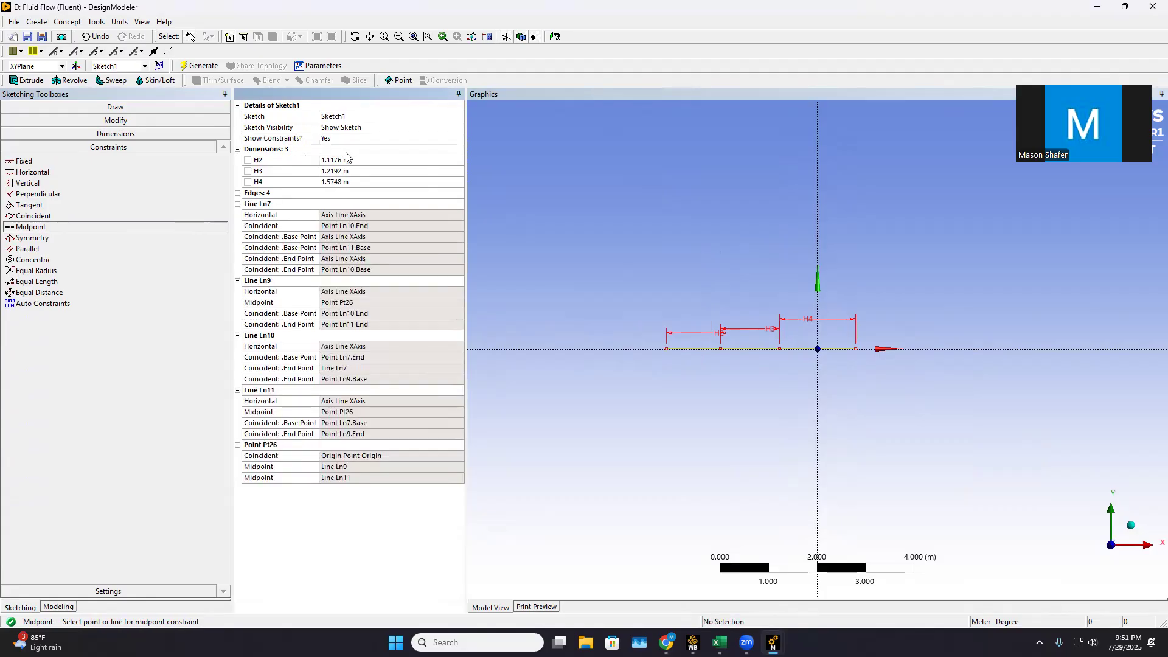
right_click(362, 453)
left_click(348, 467)
right_click(336, 466)
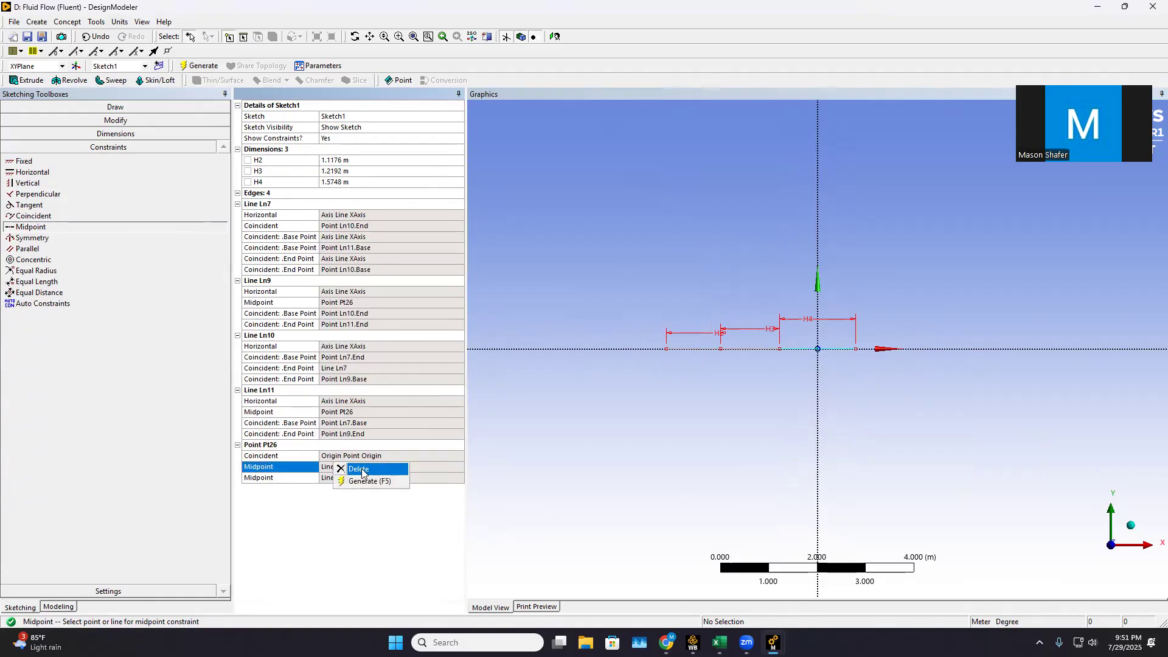
left_click(362, 472)
left_click(341, 446)
right_click(340, 446)
left_click(351, 449)
right_click(351, 449)
left_click(364, 454)
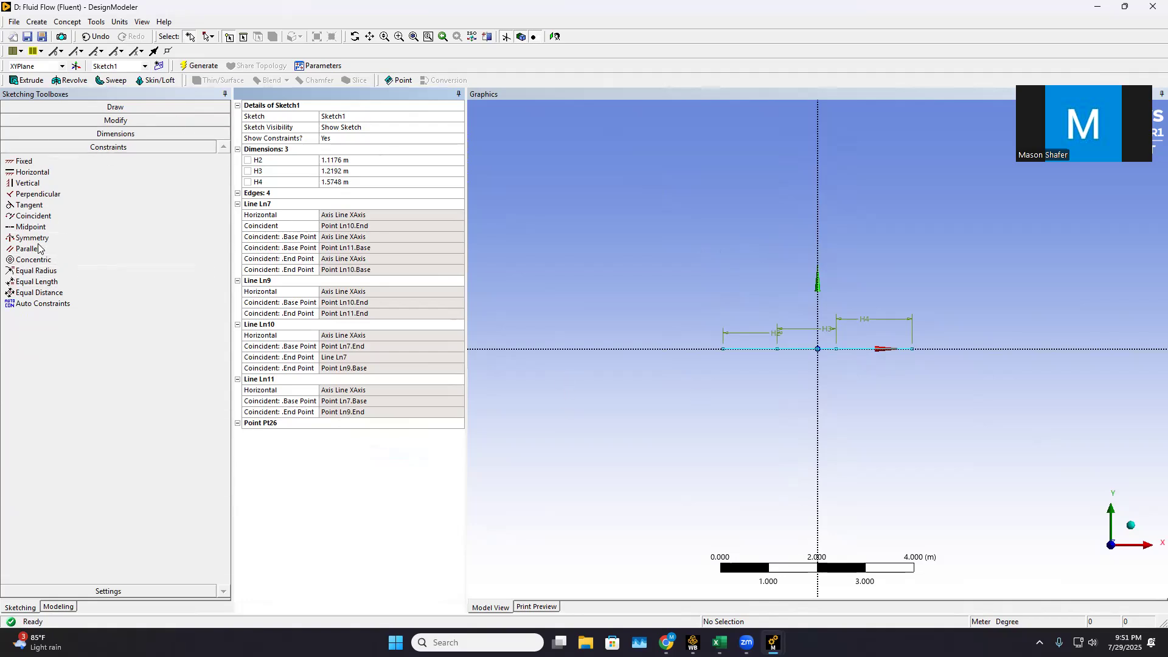
Apply a midpoint constraint between the construction point at the origin and the full-length horizontal line
left_click(32, 227)
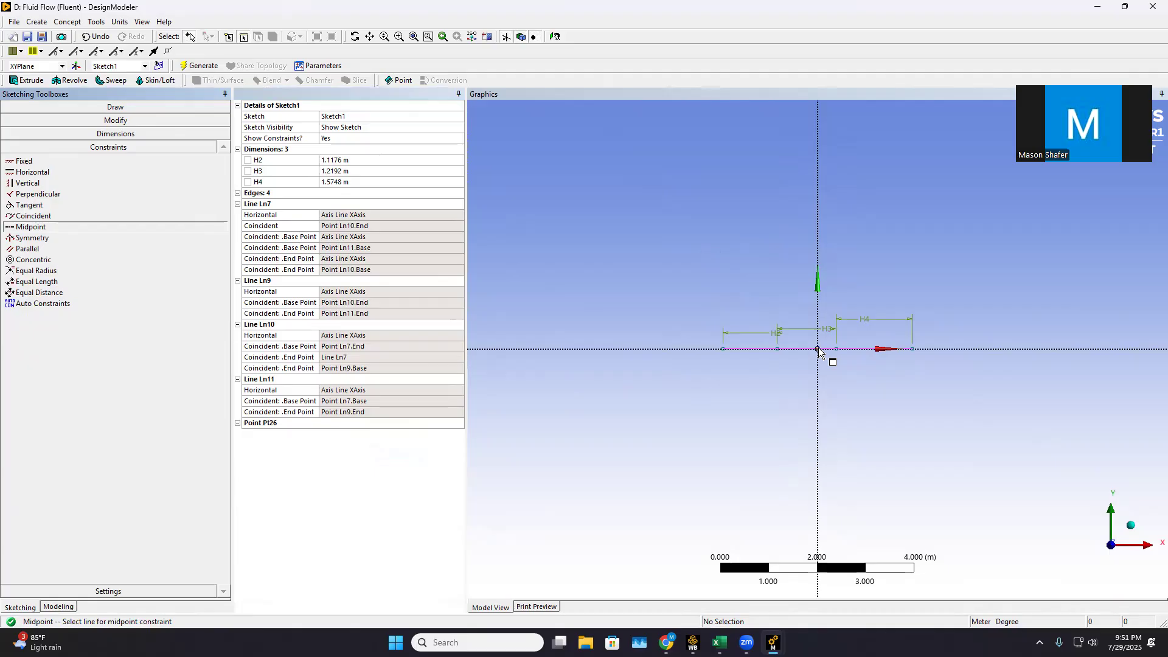
scroll(817, 350, "up", 5)
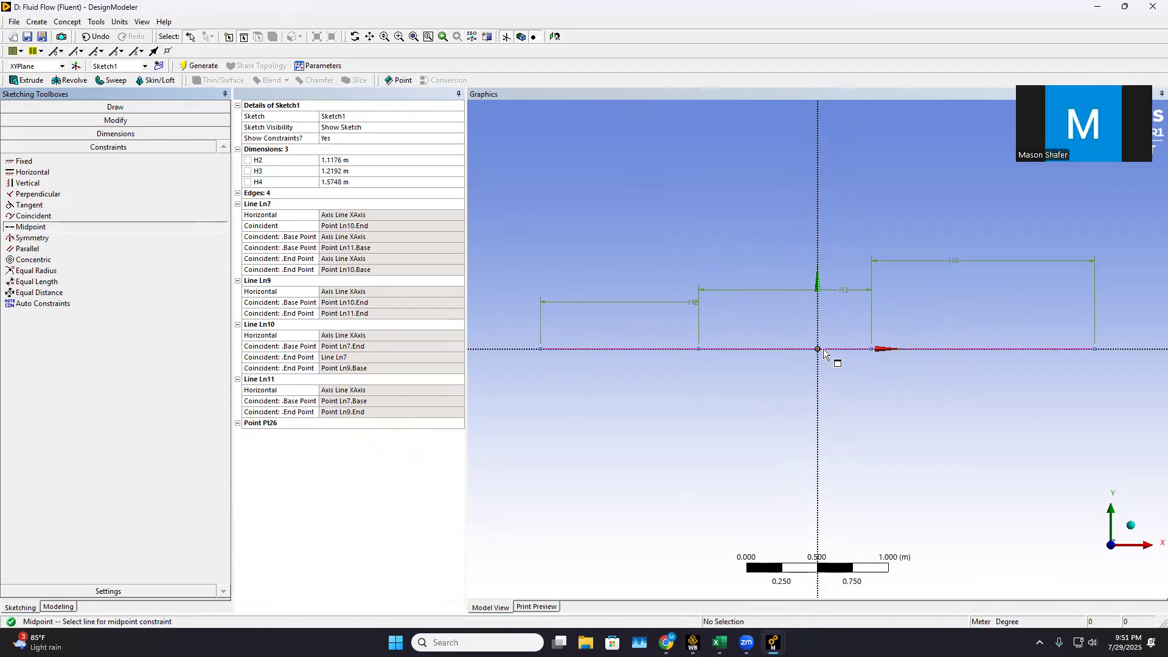
left_click(798, 351)
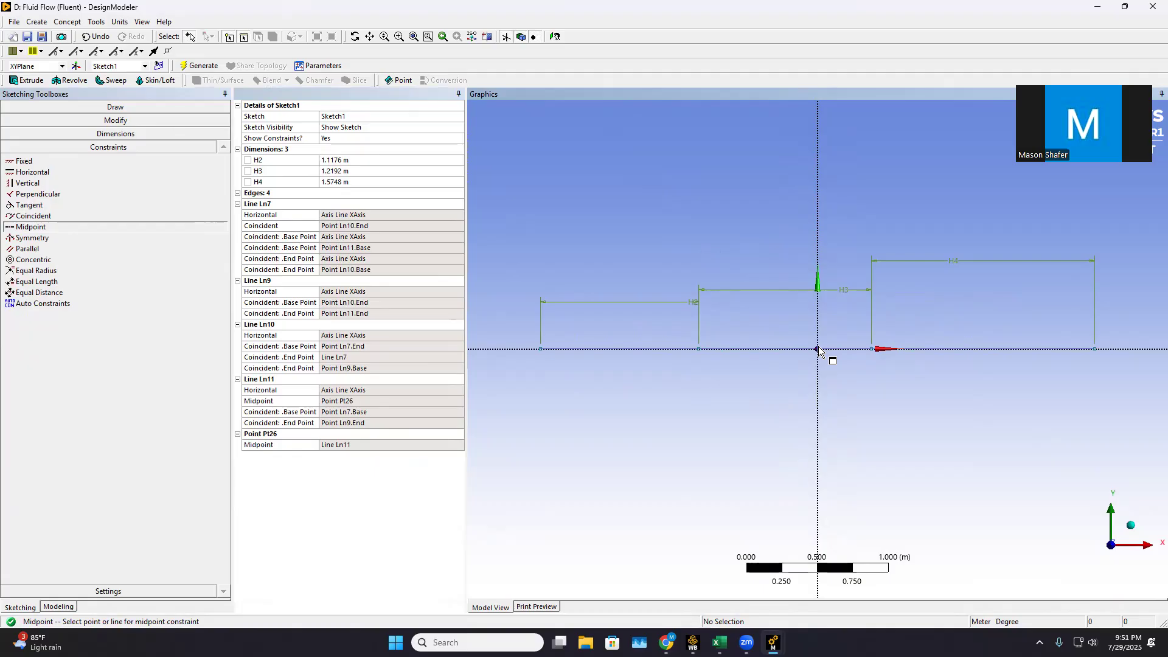
left_click(819, 348)
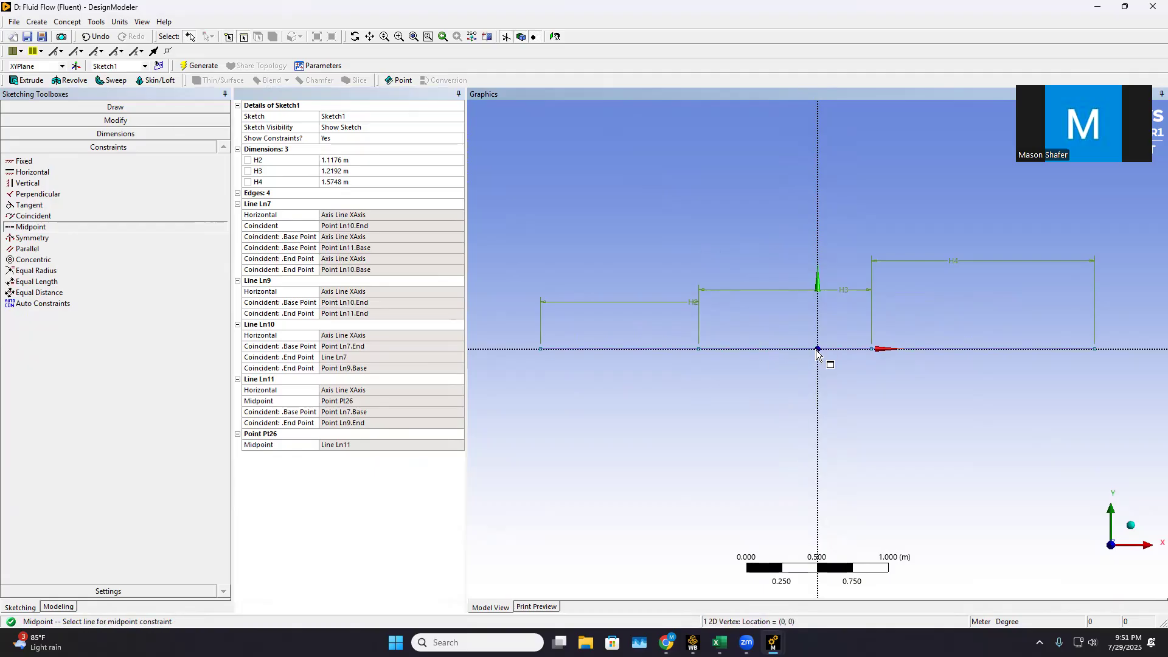
left_click(754, 348)
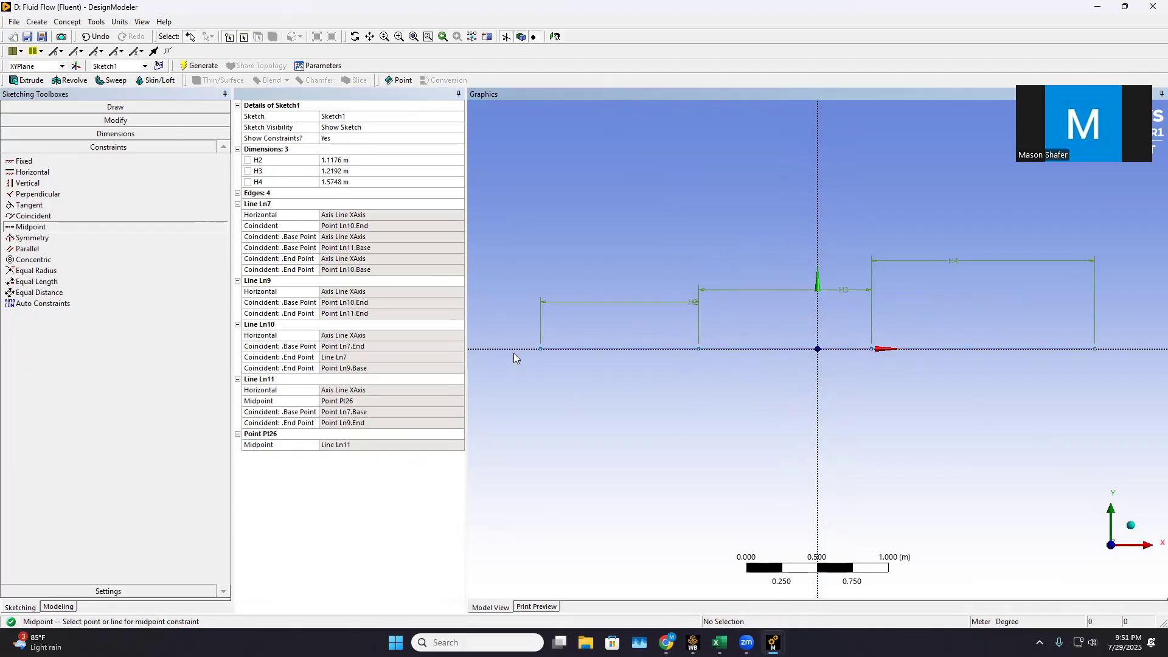
left_click(115, 107)
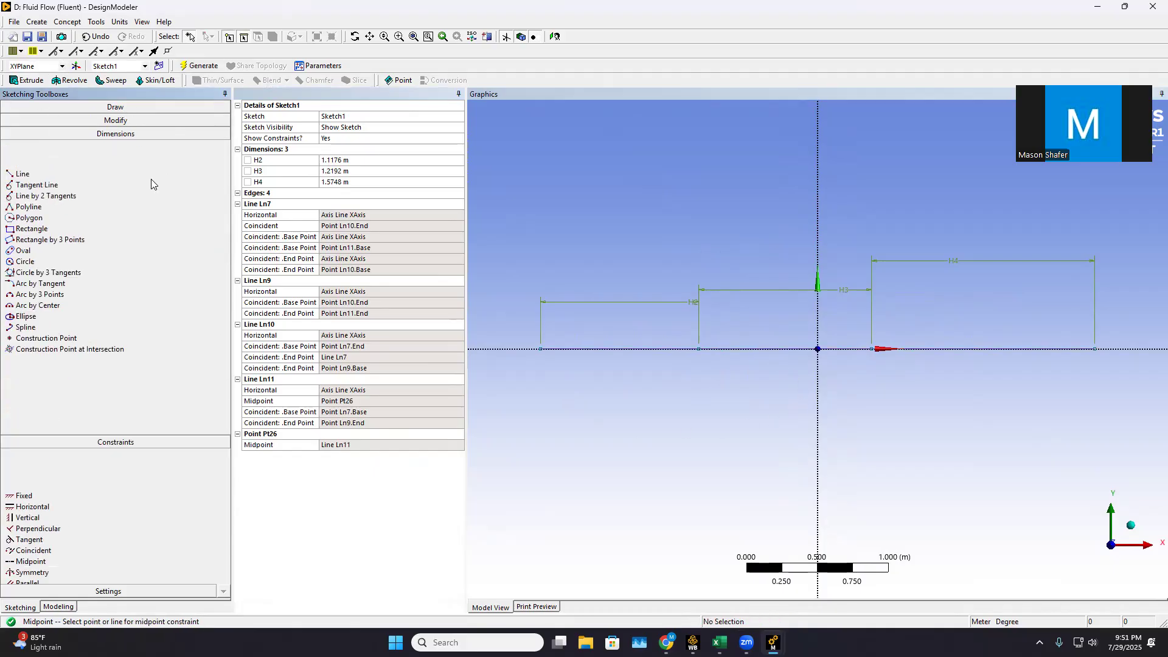
left_click(22, 121)
scroll(615, 316, "down", 2)
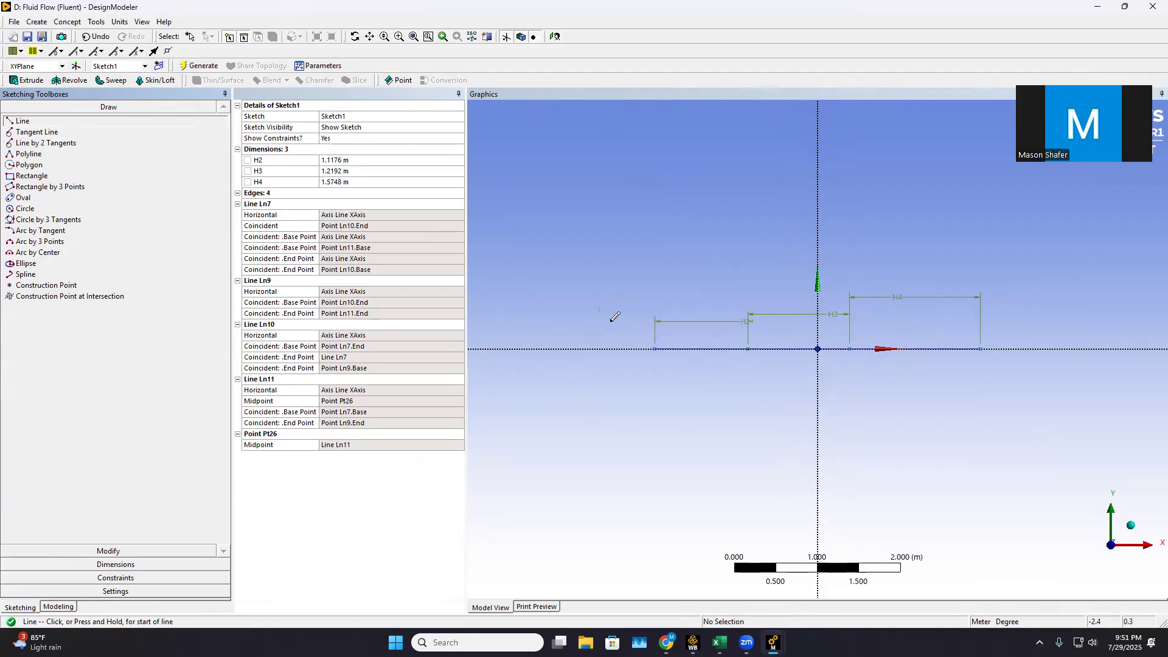
left_click_drag(630, 290, 628, 296)
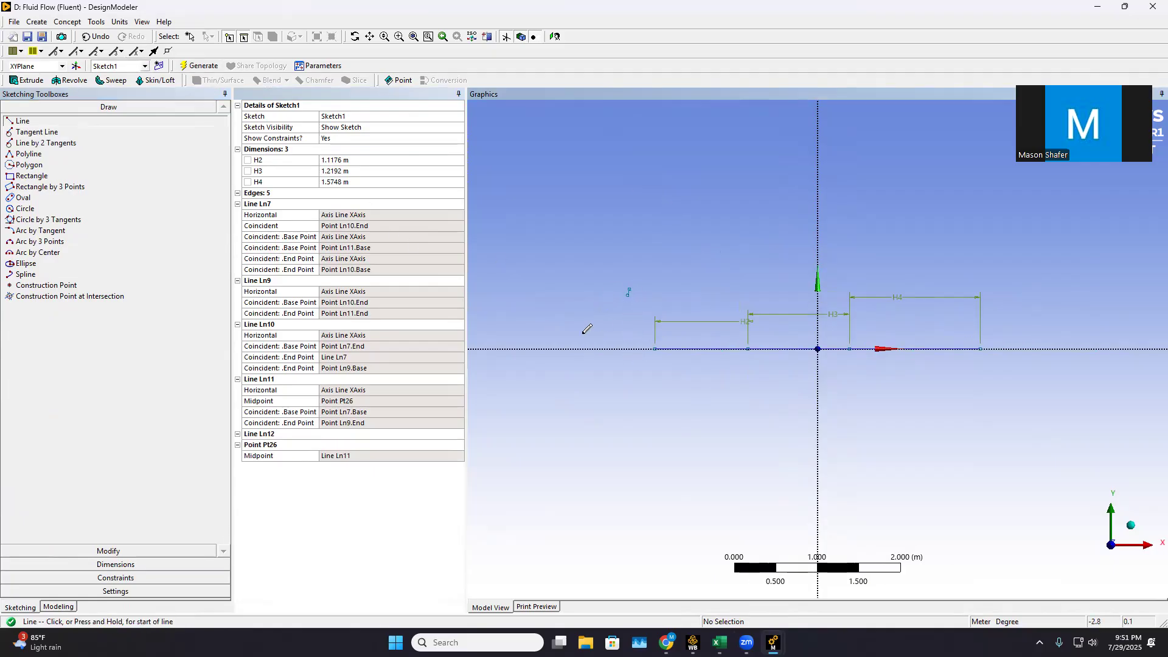
left_click(146, 550)
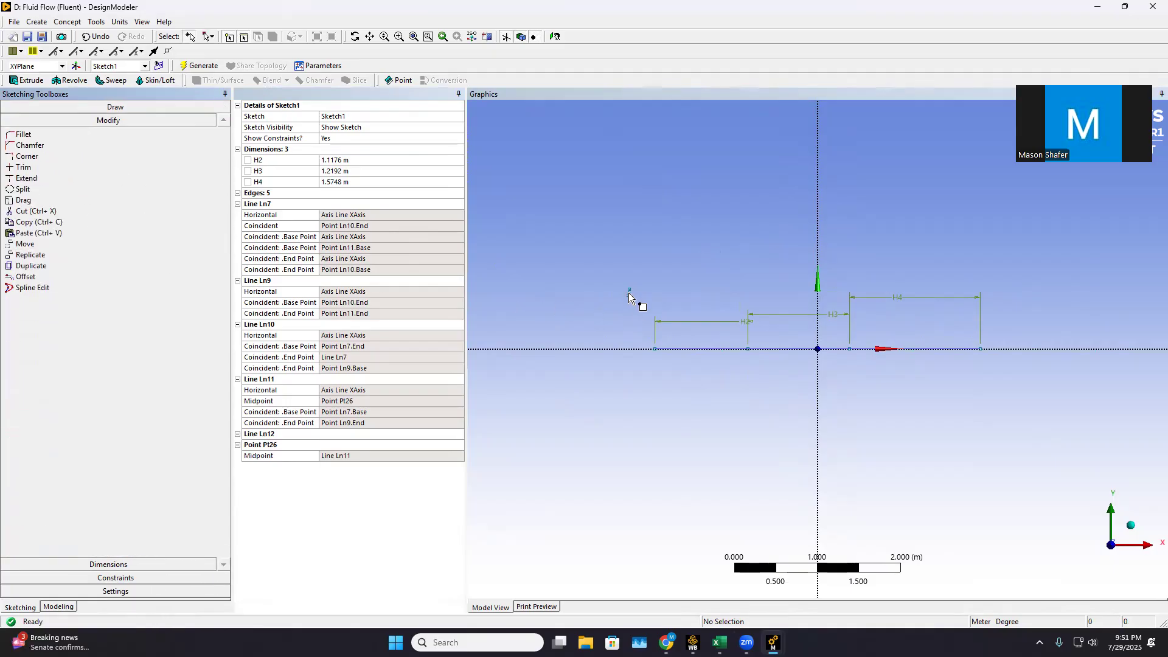
scroll(626, 291, "up", 2)
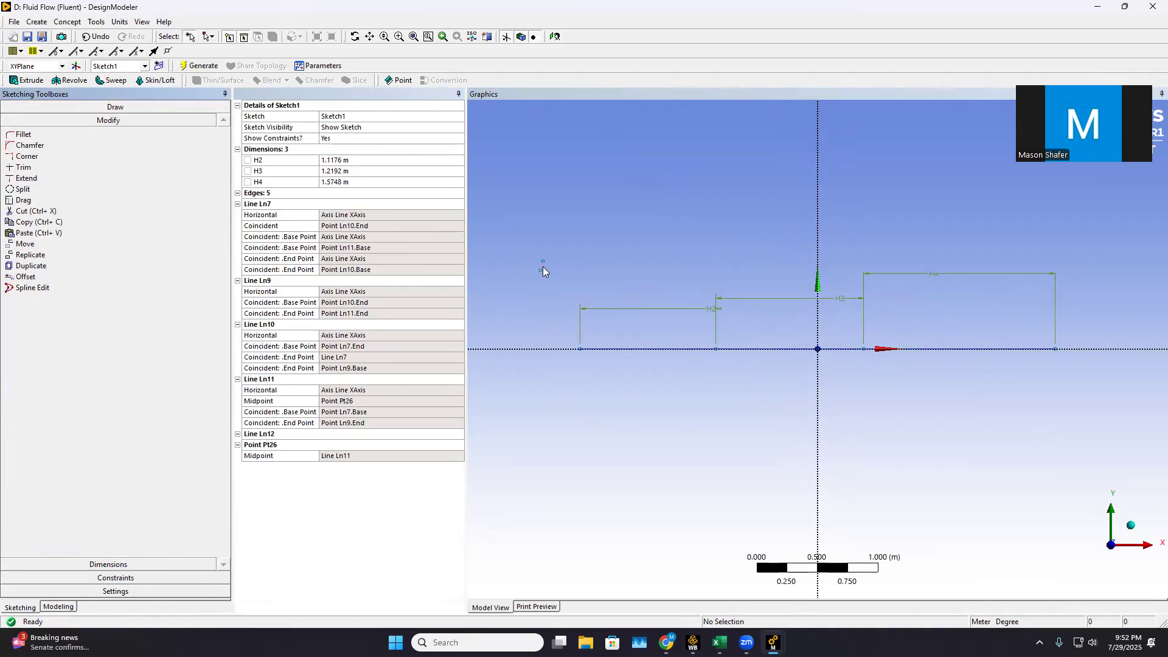
left_click(542, 267)
right_click(543, 266)
left_click(599, 425)
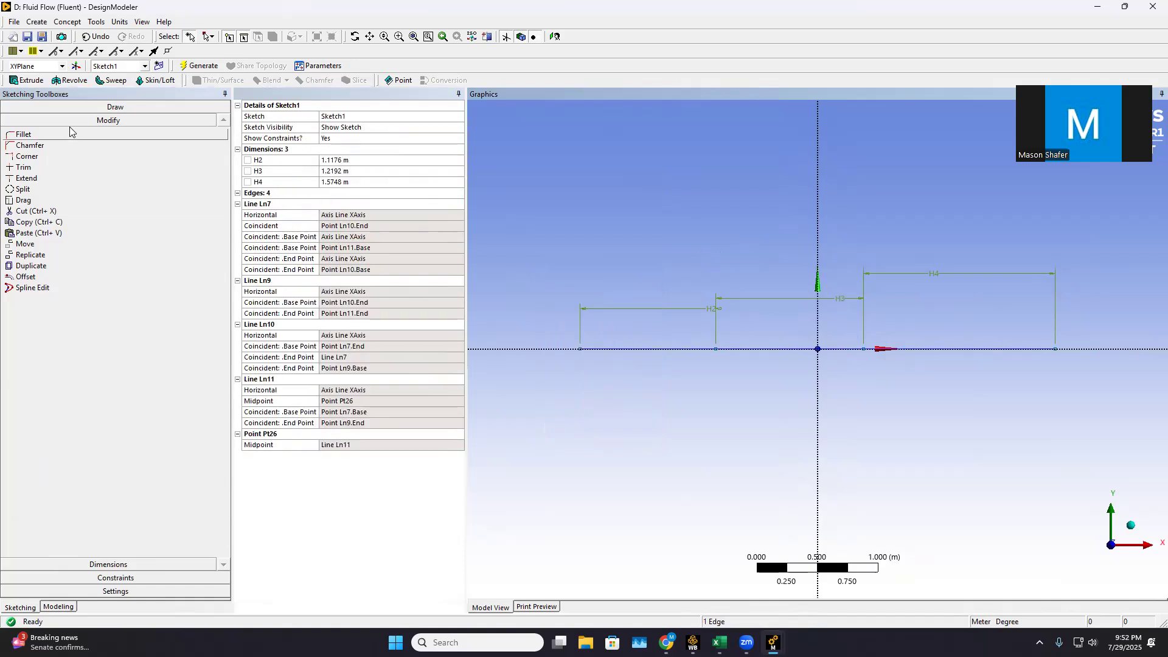
Draw four separate vertical lines crossing the horizontal axis, spaced along the segments, with the leftmost about 1.03 m long
left_click(57, 107)
left_click(24, 122)
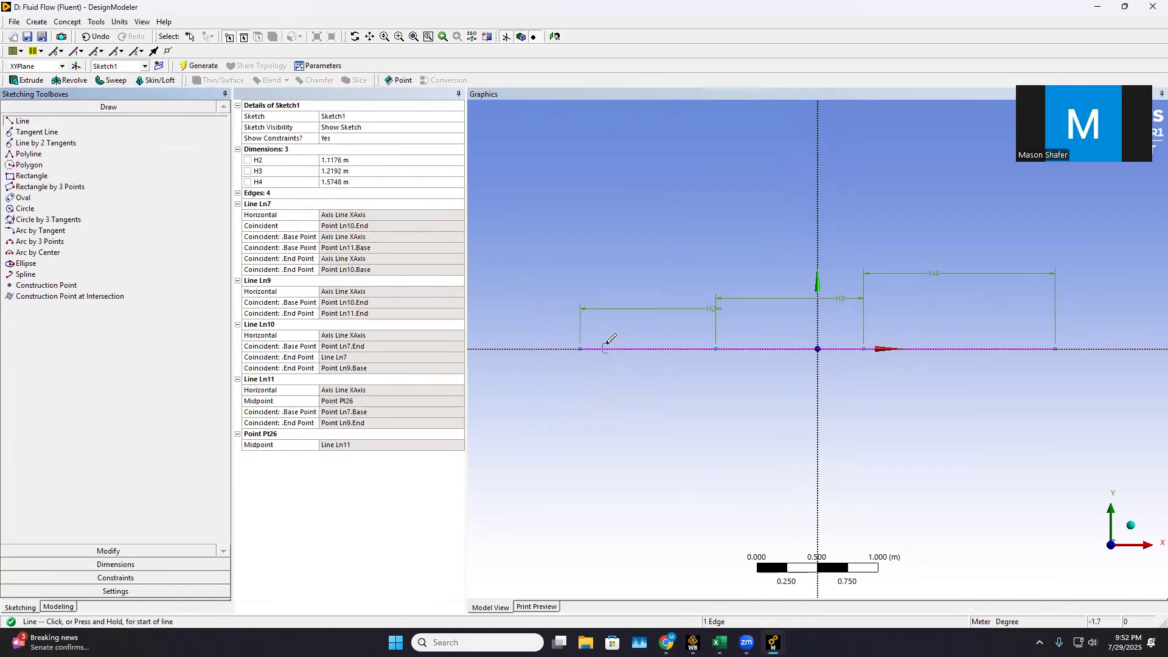
left_click(553, 296)
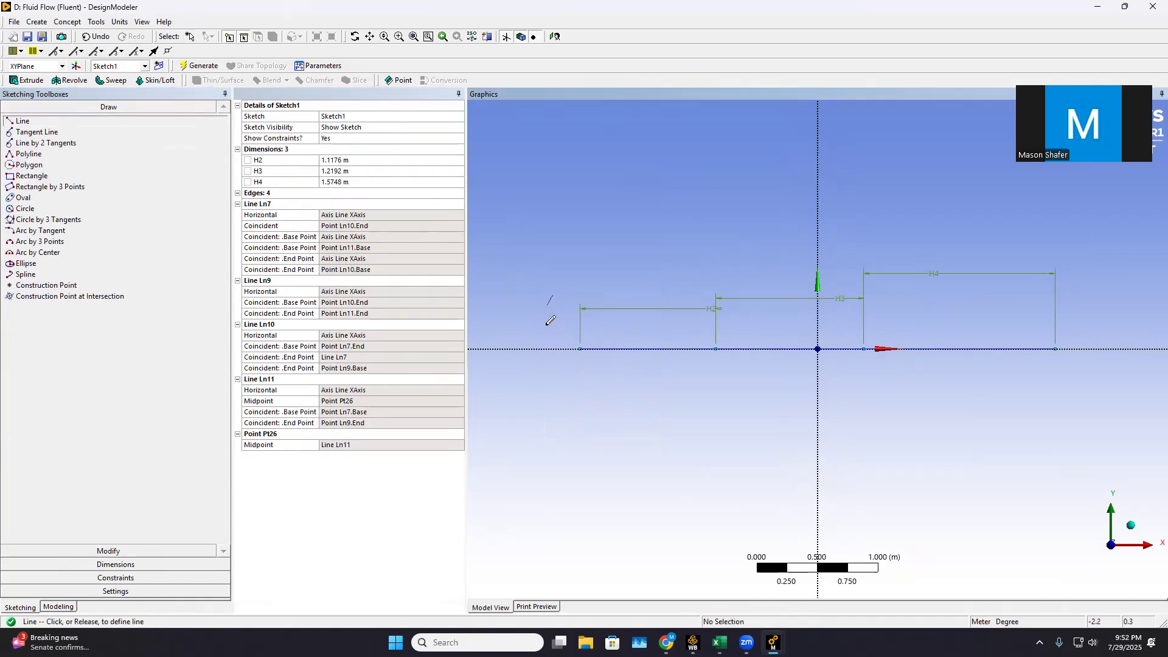
left_click(553, 421)
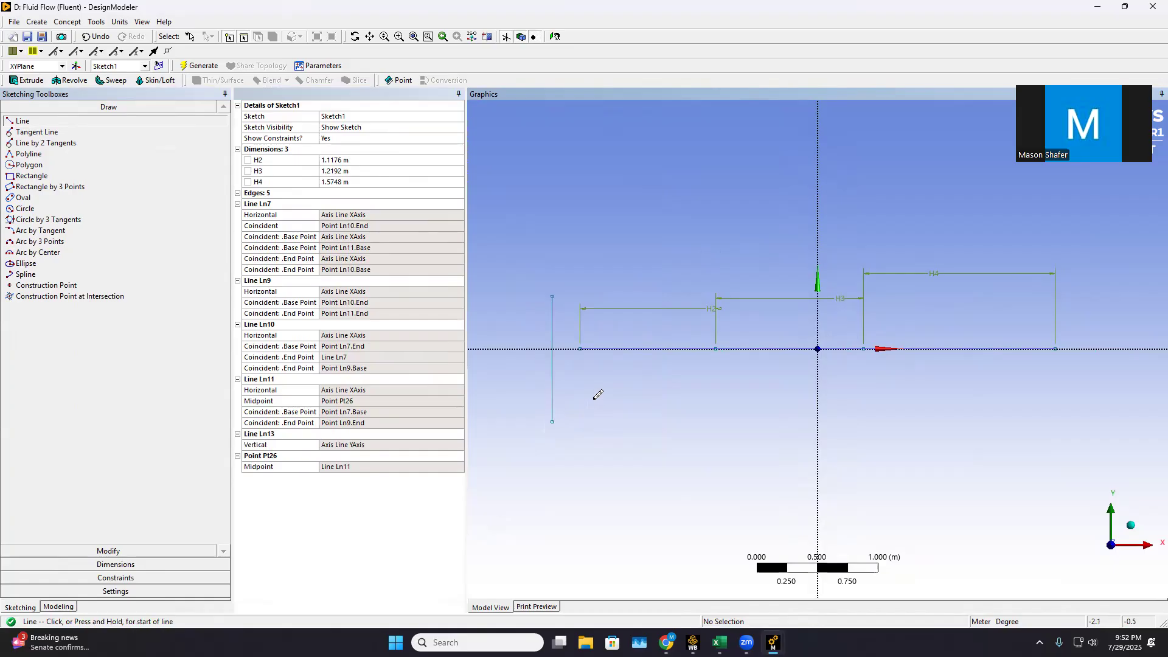
left_click(656, 411)
left_click(771, 292)
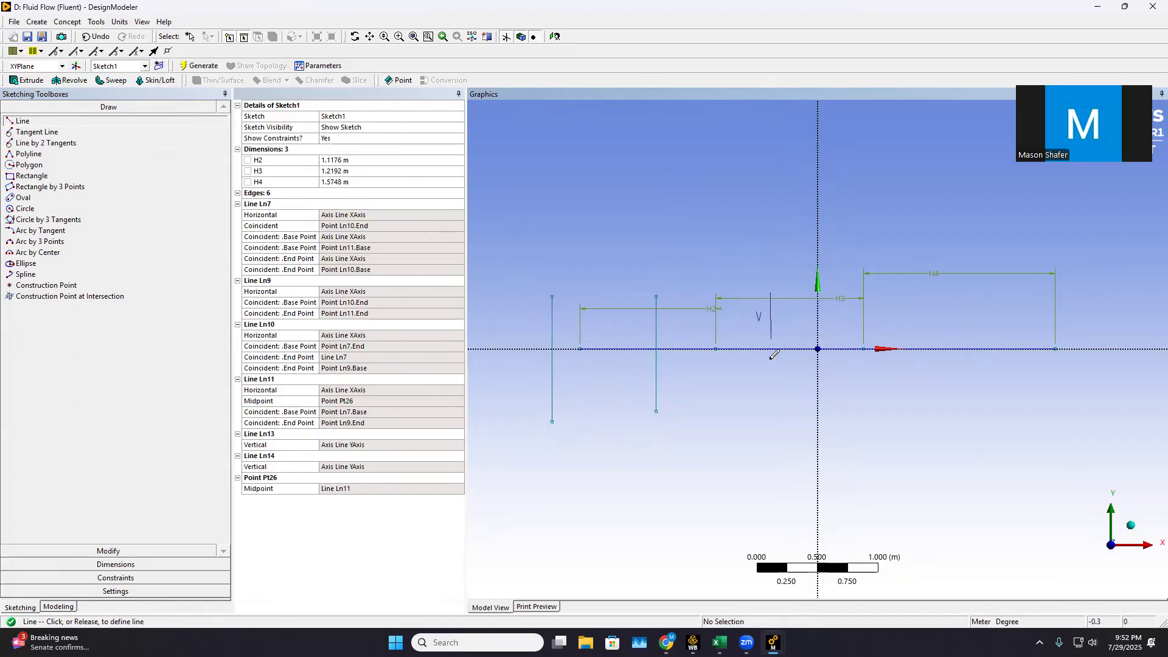
left_click(771, 438)
left_click_drag(990, 287, 988, 289)
left_click(964, 285)
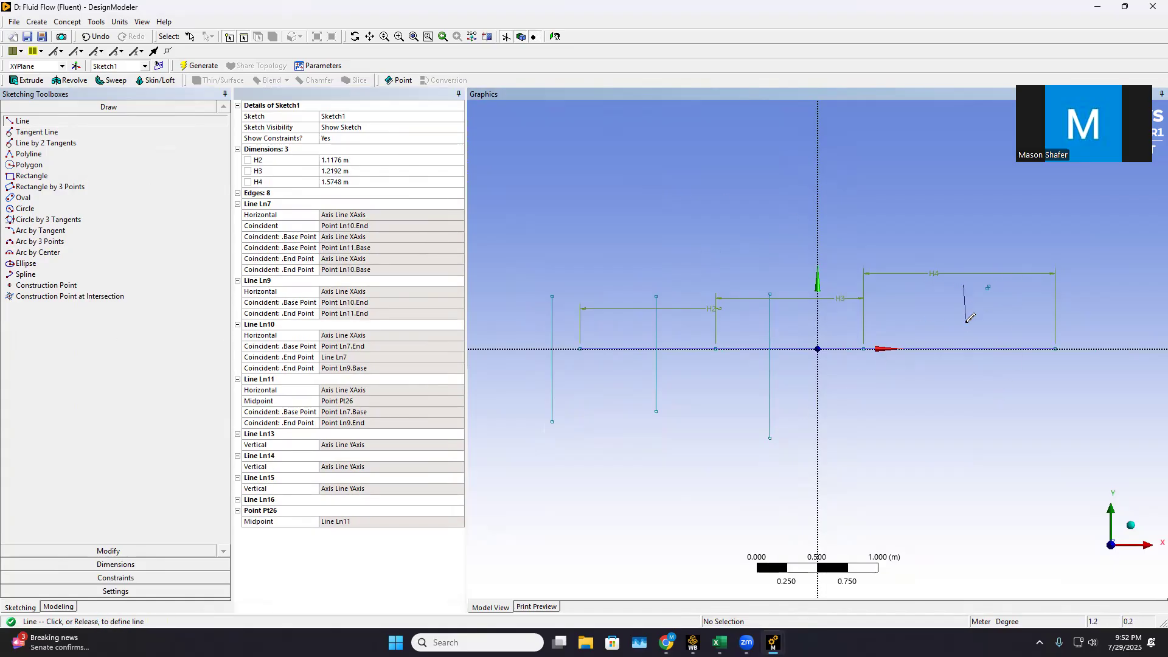
left_click(967, 440)
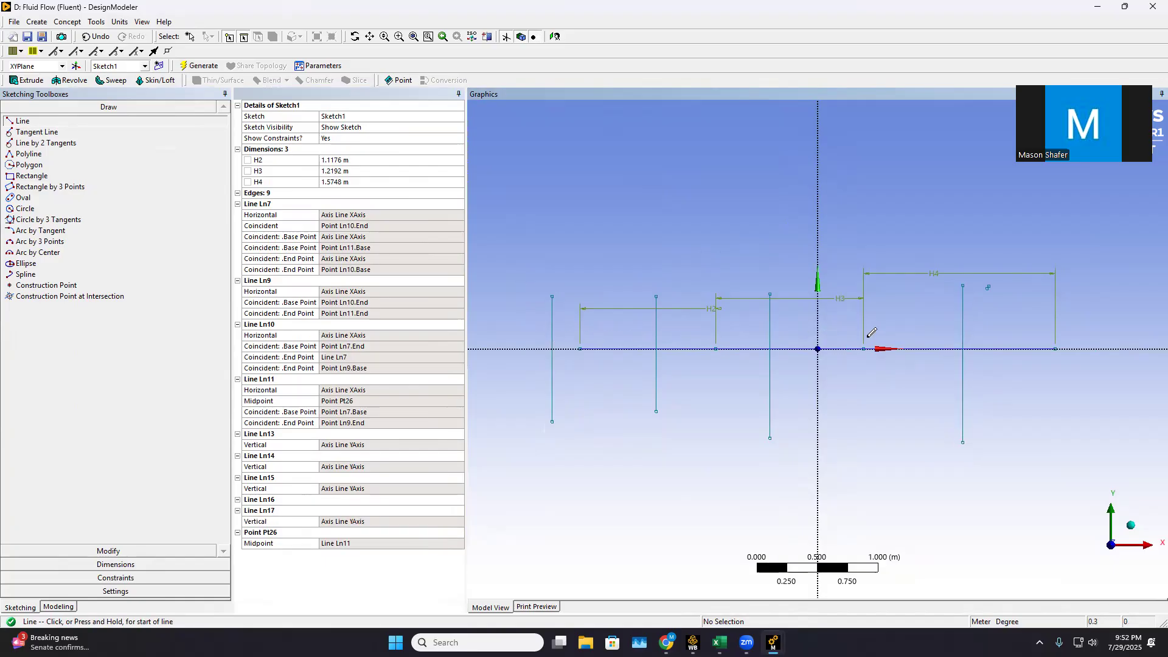
Delete the tiny stray line near the upper end of the rightmost vertical line
left_click(137, 551)
scroll(1116, 264, "up", 1)
scroll(1095, 259, "up", 2)
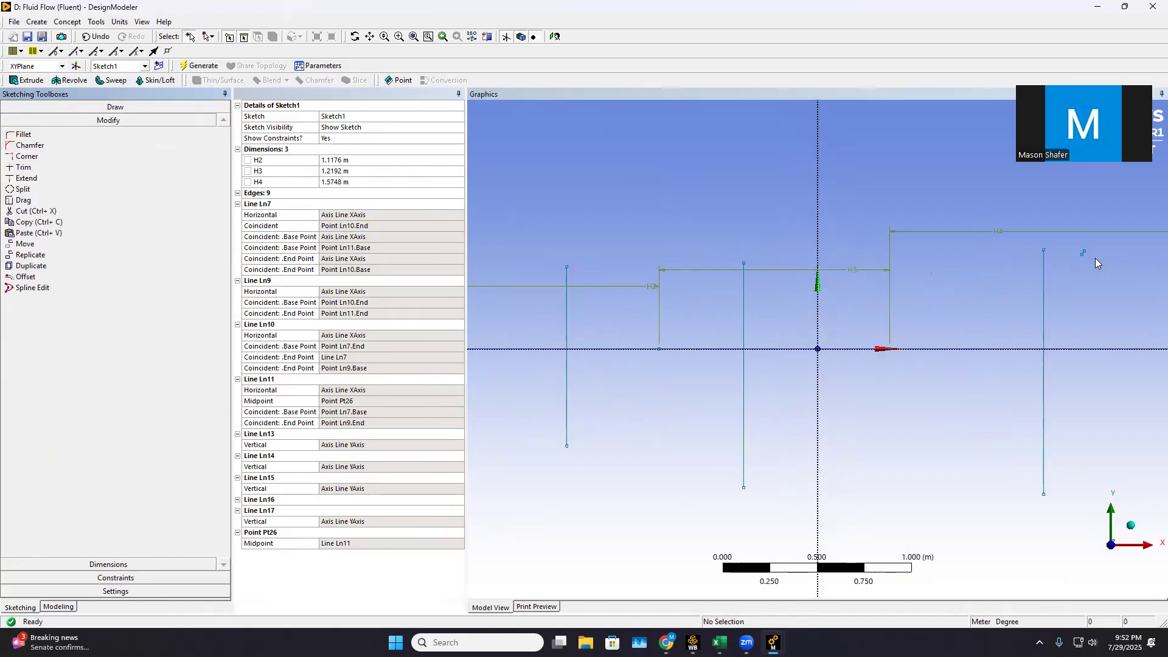
left_click(1093, 250)
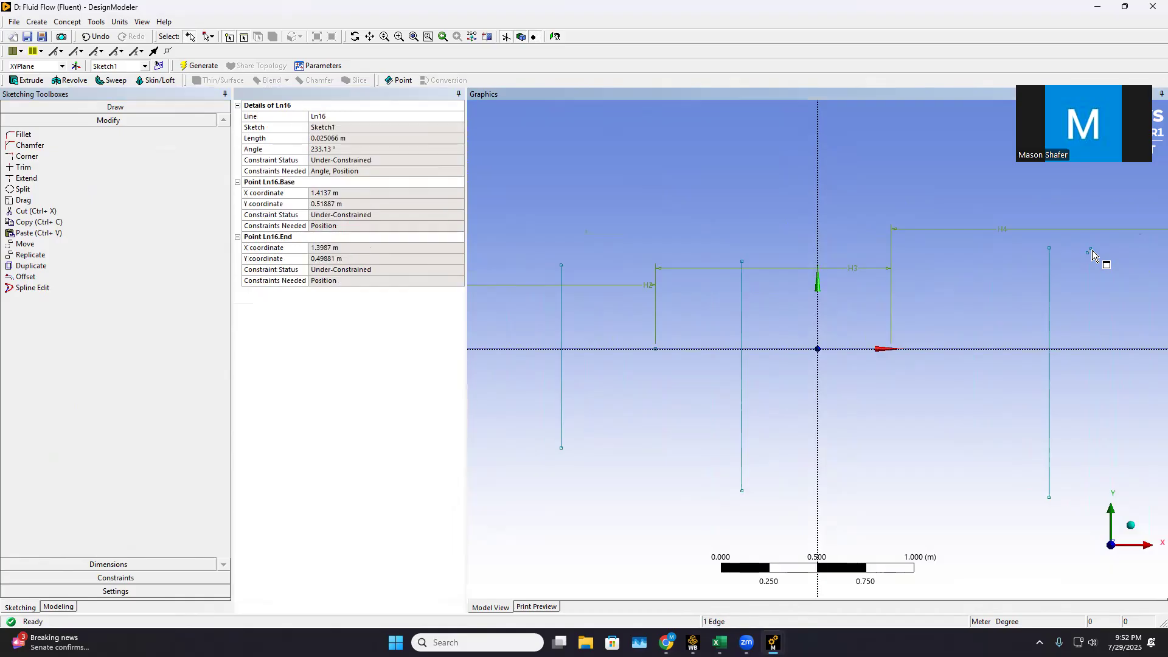
right_click(1093, 250)
left_click(1079, 412)
Add vertical dimensions to the two leftmost vertical lines, measuring each from its upper to its lower endpoint
scroll(779, 410, "down", 3)
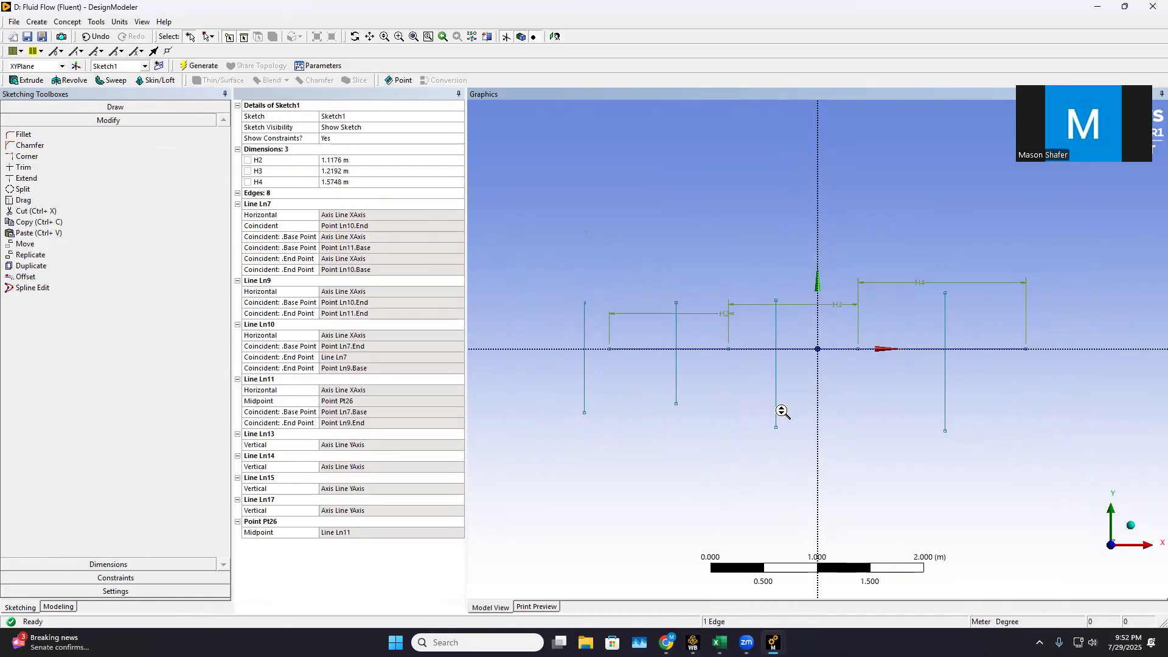
left_click(108, 564)
left_click(29, 170)
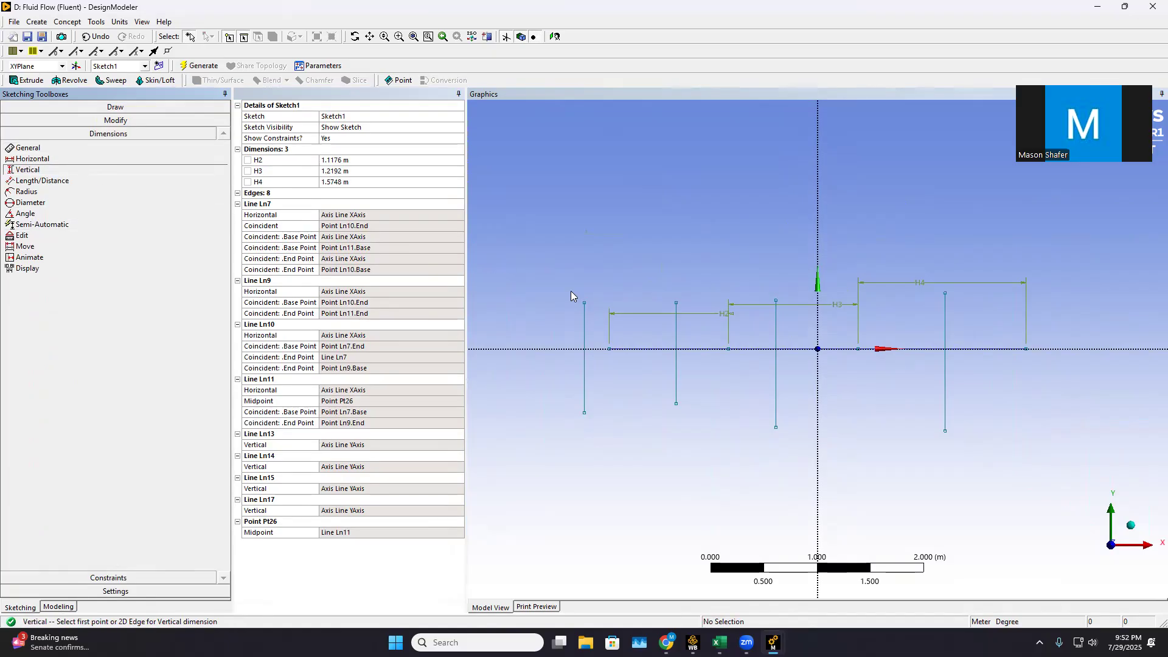
left_click(584, 302)
left_click(585, 413)
left_click(566, 353)
left_click(677, 302)
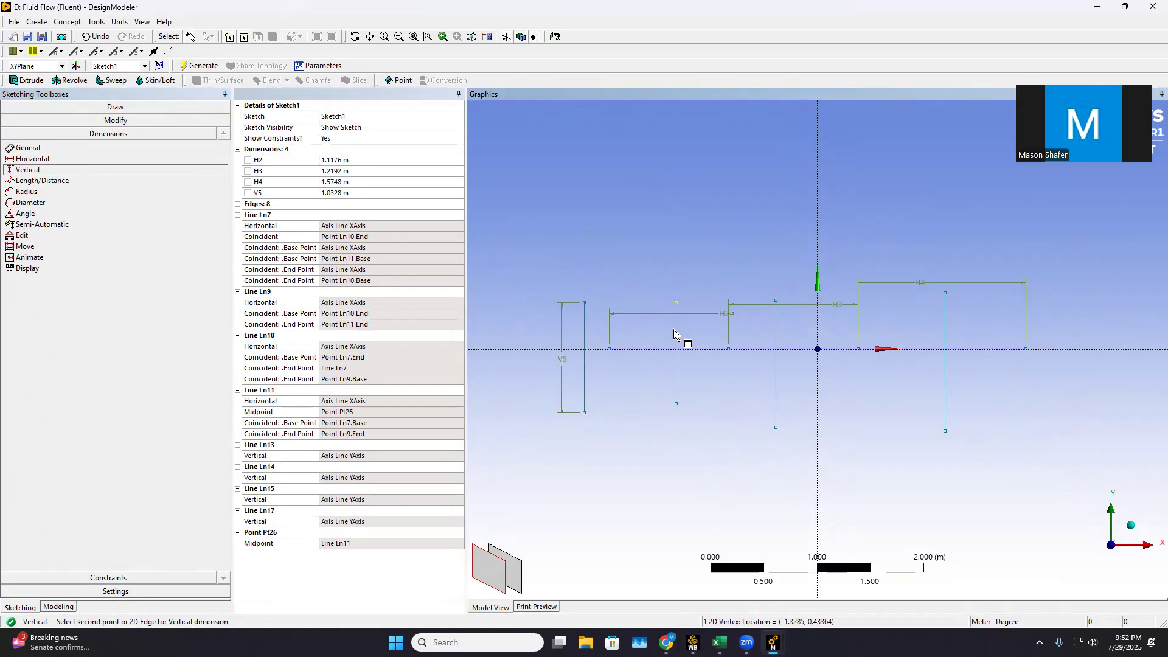
left_click(676, 404)
left_click(658, 381)
Add vertical dimensions between the endpoints of the third vertical line and of the rightmost vertical line
left_click(776, 301)
left_click(776, 427)
left_click(751, 394)
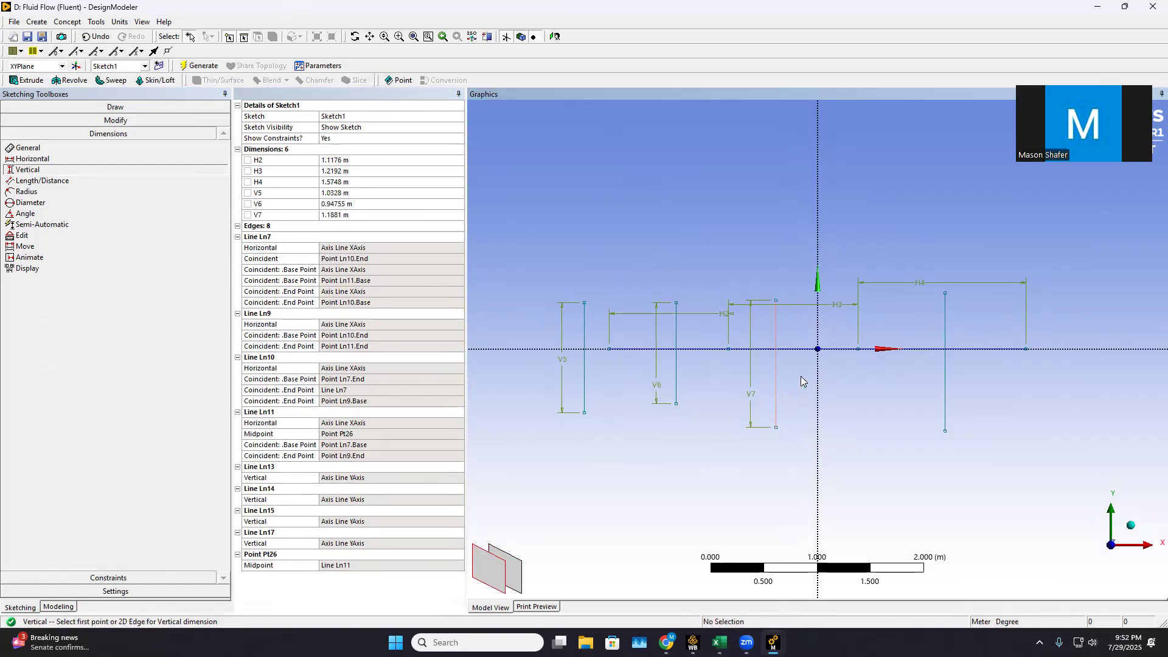
left_click(945, 292)
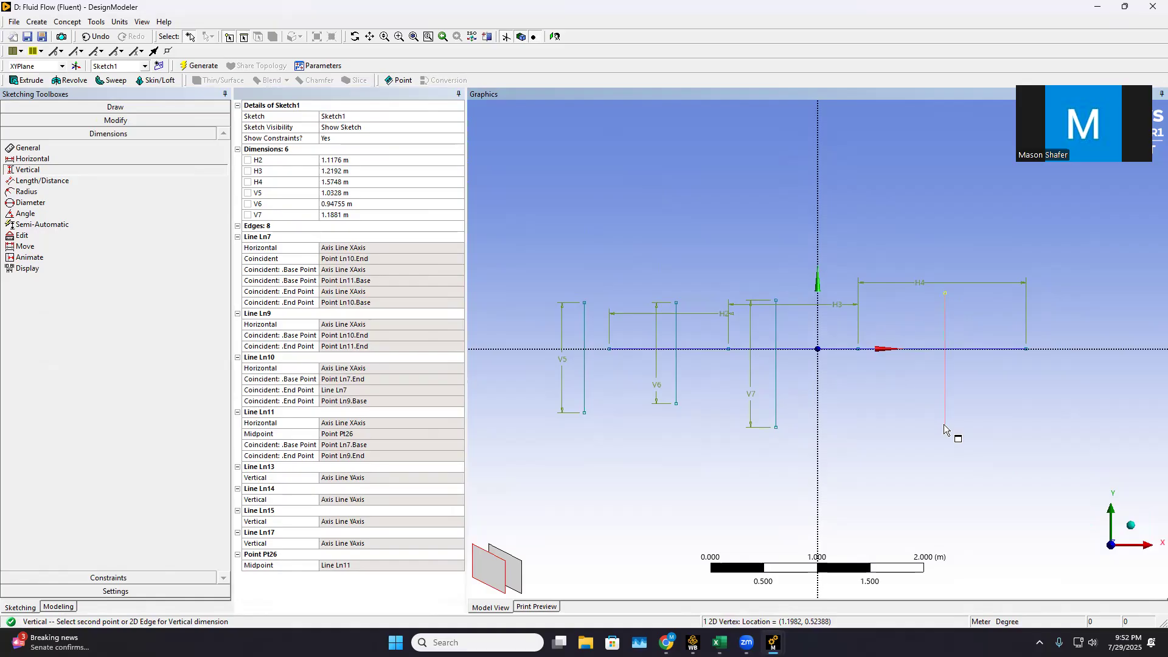
left_click(945, 430)
left_click(928, 390)
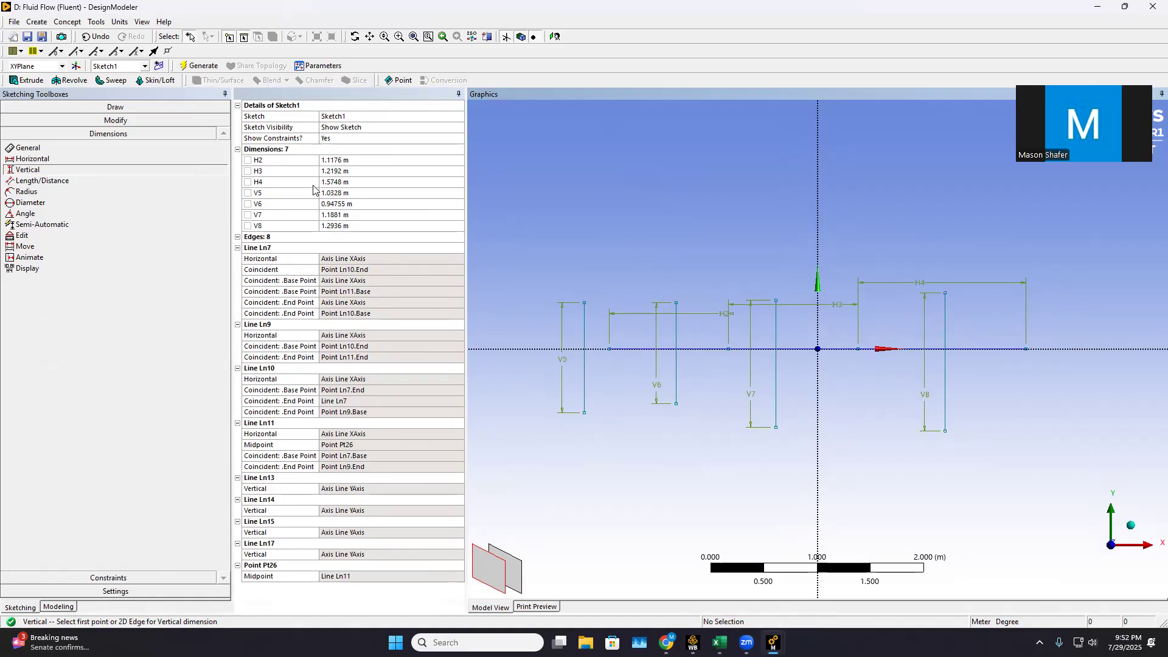
Set the vertical dimensions to V5 = 1.6256 m, V6 = 0.6096 m, V7 = 0.6096 m and V8 = 0.889 m
left_click(343, 193)
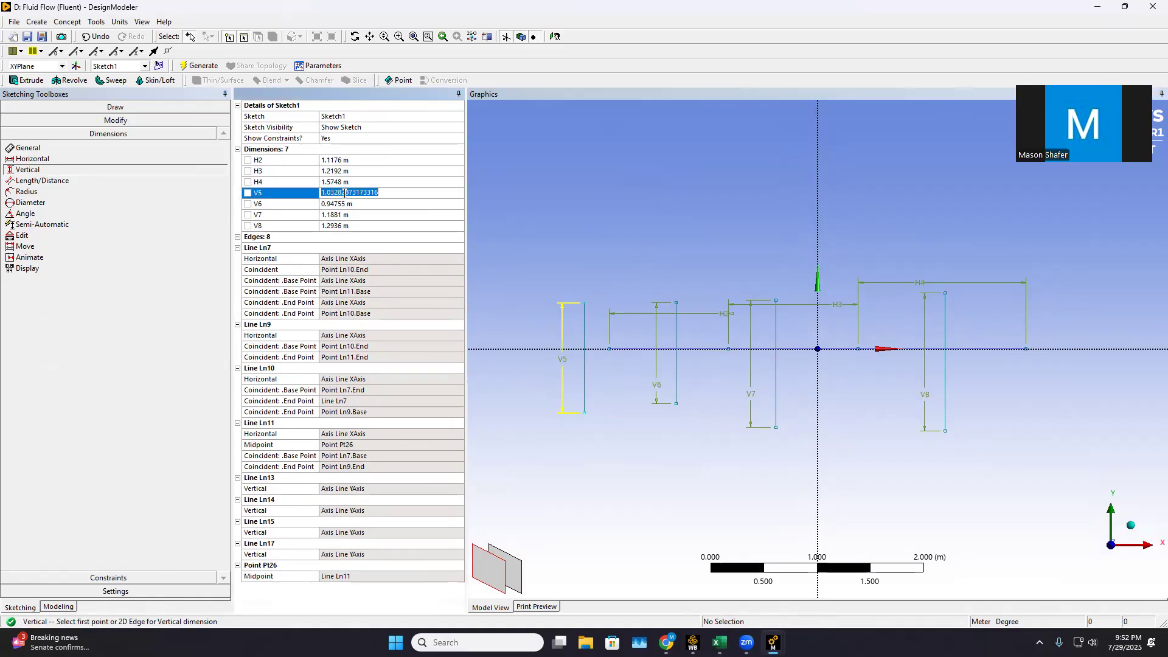
type("1.6256")
left_click(361, 202)
type("0.6096")
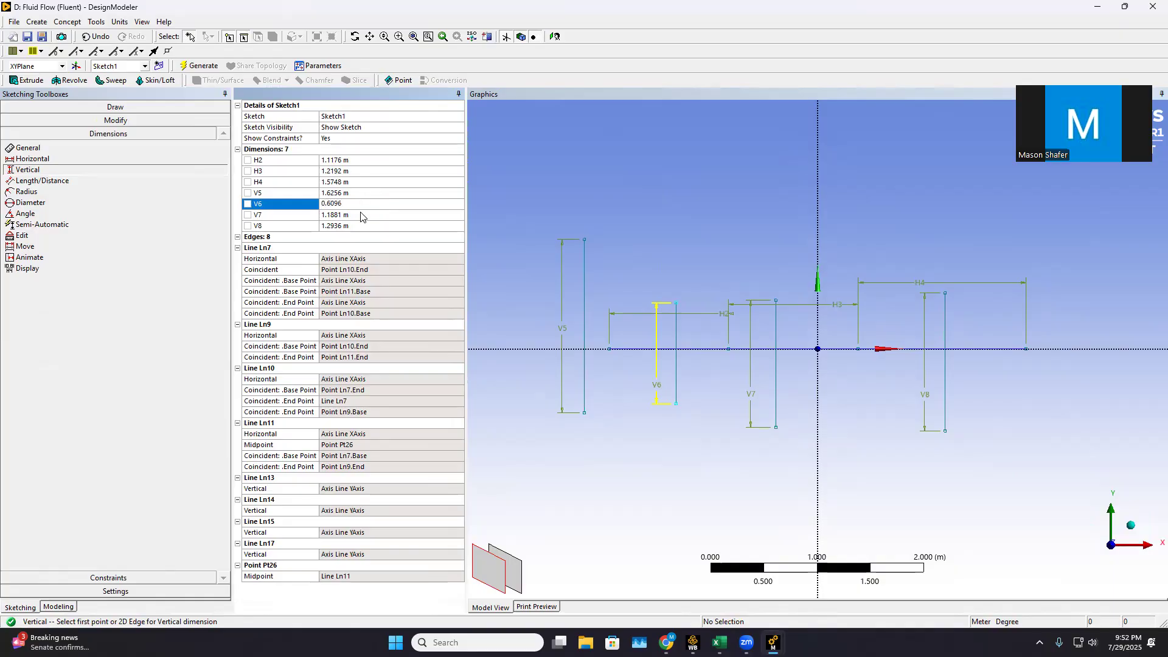
left_click(361, 216)
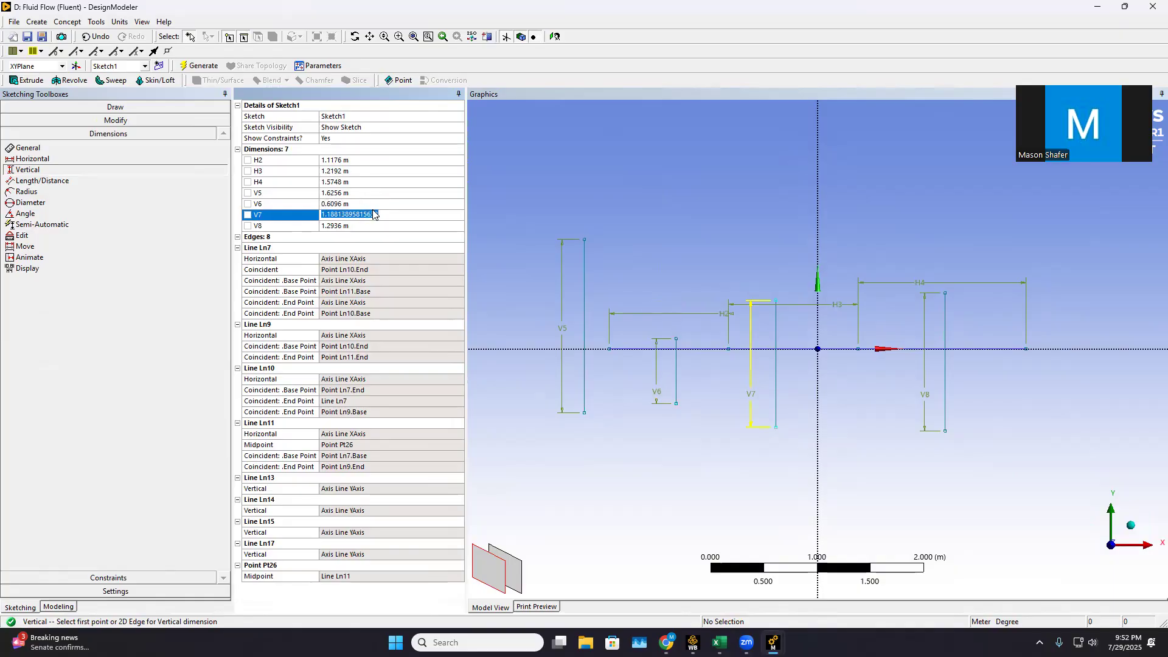
type(".6096")
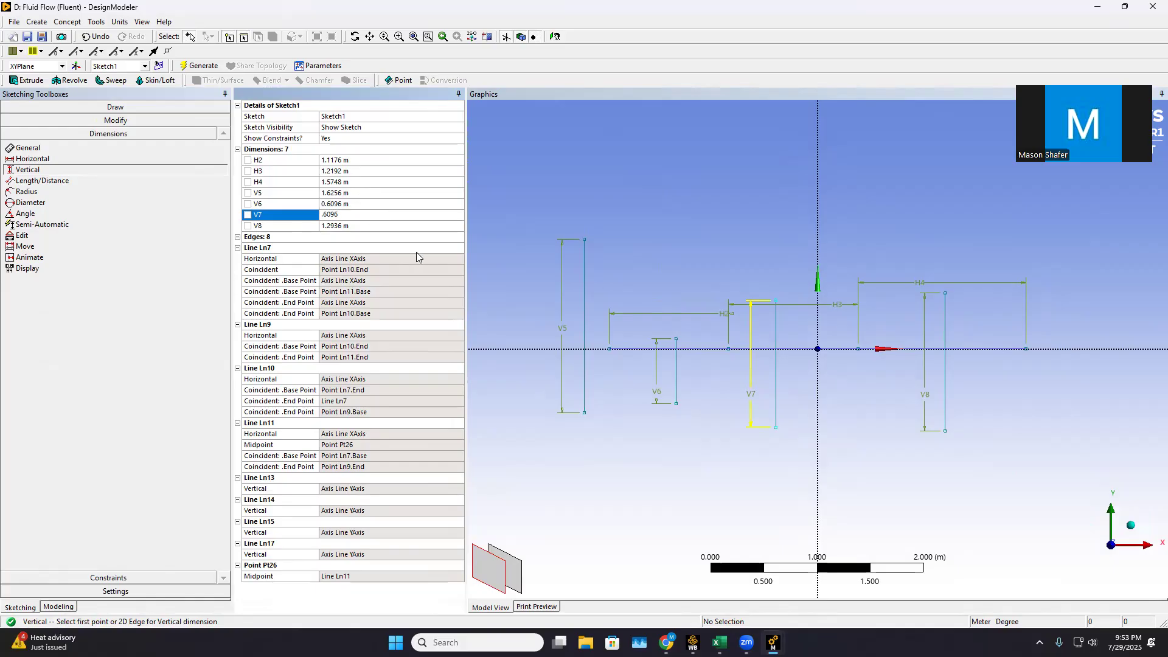
left_click(360, 224)
type(".889")
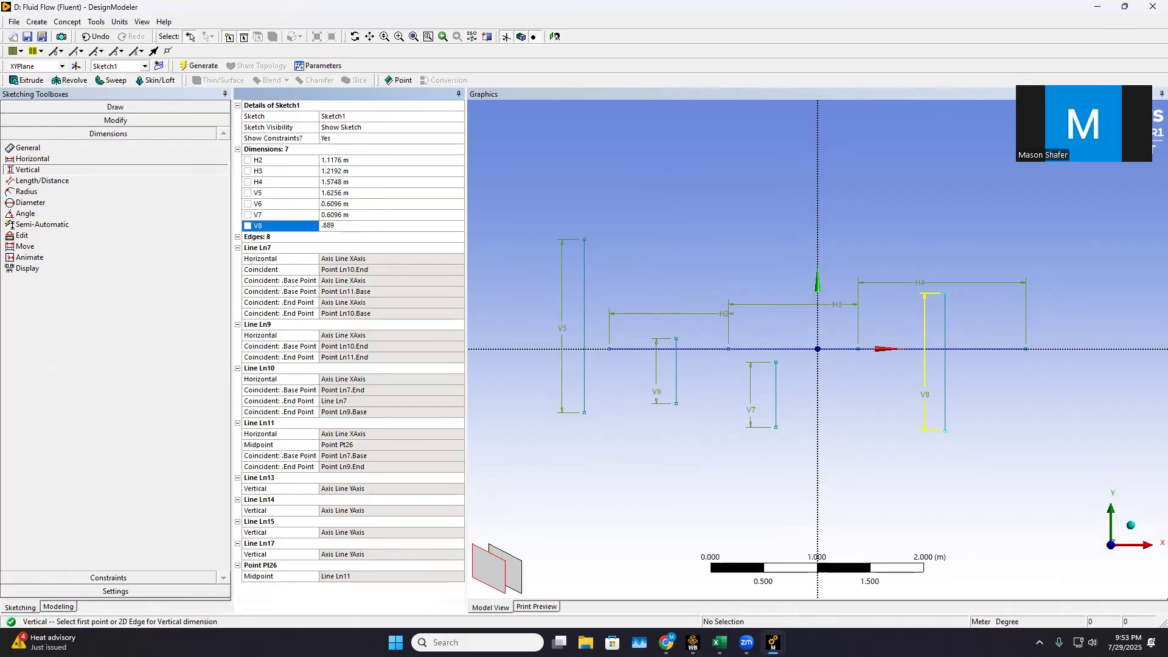
key("Return")
Apply midpoint constraints placing the first horizontal segment's left and right endpoints at the midpoints of the first and second vertical lines
scroll(585, 255, "up", 1)
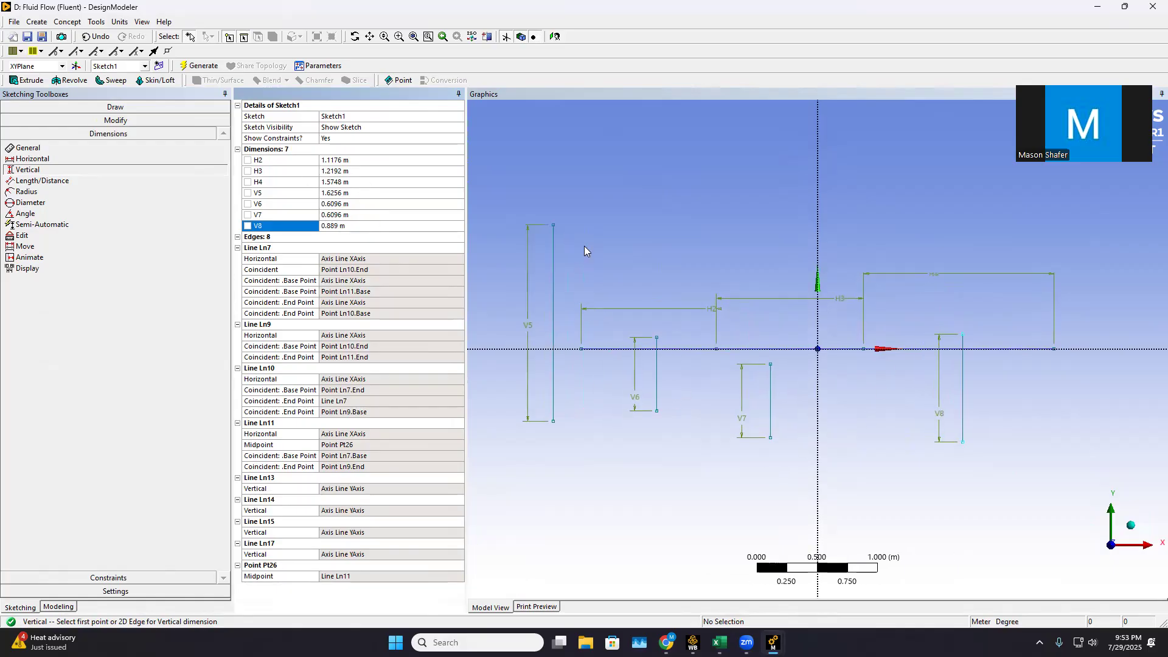
left_click(144, 576)
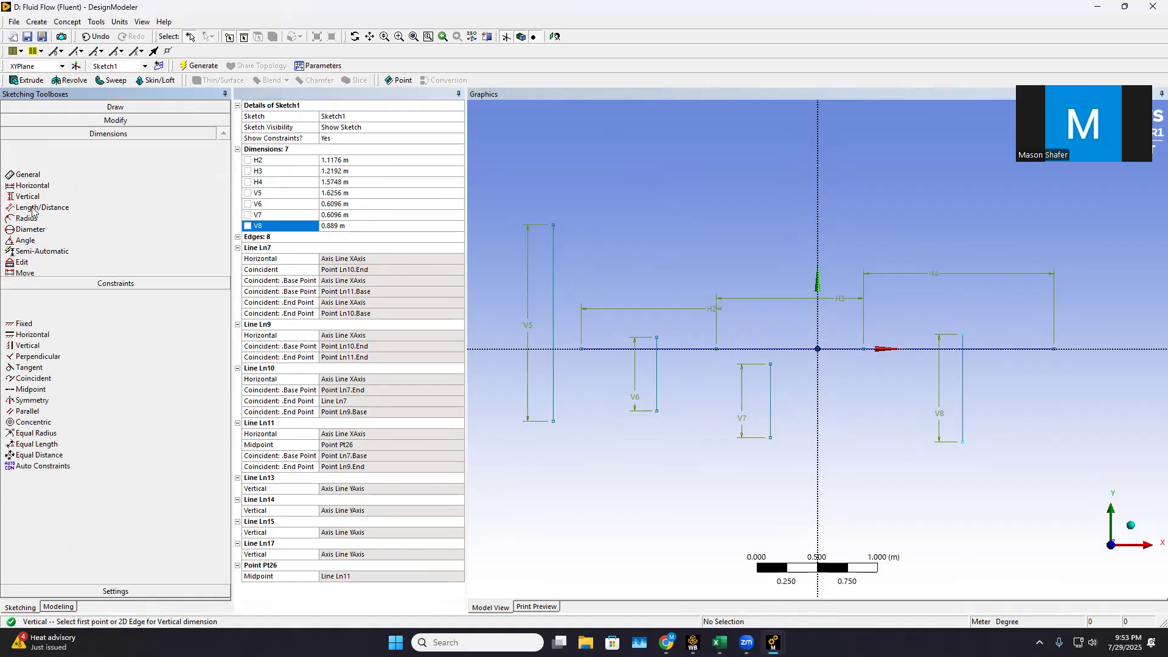
left_click(41, 226)
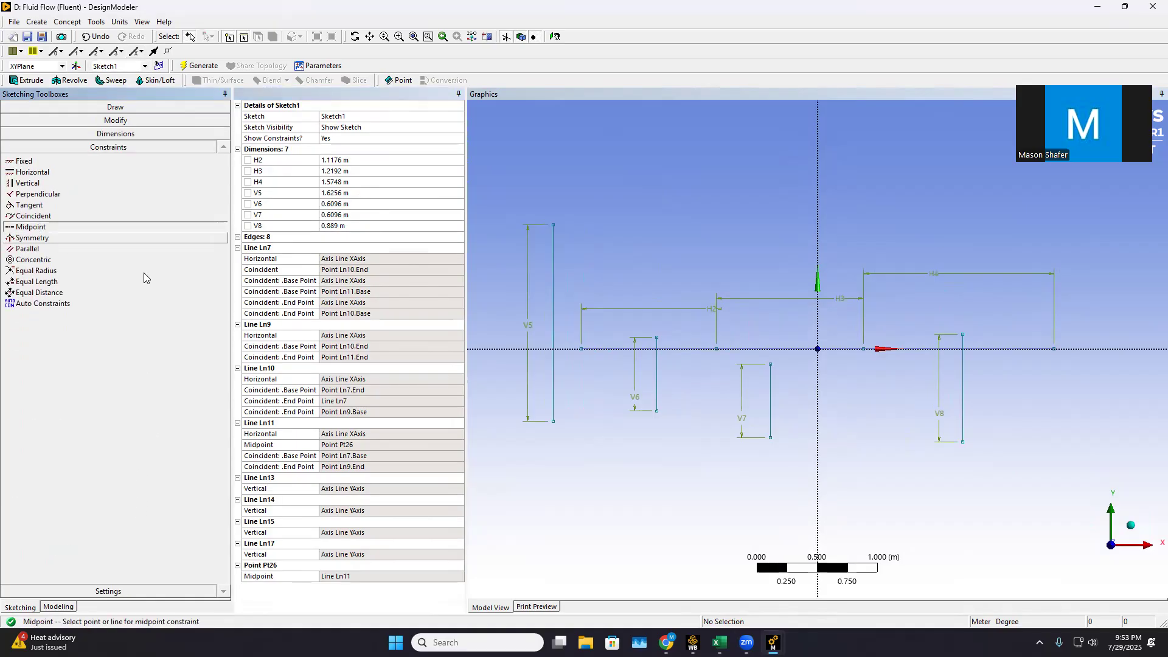
left_click(582, 349)
left_click(554, 320)
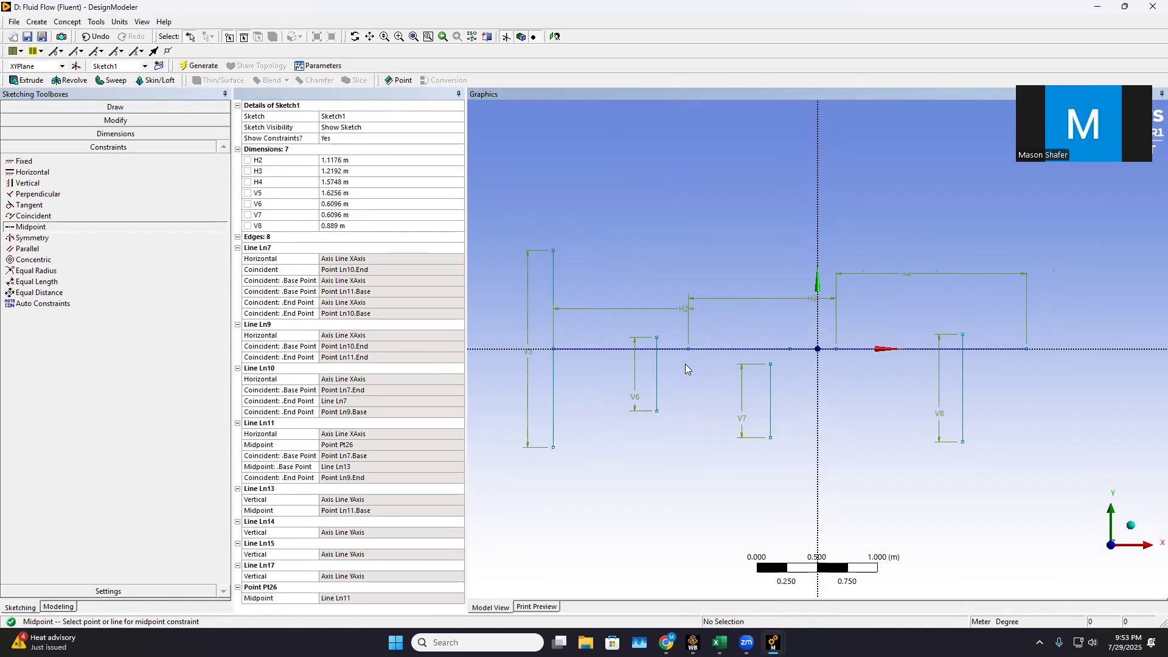
left_click(690, 350)
left_click(660, 362)
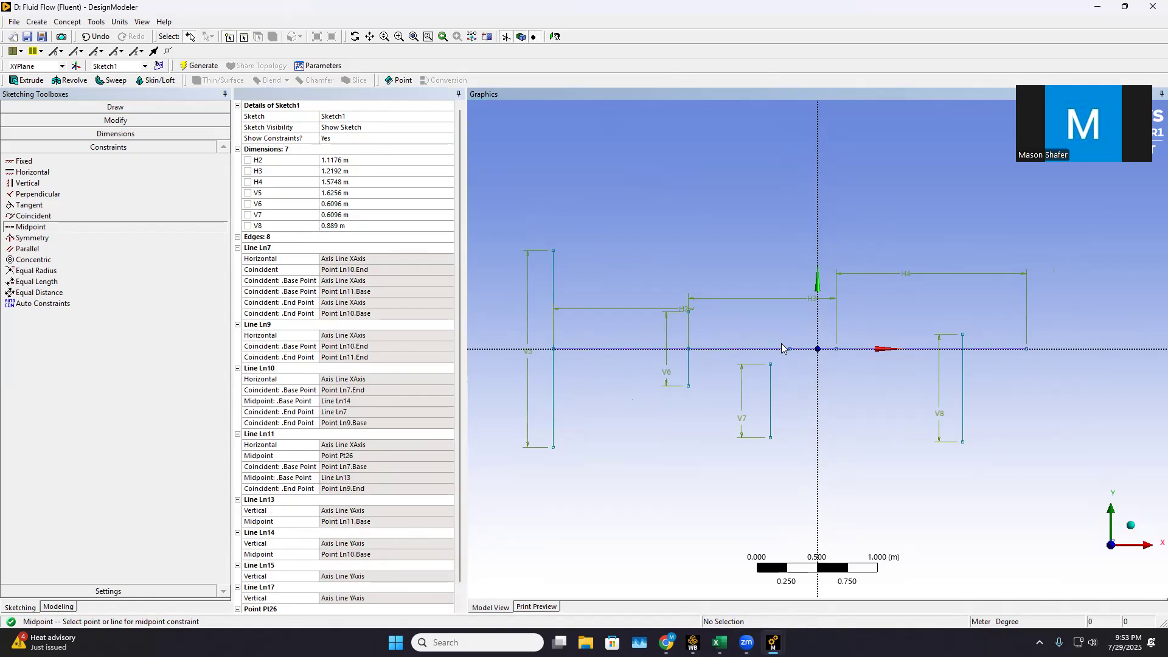
Apply midpoint constraints tying the third vertical line to the construction point and the rightmost vertical line to the last horizontal segment's right endpoint
left_click(791, 349)
left_click(770, 383)
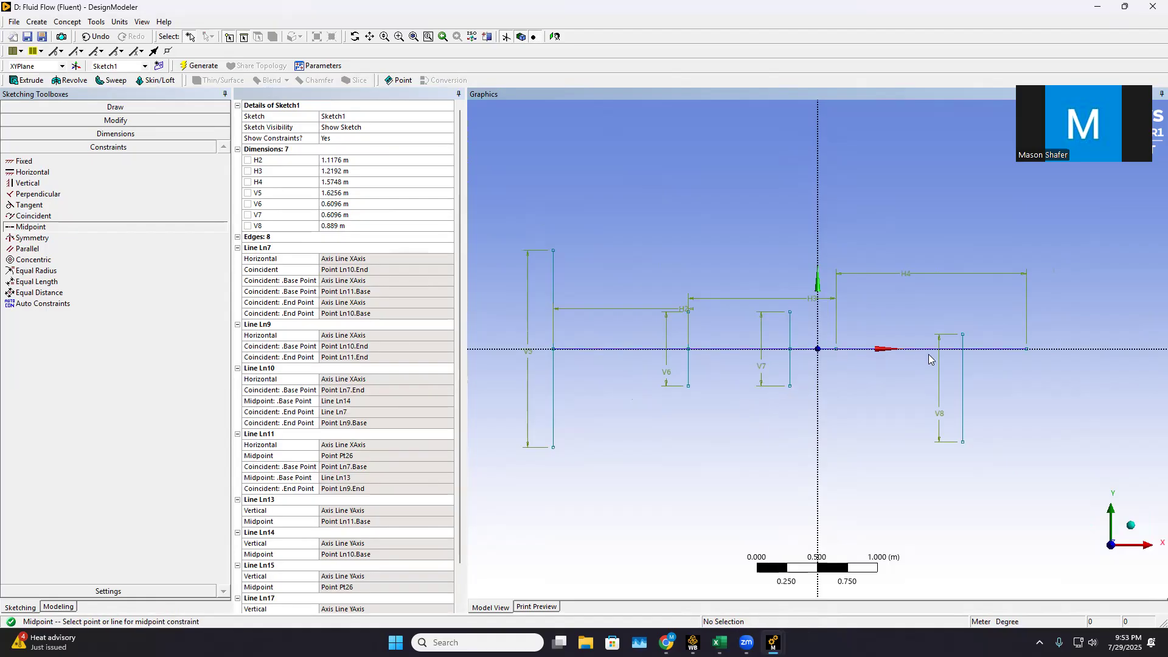
scroll(799, 355, "up", 3)
scroll(984, 382, "down", 3)
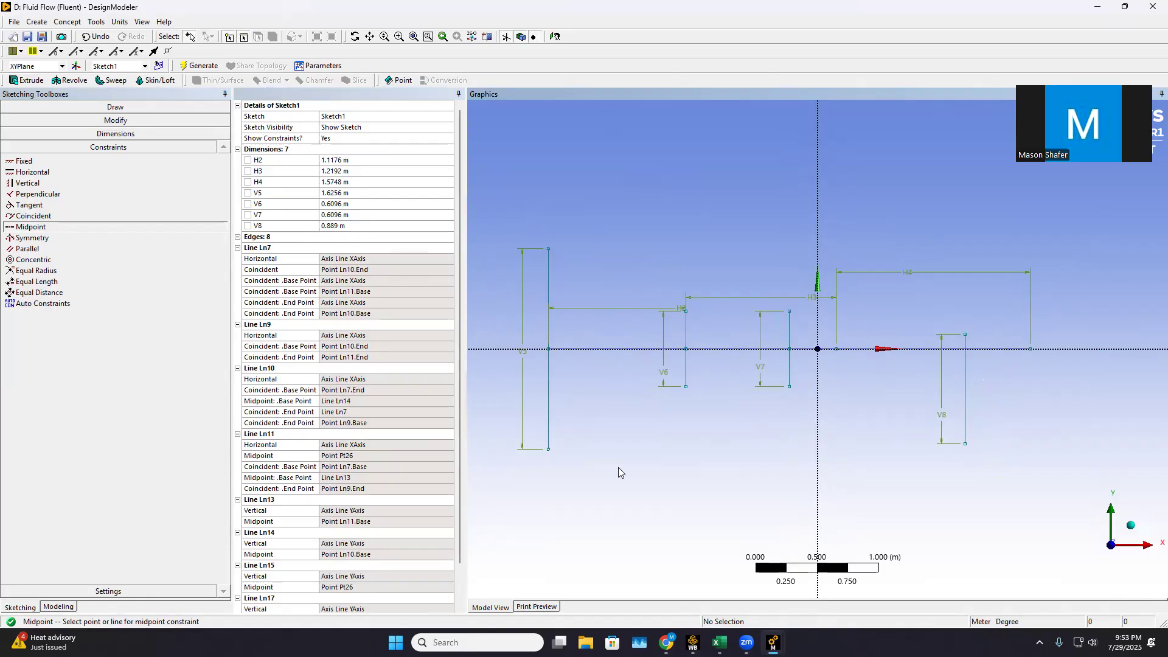
scroll(619, 467, "down", 2)
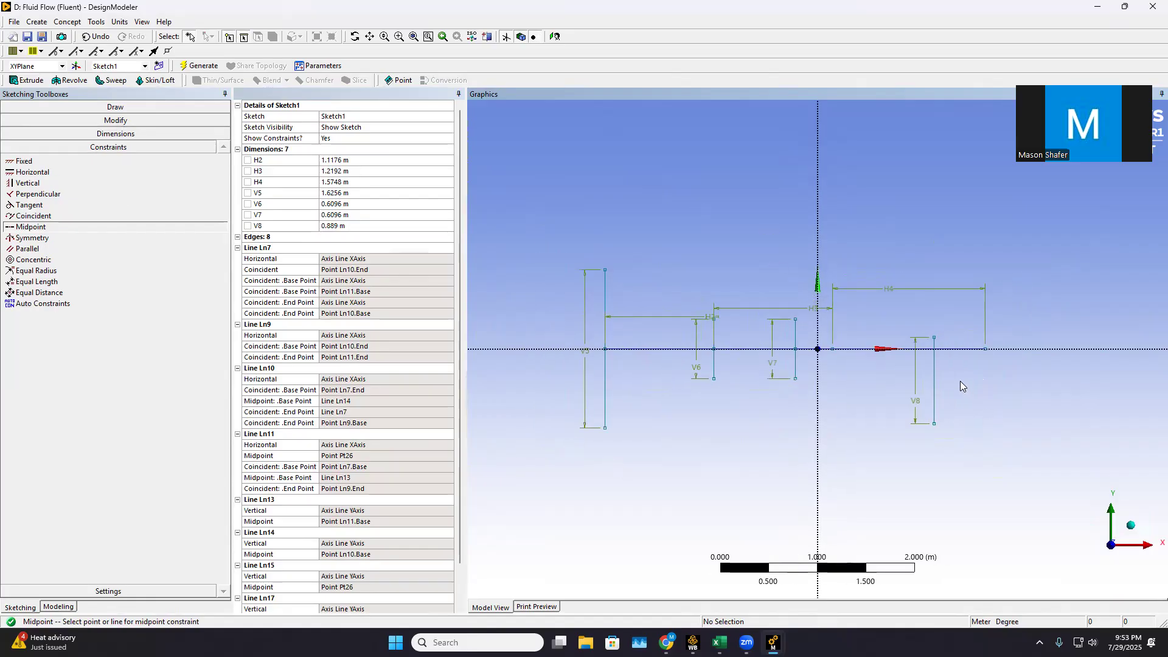
left_click(936, 369)
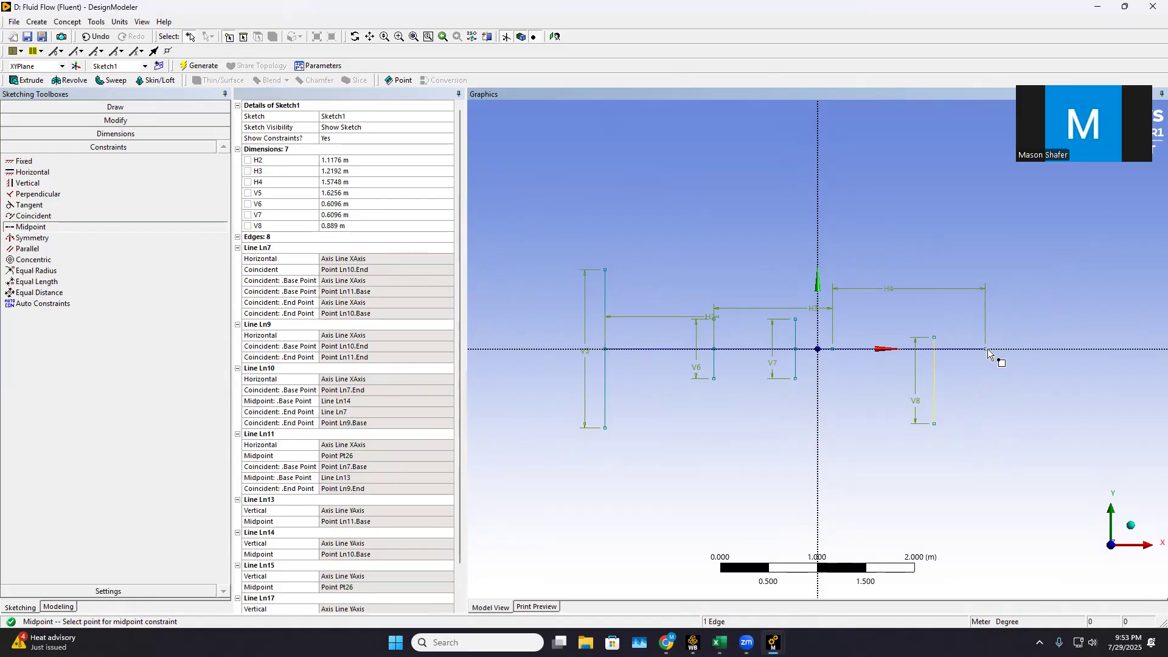
left_click(987, 349)
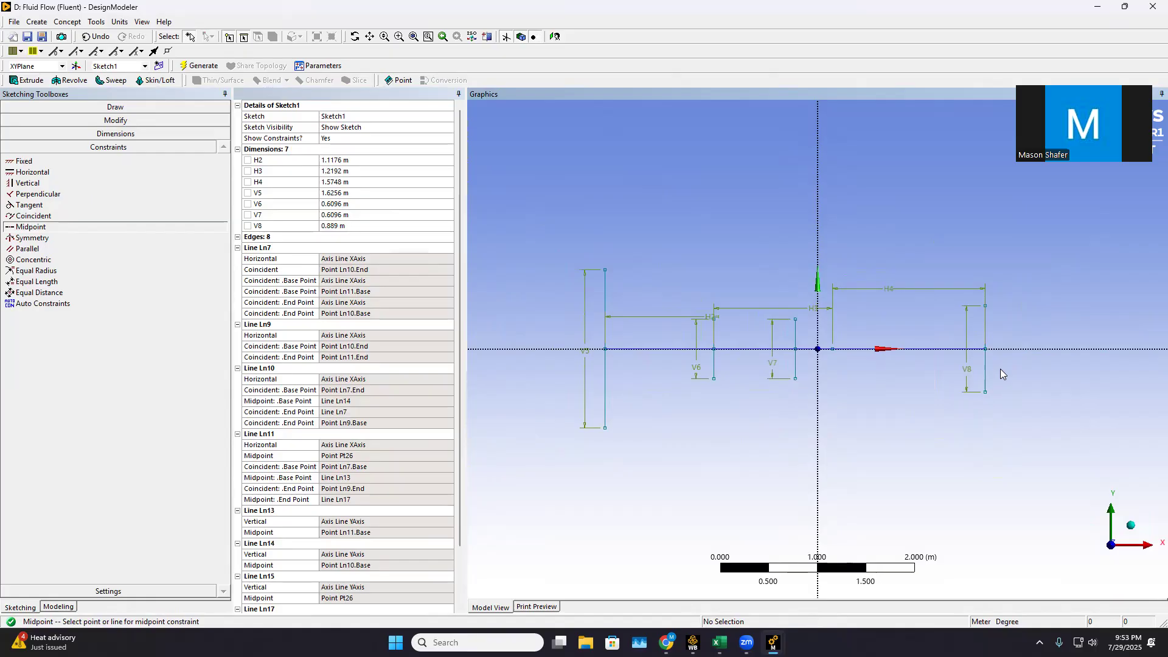
Apply a midpoint constraint between the middle horizontal segment's right endpoint and the third vertical line
scroll(814, 365, "up", 5)
scroll(846, 361, "down", 2)
scroll(842, 348, "down", 1)
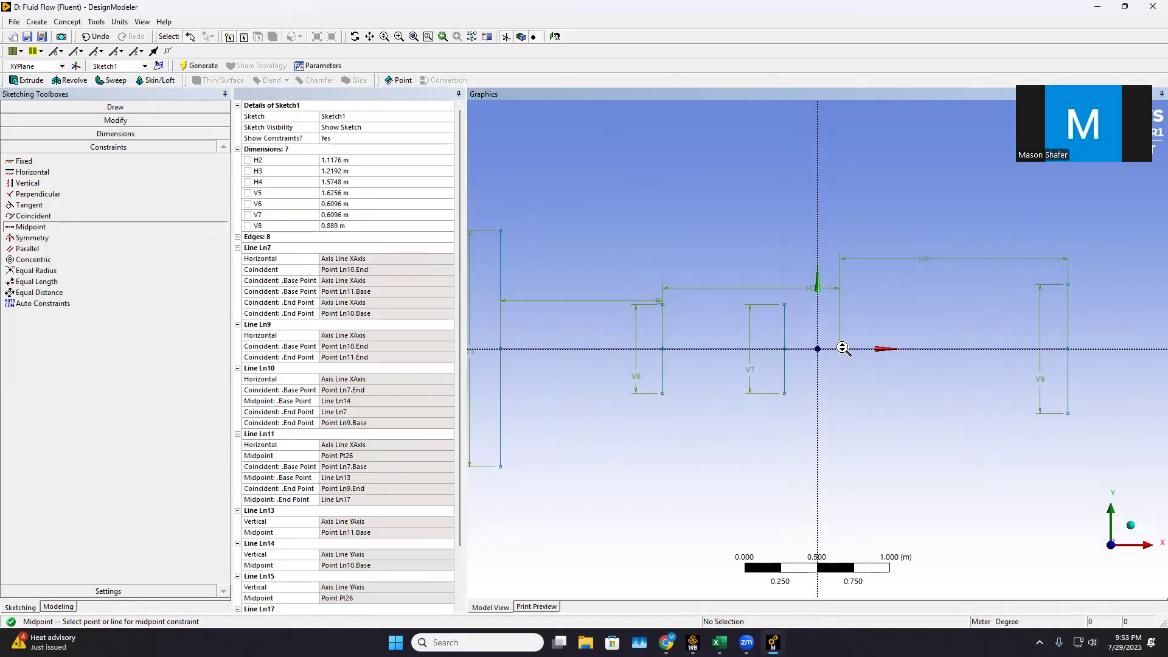
scroll(791, 364, "up", 2)
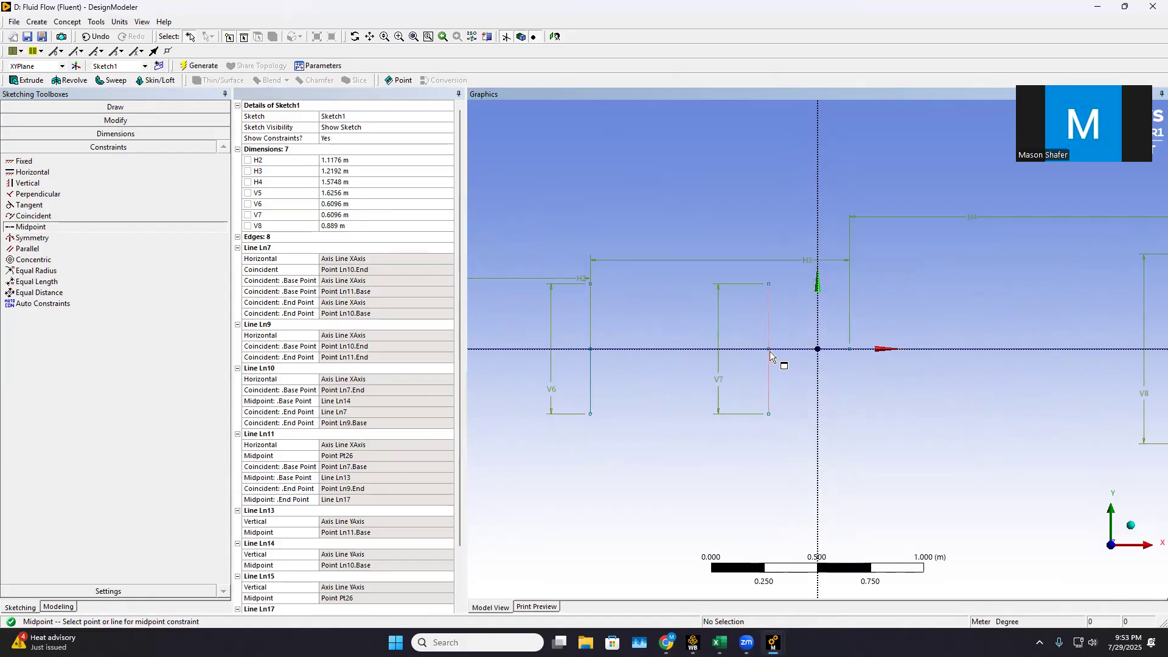
scroll(771, 356, "down", 3)
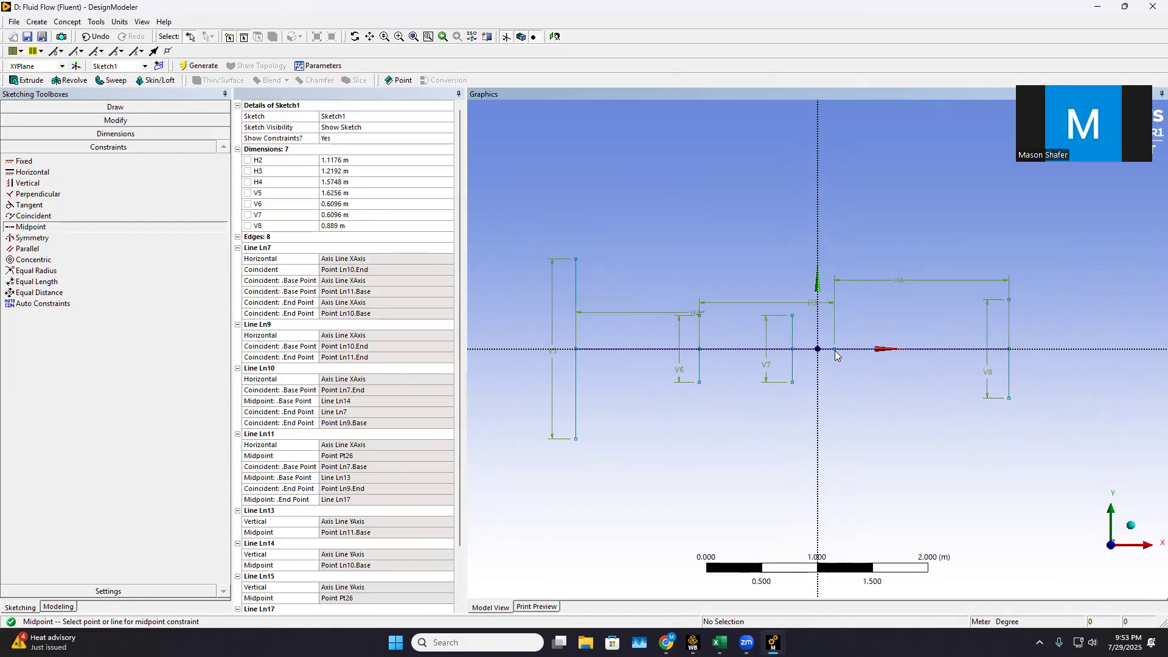
left_click(835, 350)
left_click(792, 333)
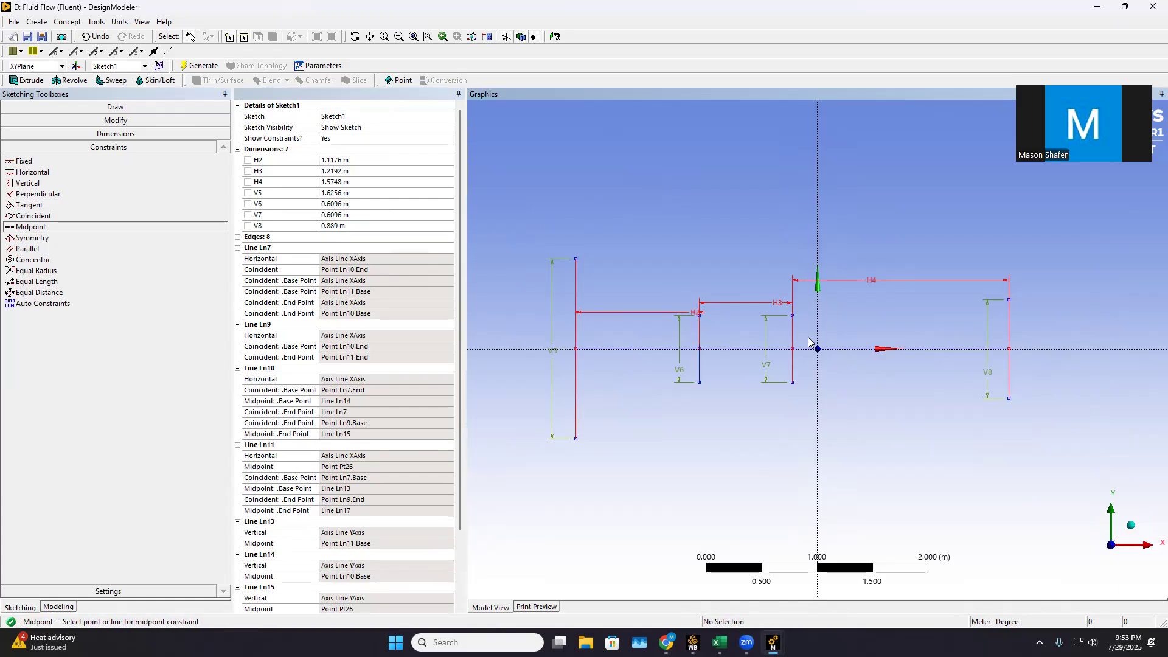
Delete the construction point Pt26 from Sketch1
scroll(834, 374, "up", 2)
scroll(830, 375, "down", 3)
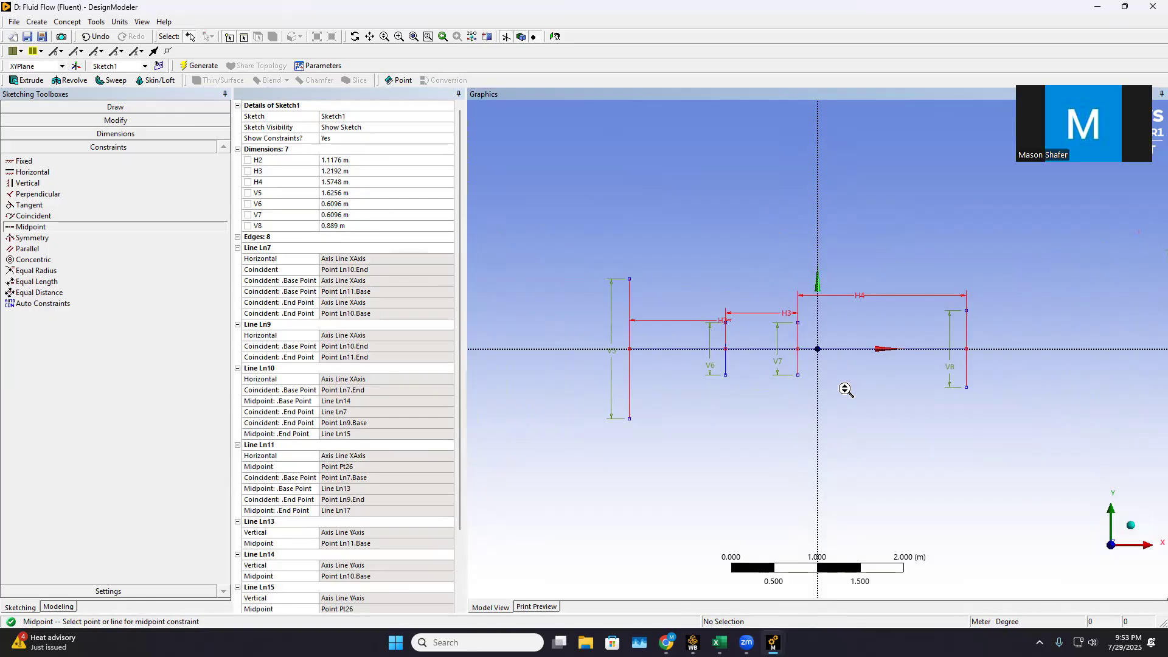
scroll(280, 549, "down", 3)
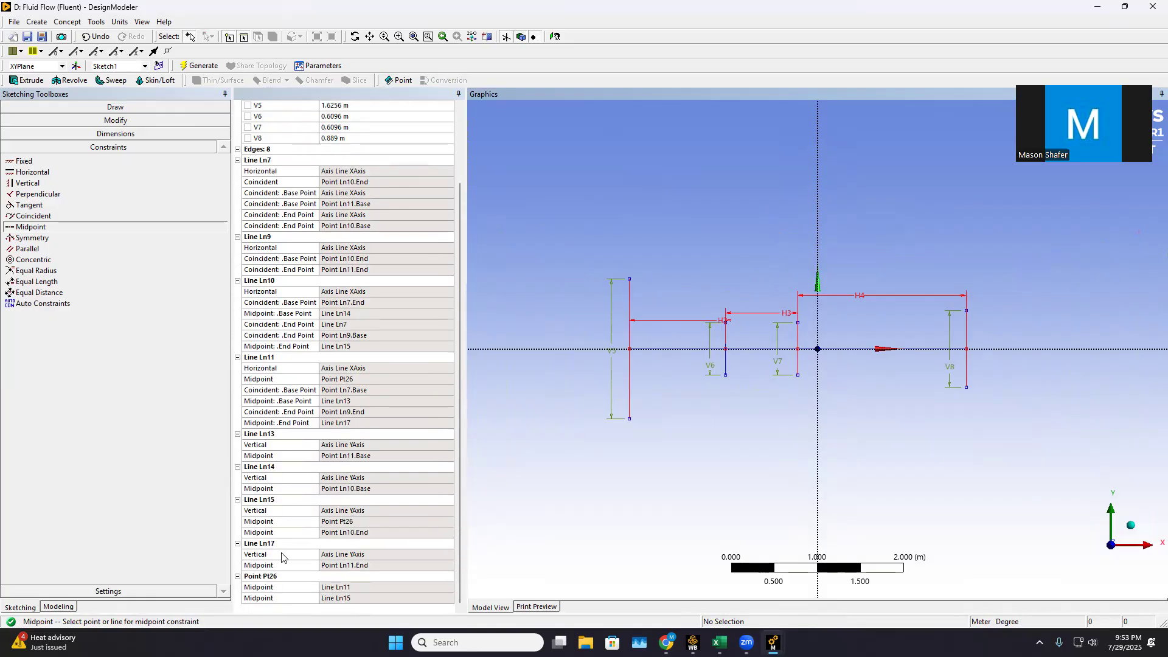
left_click(268, 576)
right_click(272, 578)
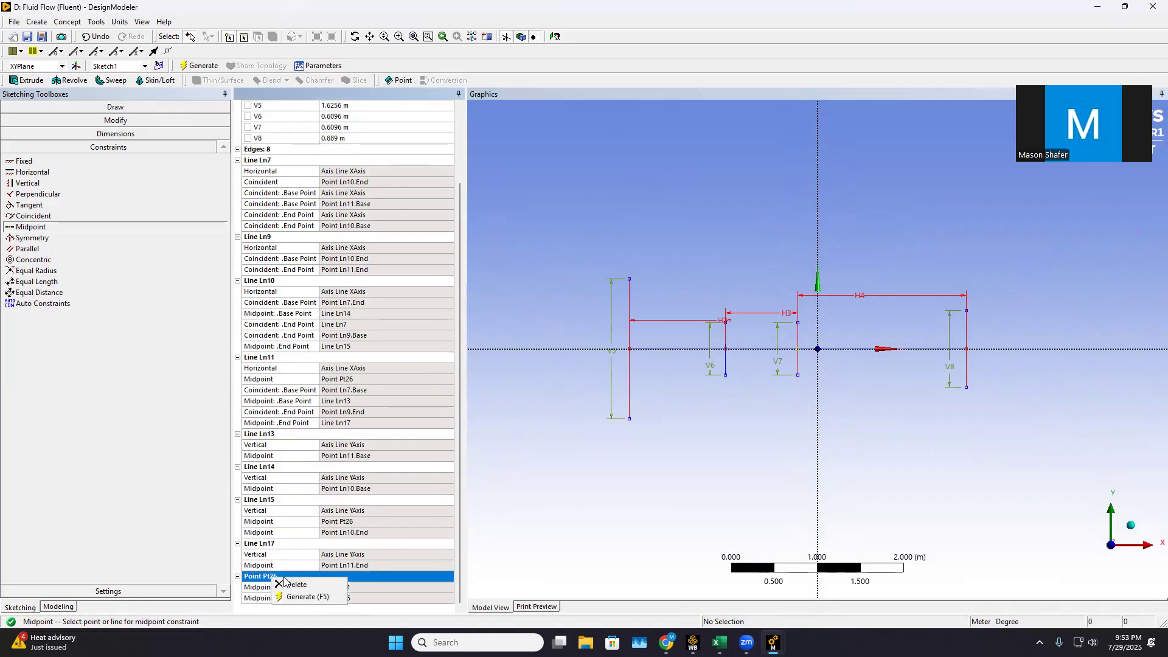
left_click(294, 585)
scroll(783, 396, "up", 3)
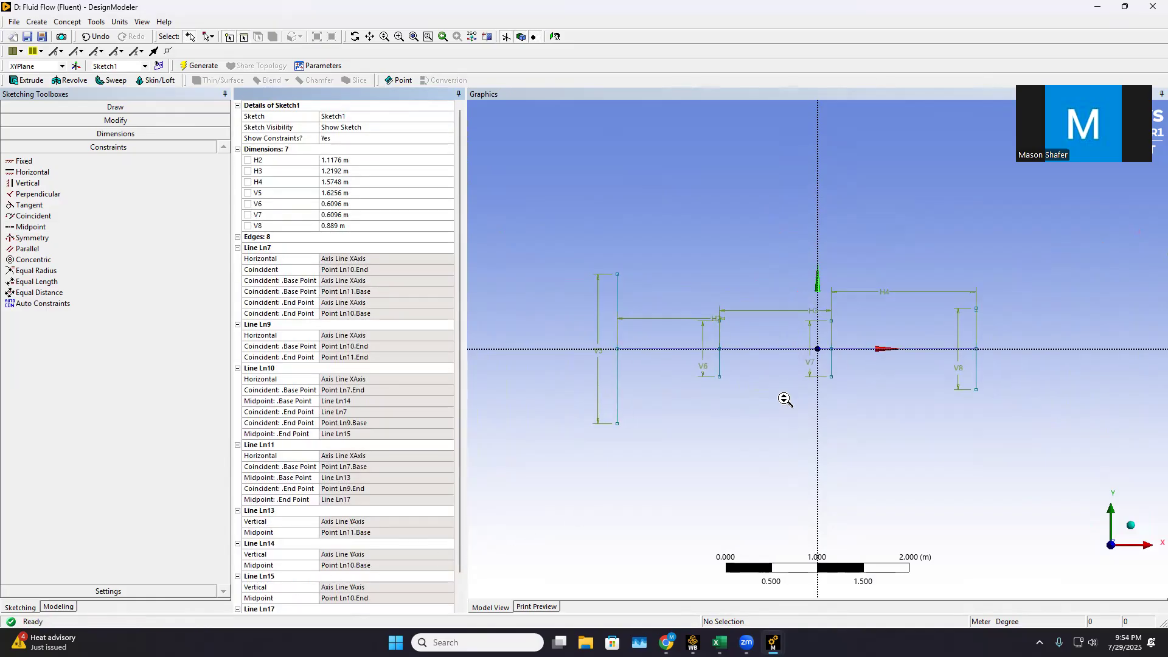
scroll(810, 405, "down", 2)
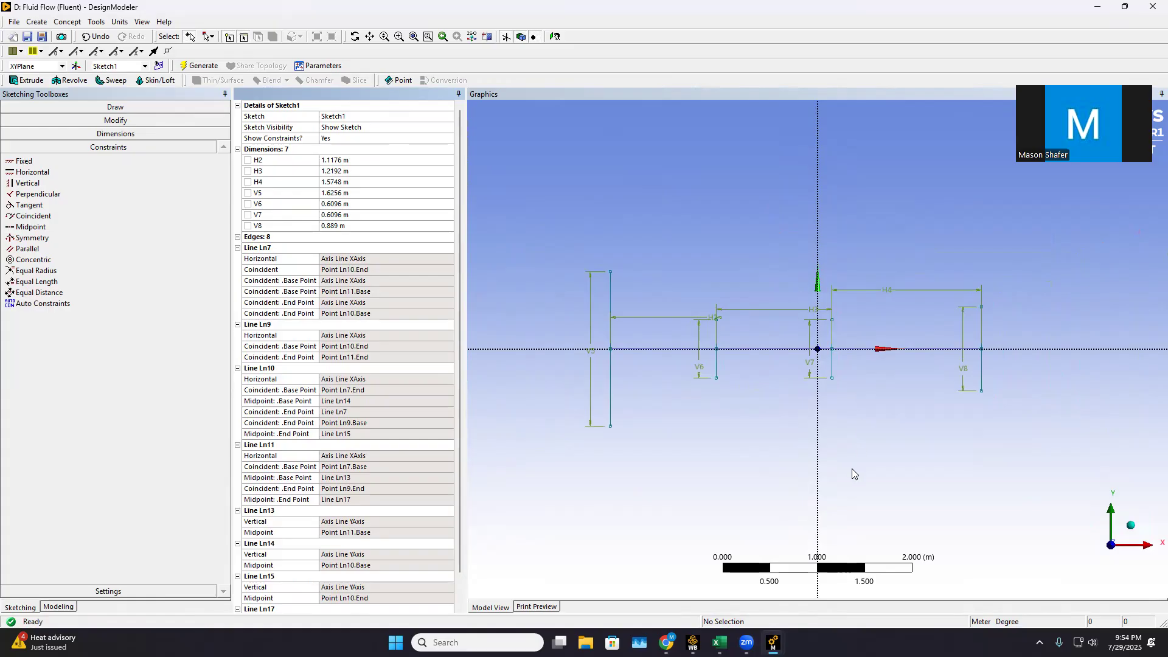
scroll(849, 435, "down", 2)
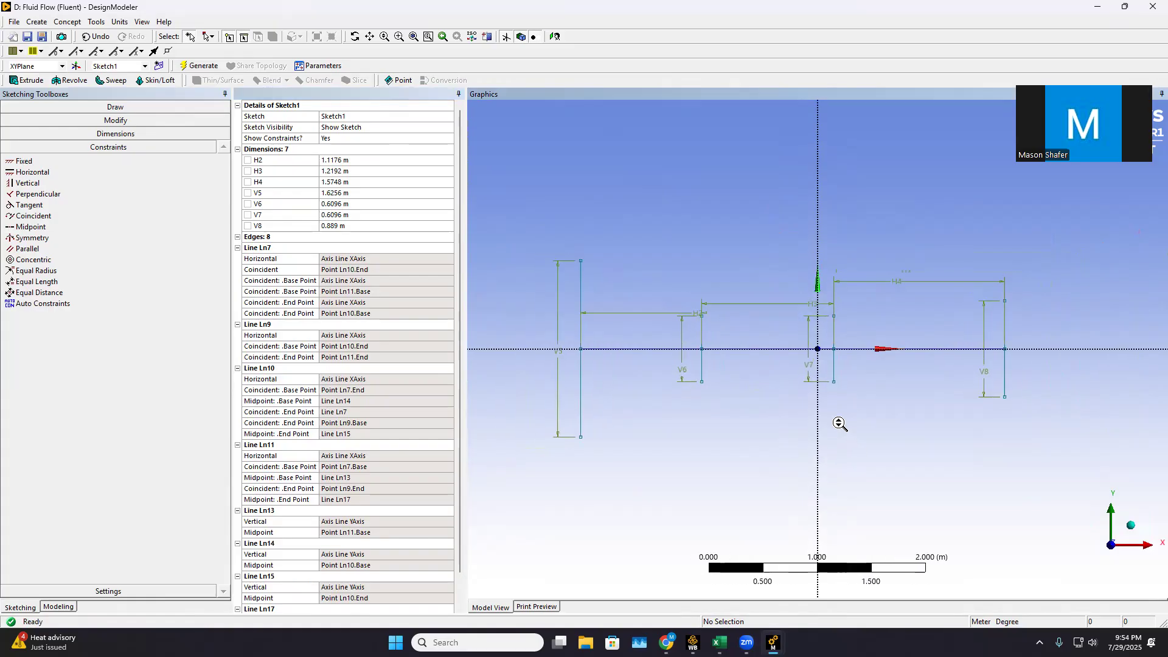
scroll(830, 424, "down", 1)
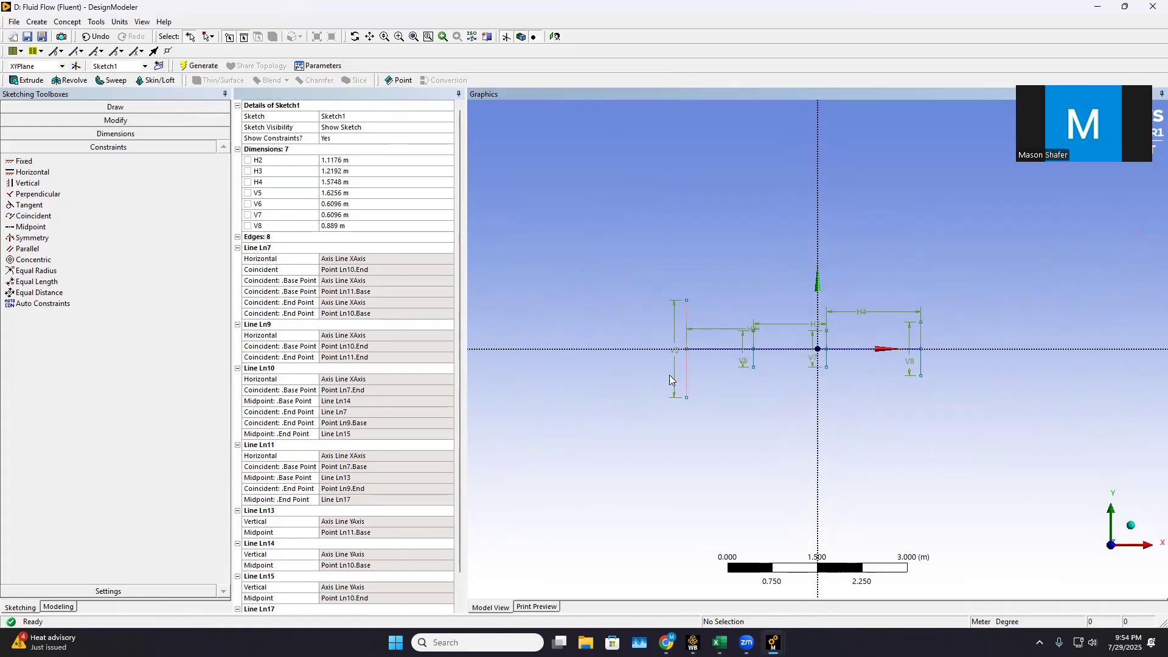
Draw two sloped lines joining the upper and lower endpoints of the first vertical line to those of the second vertical line
left_click(115, 107)
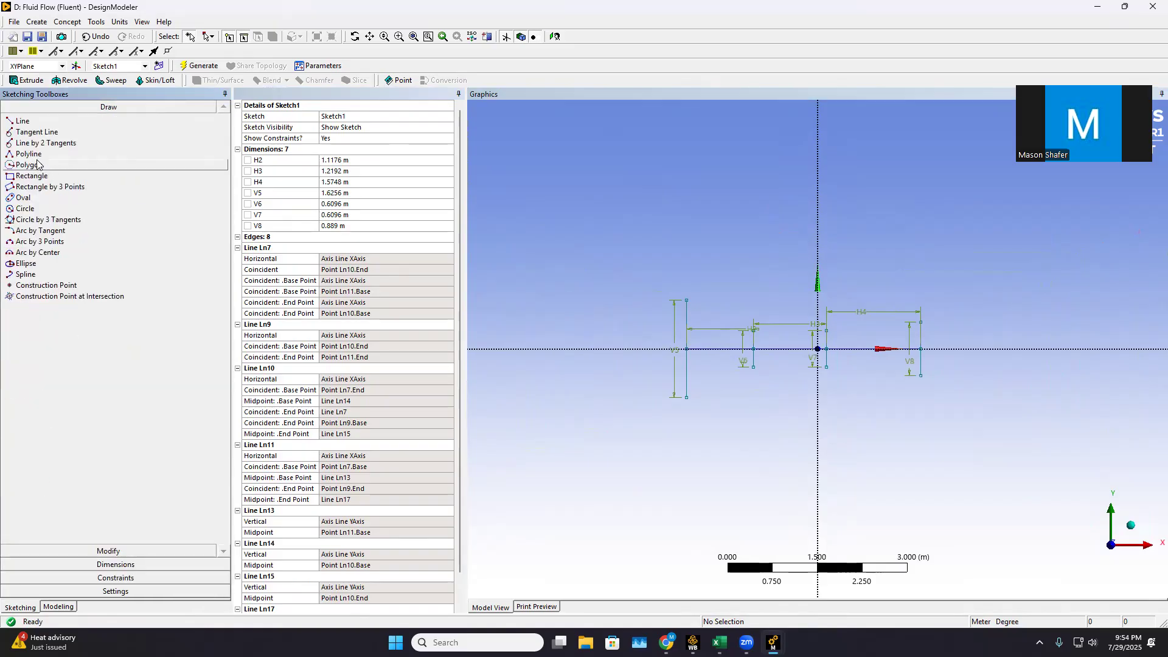
left_click(23, 121)
scroll(628, 287, "up", 1)
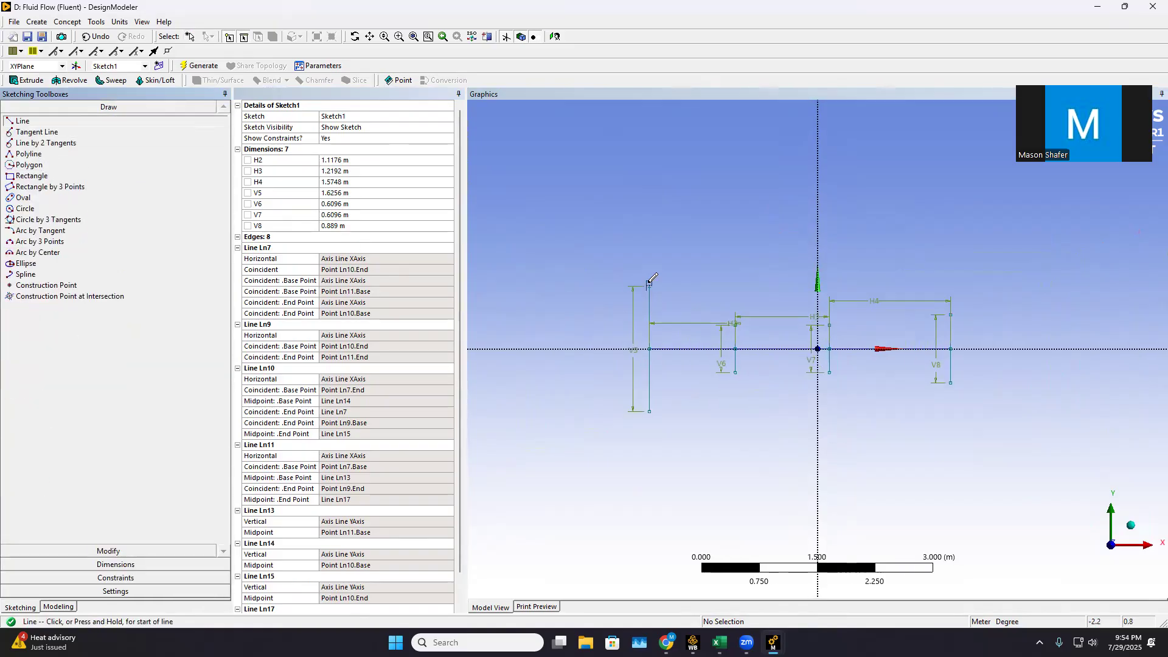
scroll(742, 366, "up", 1)
scroll(731, 312, "up", 1)
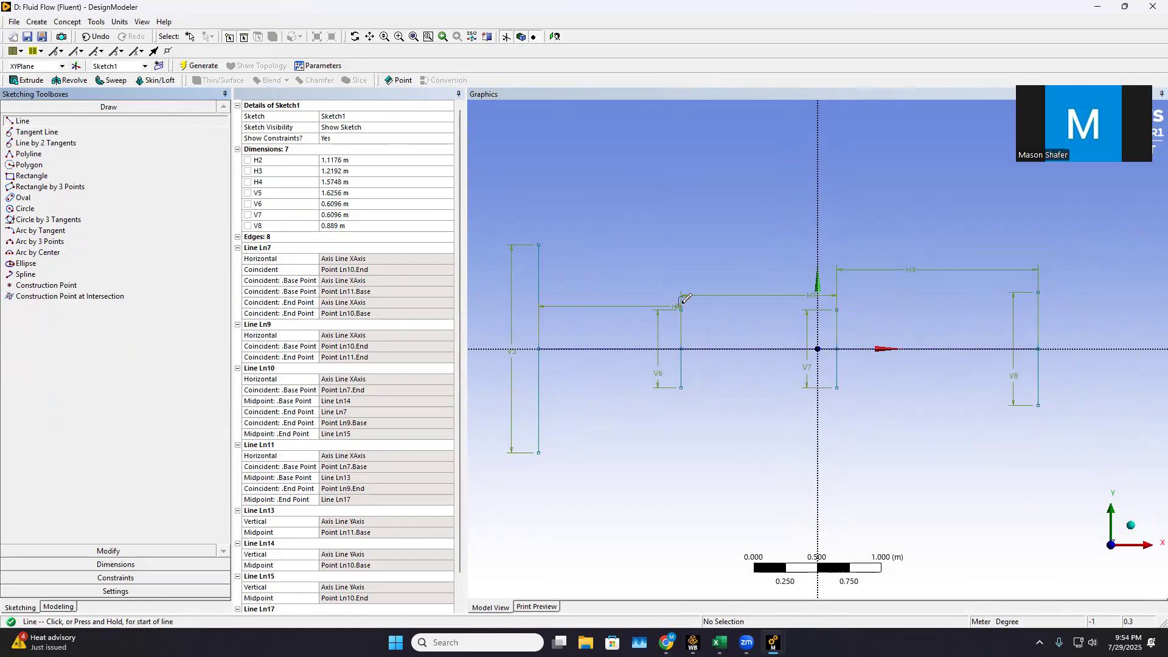
left_click(539, 245)
left_click(682, 309)
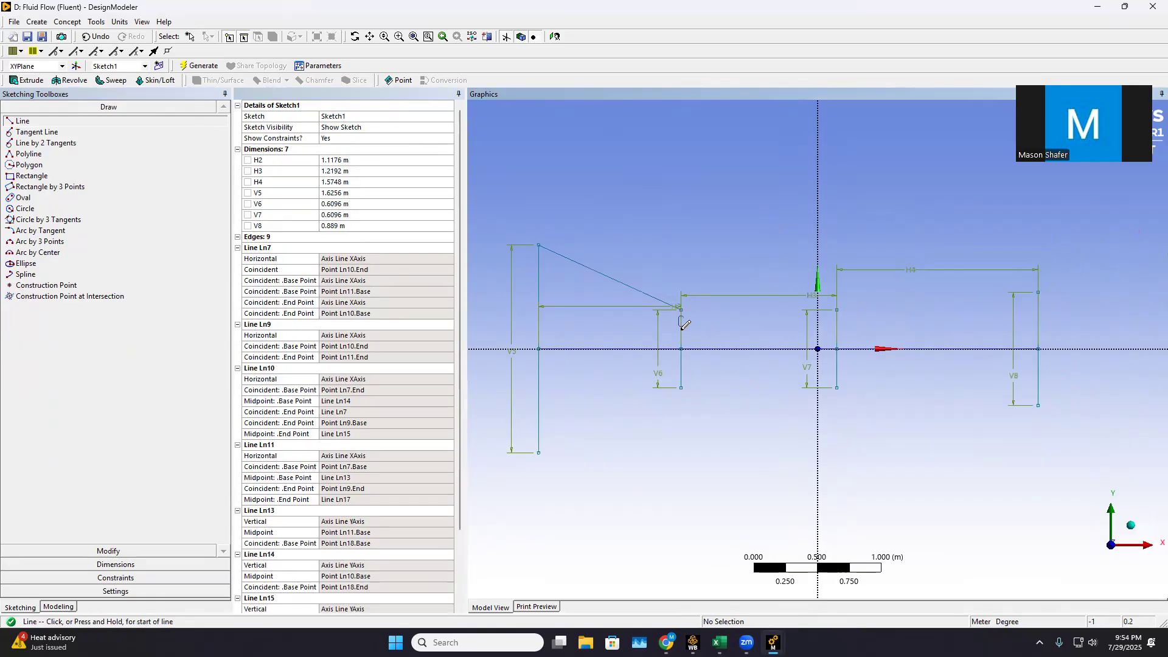
left_click(538, 452)
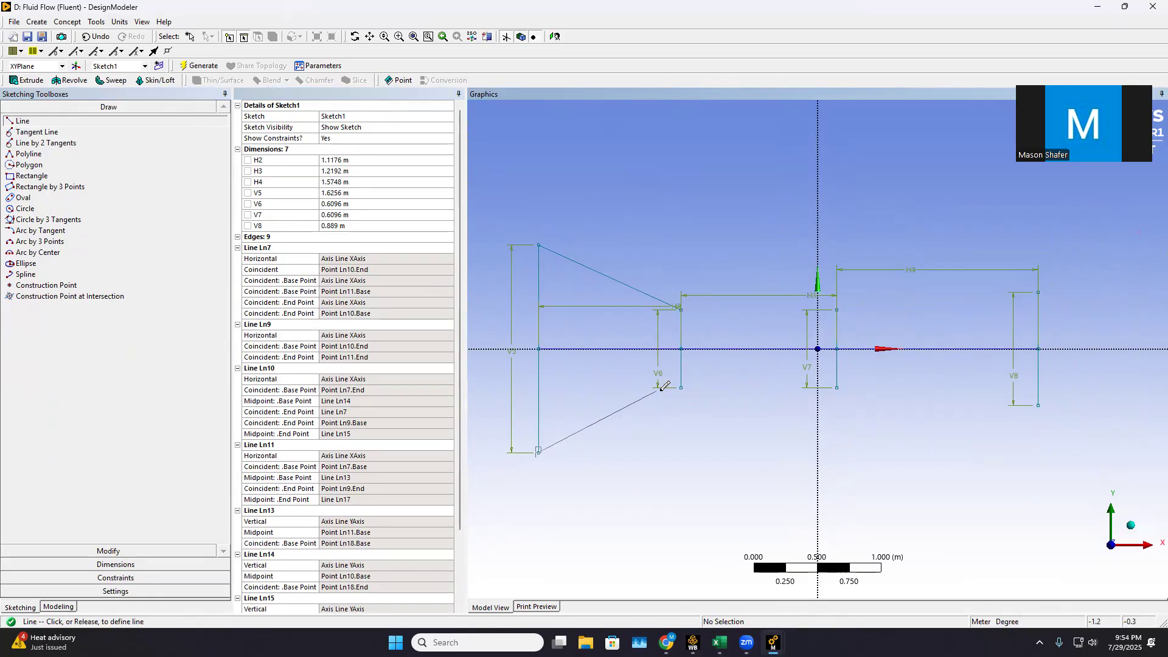
left_click(683, 377)
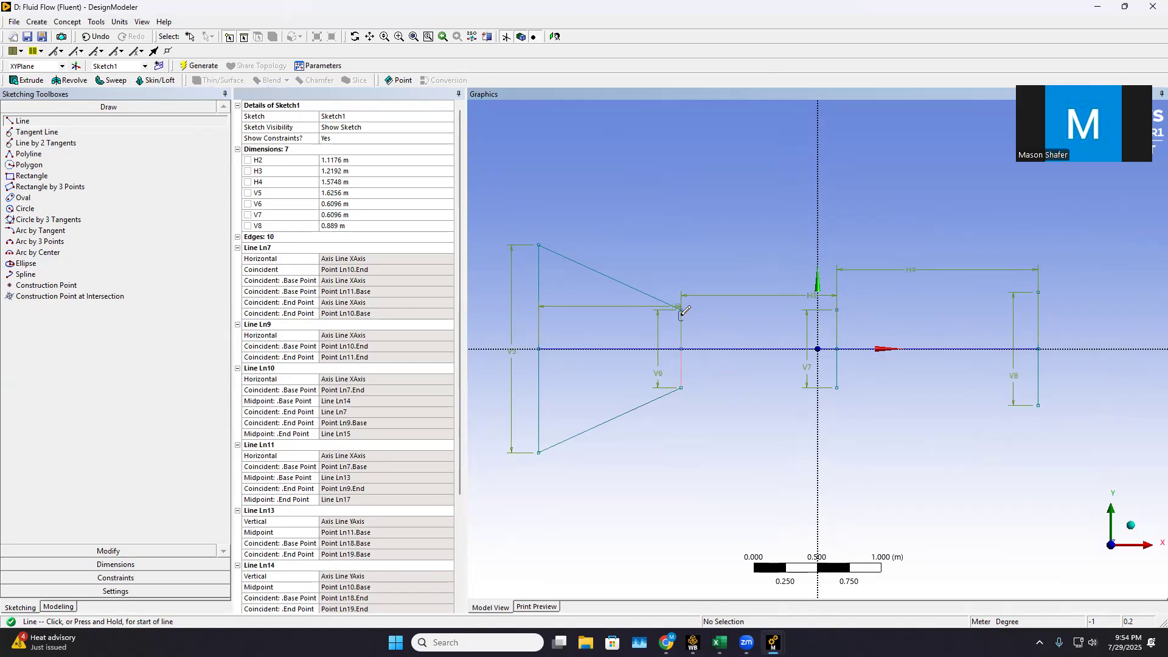
Draw the upper and lower wall lines from the second vertical line to the third, and from the third to the rightmost one
left_click(681, 310)
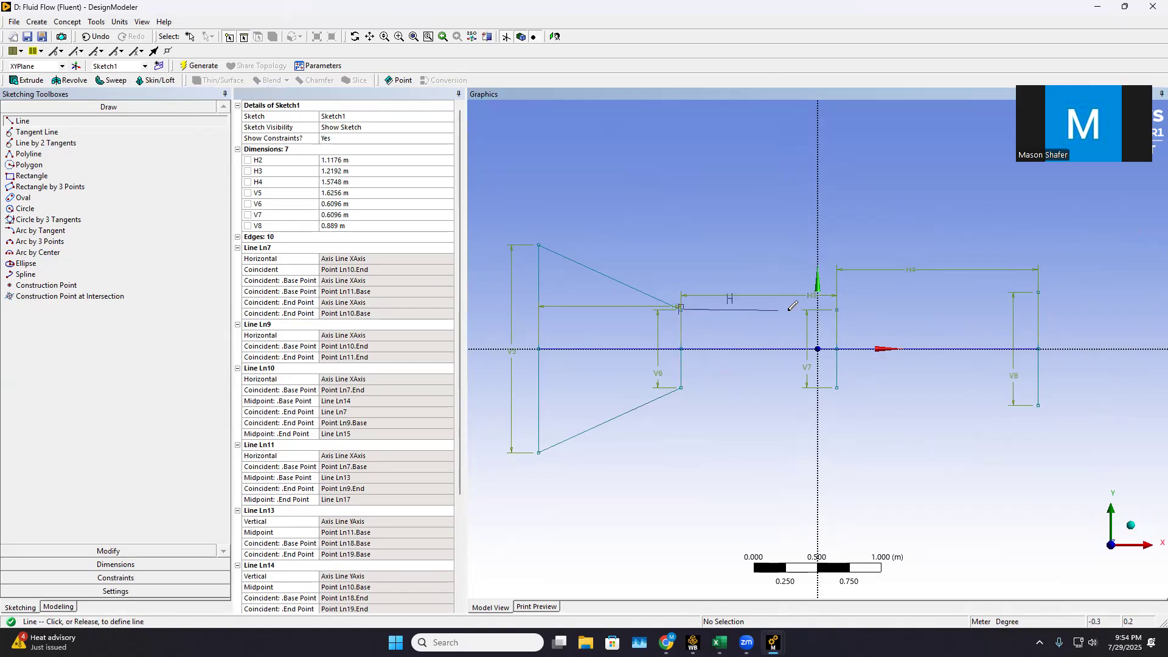
left_click(837, 309)
left_click(837, 309)
left_click(1038, 292)
left_click(681, 387)
left_click(838, 388)
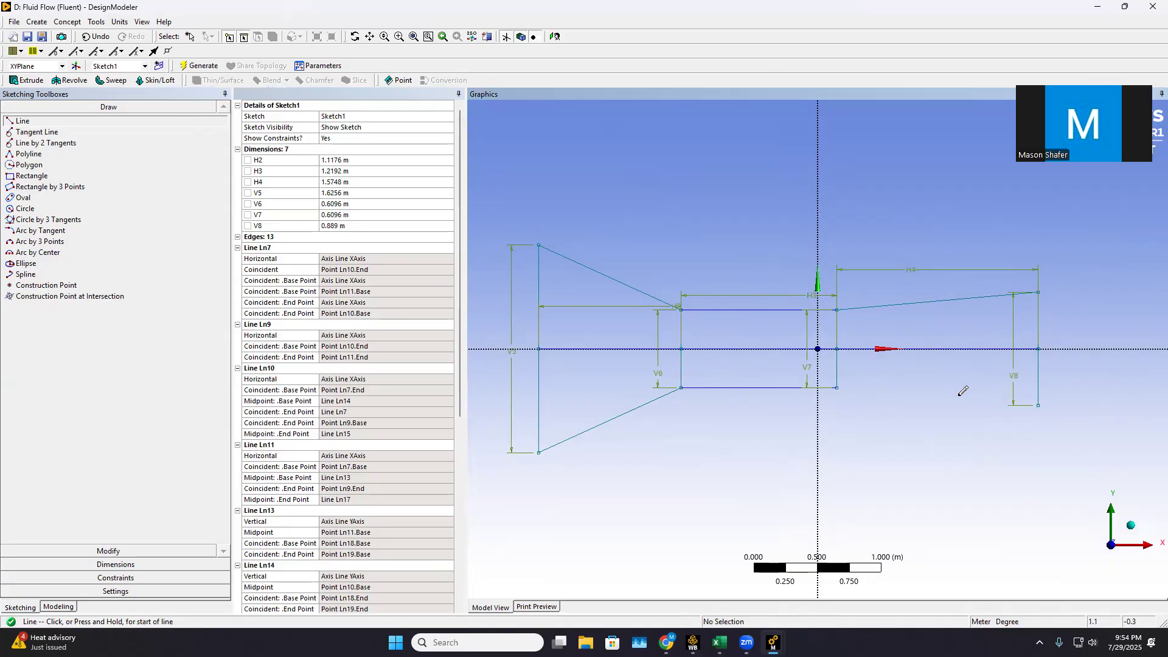
left_click(838, 387)
left_click(1038, 405)
Delete the full-length centerline, the second vertical line and the first horizontal centerline segment from inside the tunnel outline
left_click(119, 549)
left_click(630, 349)
right_click(628, 350)
left_click(654, 510)
left_click(681, 351)
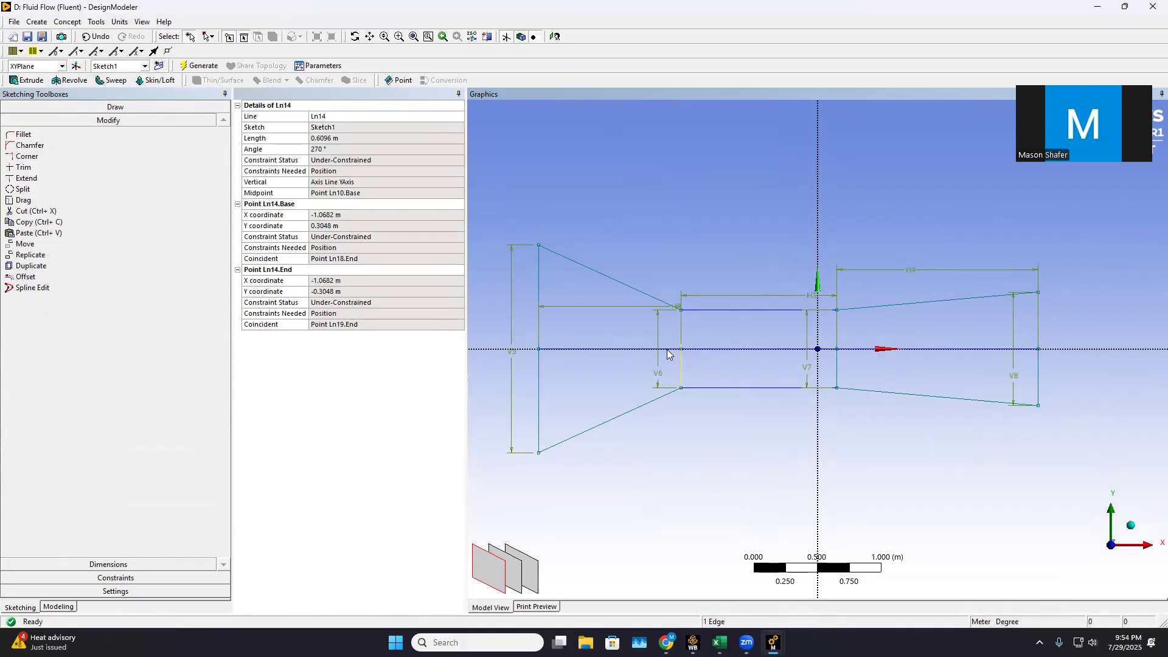
right_click(668, 354)
left_click(687, 510)
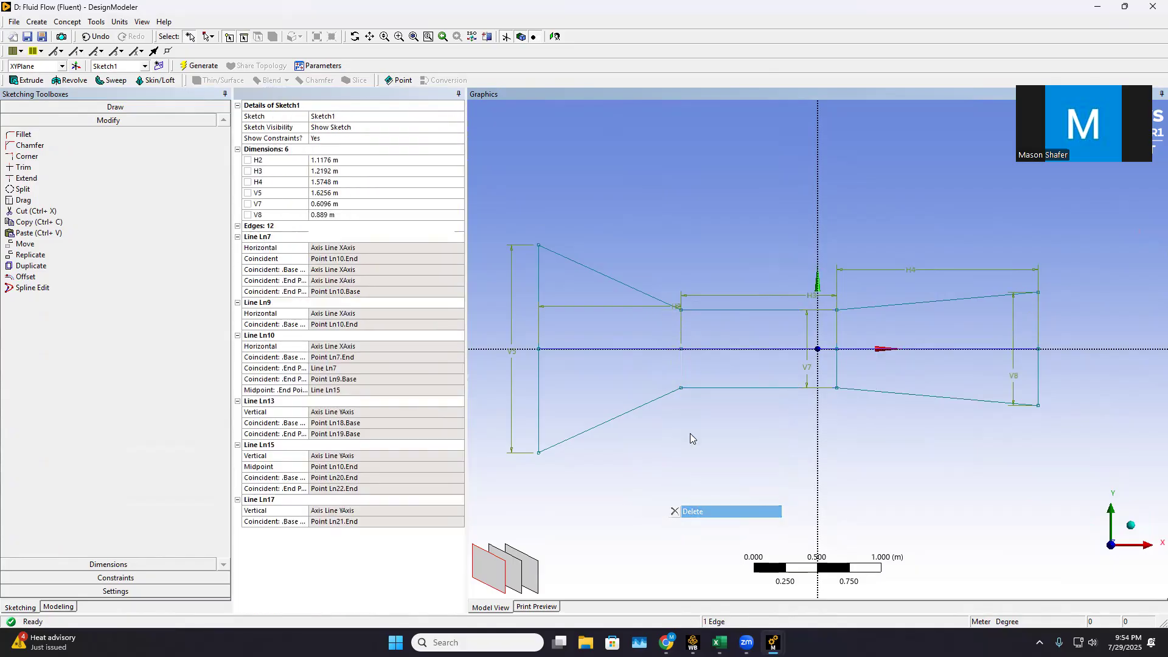
left_click(662, 350)
right_click(673, 352)
left_click(725, 509)
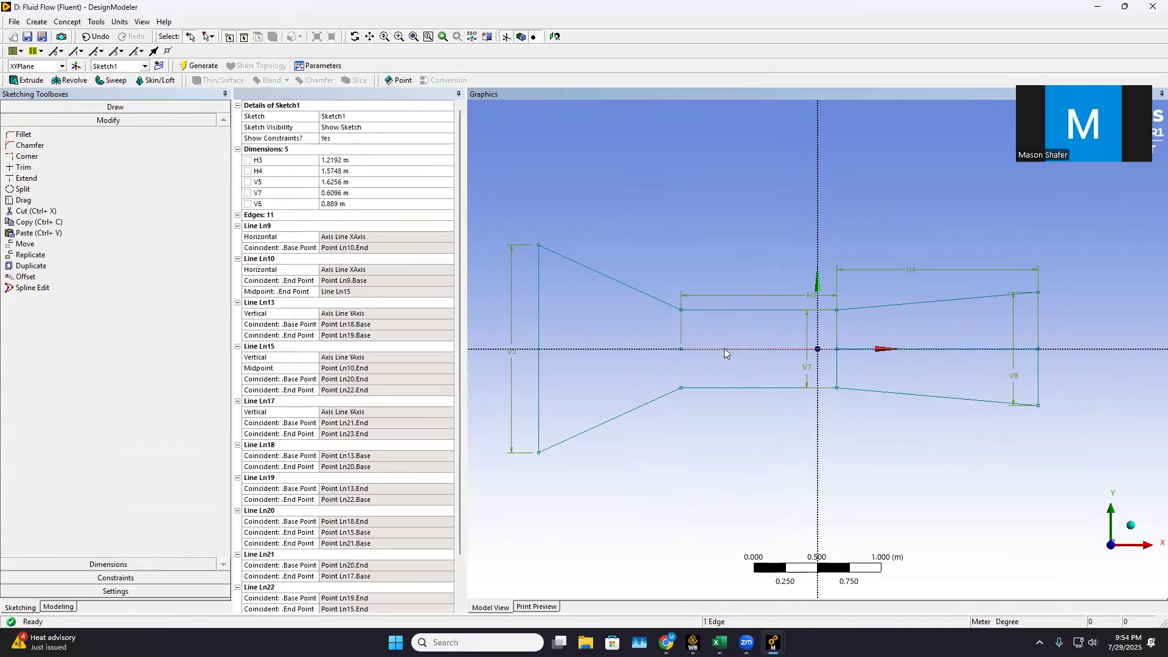
Delete the middle horizontal centerline segment, the third vertical line and the last horizontal segment, leaving only the outer outline
left_click(724, 353)
right_click(743, 354)
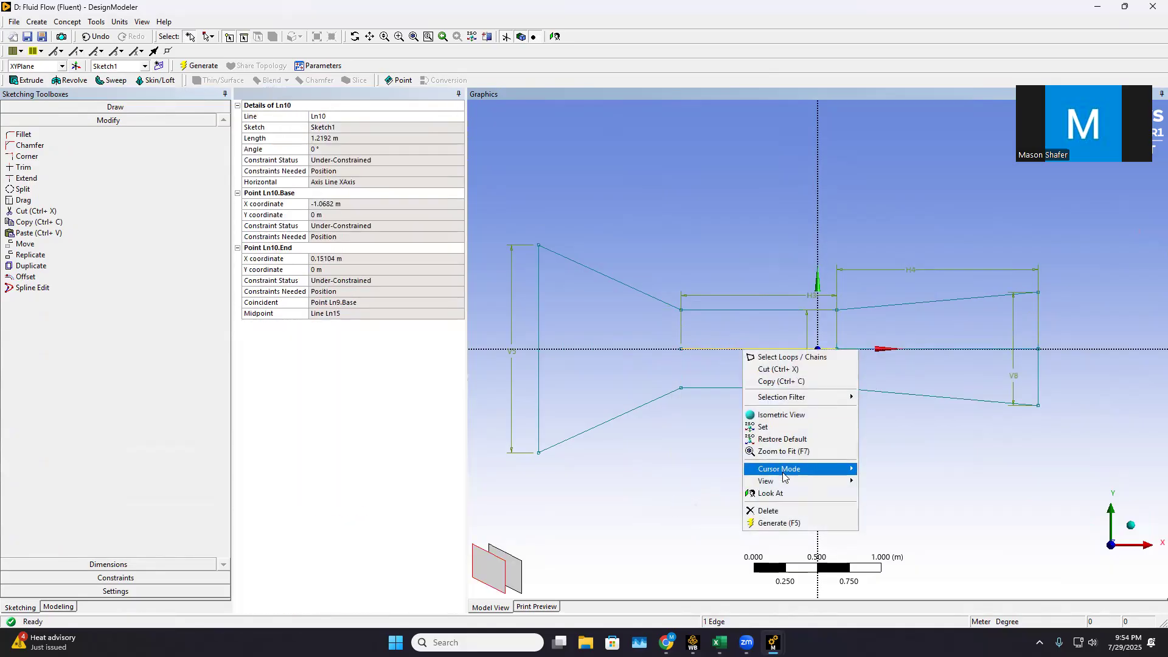
left_click(772, 510)
left_click(842, 350)
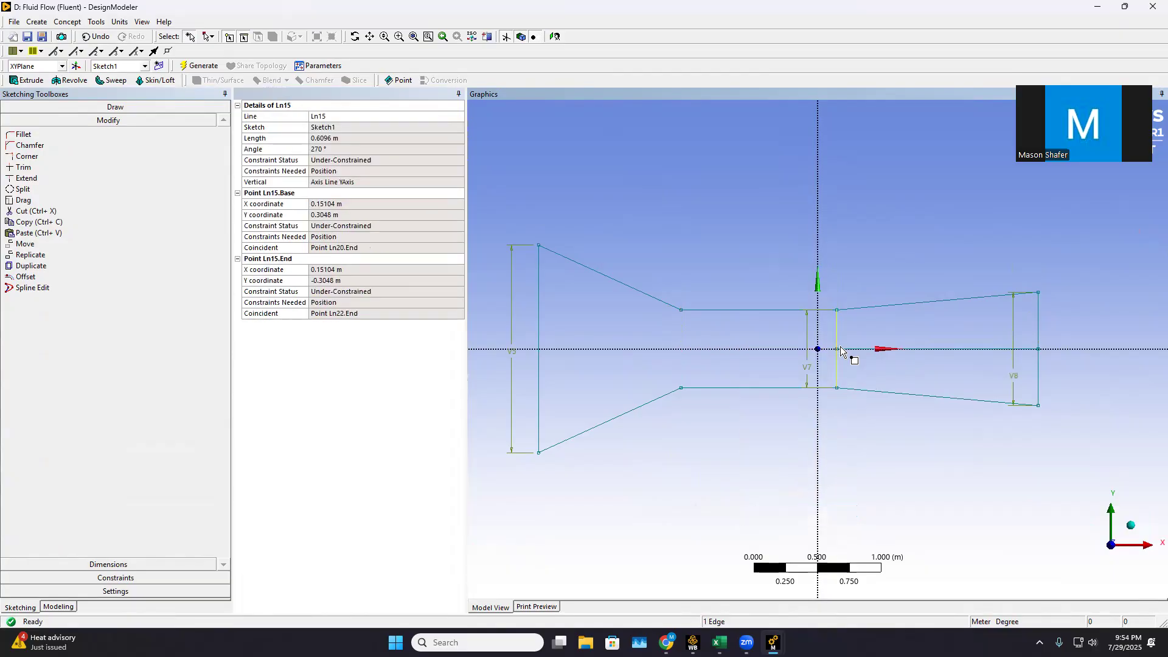
right_click(841, 339)
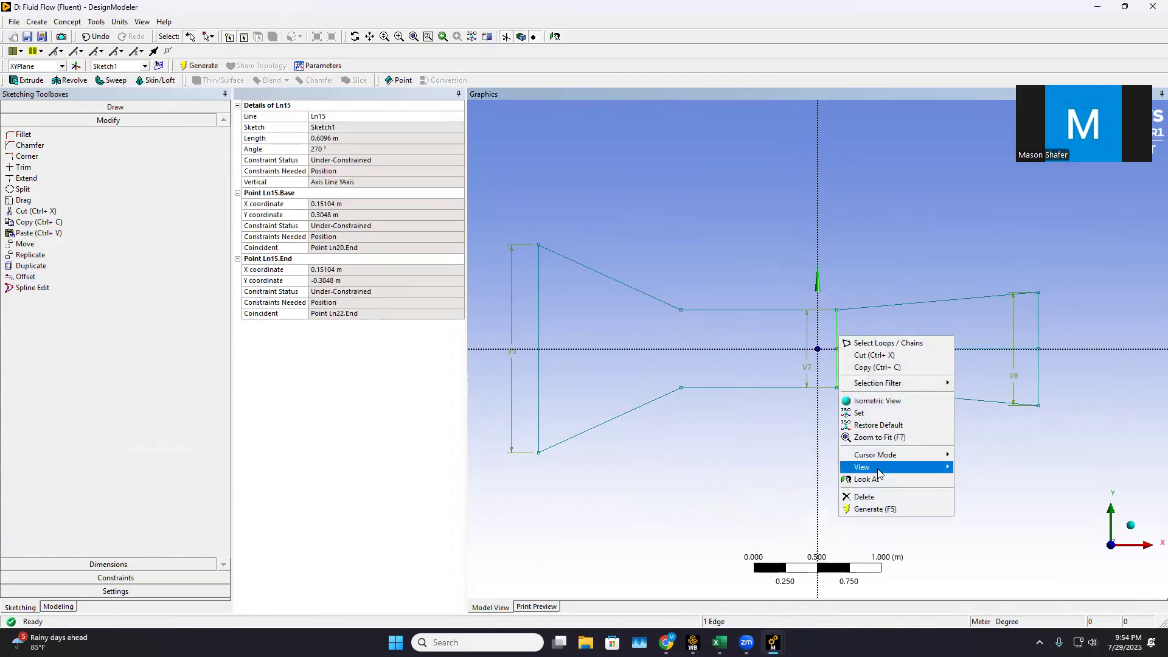
left_click(876, 496)
left_click(912, 350)
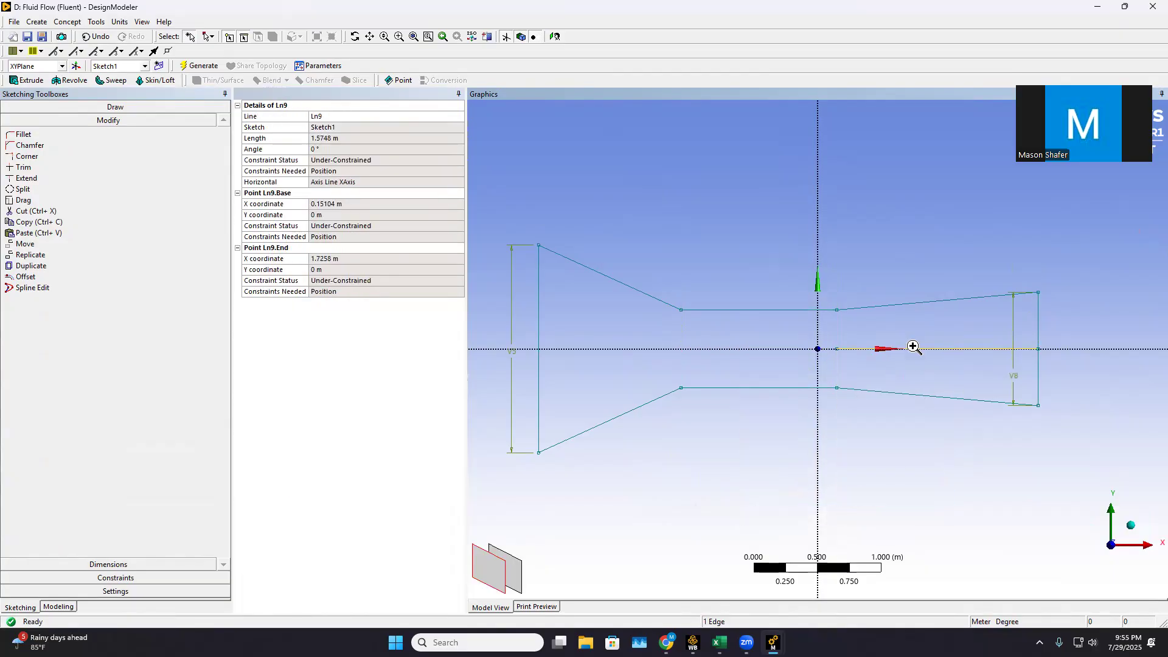
right_click(914, 349)
left_click(940, 509)
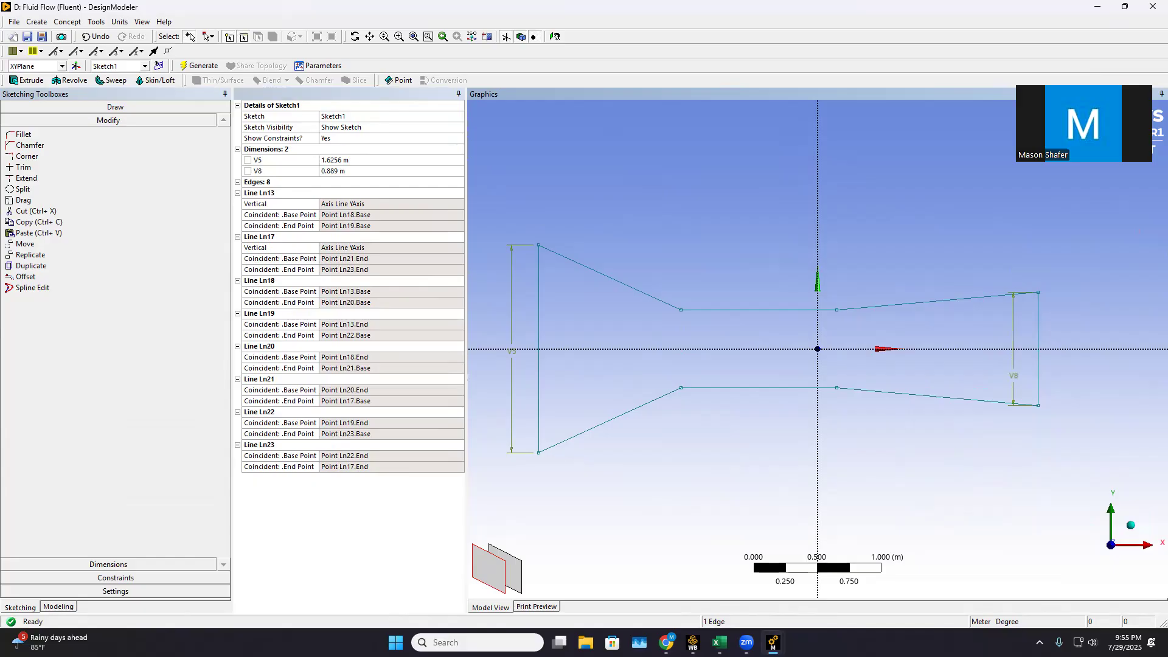
Draw a rectangle about 0.55 m long and 0.13 m high across the X axis inside the straight middle section
left_click(90, 106)
left_click(31, 175)
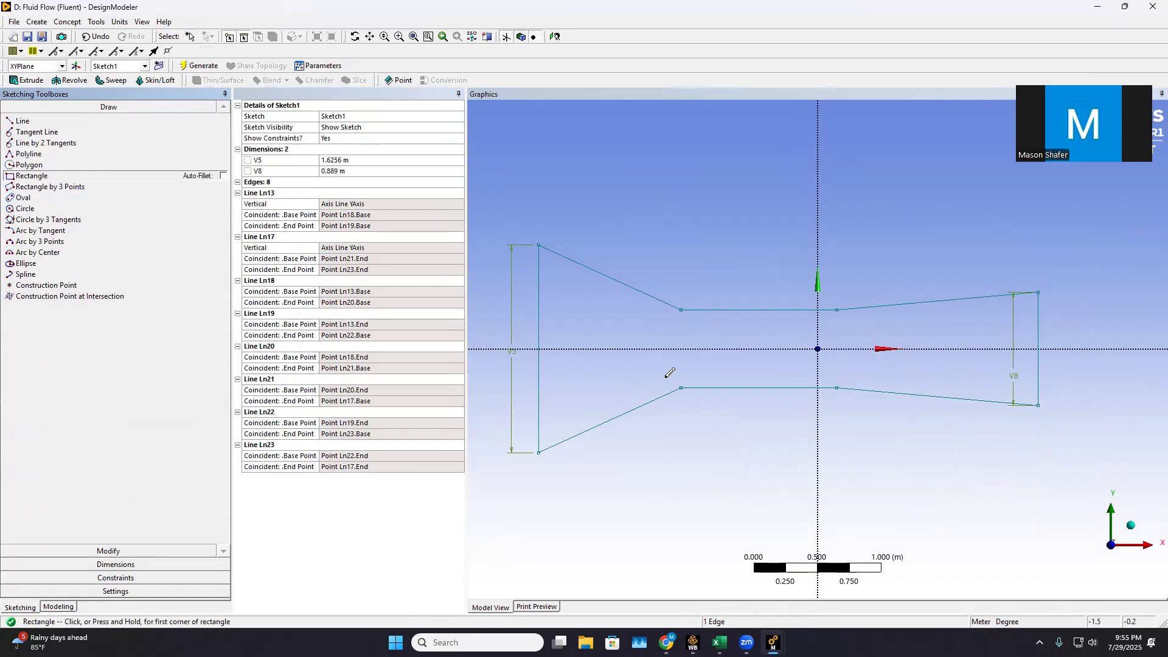
scroll(774, 366, "up", 3)
scroll(560, 336, "down", 1)
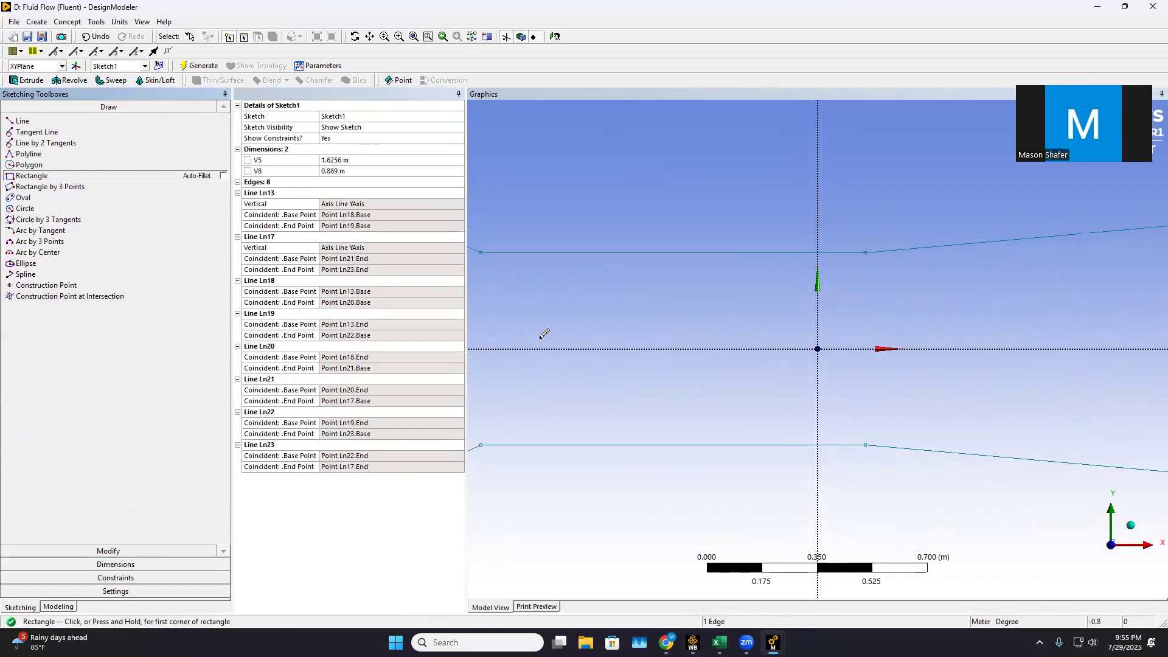
scroll(539, 337, "down", 3)
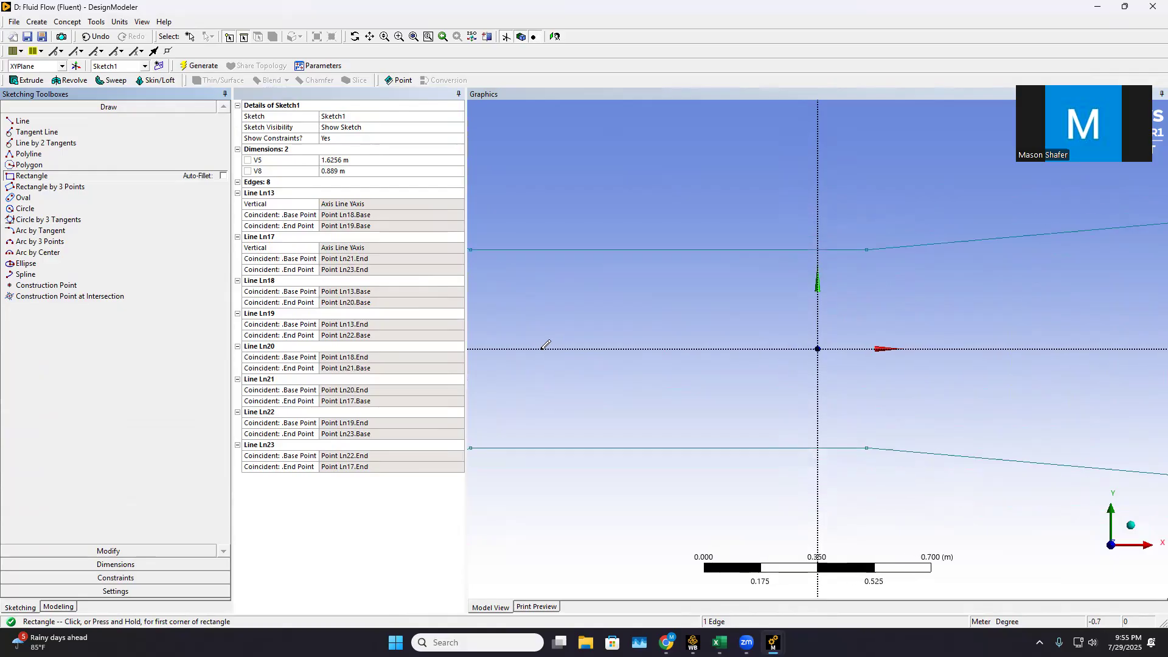
left_click(639, 335)
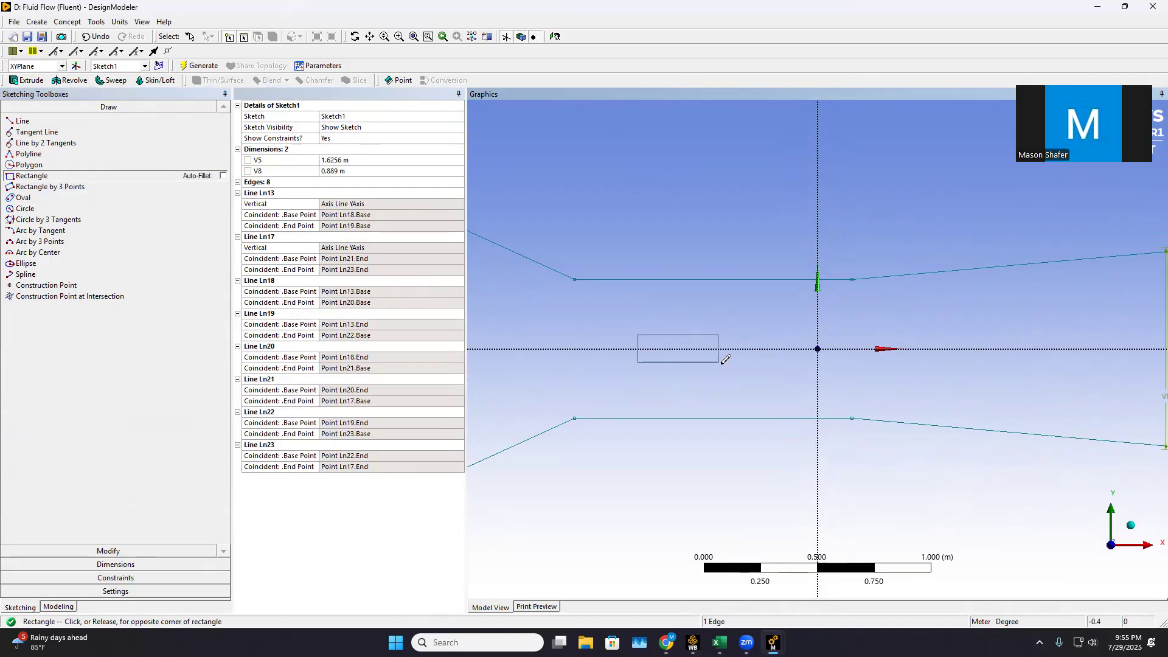
left_click(764, 365)
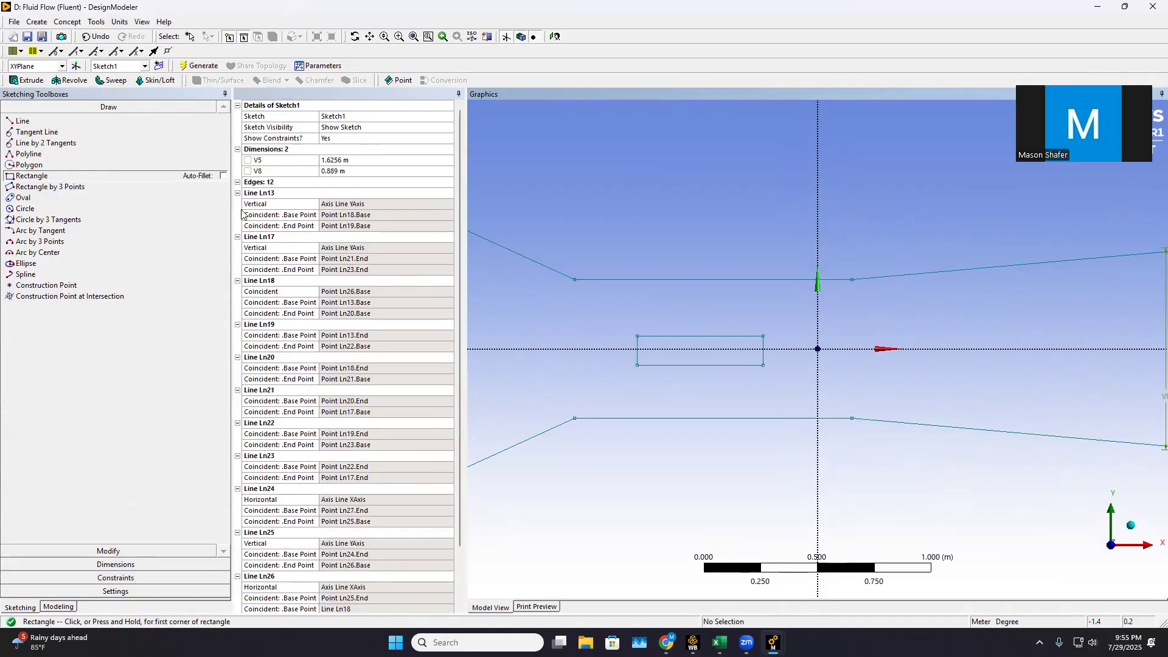
scroll(376, 295, "down", 2)
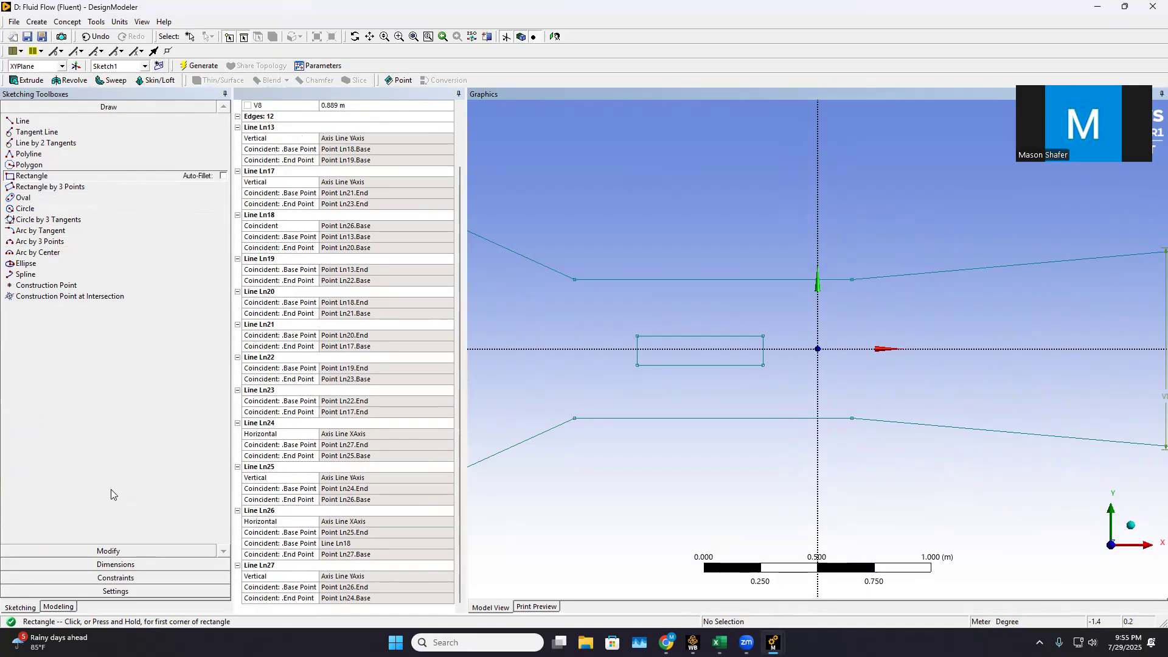
Add a horizontal dimension across the rectangle's upper edge and set its length to 0.5 m
left_click(123, 567)
left_click(32, 159)
left_click(641, 337)
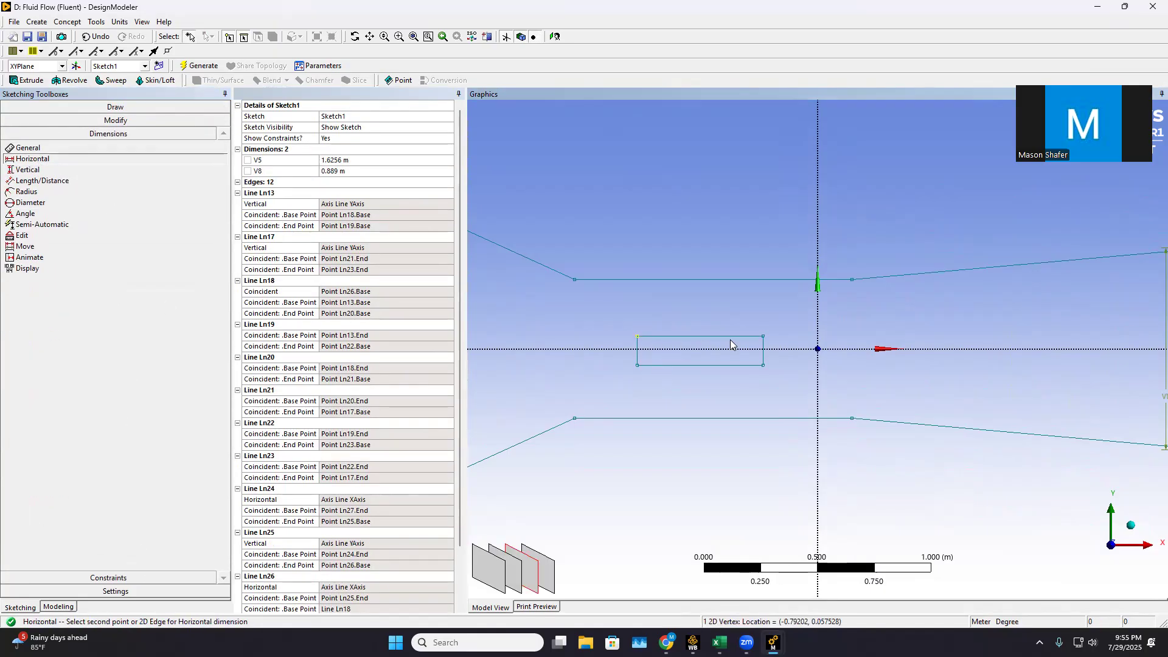
left_click(712, 317)
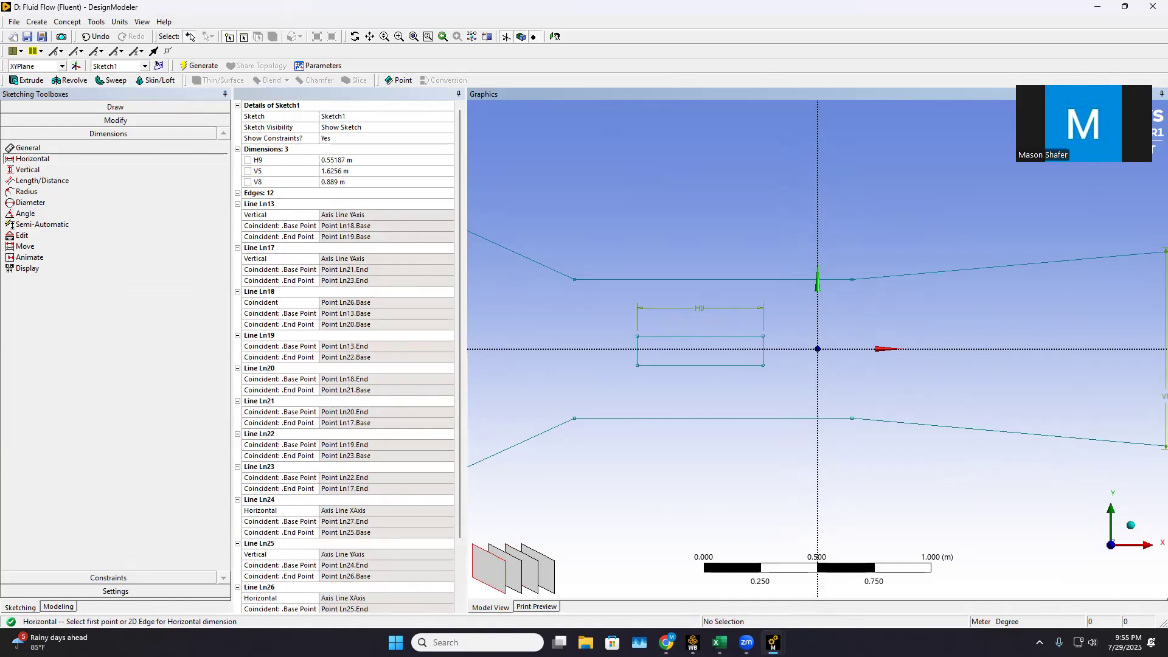
left_click(345, 160)
type("0.")
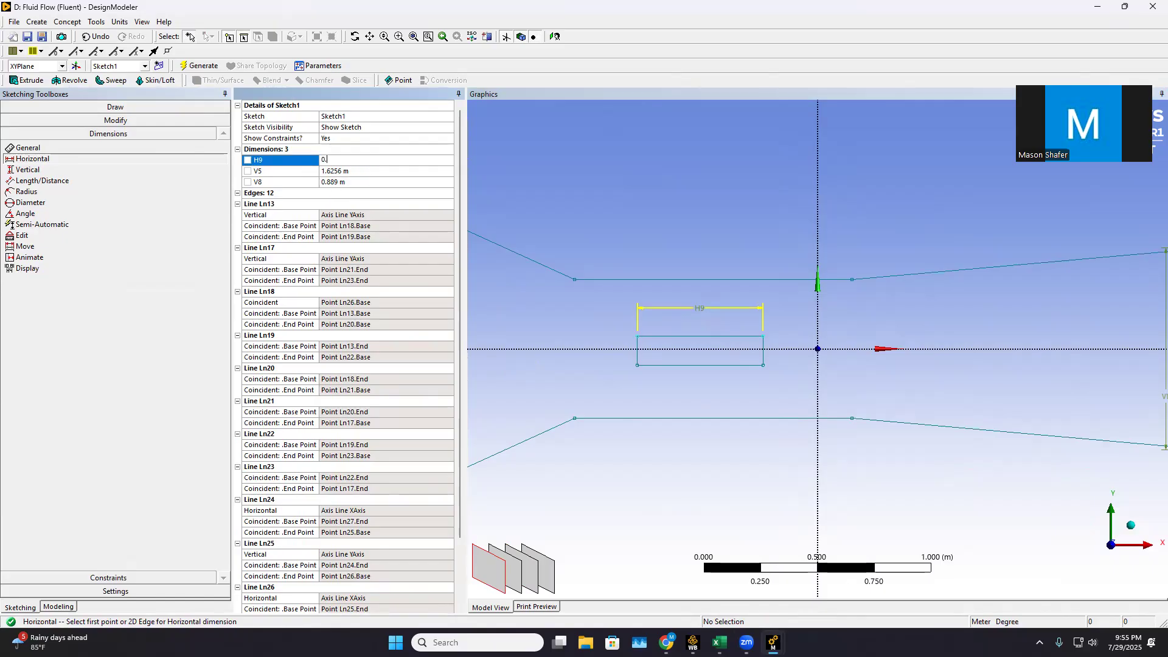
type("5")
key("Return")
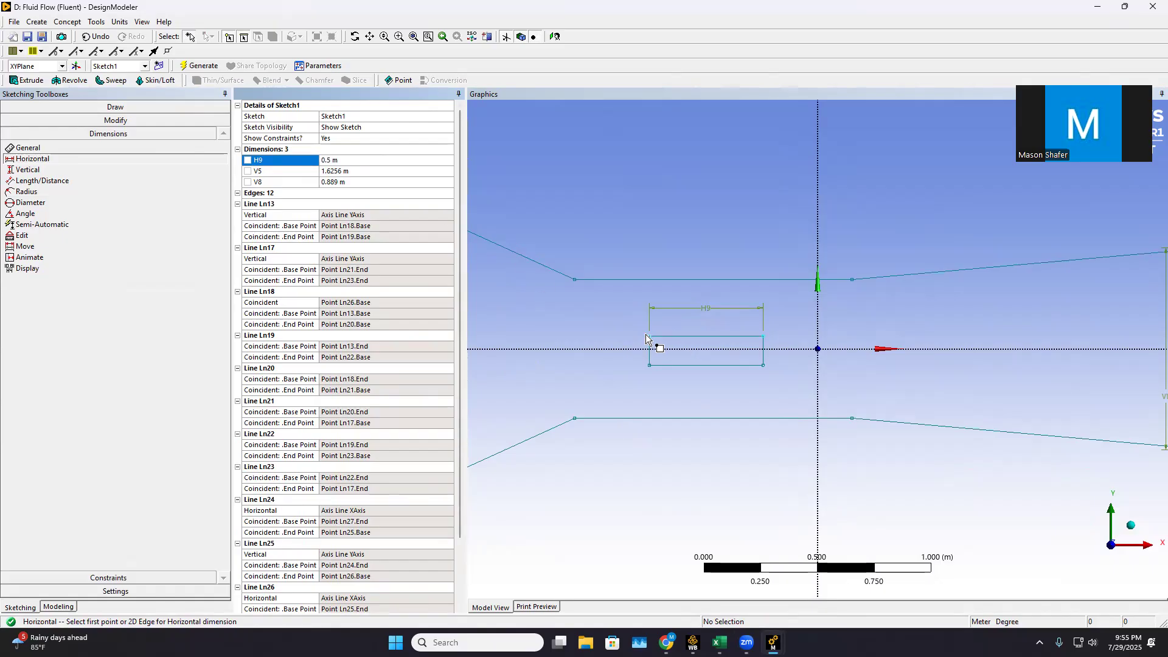
Add a vertical dimension to the rectangle's left side and set its height to 0.0005 m
left_click(61, 170)
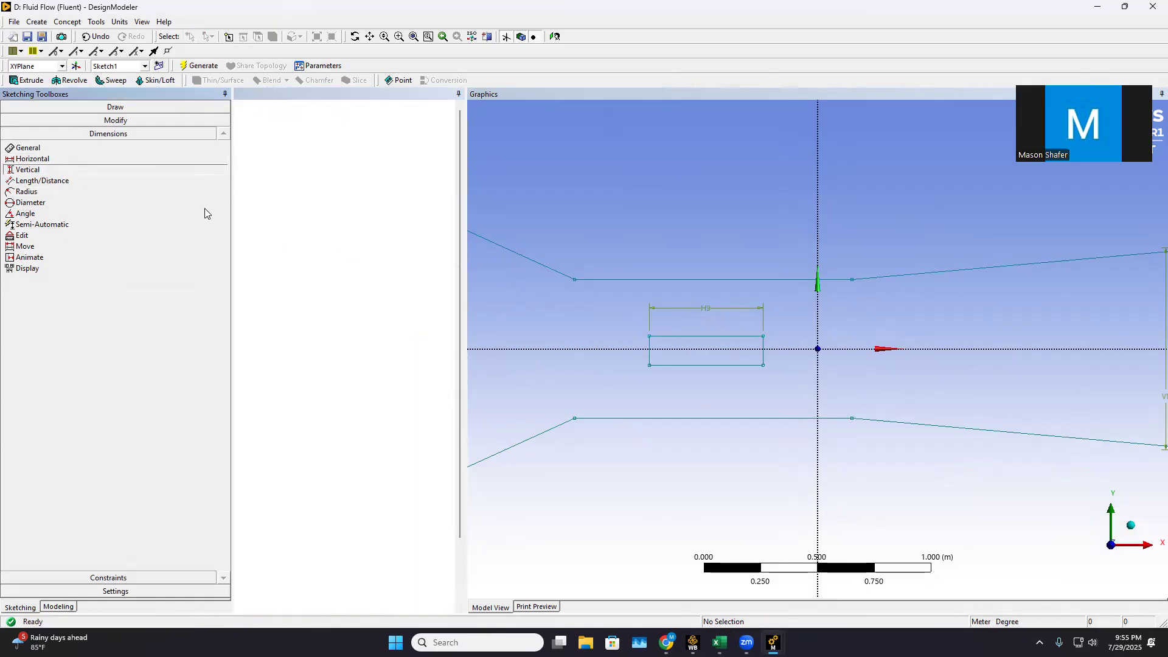
left_click(649, 336)
left_click(649, 364)
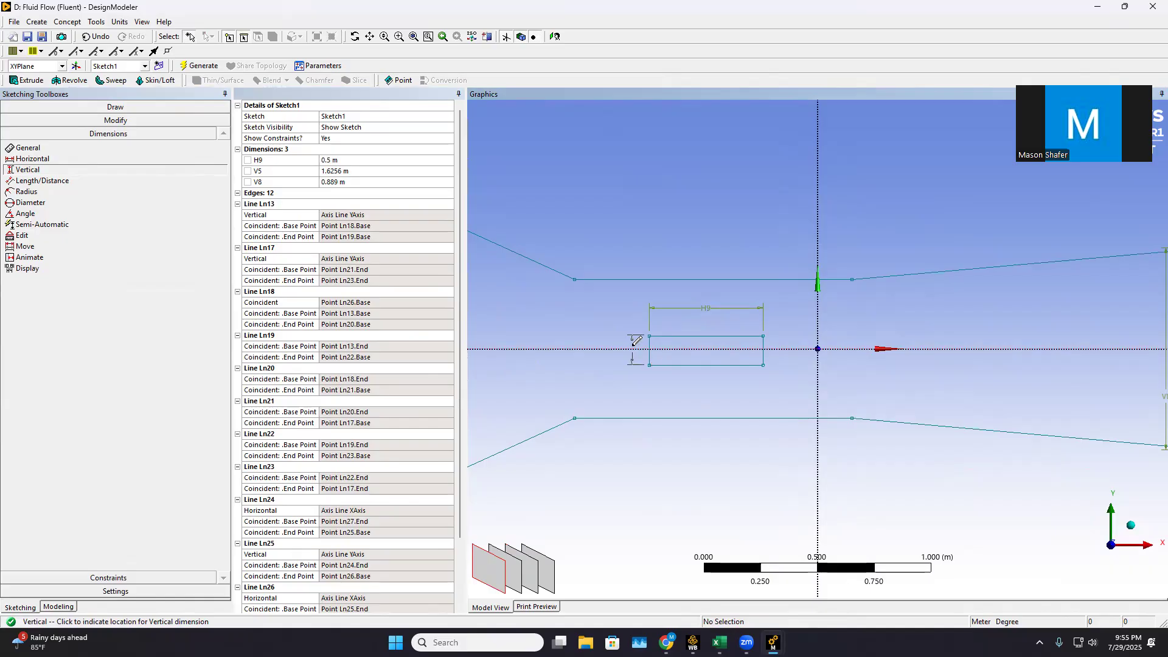
left_click(637, 349)
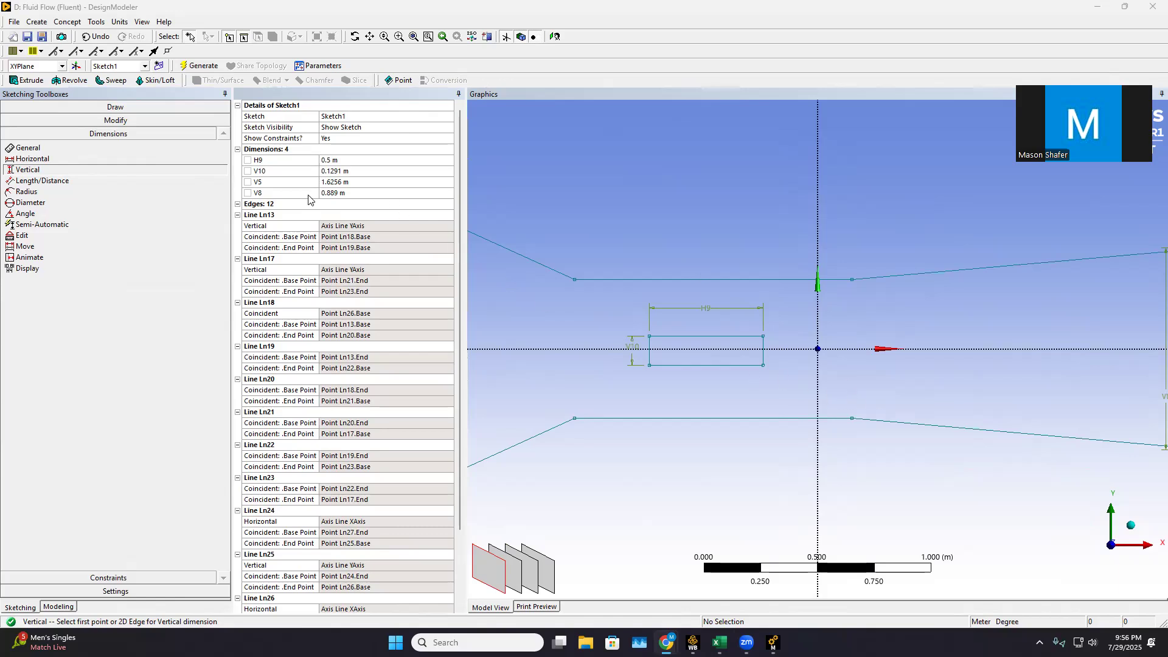
left_click(339, 172)
type("0.0005")
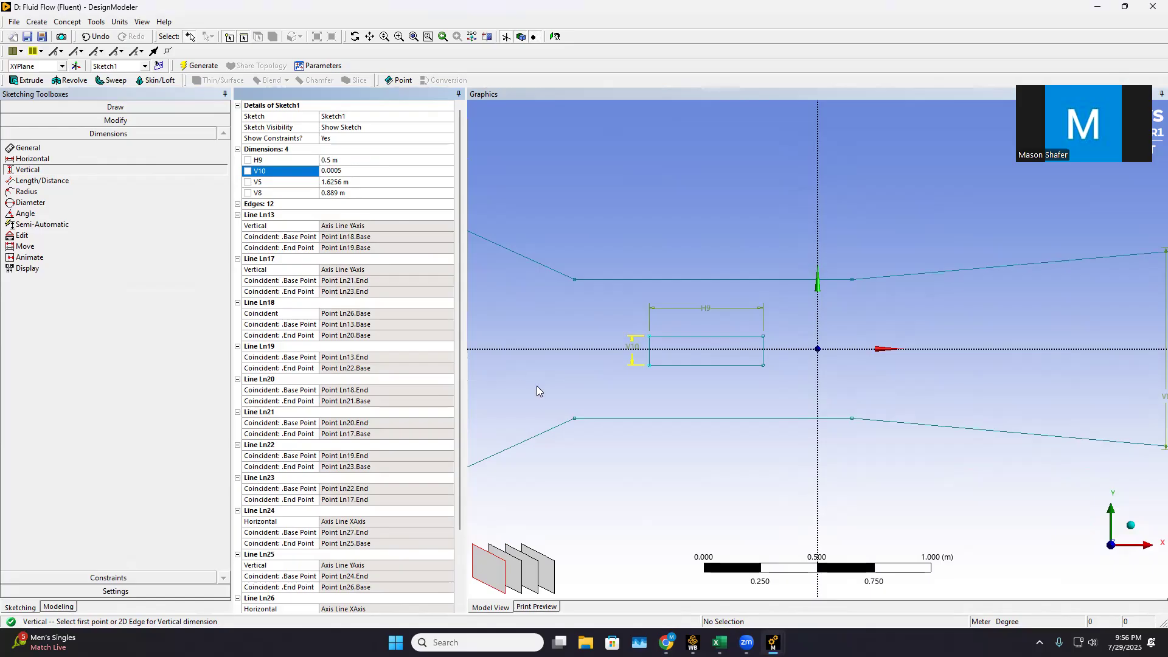
key("Return")
scroll(617, 396, "up", 2)
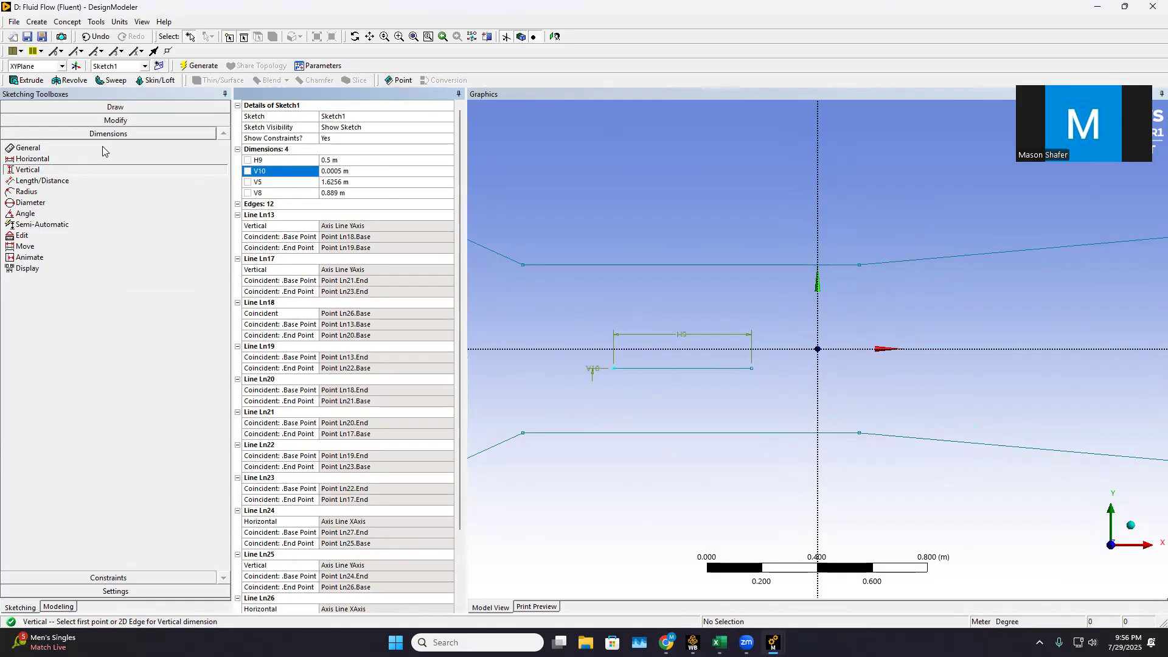
left_click(183, 578)
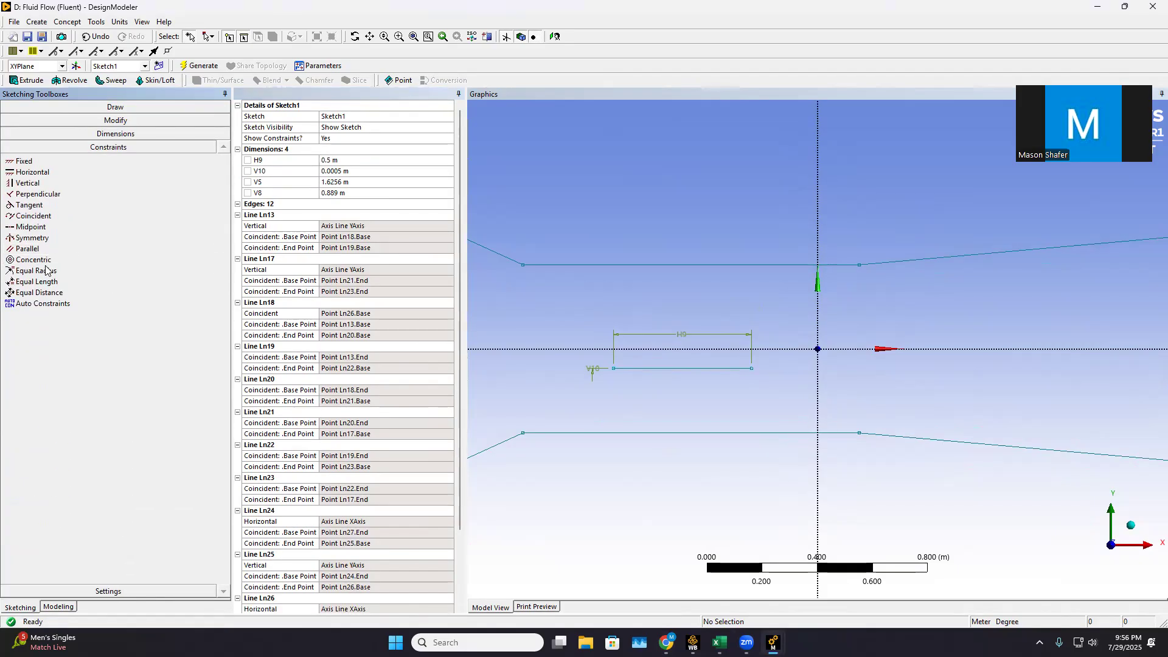
left_click(30, 227)
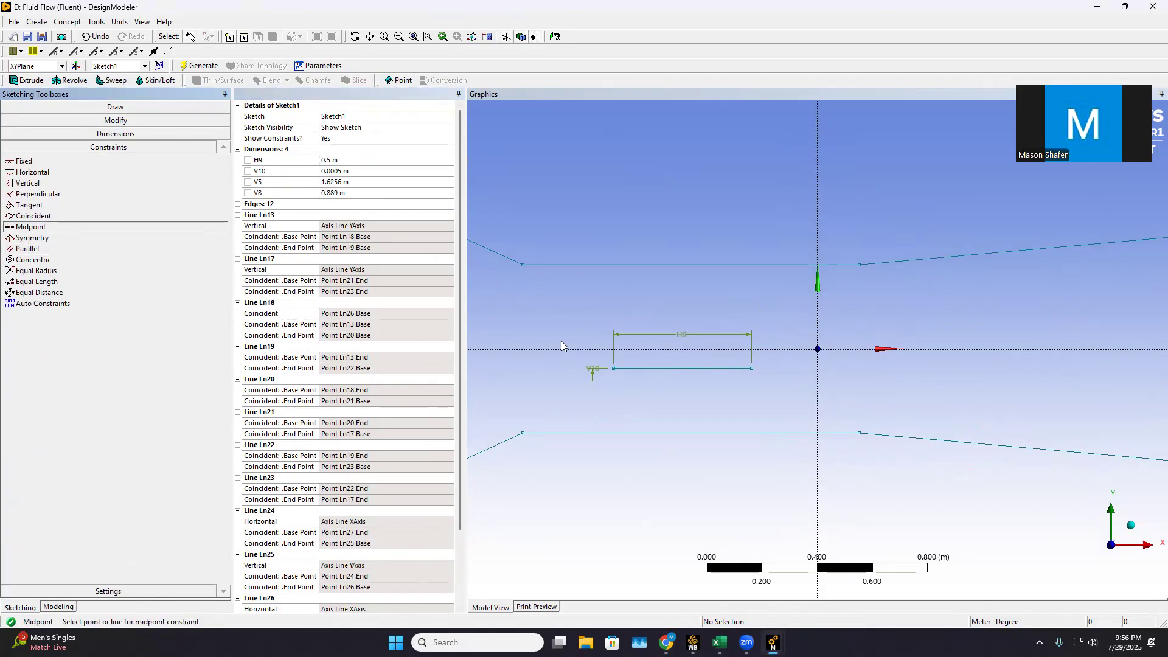
left_click(681, 368)
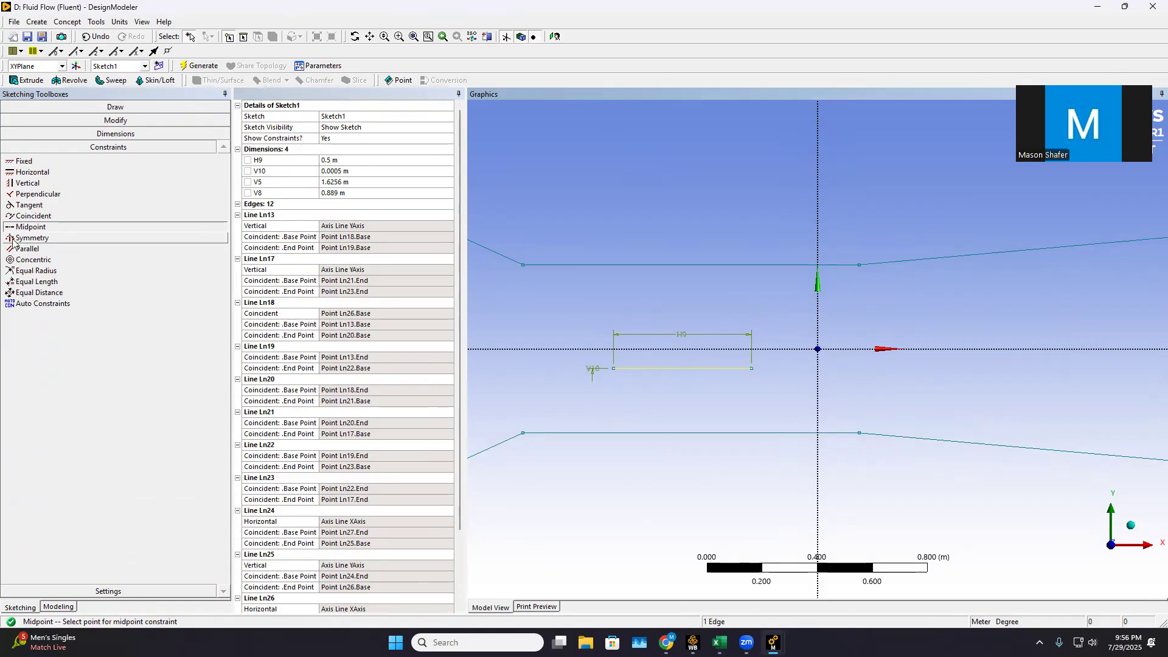
left_click(43, 228)
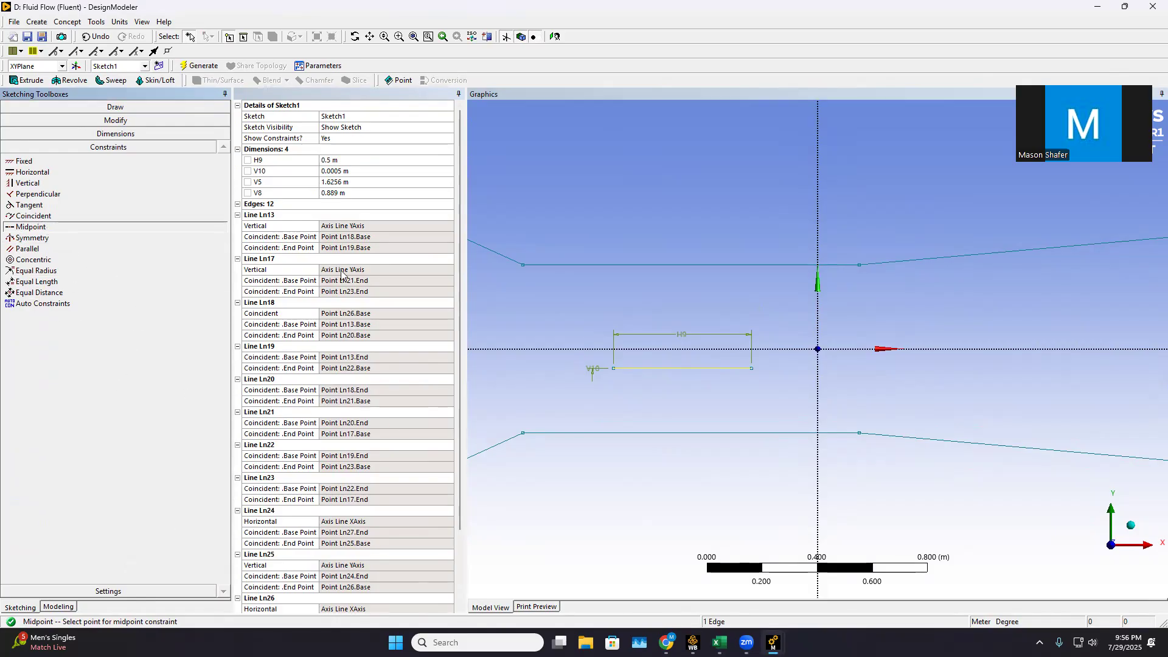
scroll(816, 213, "down", 3)
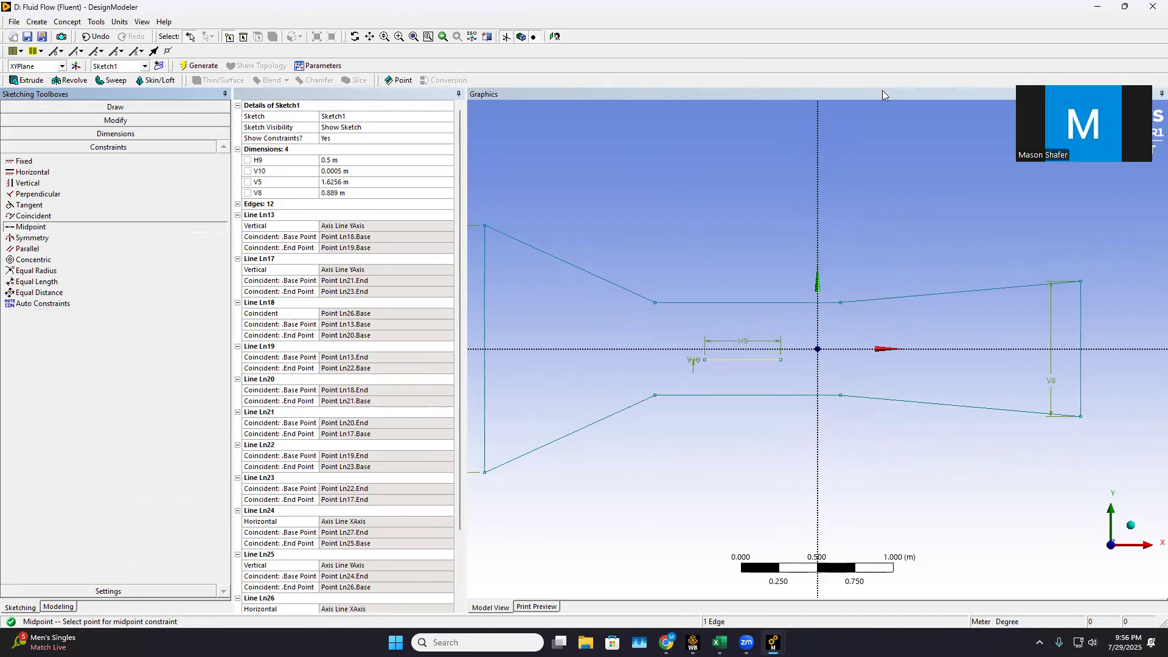
left_click(115, 106)
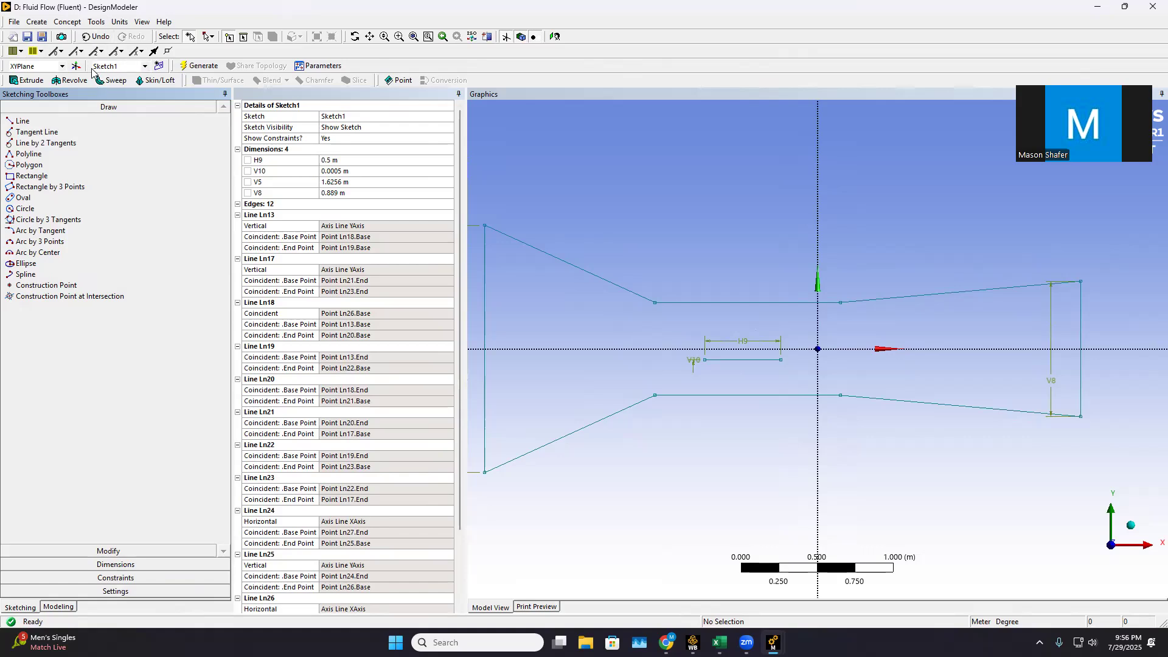
Start a Surfaces From Sketches feature and pick the tunnel outline and thin plate edges individually as base objects
left_click(68, 22)
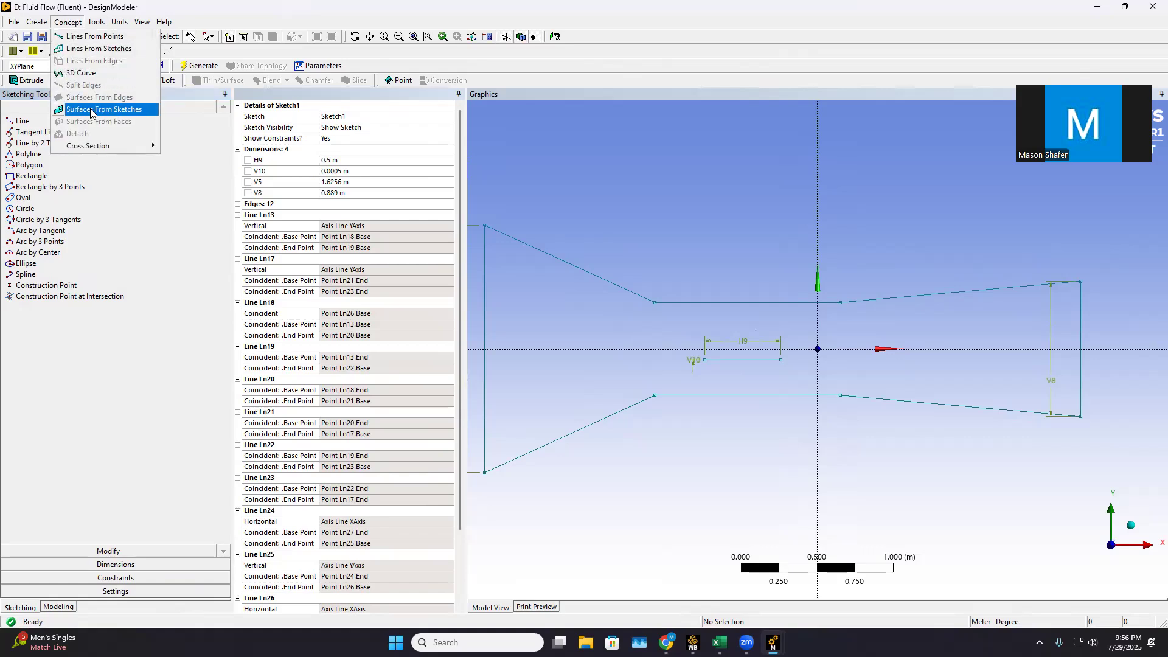
left_click(91, 110)
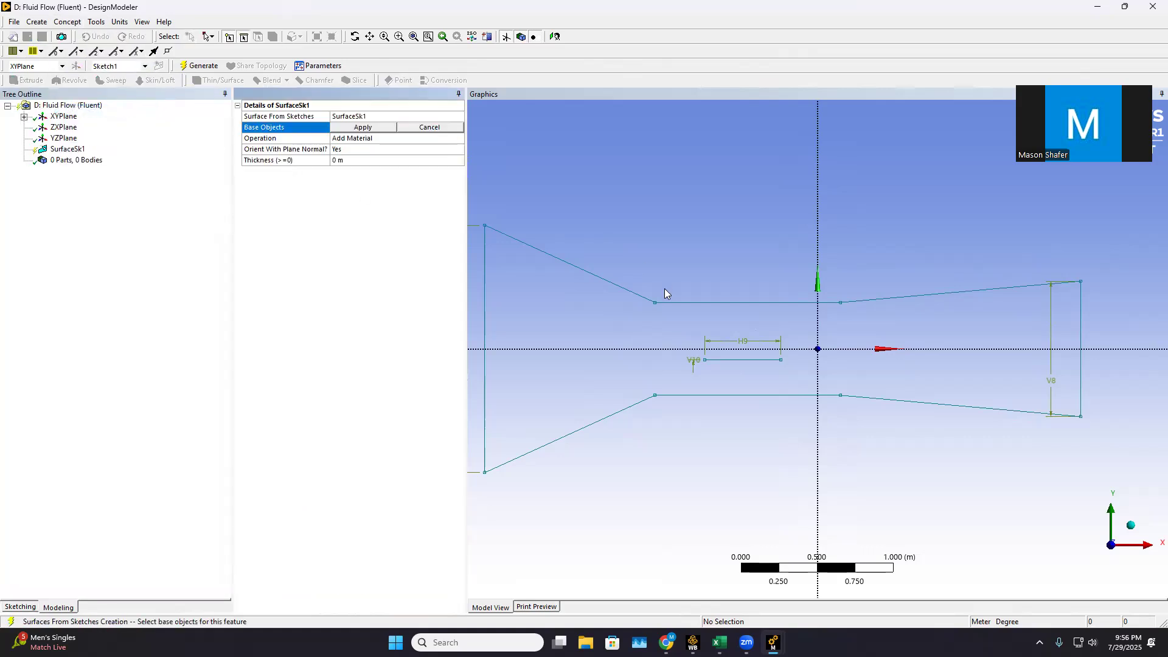
left_click(580, 270)
left_click(702, 303, "ctrl")
left_click(736, 359, "ctrl")
left_click(913, 296, "ctrl")
left_click(1082, 345, "ctrl")
left_click(967, 406, "ctrl")
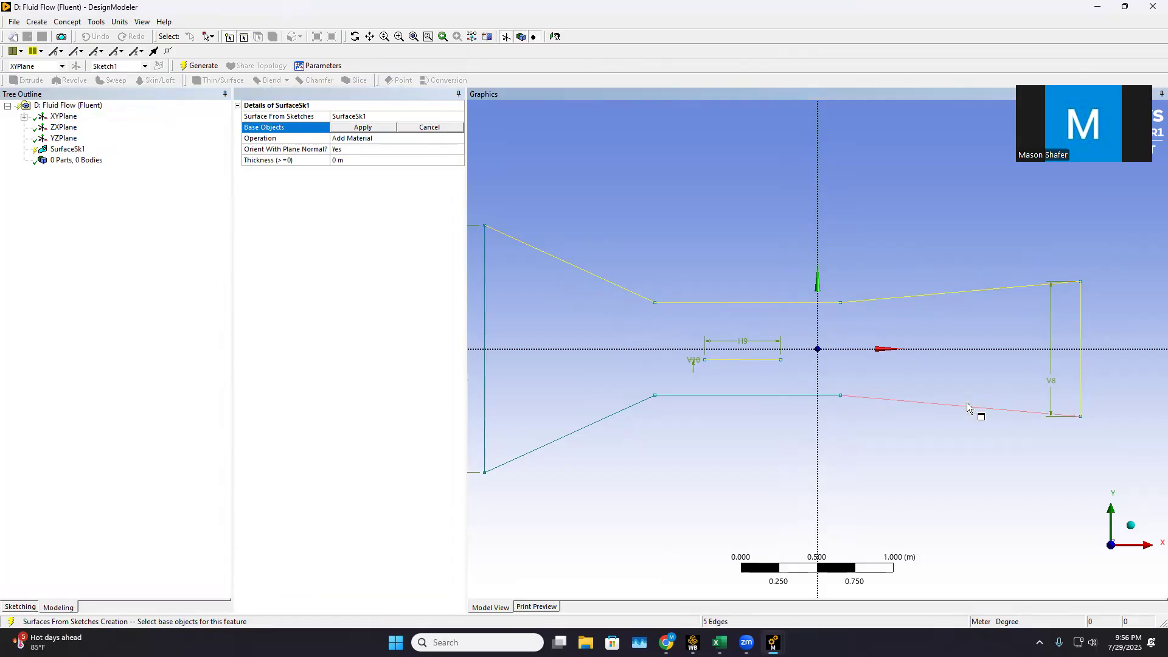
left_click(817, 388, "ctrl")
left_click(816, 396, "ctrl")
left_click(643, 404, "ctrl")
left_click(485, 320, "ctrl")
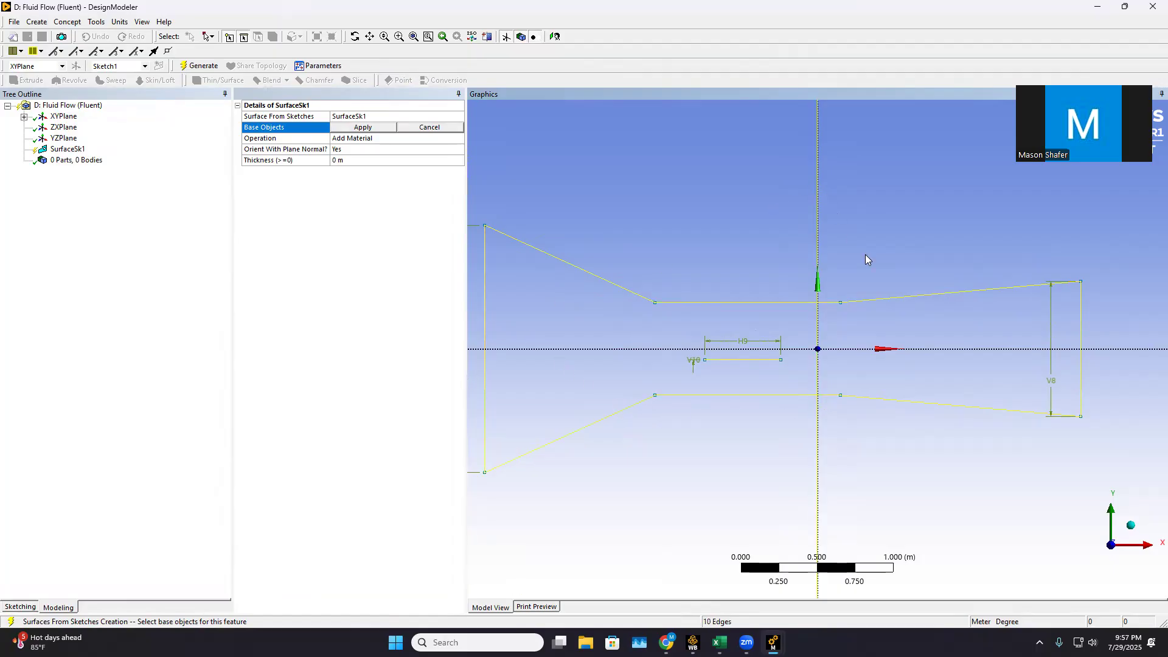
Reselect the outer tunnel outline edge by edge and try to locate the thin plate's separate edges
left_click(818, 244)
left_click(745, 302)
left_click(593, 275, "ctrl")
left_click(488, 315, "ctrl")
left_click(611, 415, "ctrl")
left_click(732, 396, "ctrl")
left_click(893, 400, "ctrl")
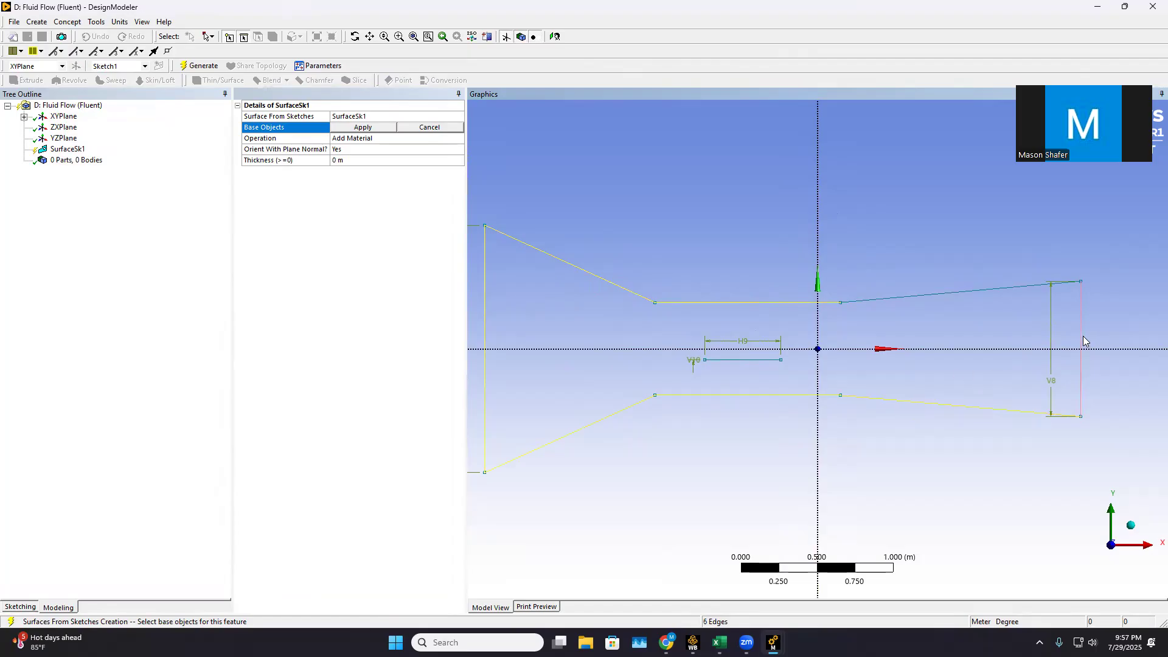
left_click(949, 292, "ctrl")
scroll(767, 370, "up", 3)
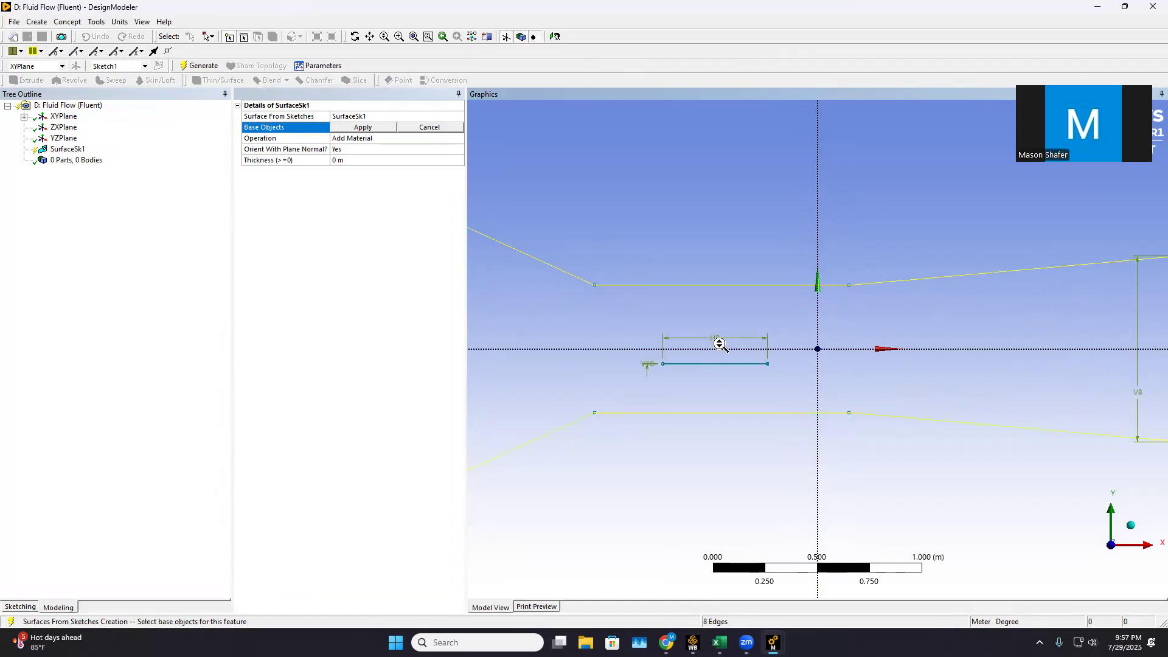
scroll(706, 390, "up", 2)
scroll(738, 412, "down", 5)
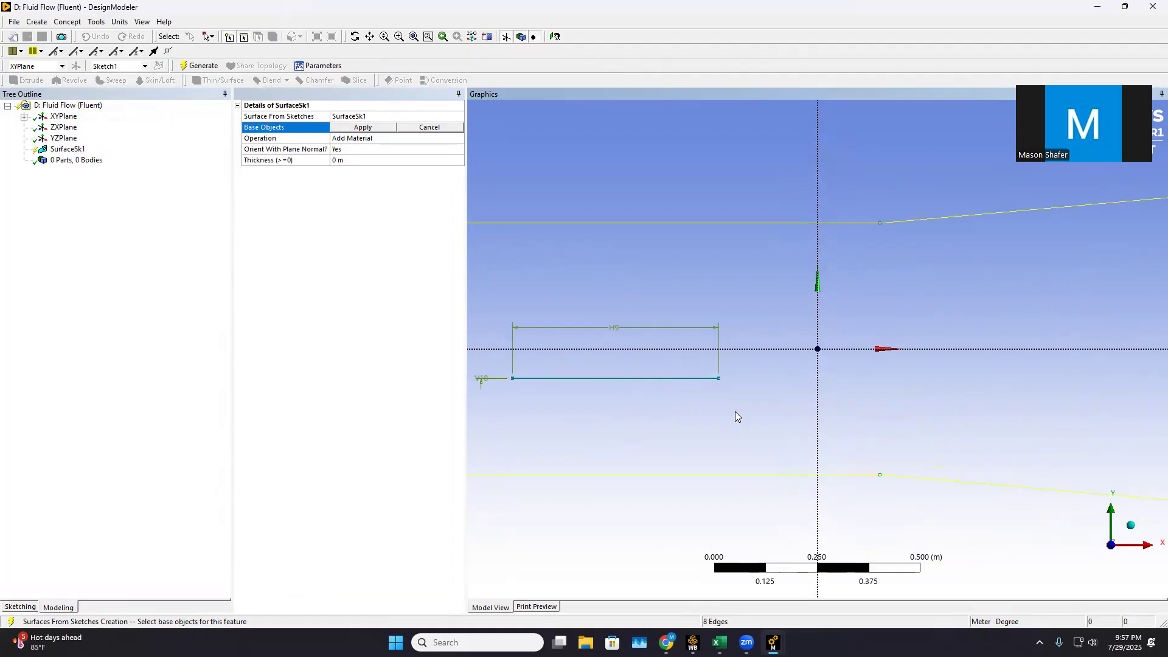
scroll(738, 410, "down", 1)
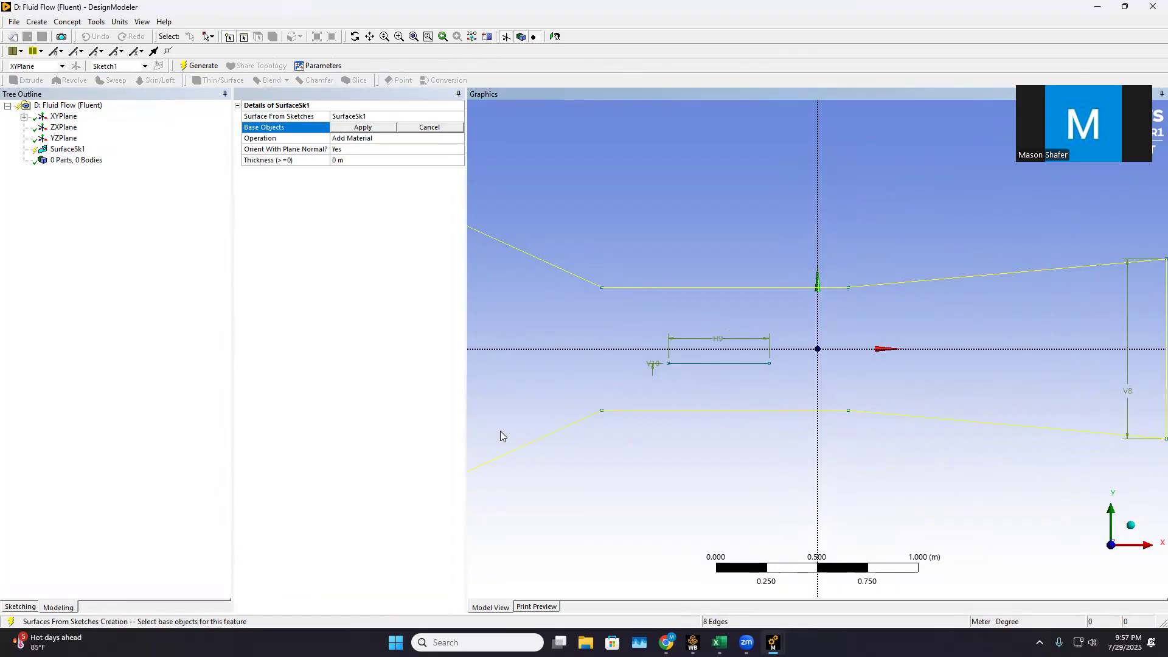
scroll(629, 387, "up", 2)
scroll(624, 374, "up", 2)
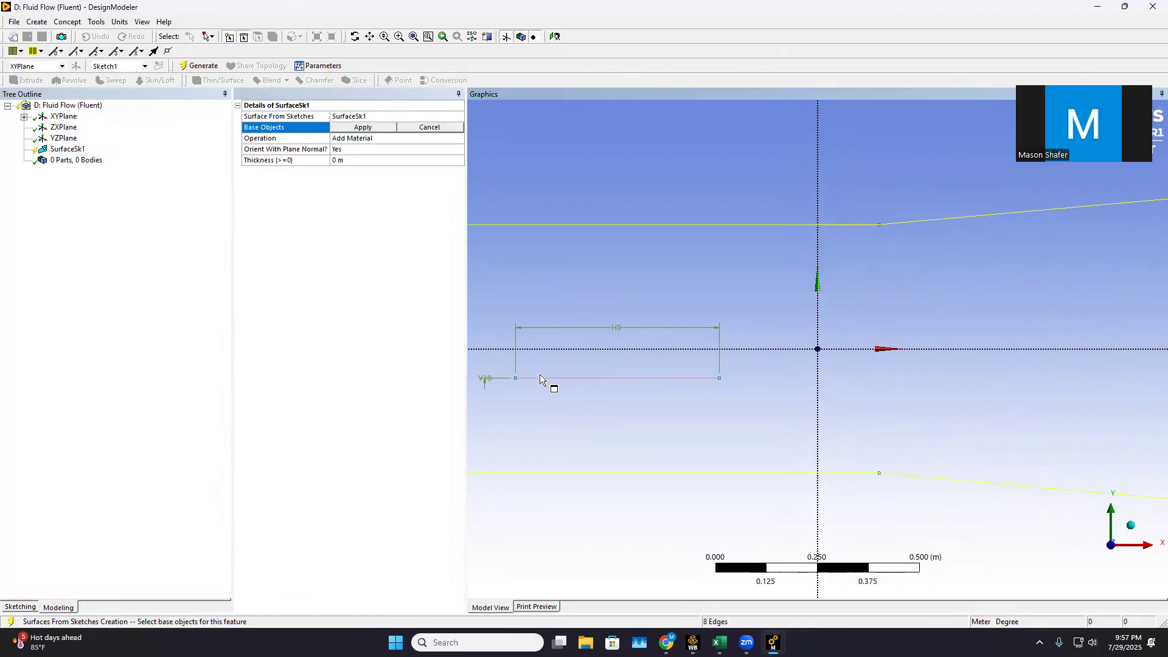
scroll(545, 331, "down", 3)
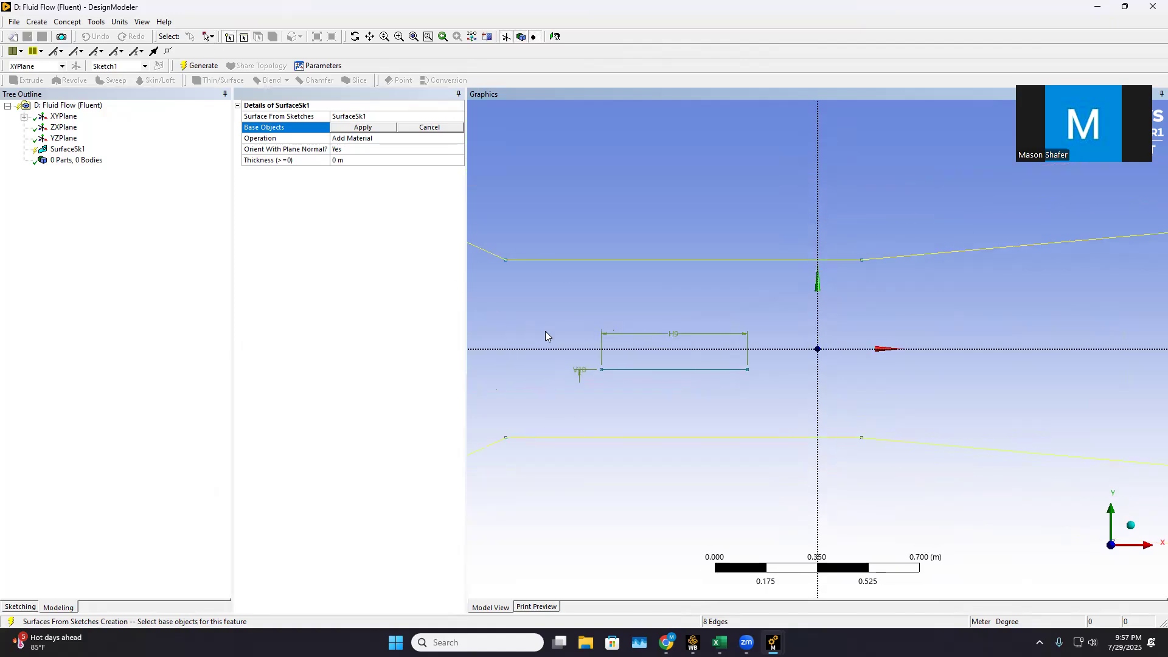
Box-select the whole tunnel and plate sketch as the base objects and generate the surface with Add Material
left_click(212, 36)
left_click(229, 62)
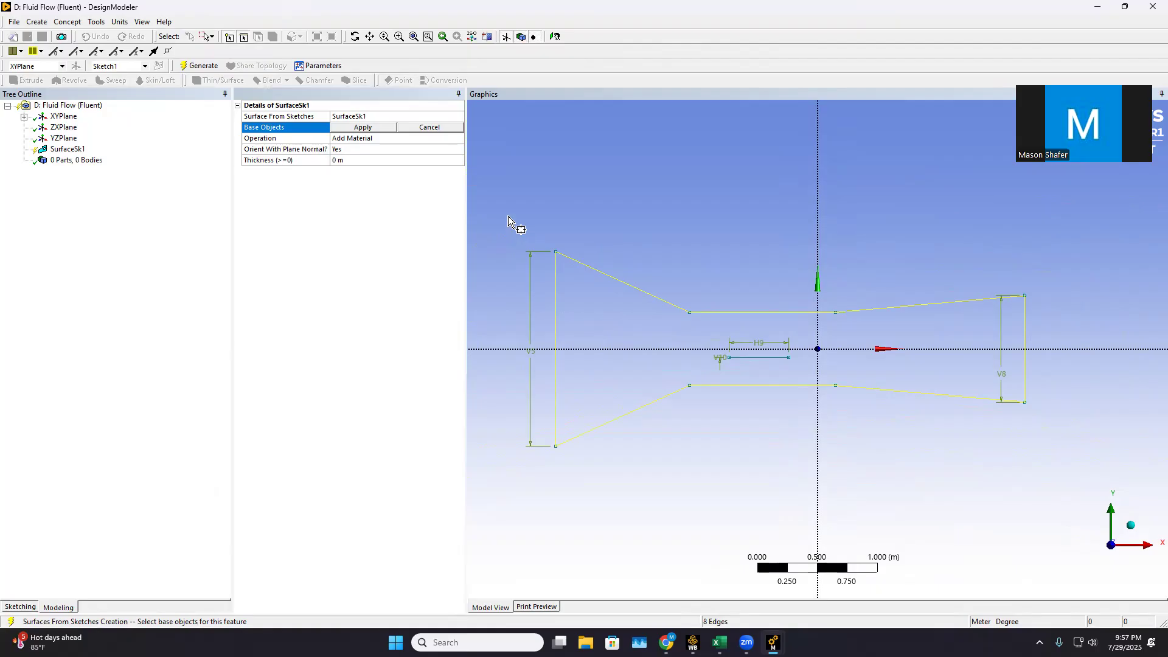
mouse_move(514, 207)
left_mouse_down()
mouse_move(770, 448)
mouse_move(1071, 514)
mouse_move(1058, 499)
left_mouse_up()
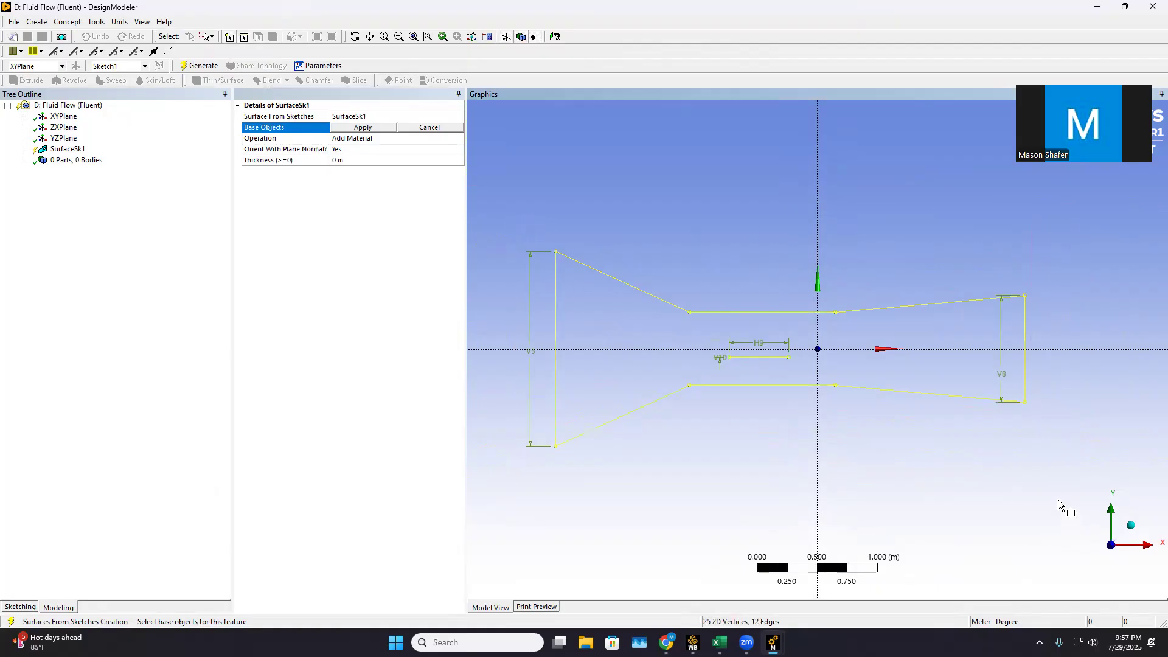
left_click(368, 129)
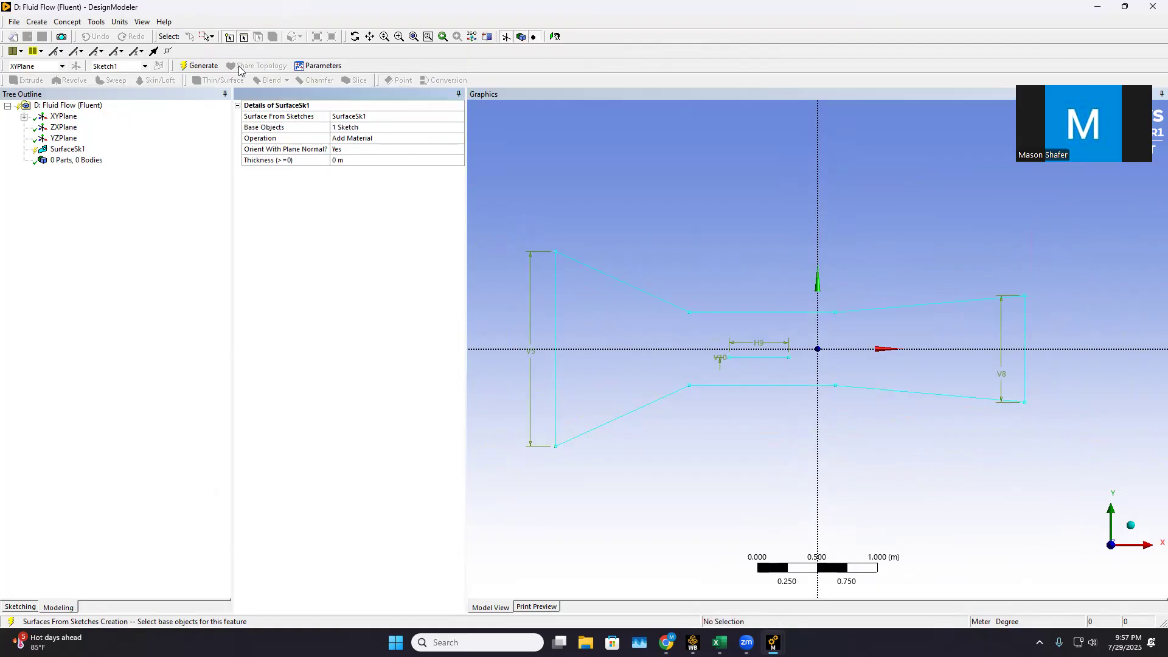
left_click(204, 66)
Examine the thin plate's end in the generated surface to check that the plate is cut out of it
scroll(761, 248, "up", 5)
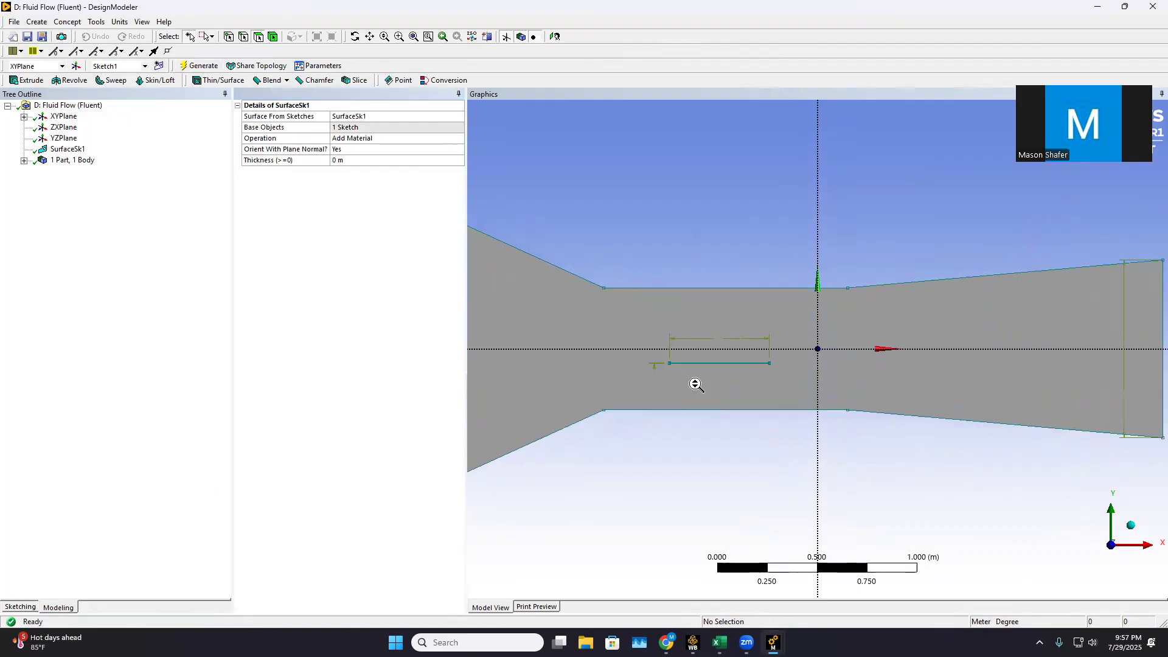
scroll(628, 366, "up", 4)
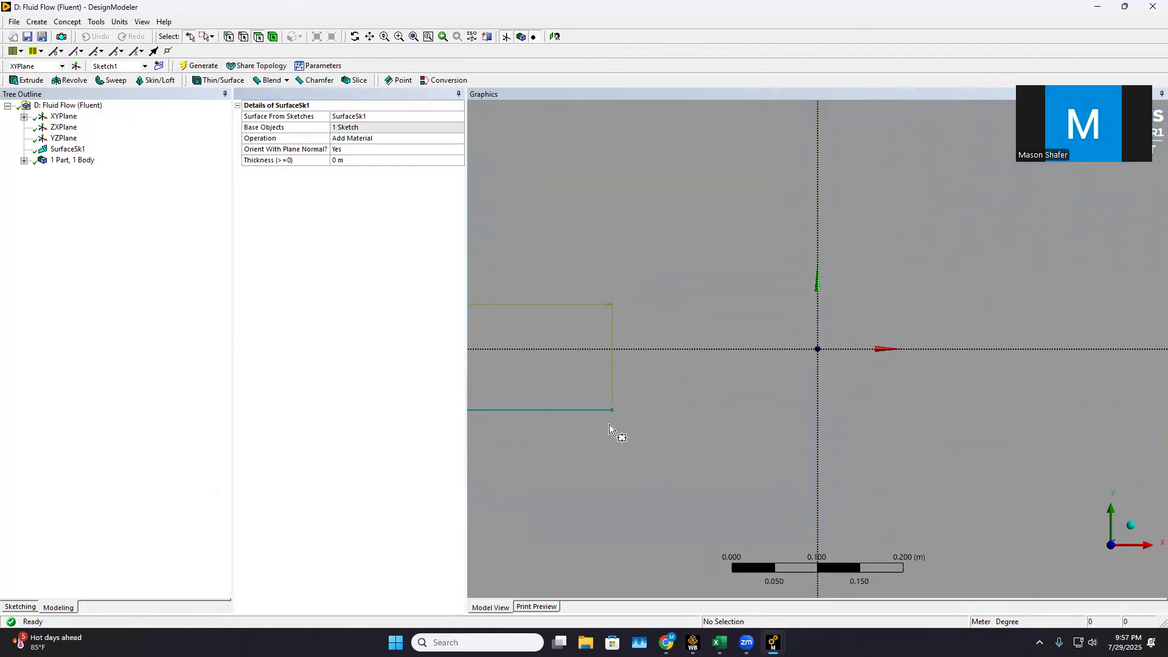
left_click(208, 37)
left_click(208, 37)
left_click(224, 50)
right_click_drag(512, 417, 571, 450)
scroll(791, 317, "down", 8)
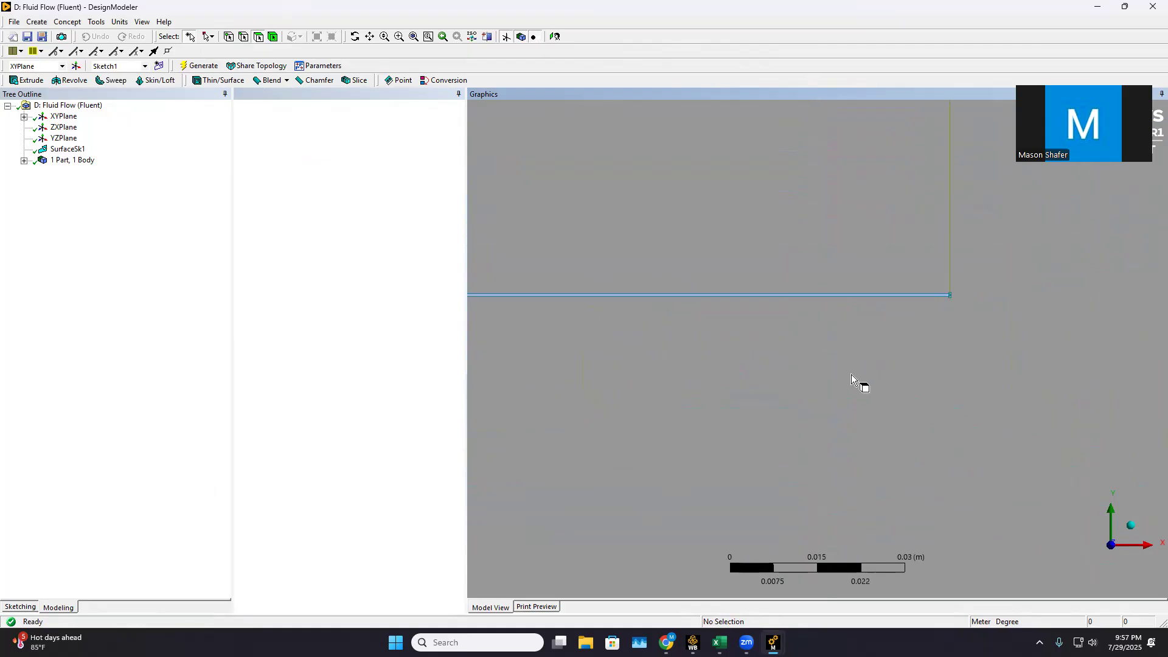
scroll(913, 329, "down", 10)
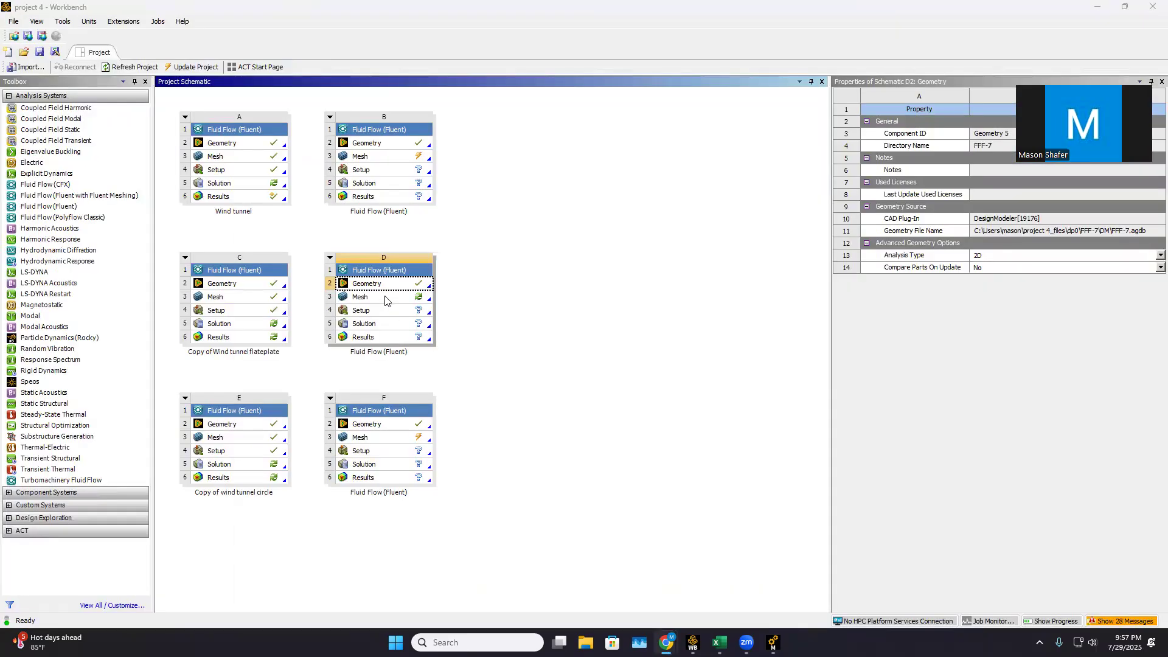
Open the Fluid Flow (Fluent) system's mesh in Meshing and insert a Method control scoped to the tunnel surface body
double_click(385, 300)
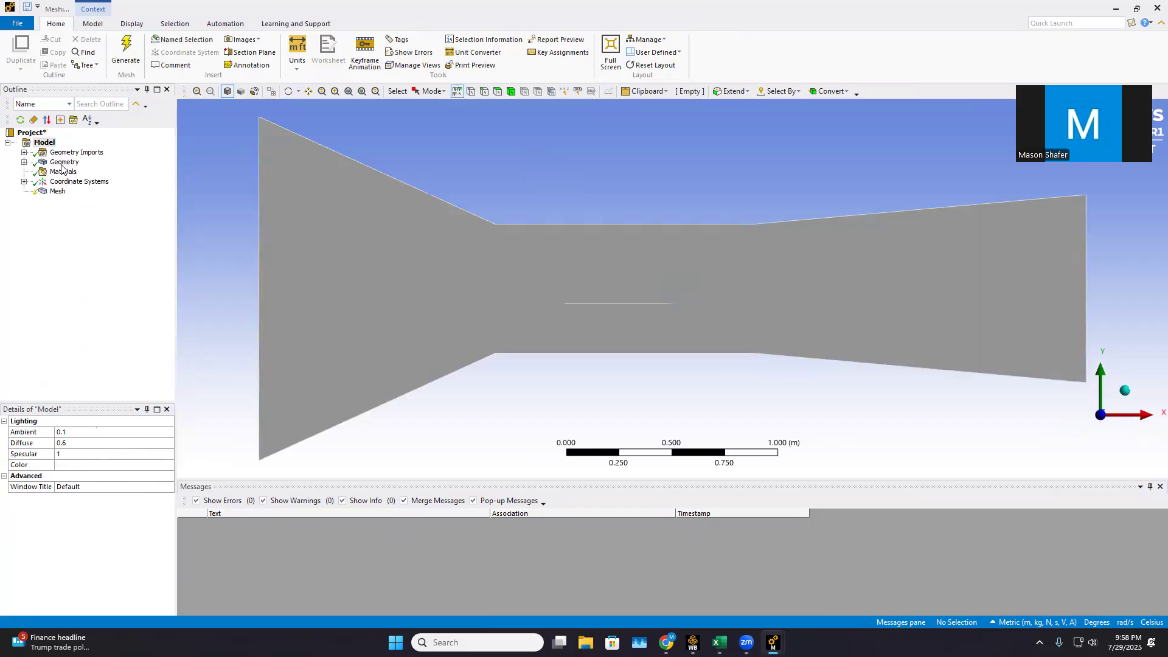
right_click(59, 193)
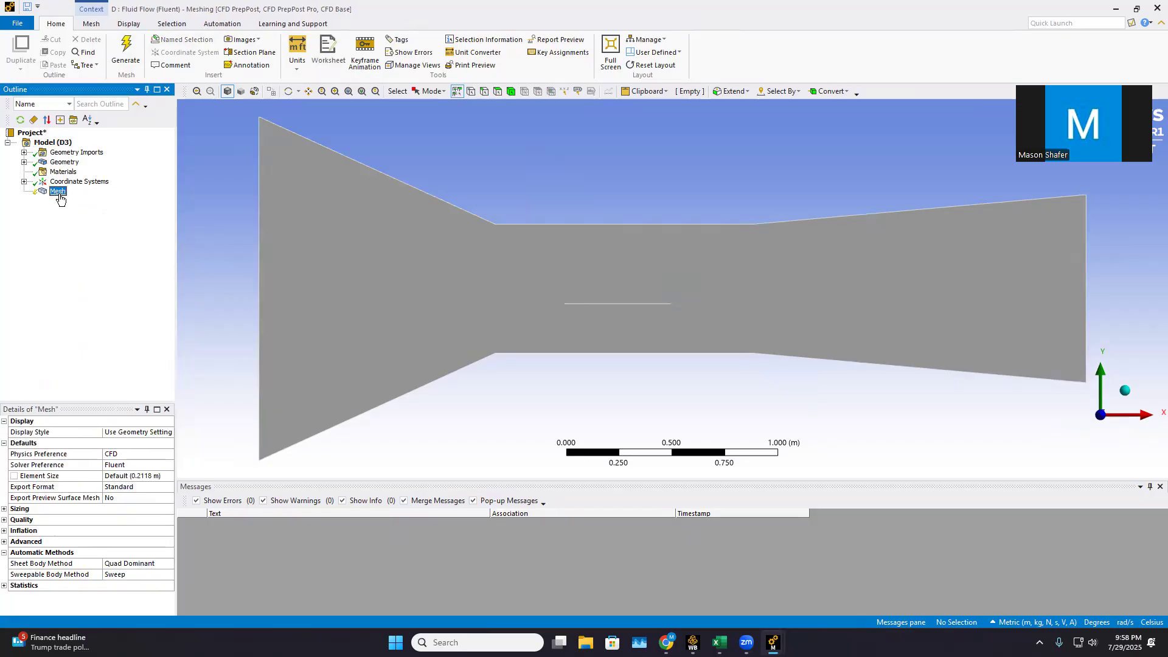
mouse_move(94, 201)
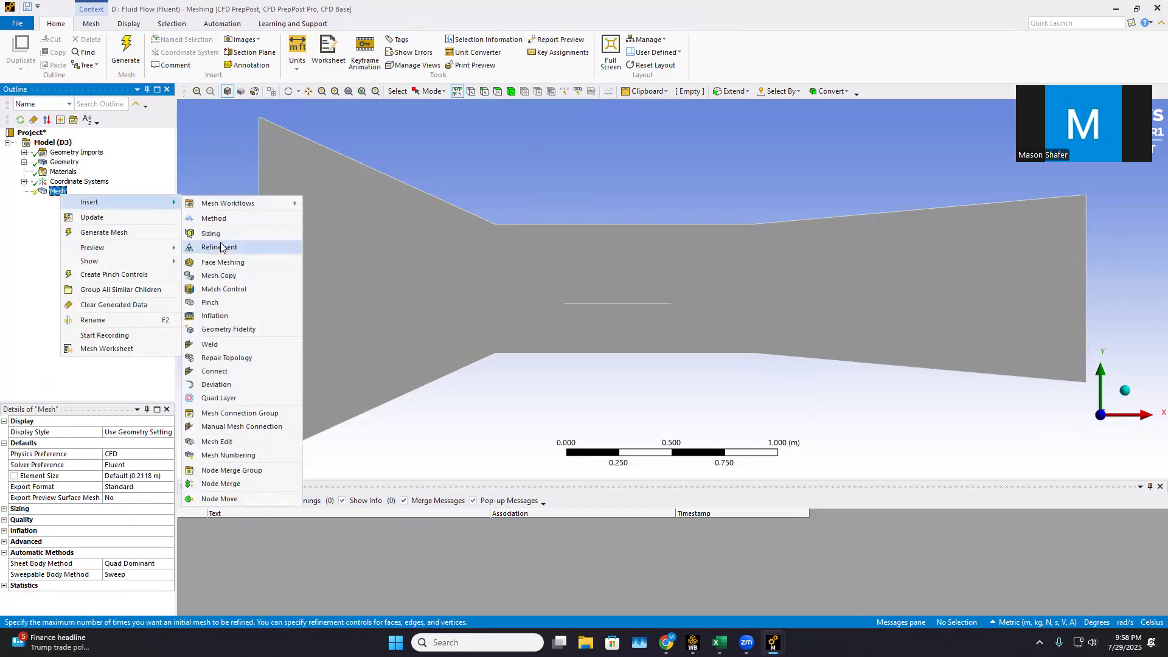
left_click(234, 219)
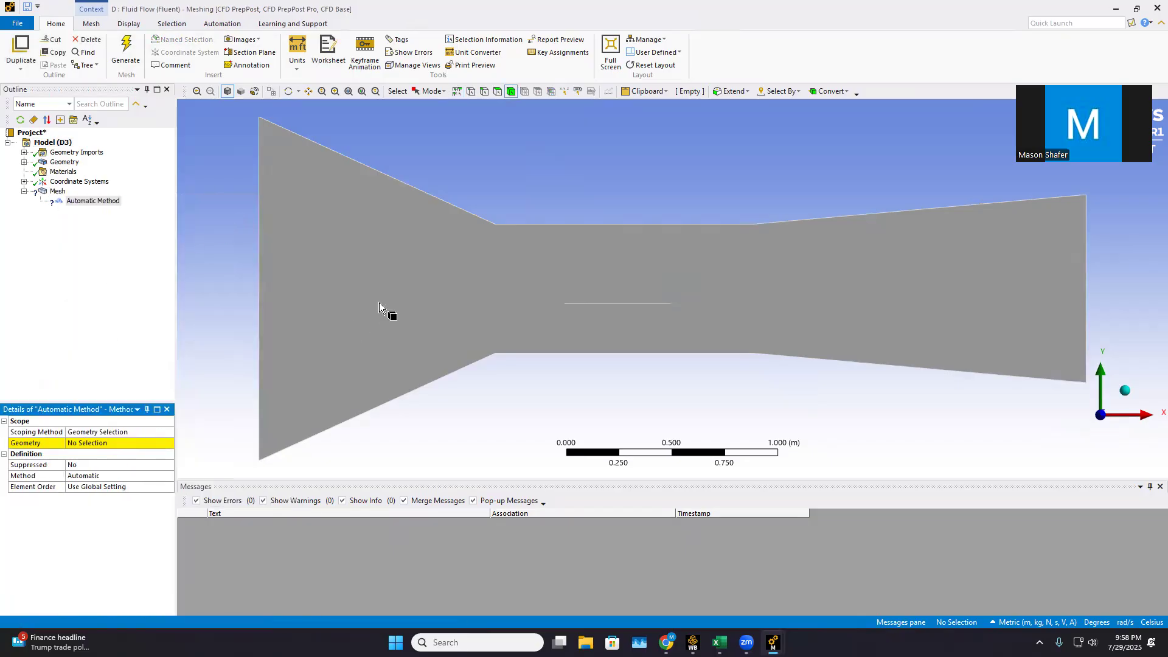
left_click(380, 303)
left_click(112, 445)
left_click(83, 443)
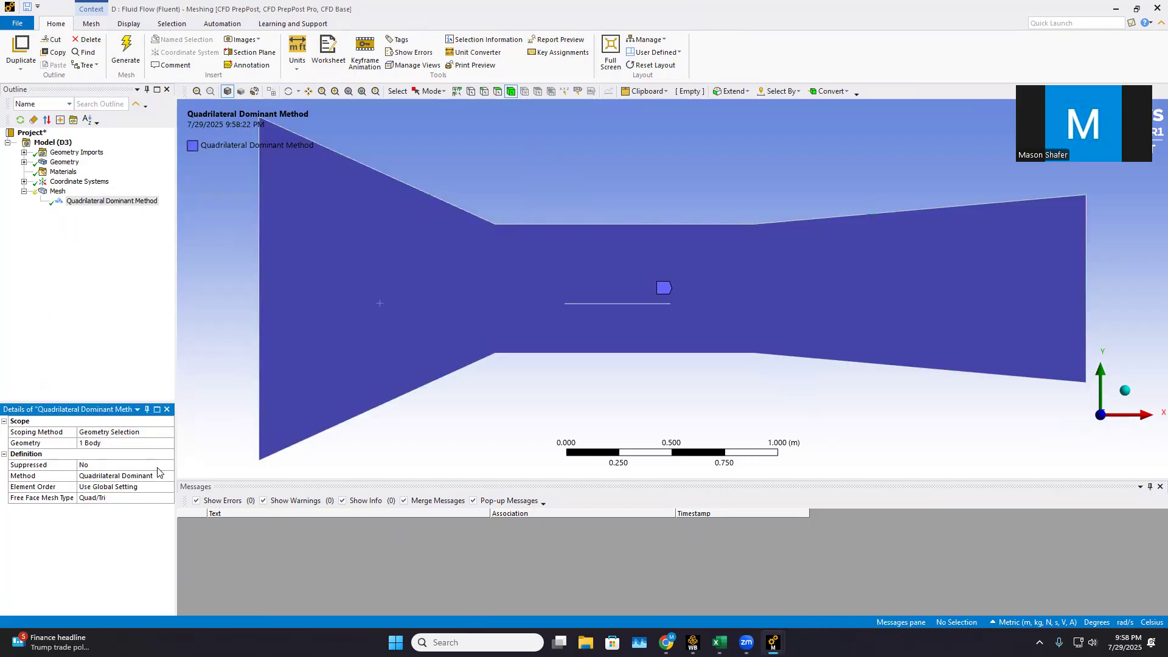
Set the mesh method to Triangles and generate the mesh
left_click(169, 478)
left_click(168, 478)
left_click(109, 500)
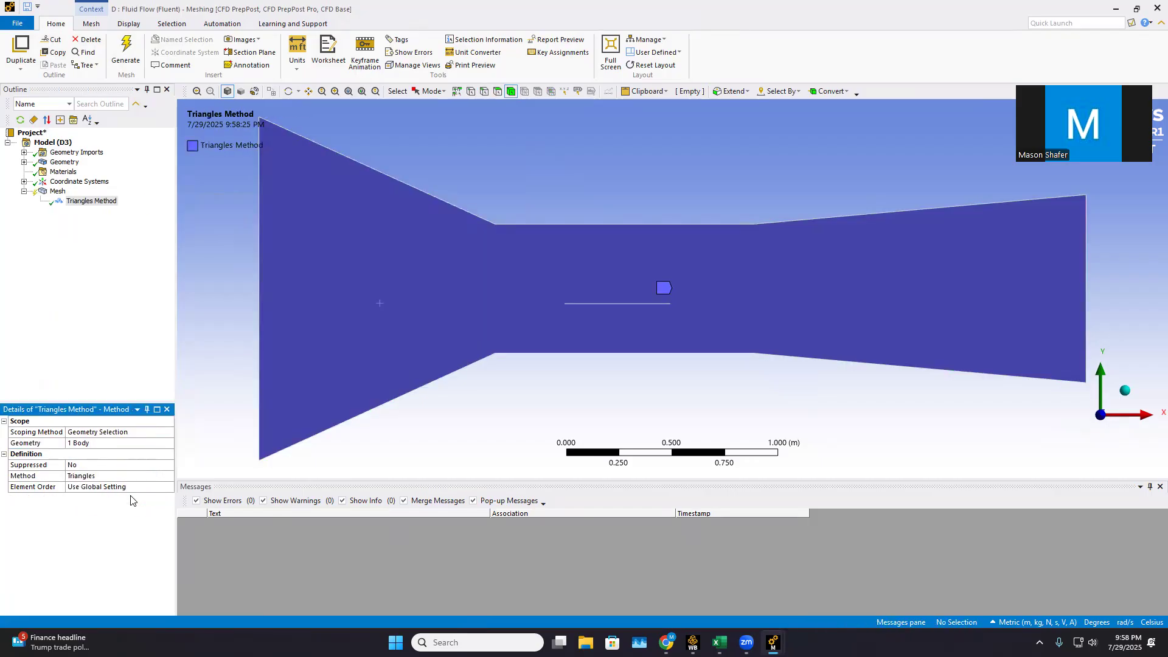
left_click(125, 47)
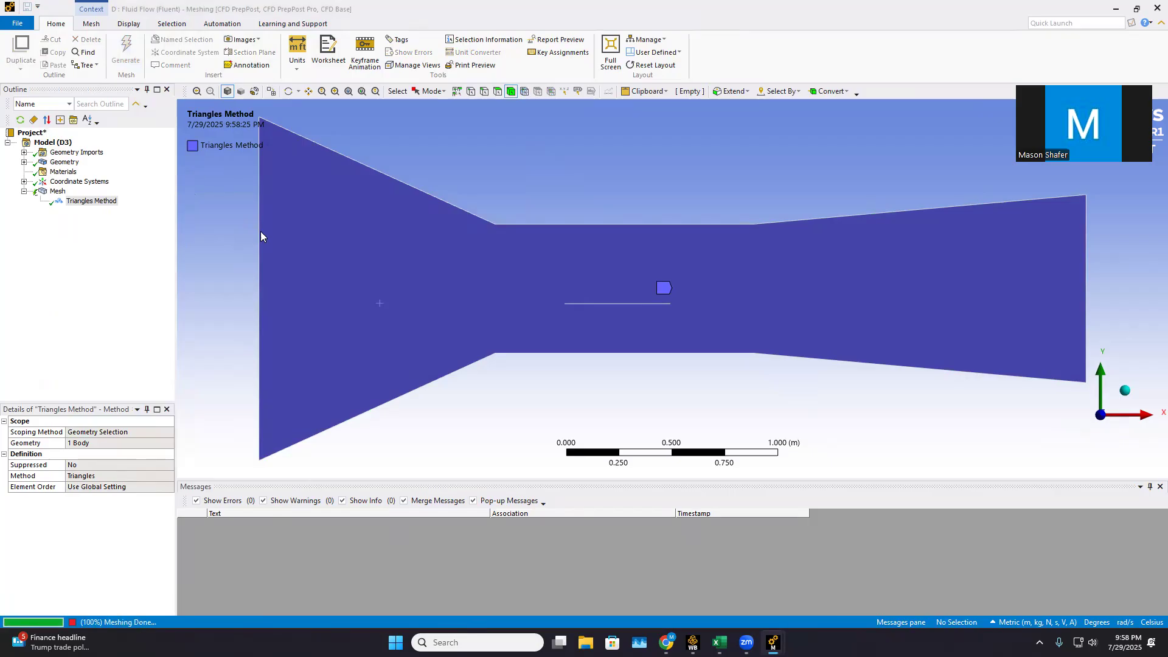
Insert a Sizing control under the mesh and select the thin plate's two long edges as its geometry
right_click(58, 191)
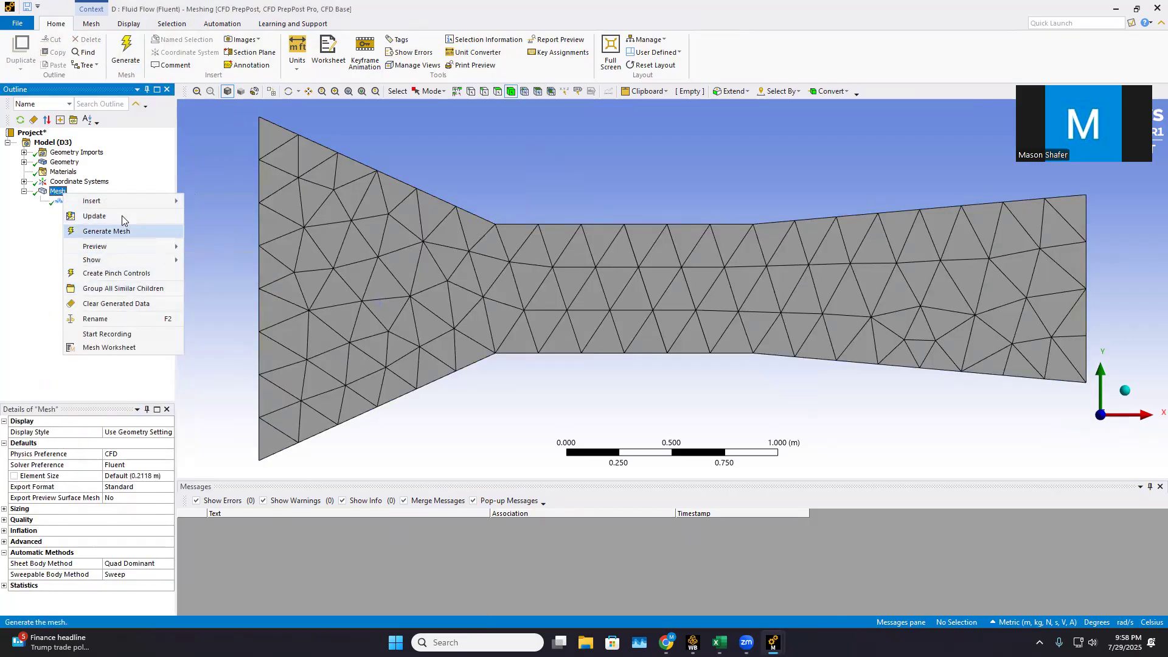
mouse_move(128, 201)
left_click(205, 232)
scroll(615, 404, "up", 10)
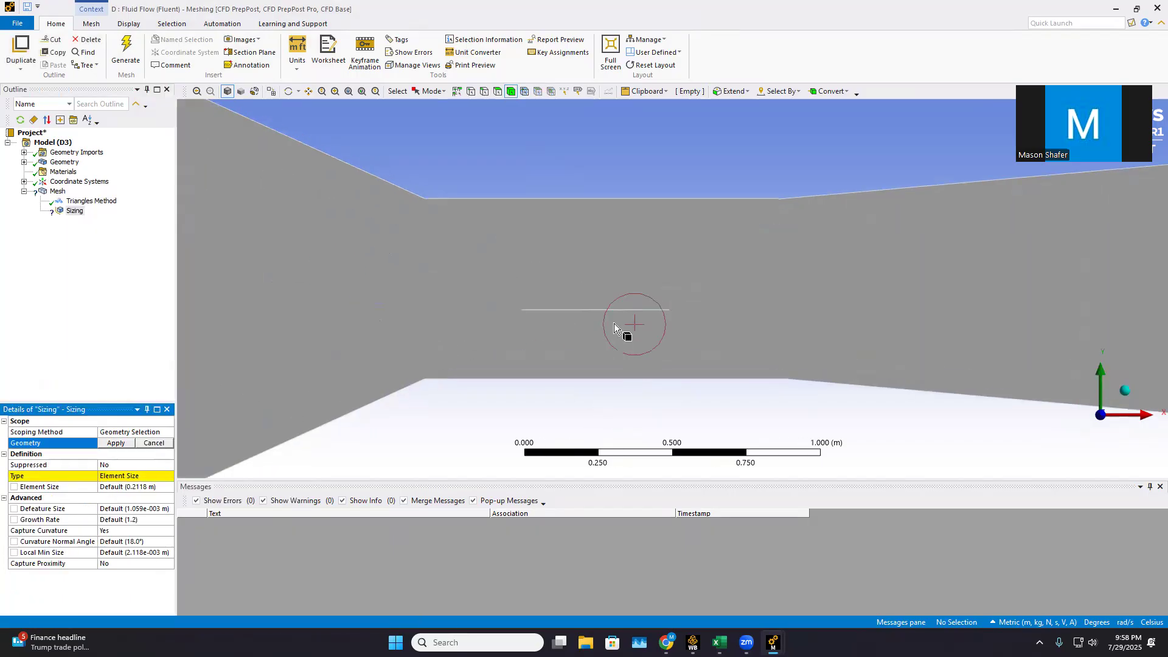
scroll(384, 439, "down", 2)
right_click_drag(443, 412, 509, 475)
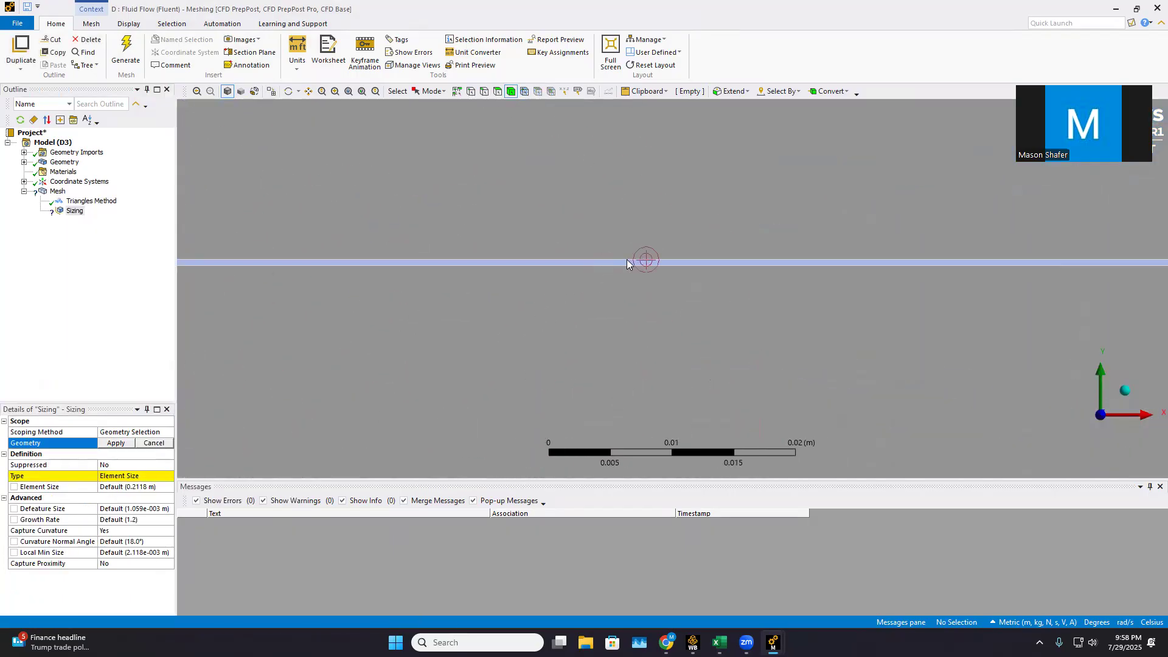
left_click(484, 91)
left_click(544, 263)
left_click(544, 264, "ctrl")
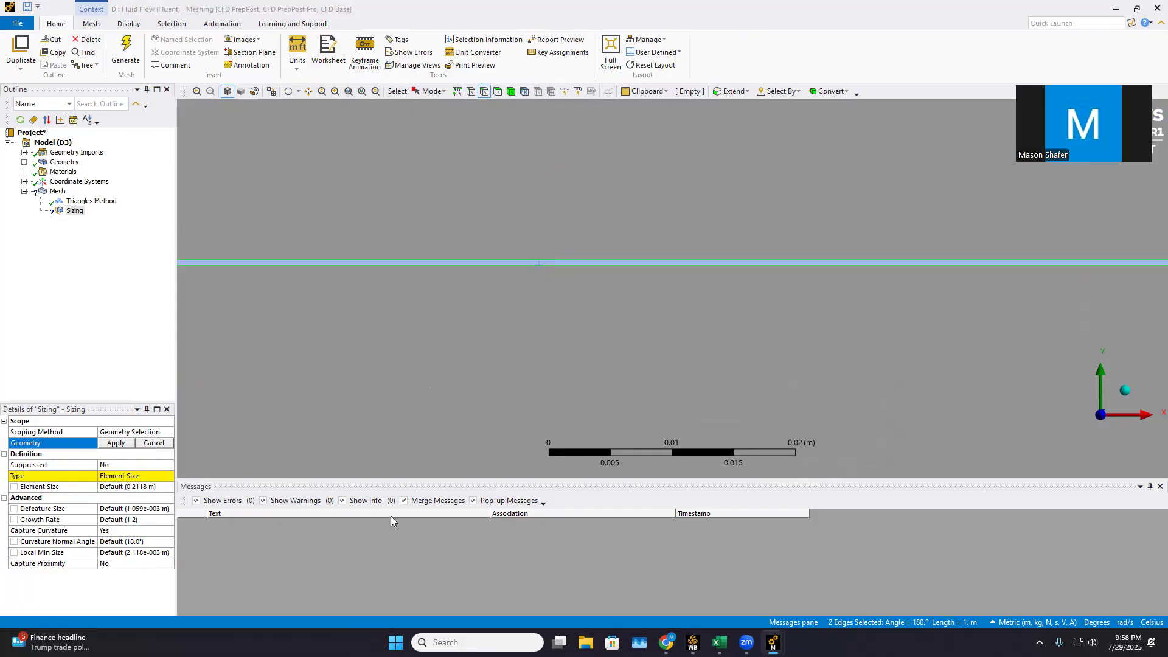
Try to change the Sizing control's type from Element Size to Number of Divisions
left_click(126, 477)
left_click(169, 478)
left_click(130, 496)
left_click(169, 478)
left_click(169, 477)
left_click(168, 479)
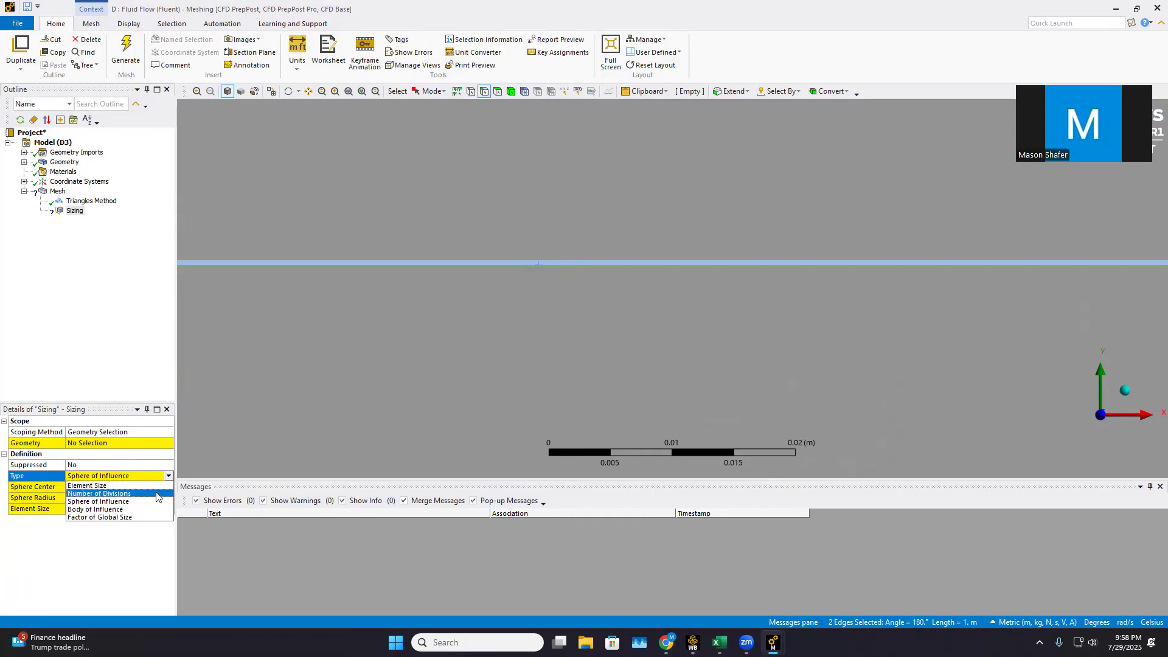
left_click(154, 500)
left_click(150, 447)
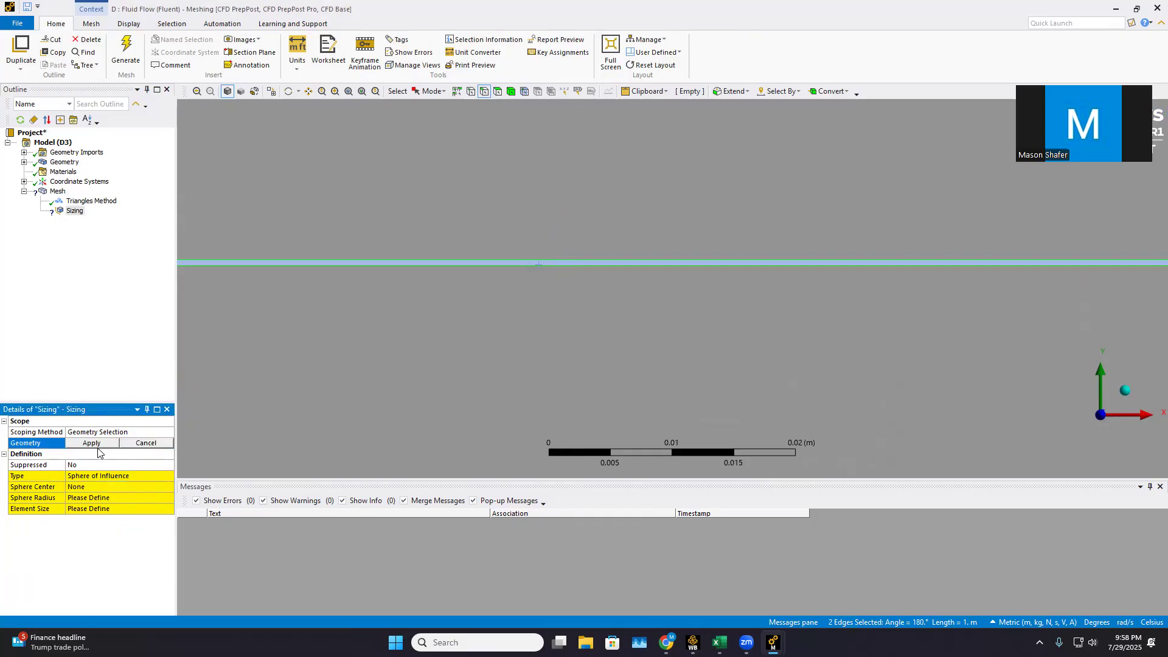
left_click(167, 479)
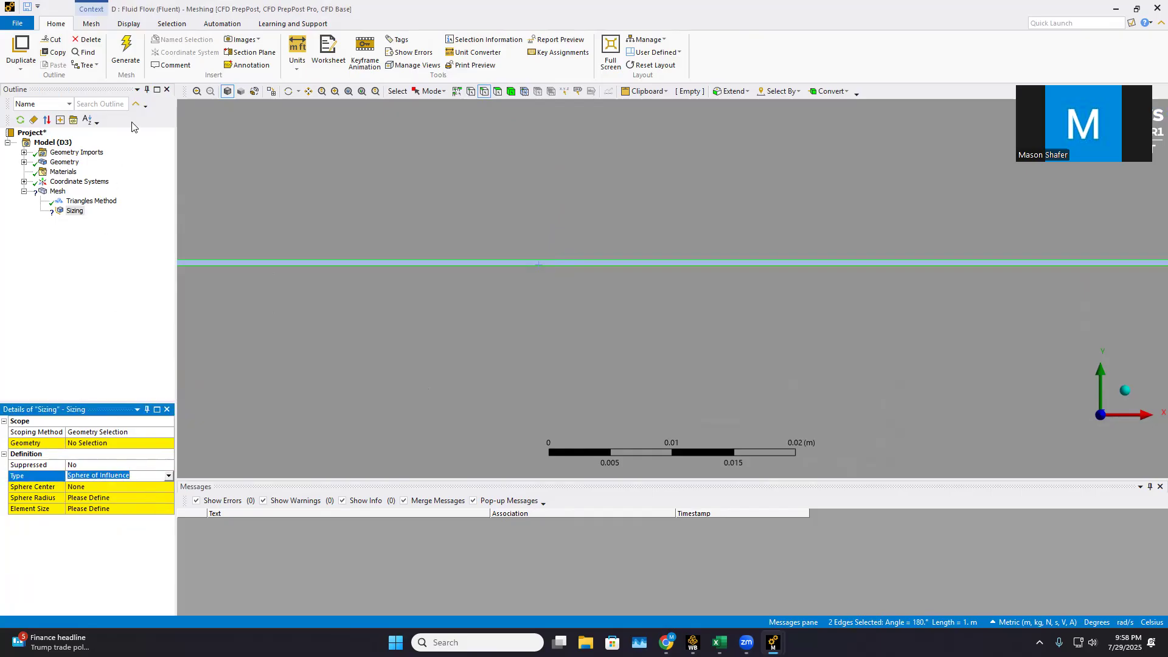
left_click(168, 476)
left_click(105, 498)
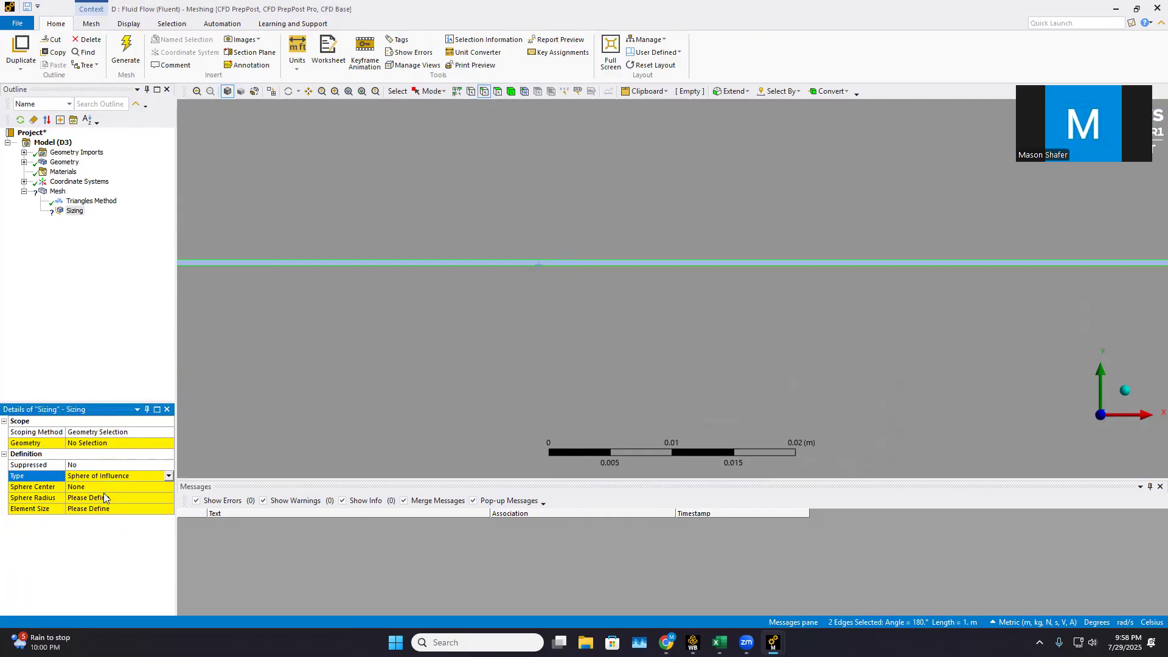
Delete the unscoped Sizing control from the mesh
right_click(74, 211)
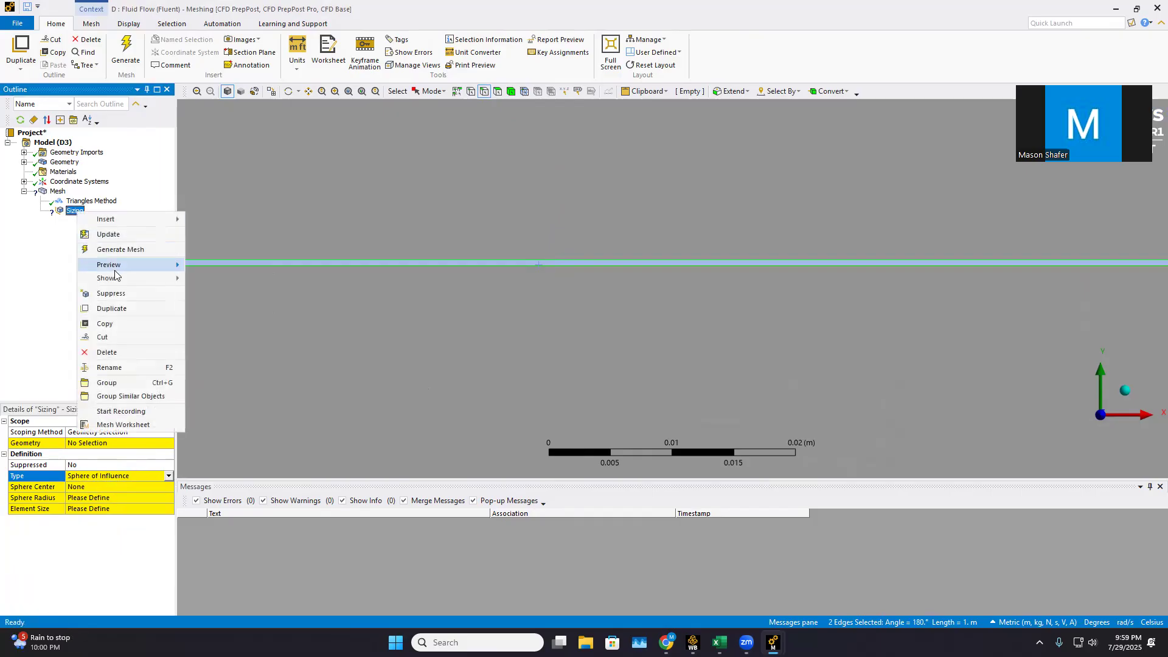
left_click(114, 354)
left_click(587, 363)
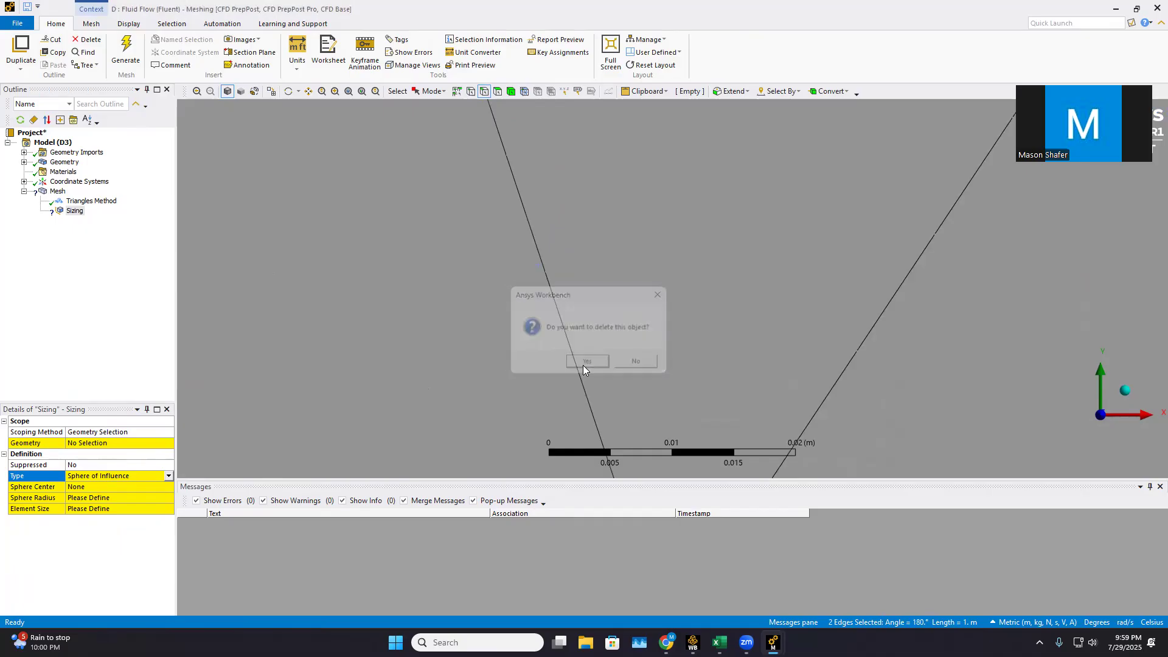
Examine the triangle mesh around the thin plate and compare it with the plate outline shown for the Triangles Method
scroll(699, 412, "down", 5)
scroll(785, 358, "down", 7)
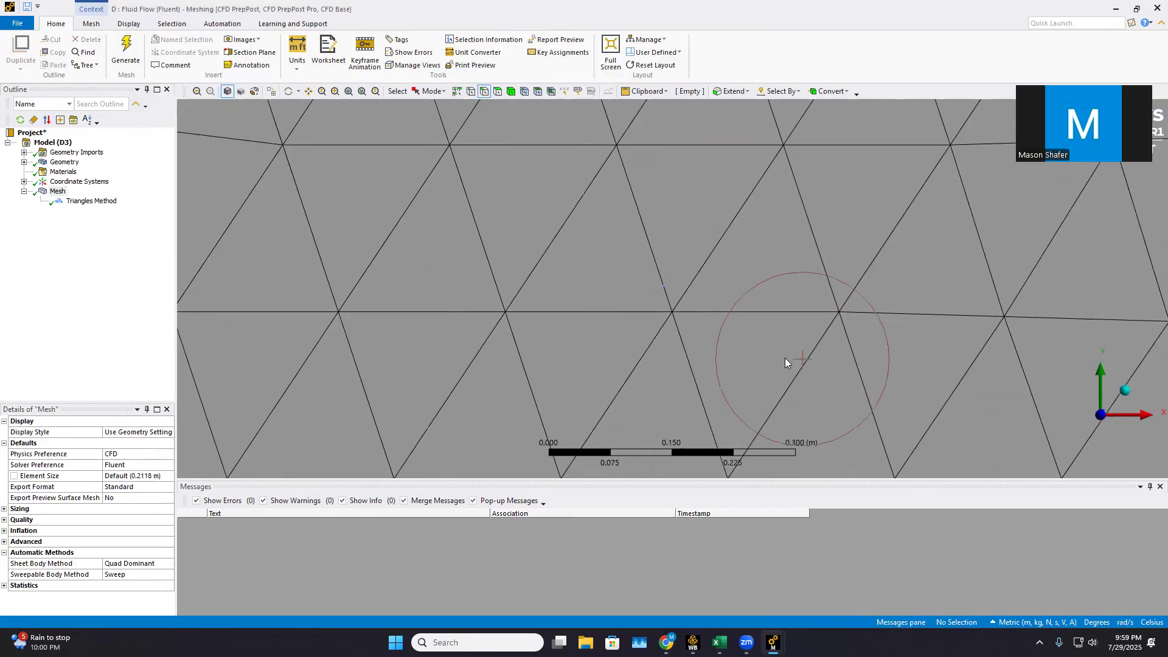
scroll(738, 304, "up", 10)
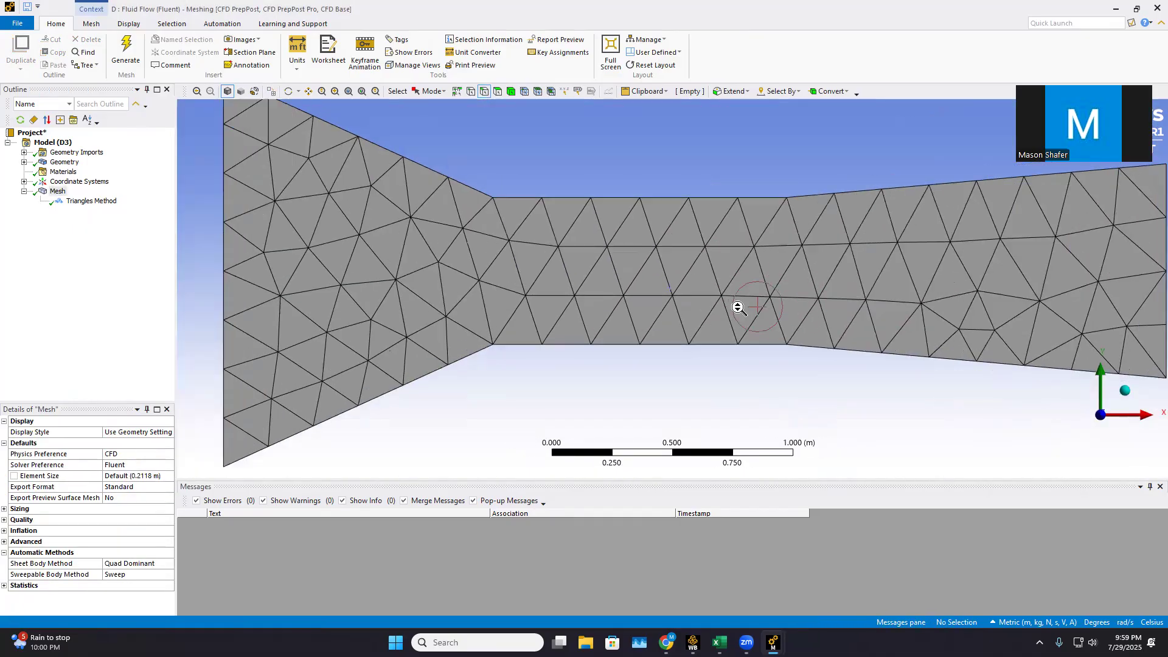
scroll(640, 304, "down", 3)
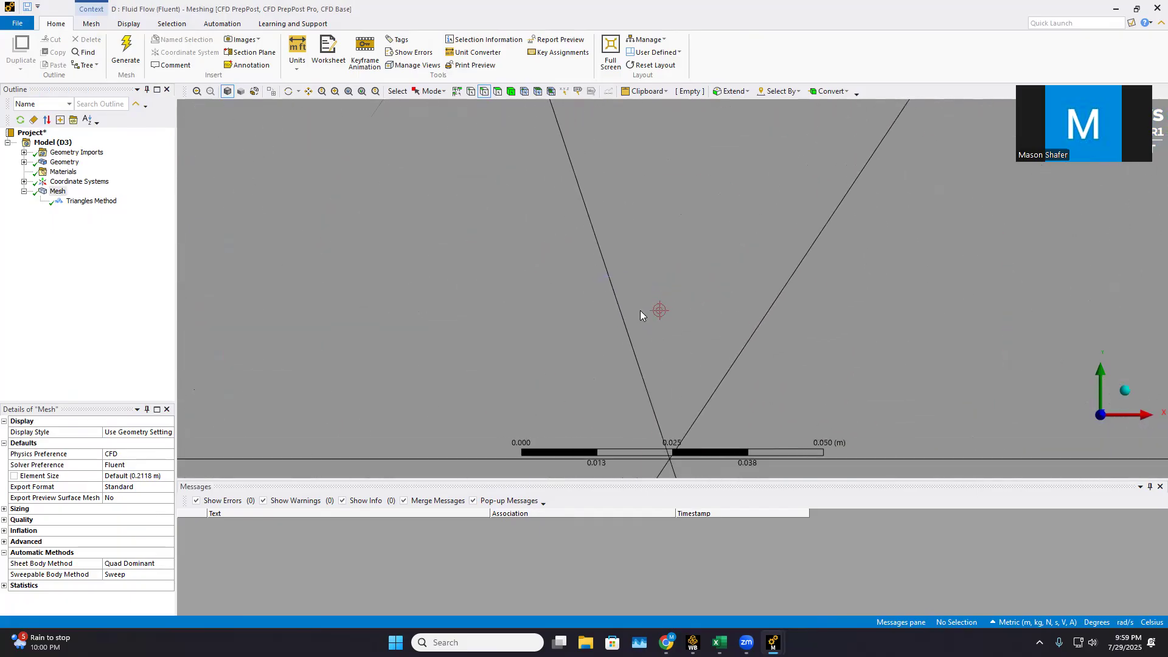
right_click(55, 256)
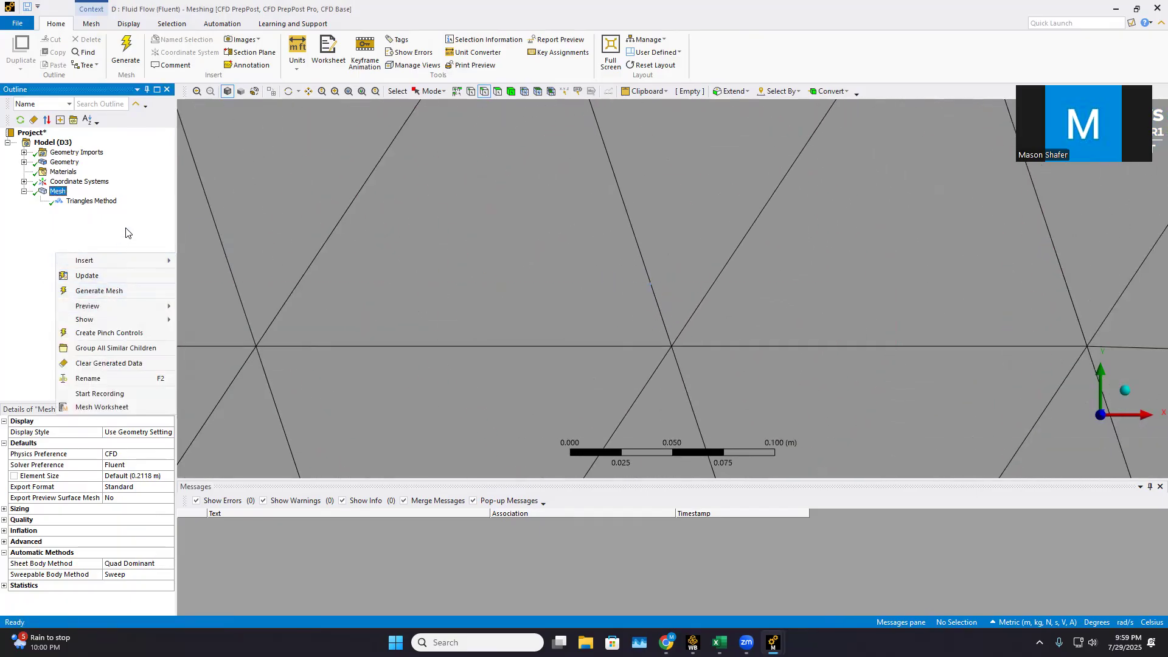
left_click(92, 201)
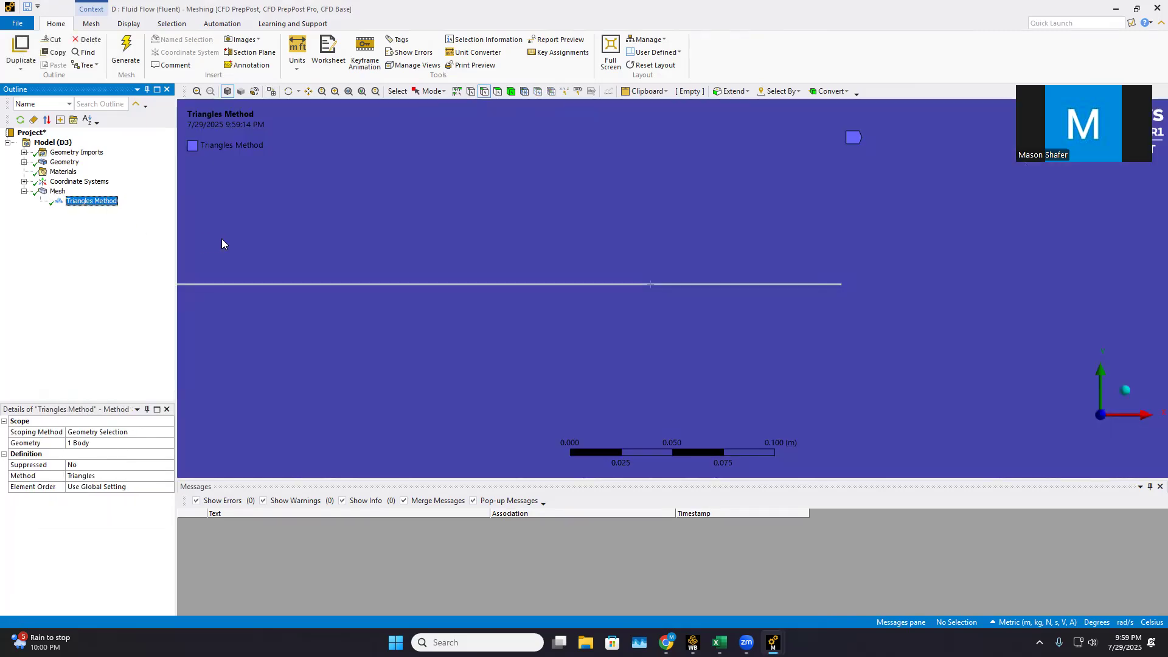
left_click(57, 192)
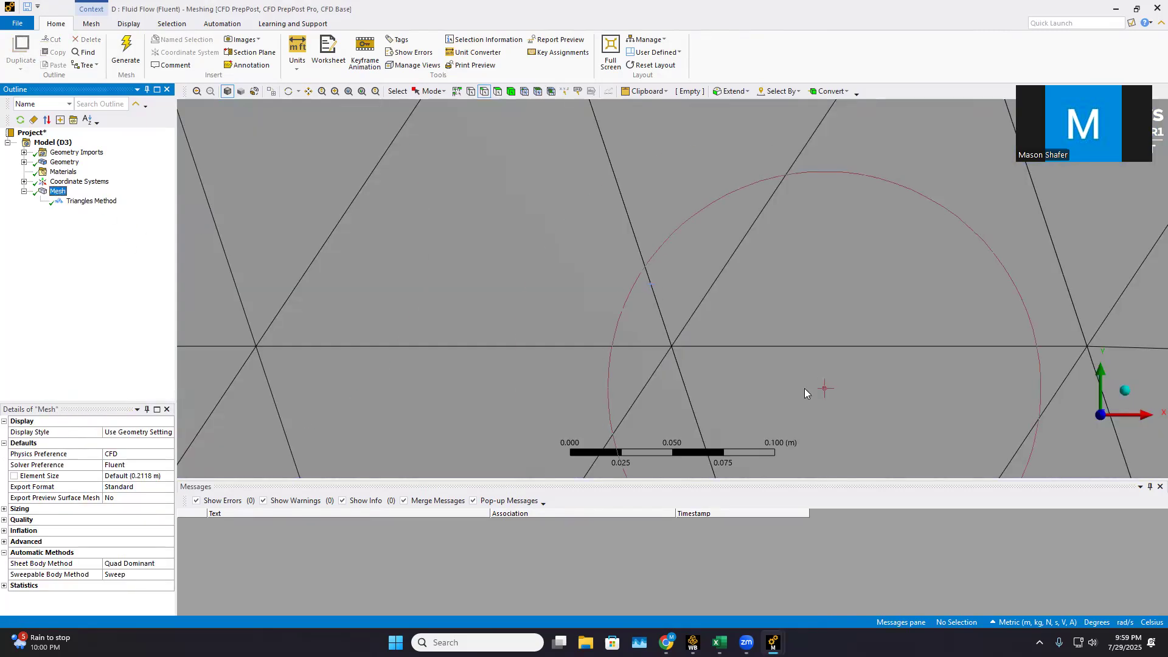
scroll(547, 362, "up", 5)
scroll(462, 304, "down", 3)
scroll(451, 296, "up", 3)
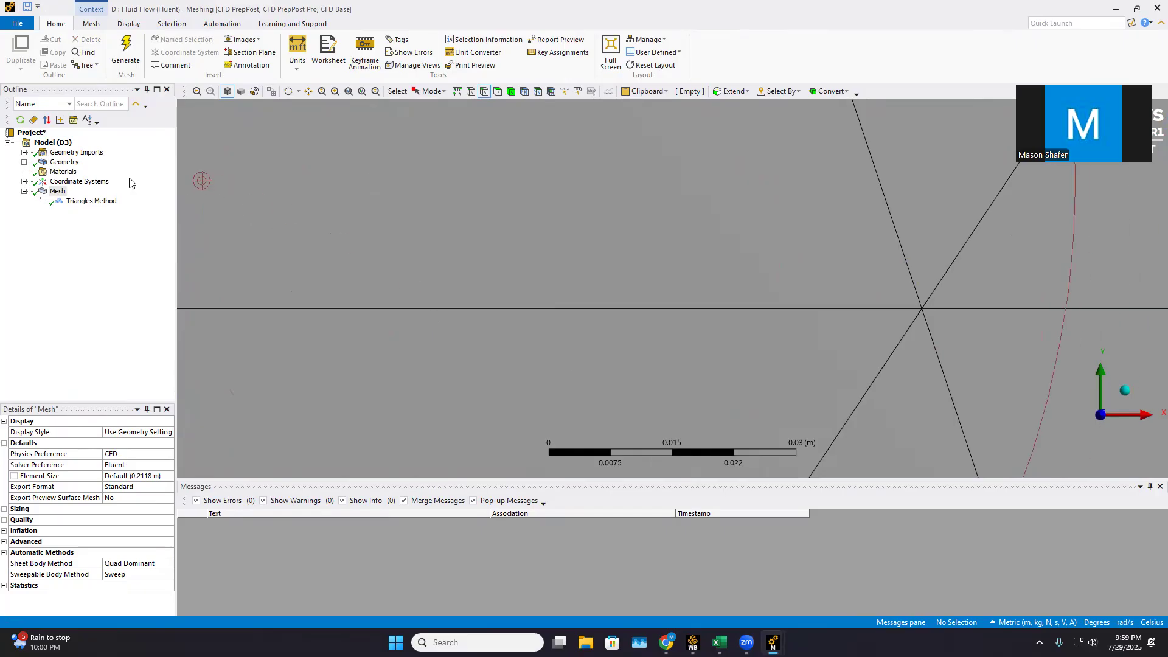
Insert a Sizing control under the mesh and scope it to the thin plate's two long edges
left_click(105, 203)
scroll(632, 234, "up", 3)
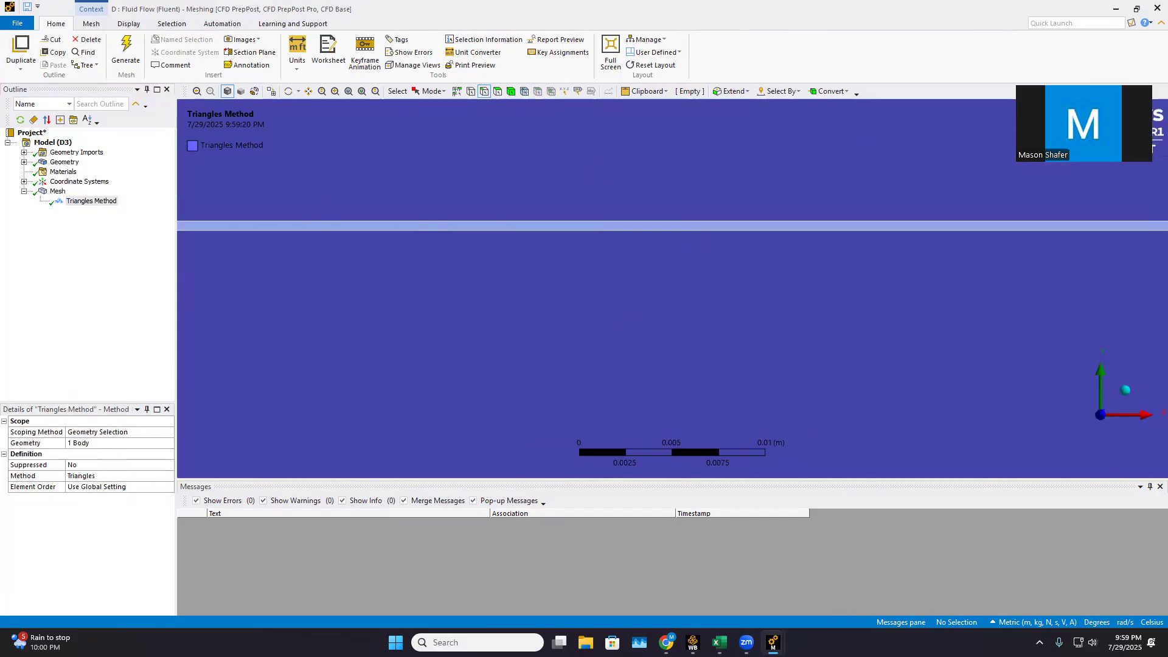
right_click(58, 192)
mouse_move(110, 197)
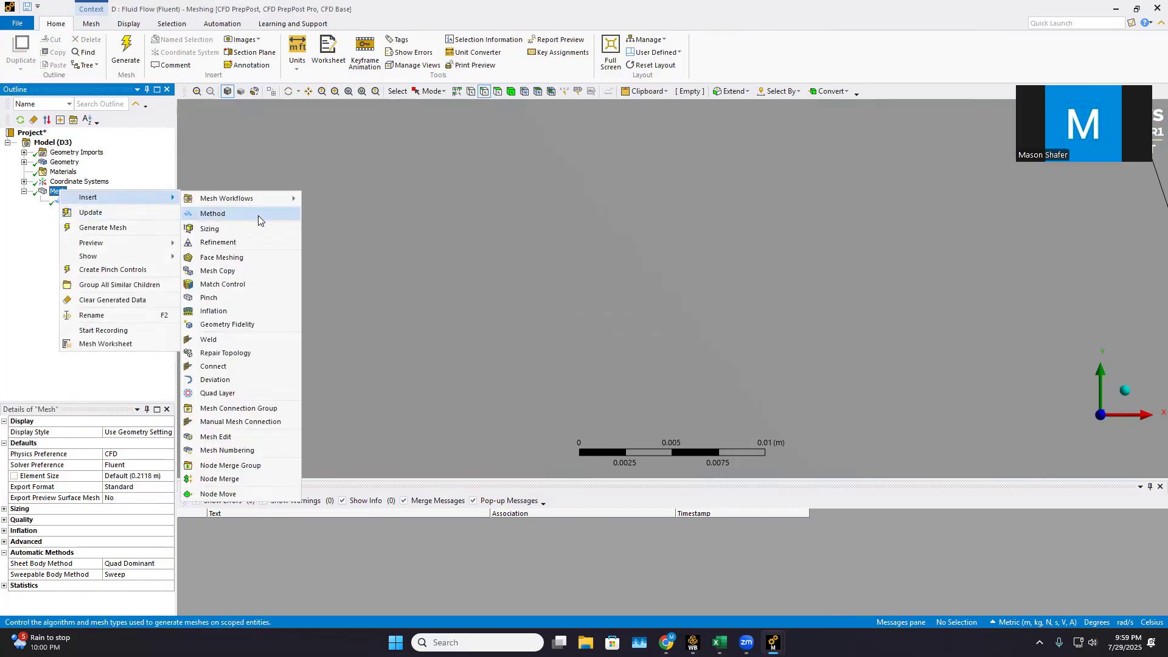
left_click(233, 231)
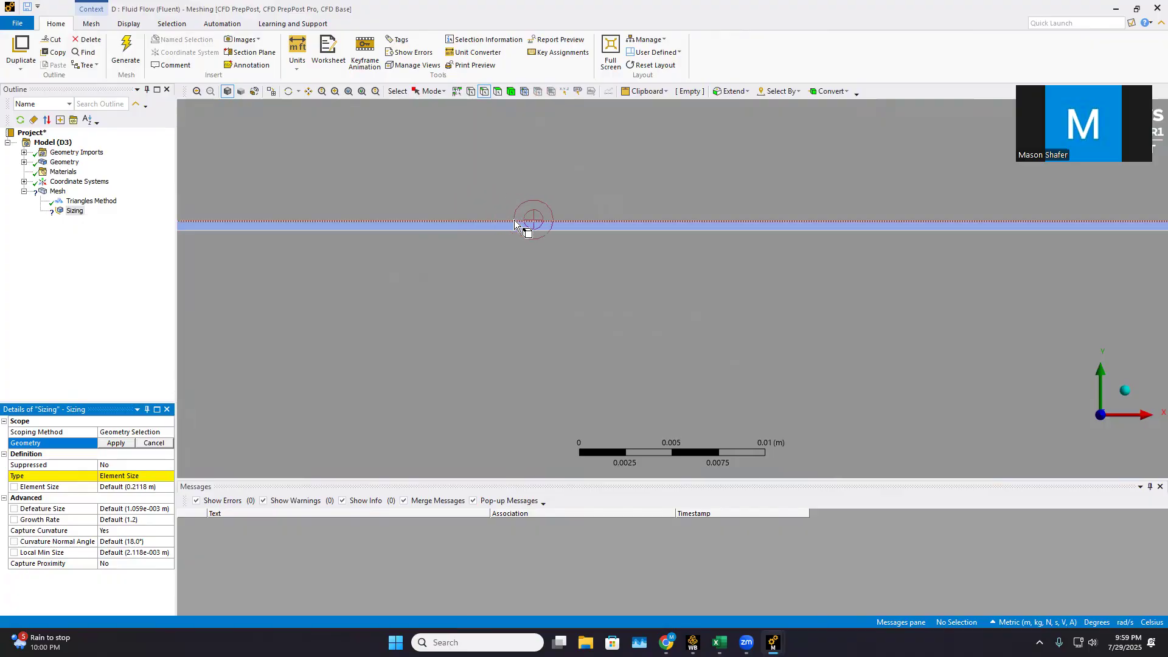
left_click(516, 221)
left_click(518, 230, "ctrl")
left_click(121, 442)
Set the long-edge sizing type to Number of Divisions with 1000 divisions
left_click(140, 476)
left_click(139, 476)
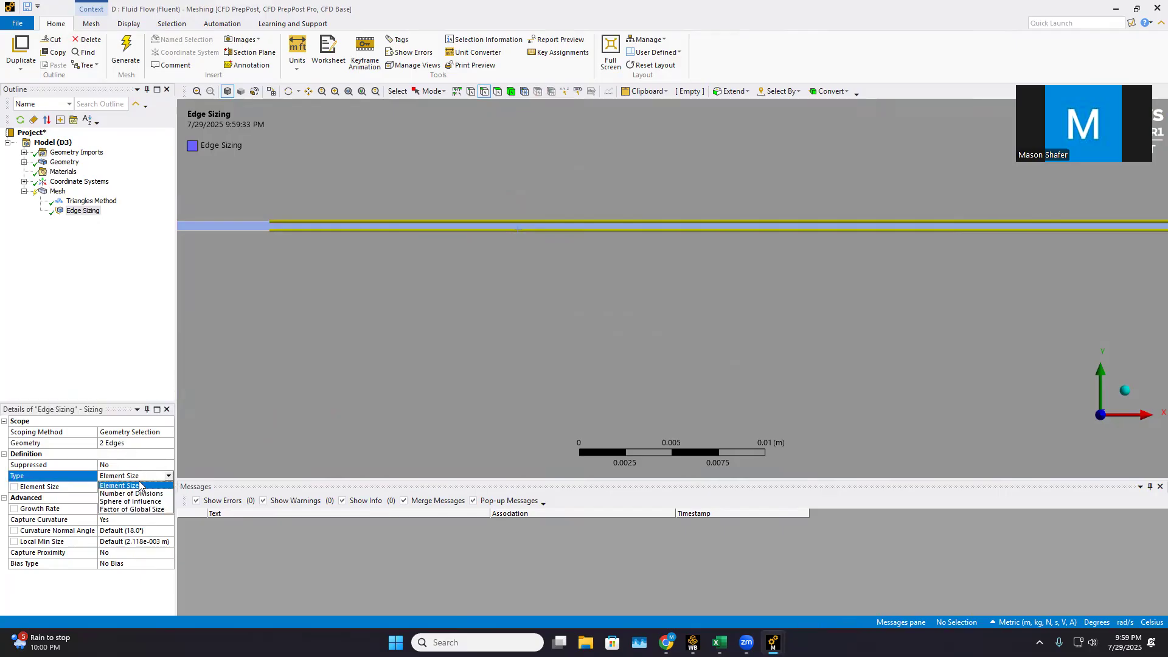
left_click(134, 493)
left_click(135, 490)
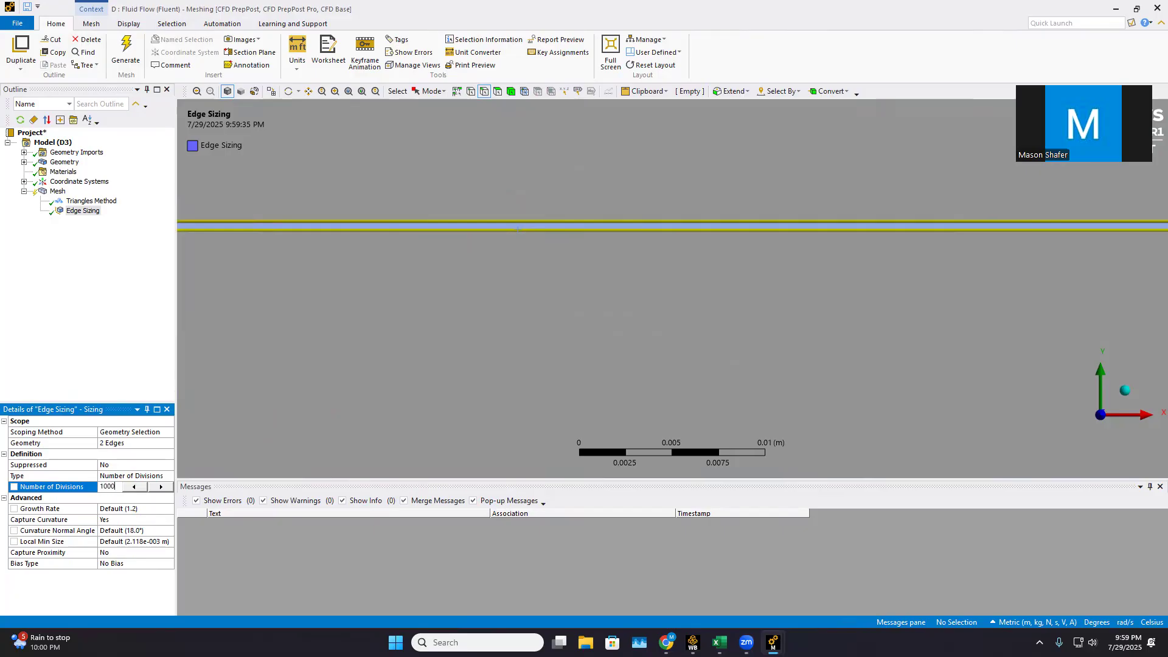
type("1000")
Turn off Capture Curvature for the long-edge sizing and set its behavior to Hard
left_click(139, 520)
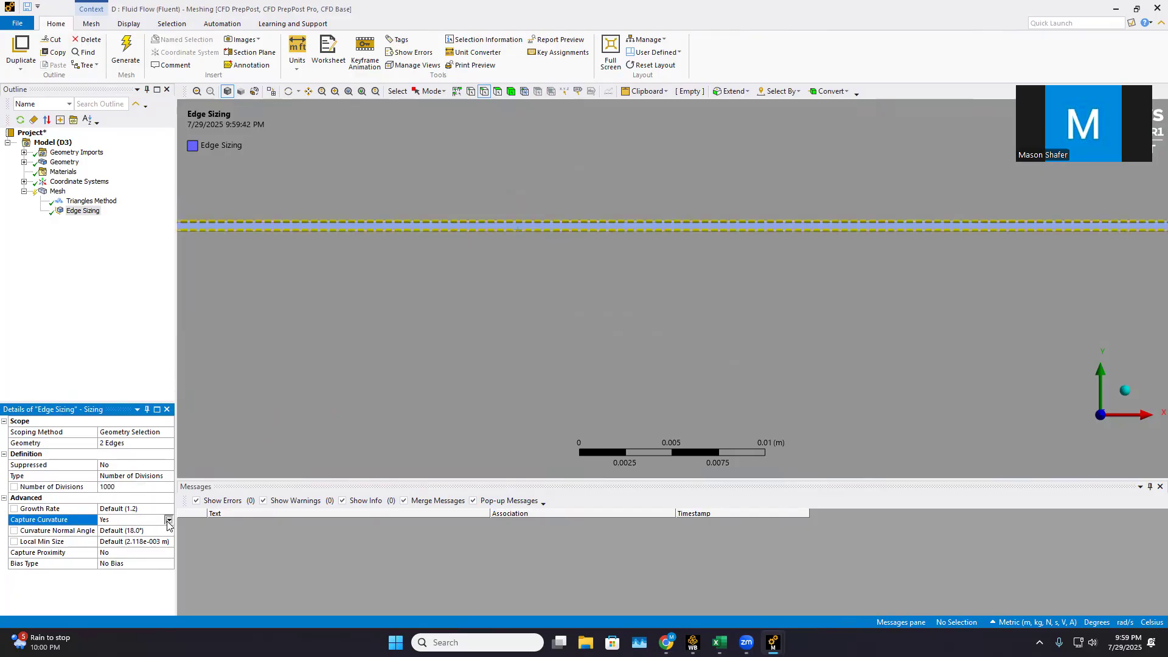
left_click(168, 520)
left_click(158, 529)
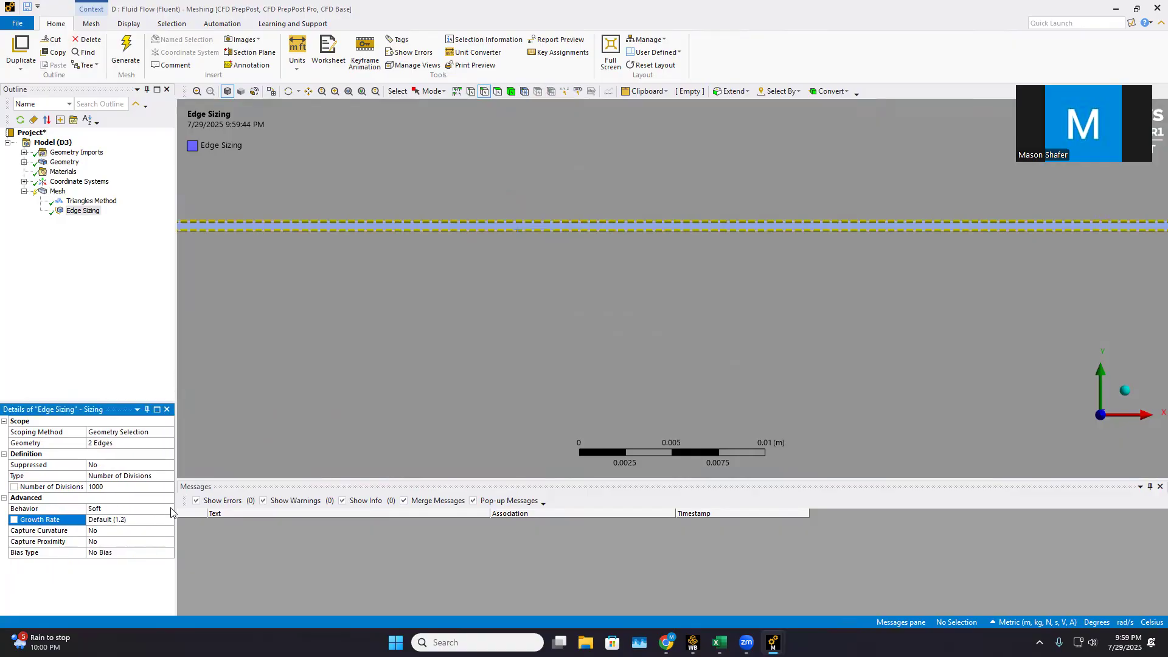
left_click(168, 509)
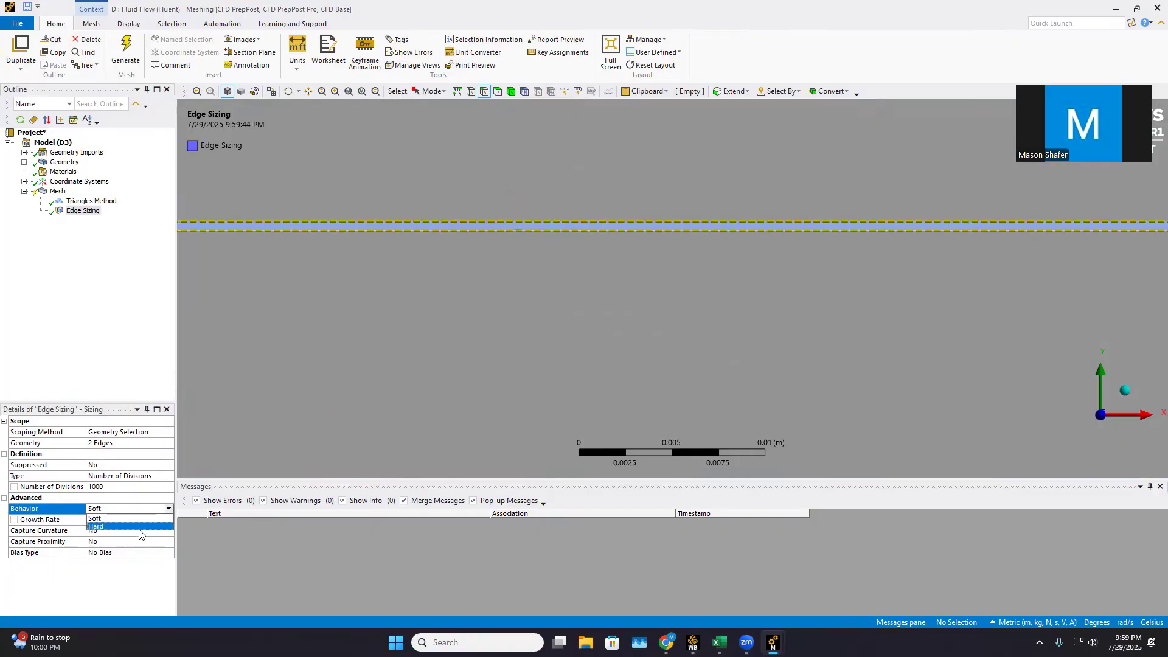
left_click(139, 527)
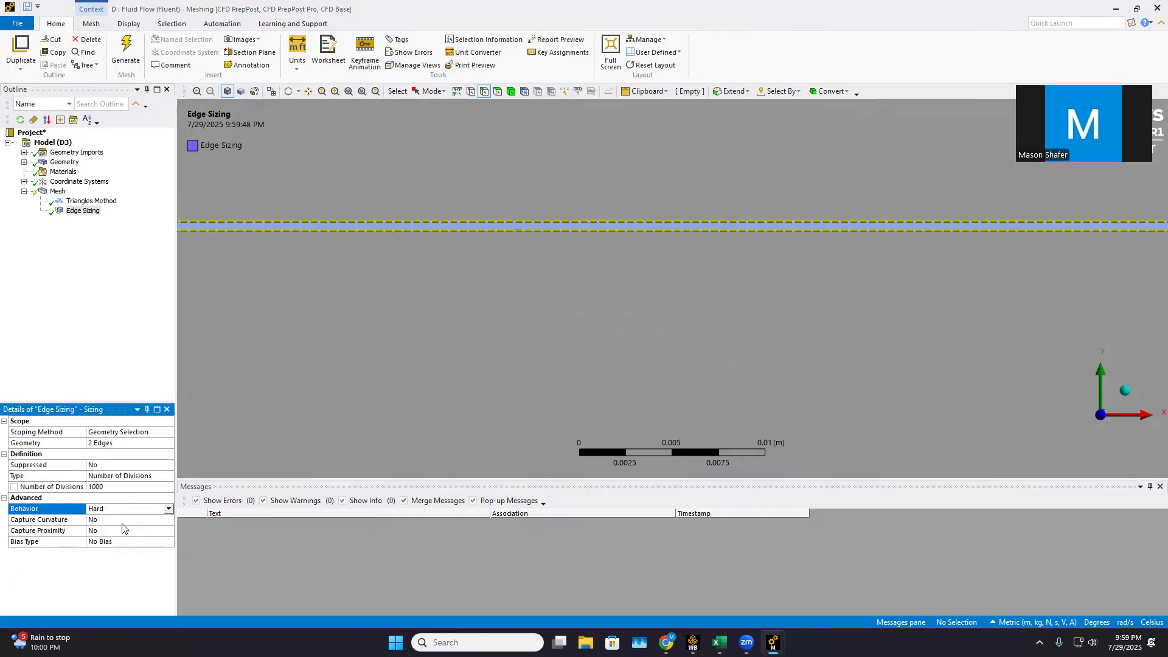
Generate the mesh with the long-edge sizing and display the refined elements around the plate
left_click(127, 48)
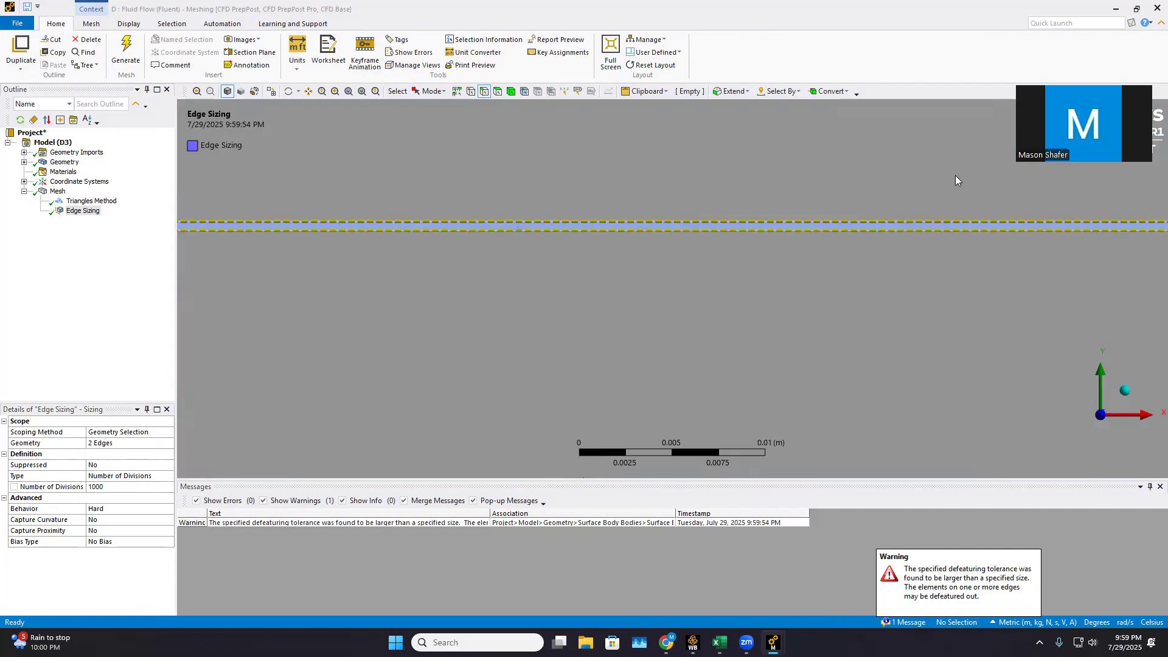
scroll(1149, 214, "down", 8)
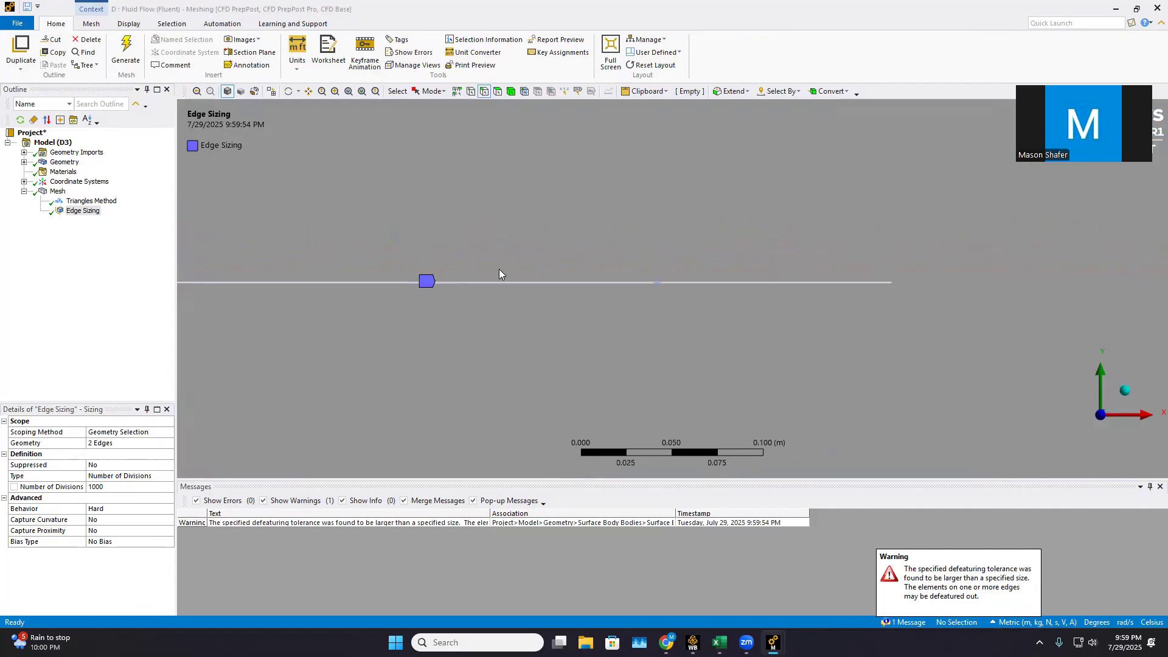
scroll(459, 293, "down", 7)
left_click(58, 191)
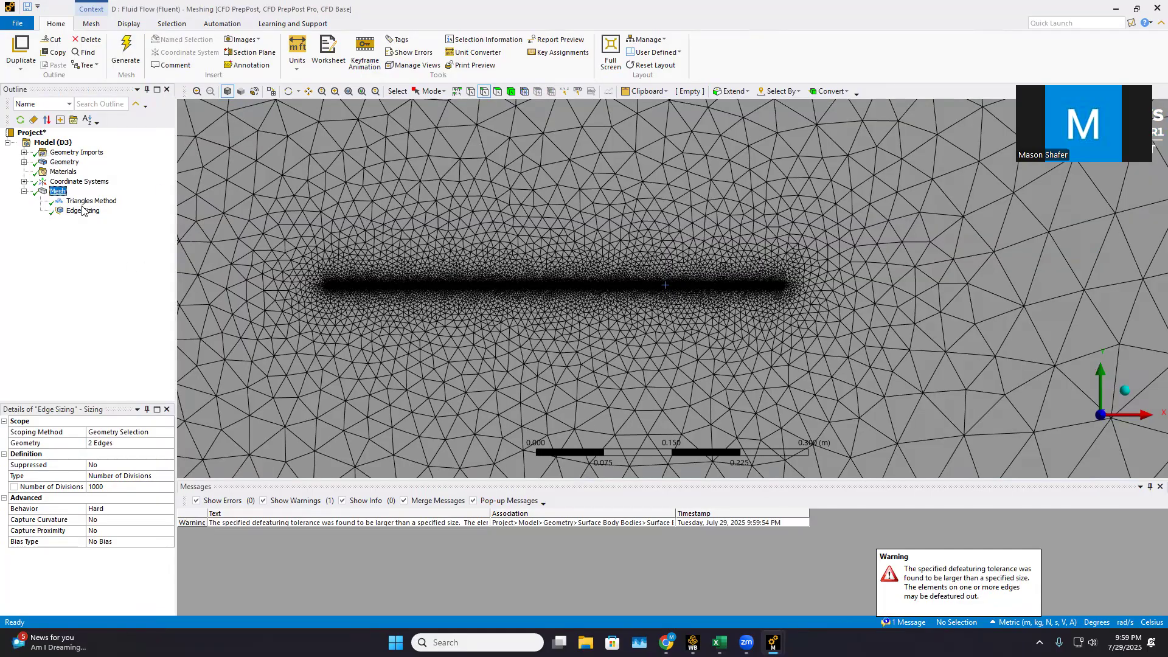
Insert a second Sizing control under the mesh and scope it to the thin plate's two short end edges
right_click(55, 191)
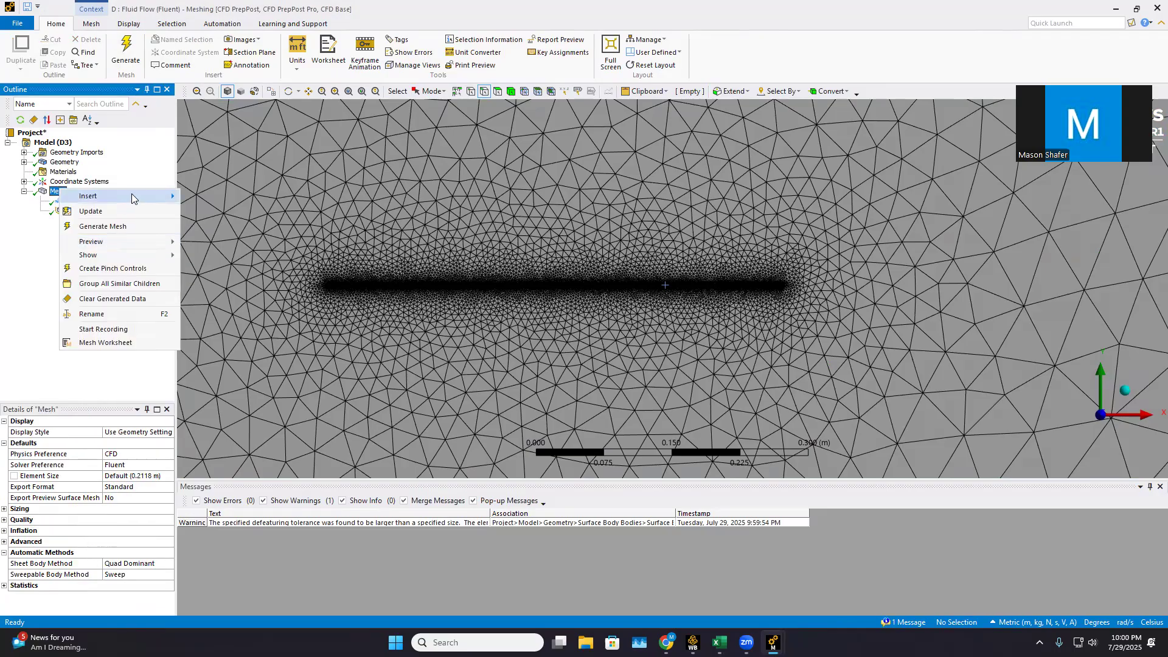
mouse_move(149, 201)
left_click(214, 227)
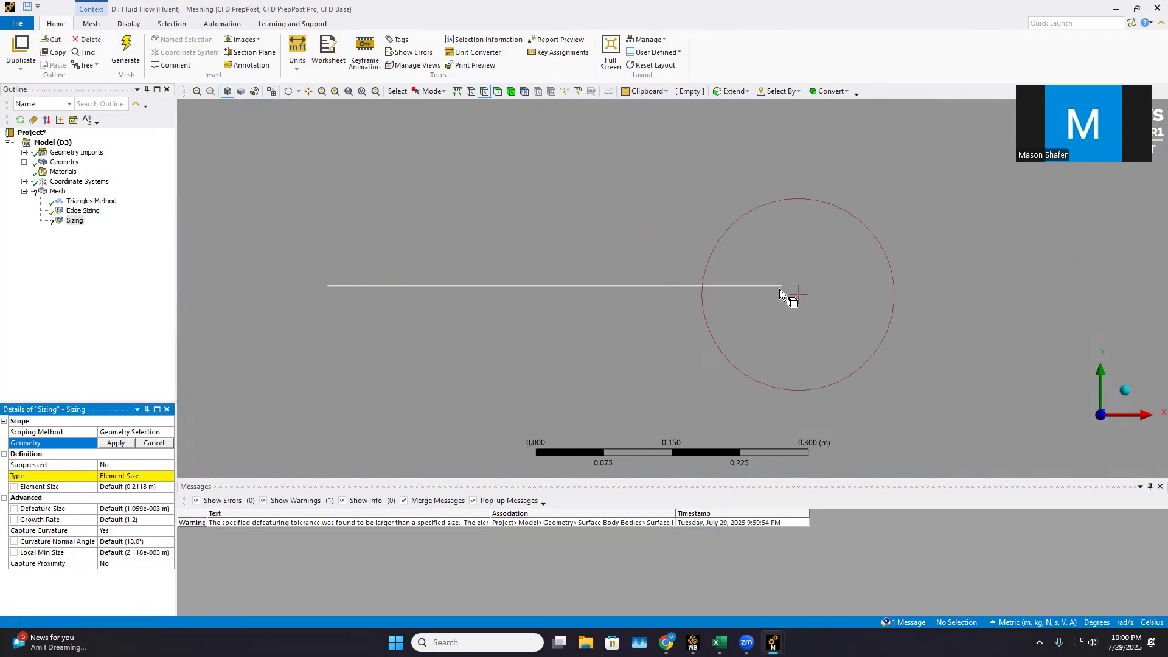
scroll(812, 298, "up", 20)
scroll(588, 230, "up", 6)
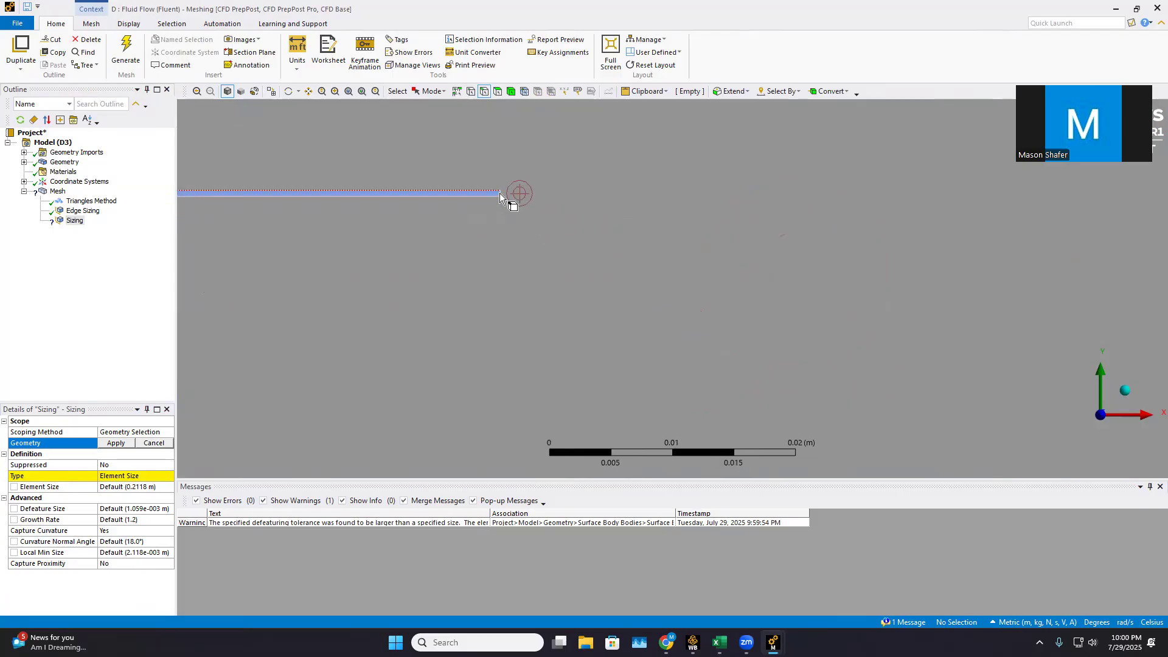
left_click(505, 200)
scroll(339, 263, "down", 15)
scroll(240, 302, "down", 10)
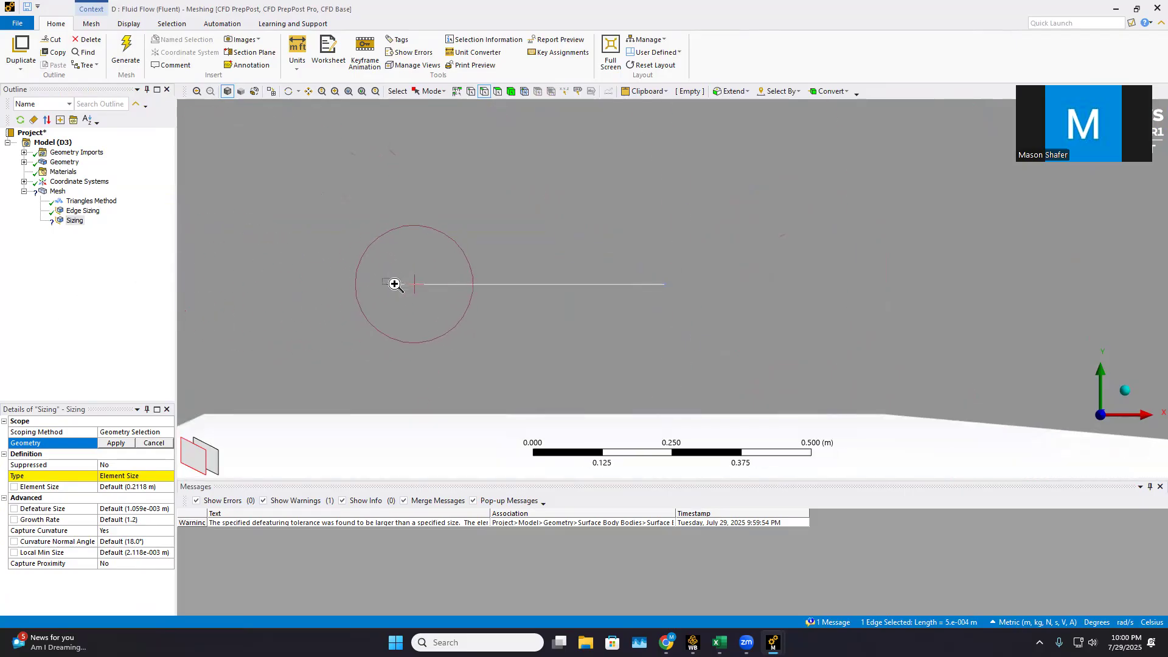
scroll(395, 284, "up", 20)
scroll(609, 277, "up", 6)
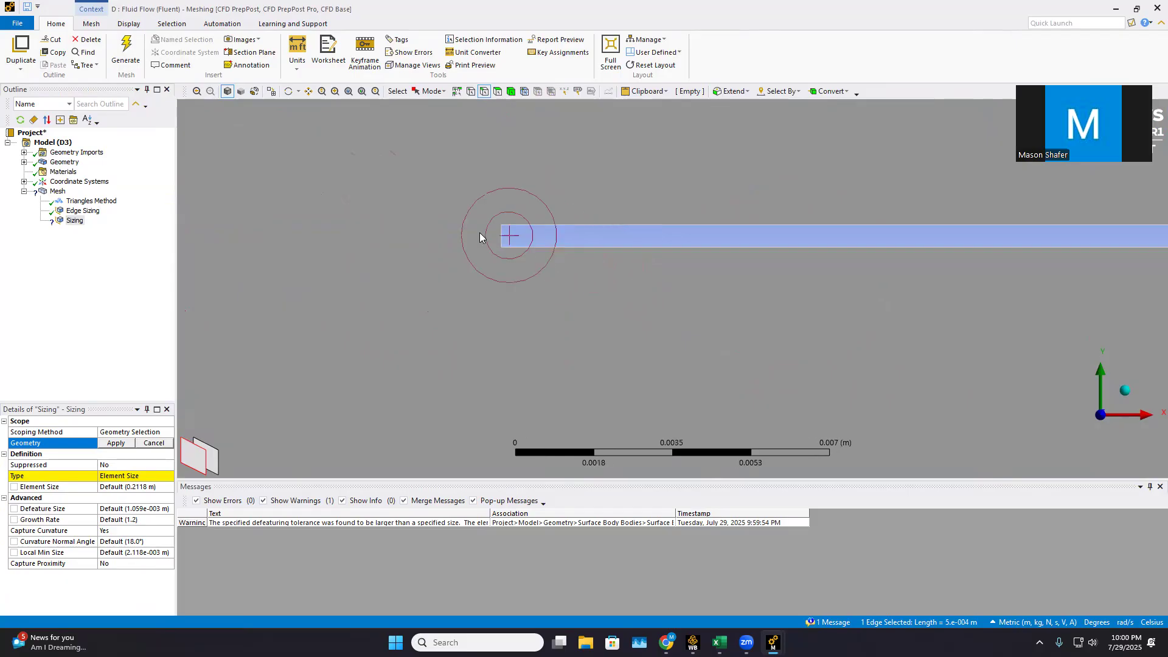
left_click(500, 241, "ctrl")
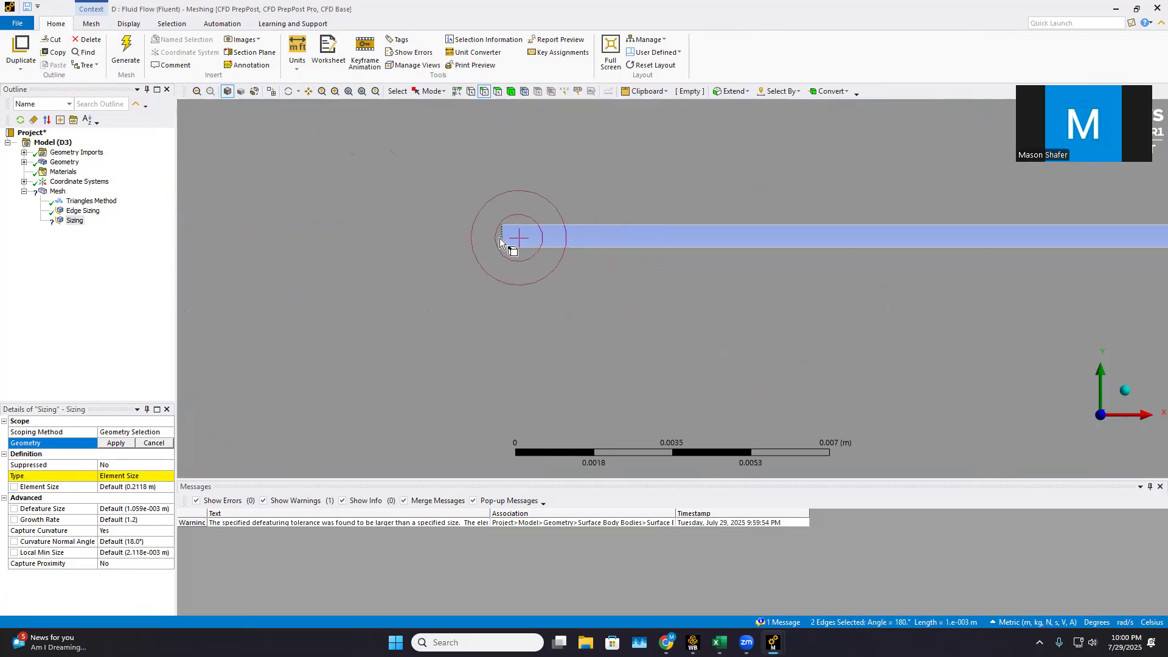
left_click(115, 444)
Set the short-edge sizing type to Number of Divisions with 50 divisions
left_click(154, 475)
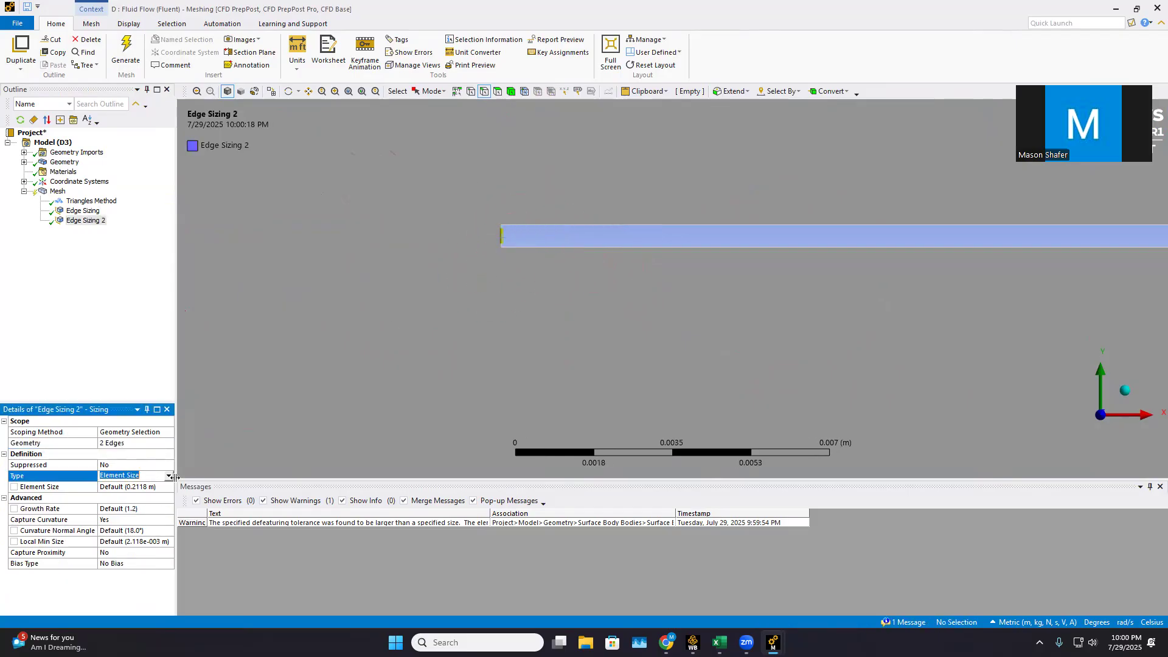
left_click(169, 477)
left_click(121, 494)
left_click(119, 487)
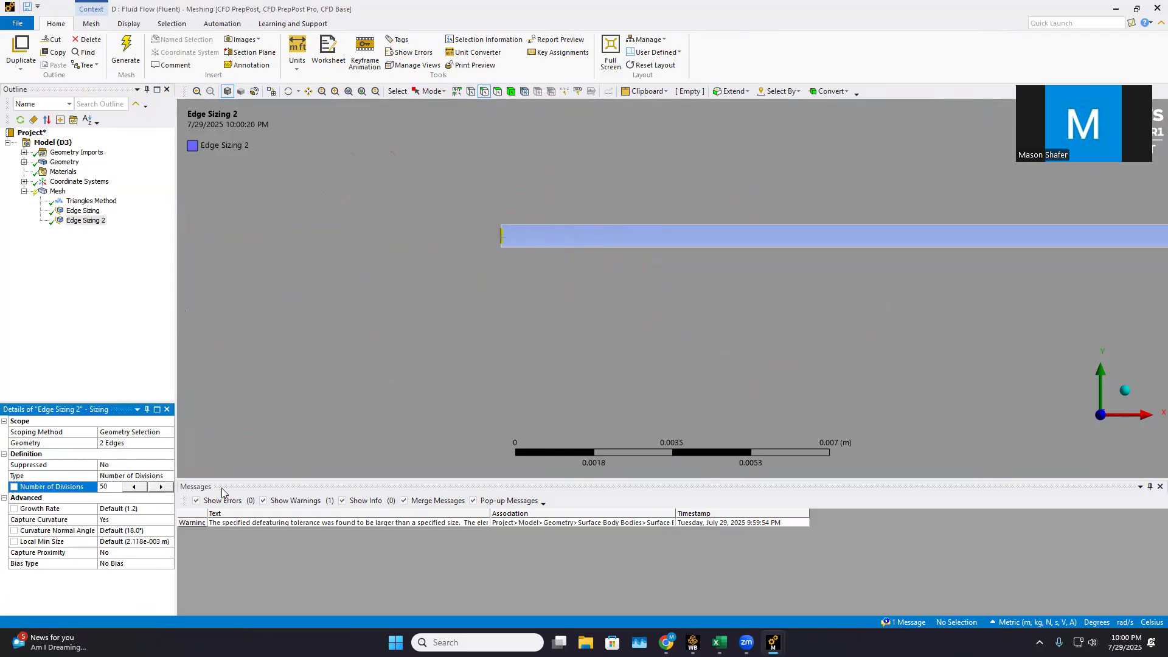
key("Return")
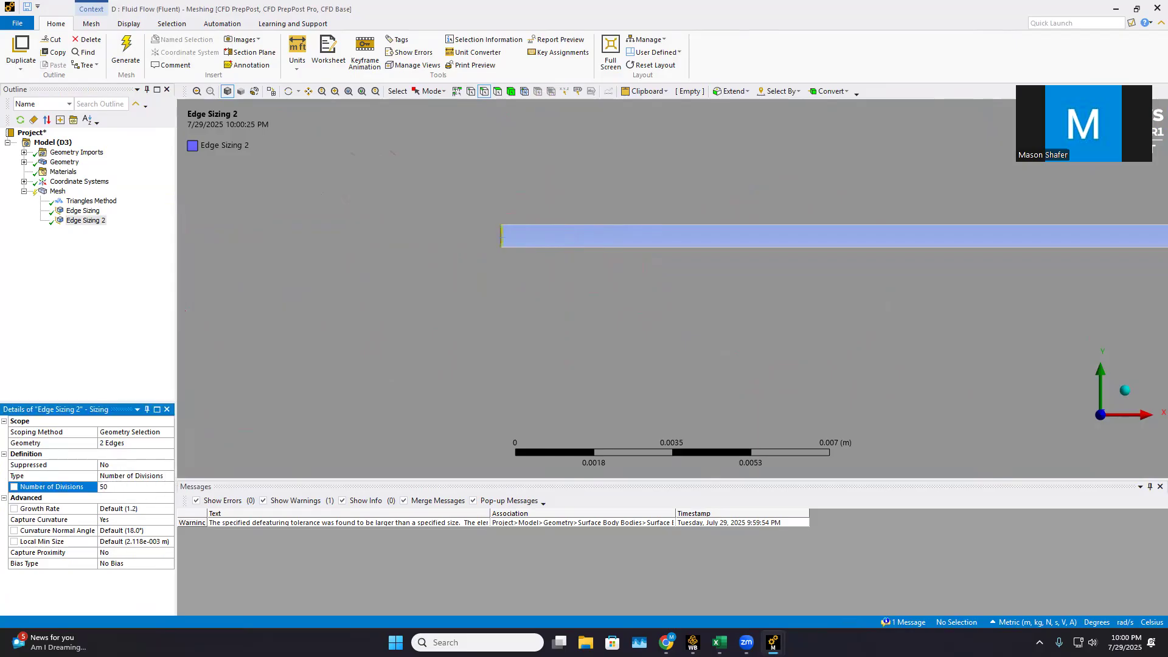
Turn off Capture Curvature and set Hard behavior for the short-edge sizing, and regenerate the mesh
left_click(154, 522)
left_click(164, 520)
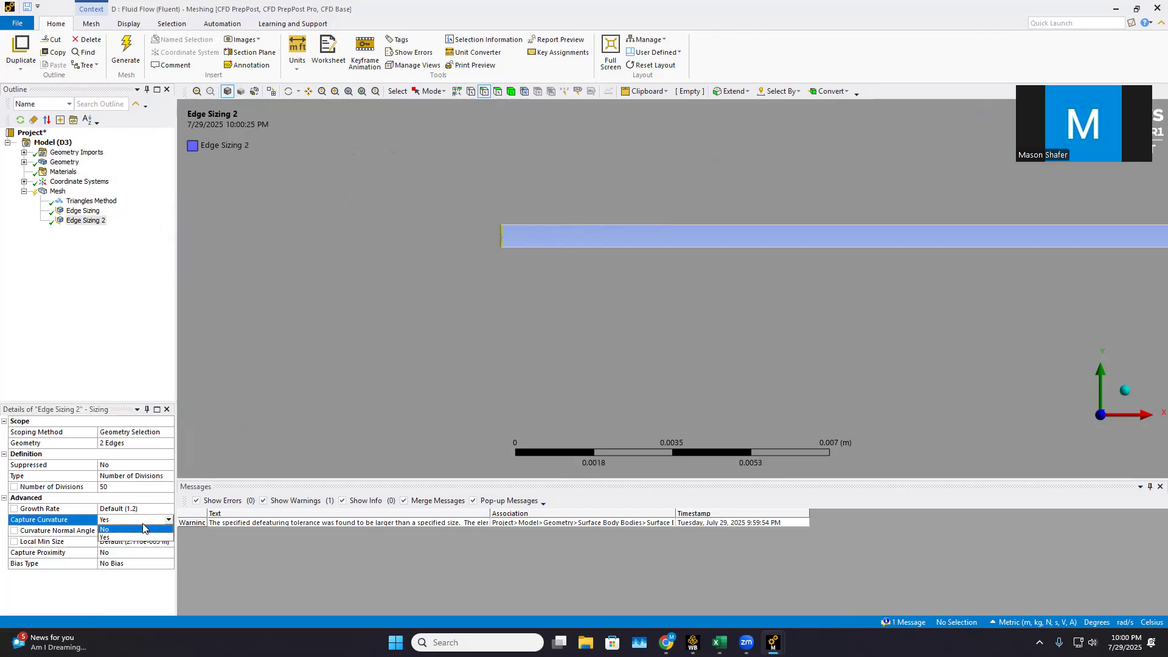
left_click(132, 534)
left_click(159, 510)
left_click(169, 509)
left_click(127, 529)
left_click(126, 52)
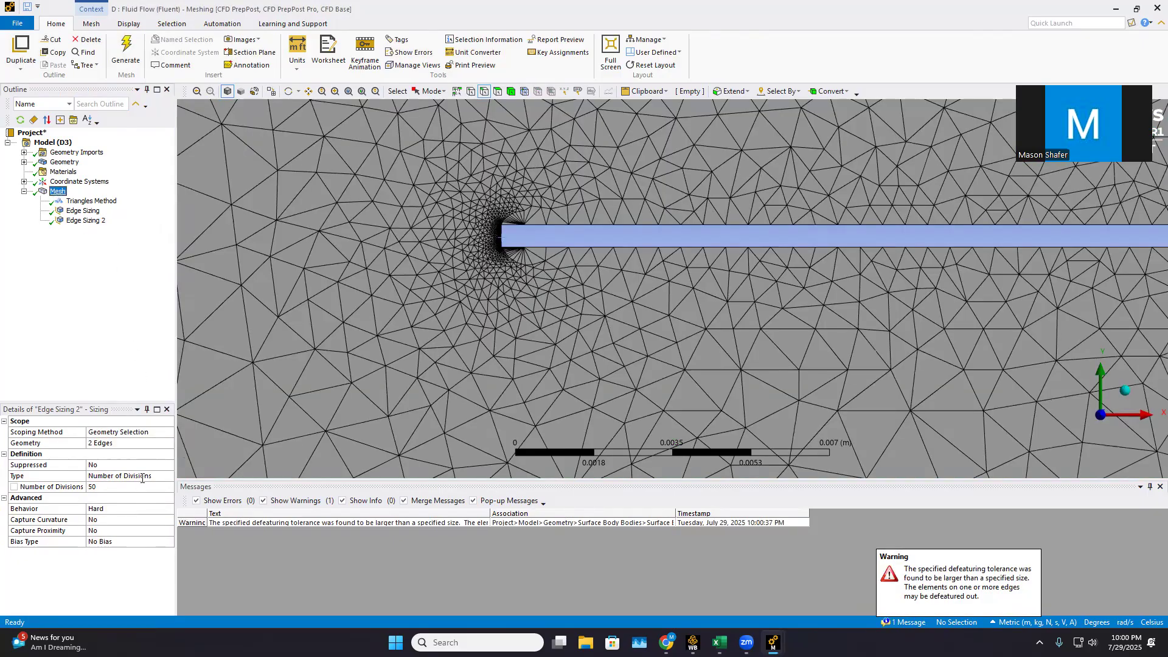
Set the global mesh element size to 0.01 m and regenerate the mesh
left_click(143, 477)
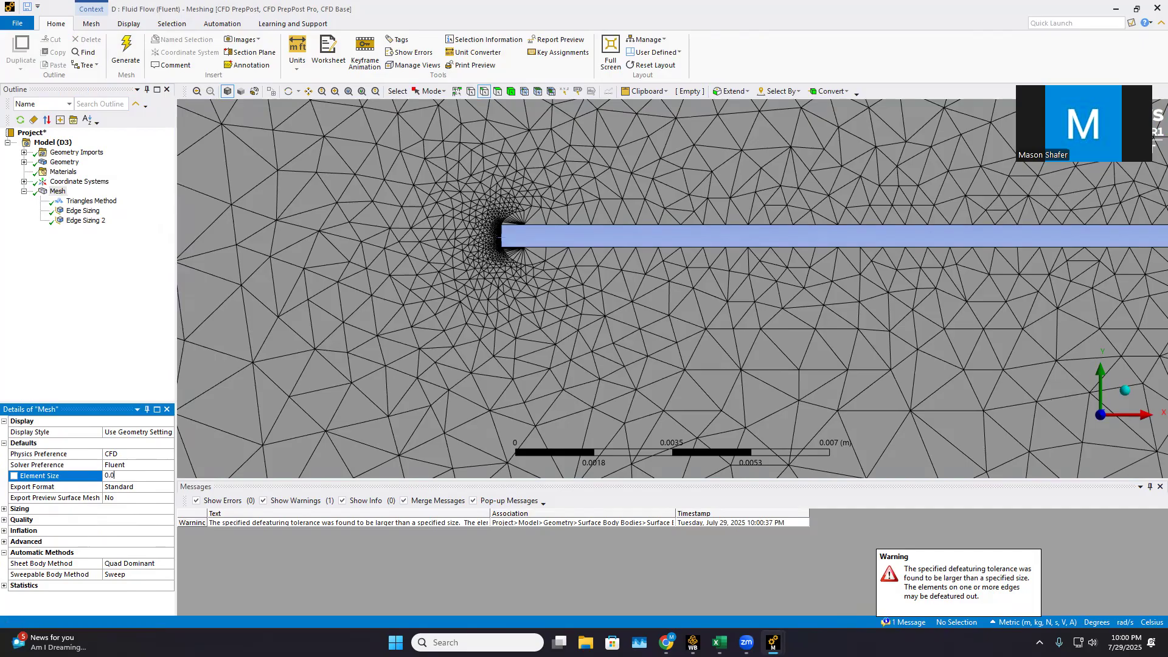
type("0.01")
left_click(225, 570)
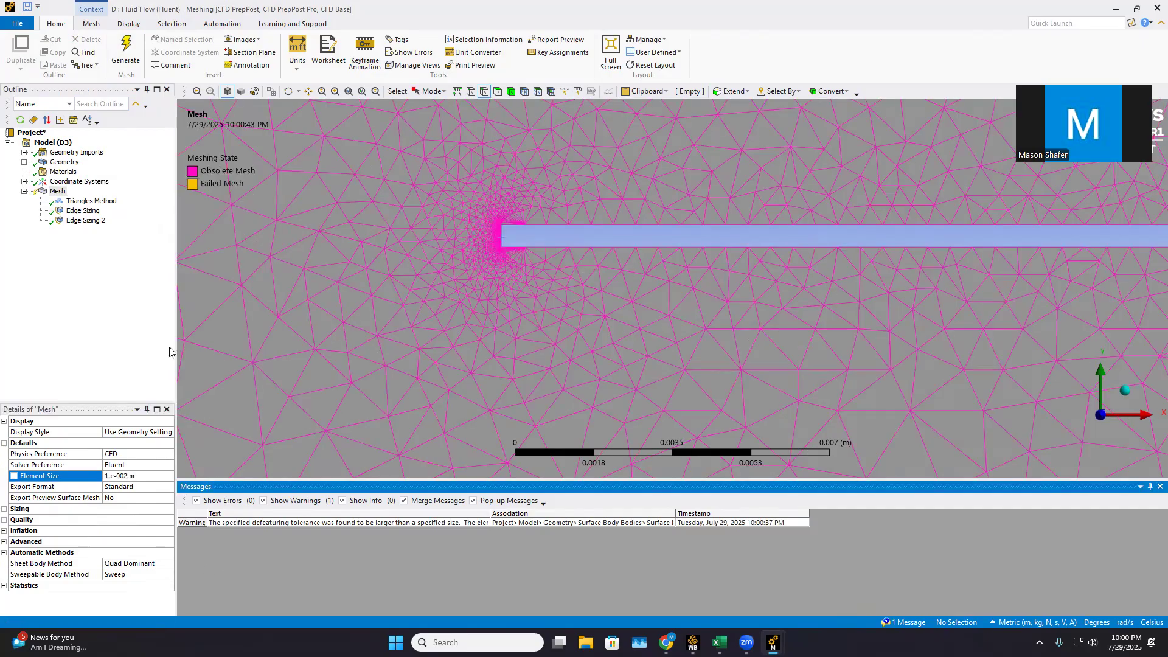
left_click(133, 58)
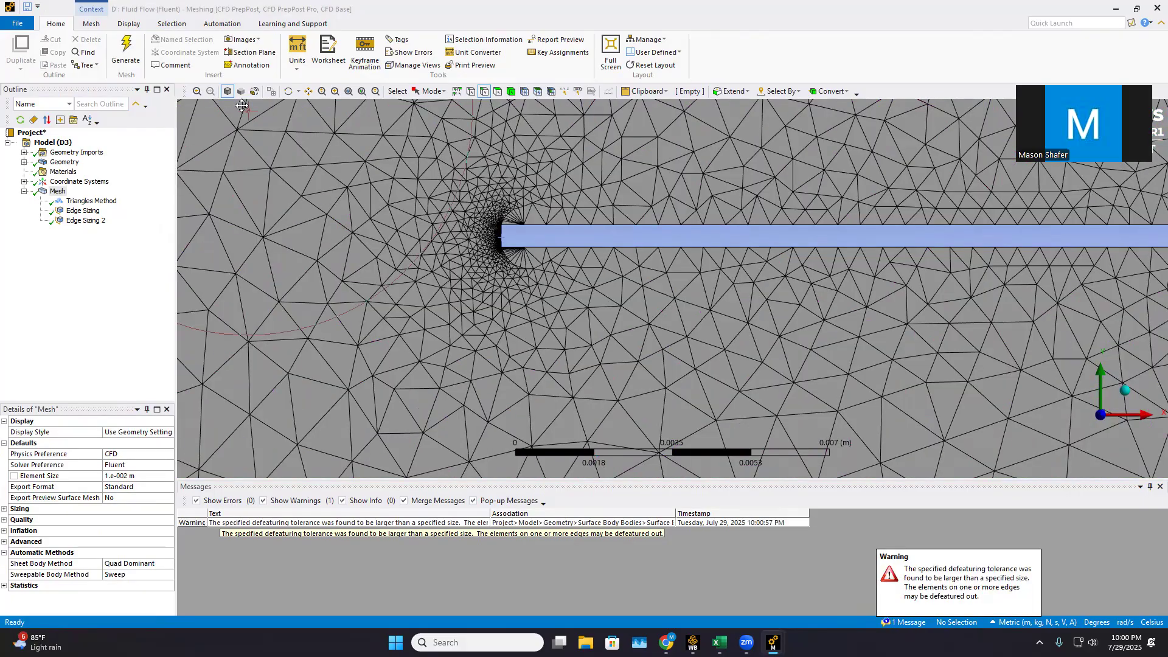
scroll(1023, 205, "down", 3)
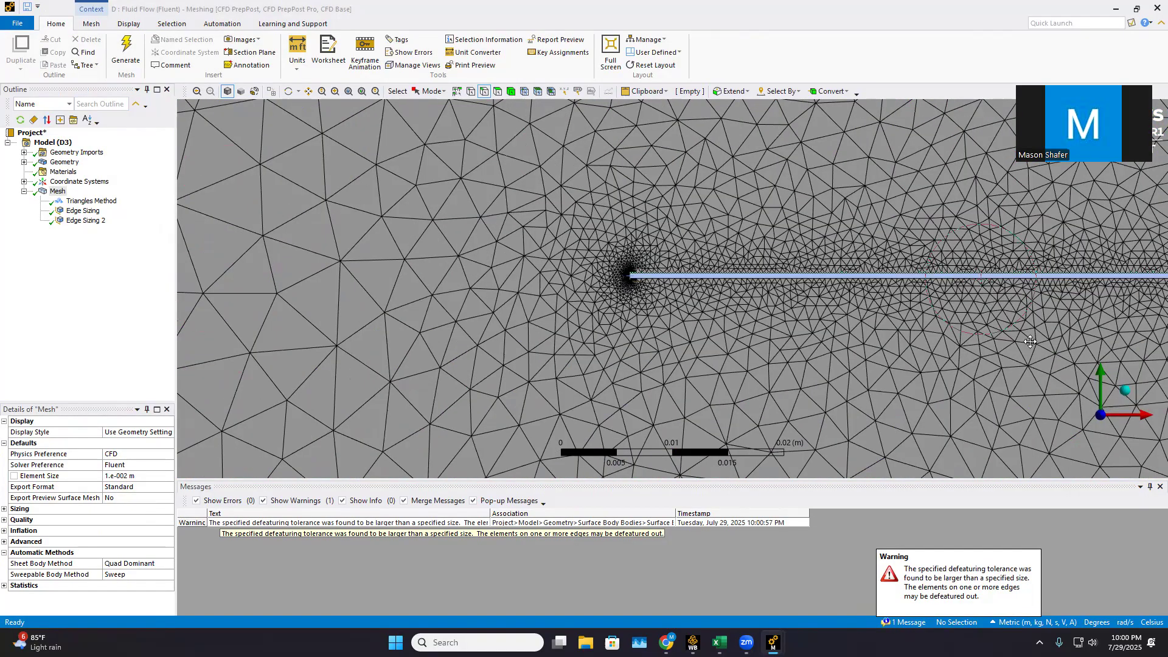
scroll(1046, 308, "down", 2)
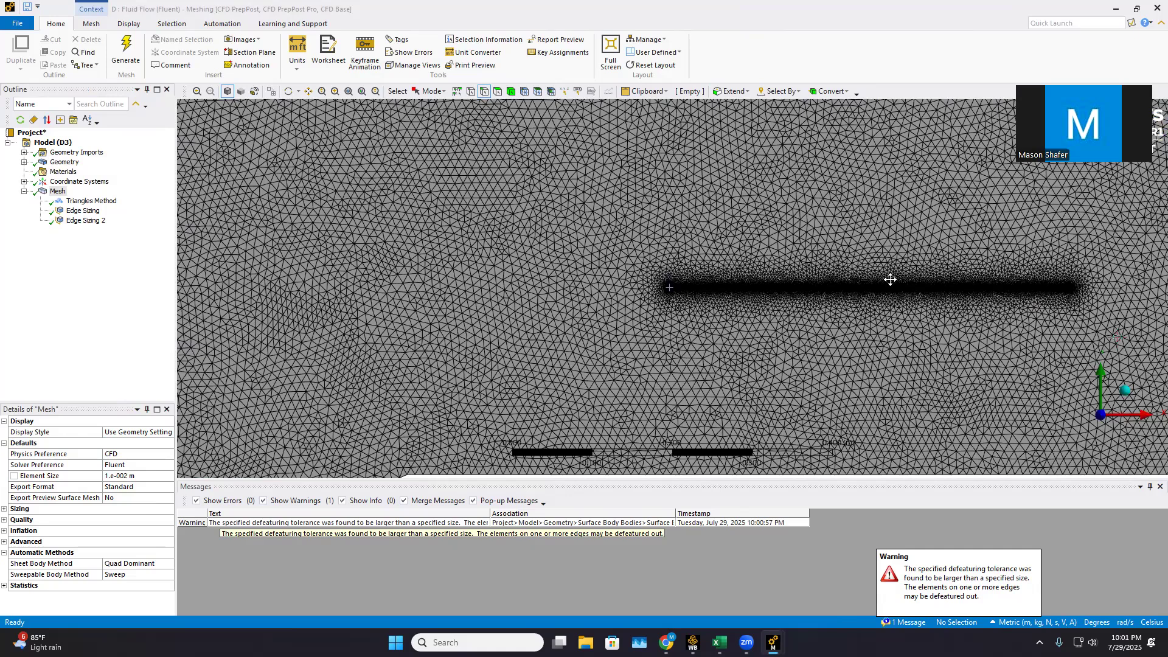
scroll(345, 272, "down", 5)
Create a named selection "inlet" on the vertical edge at the tunnel's wide converging end
left_click(481, 91)
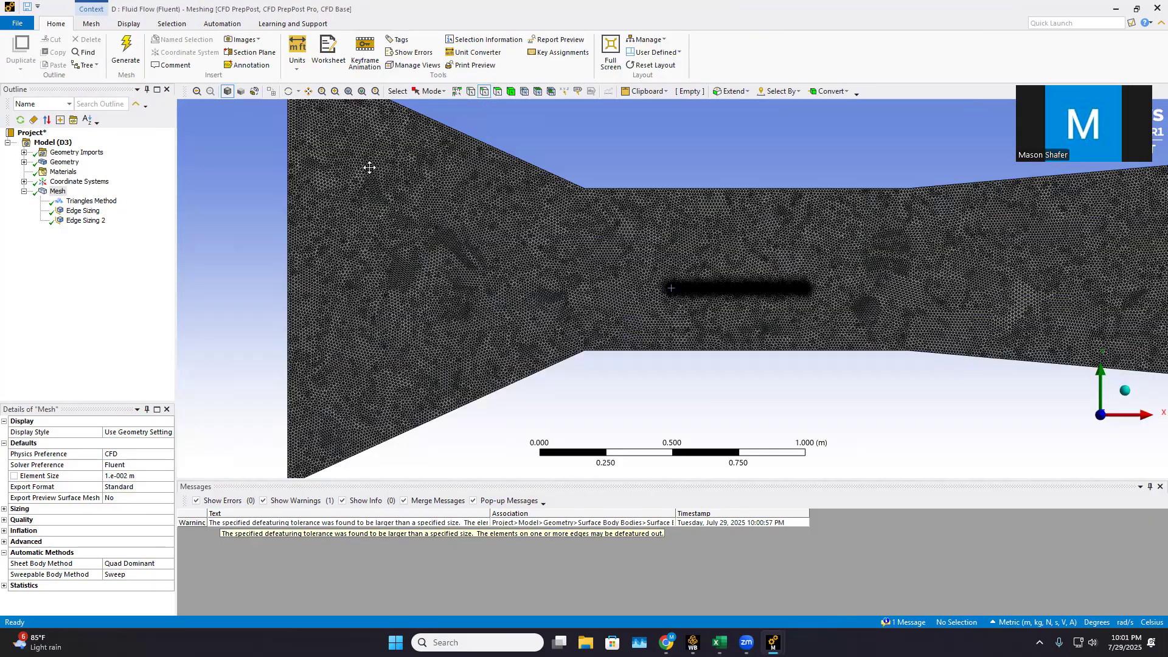
scroll(201, 206, "down", 3)
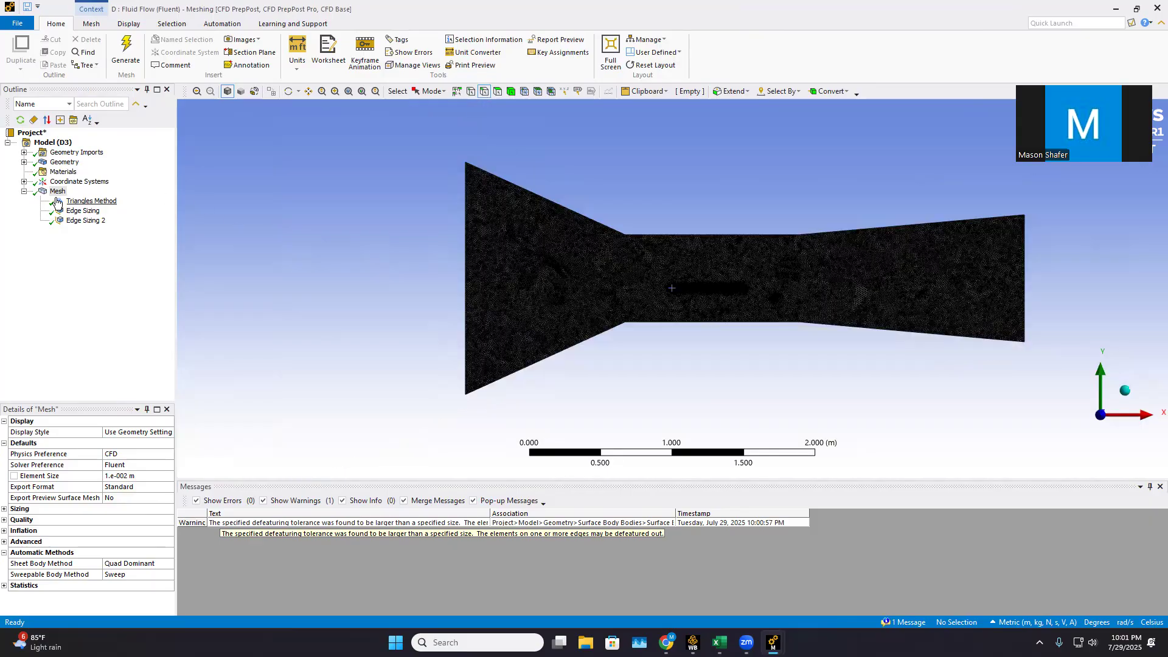
left_click(58, 192)
left_click(467, 263)
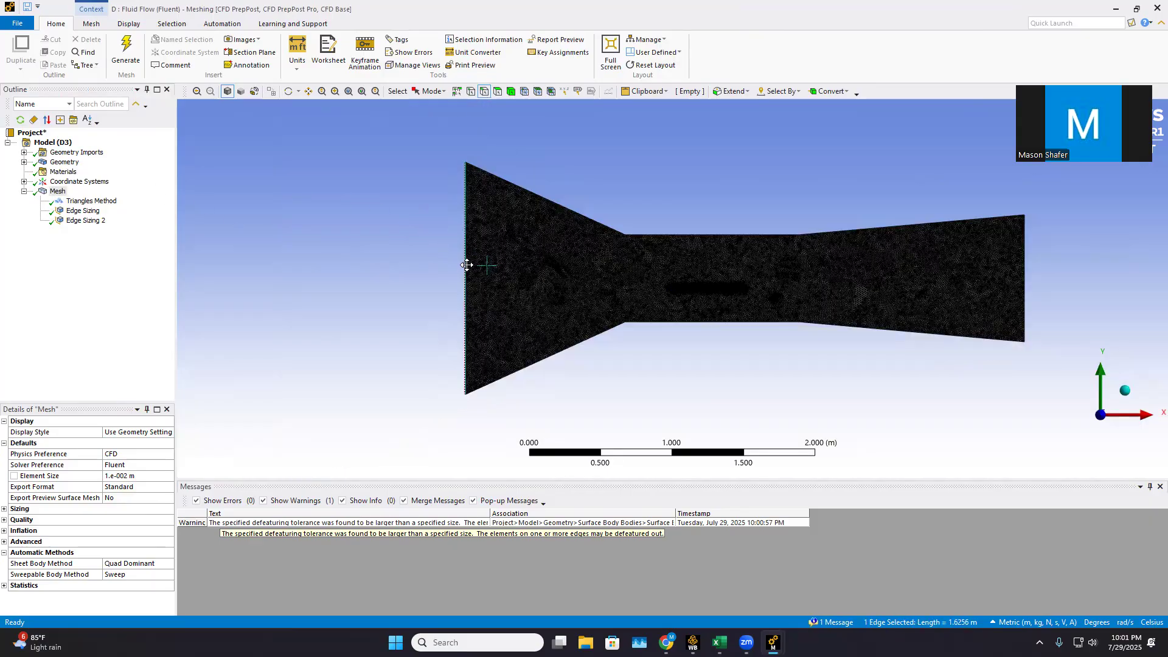
type("n")
type("i")
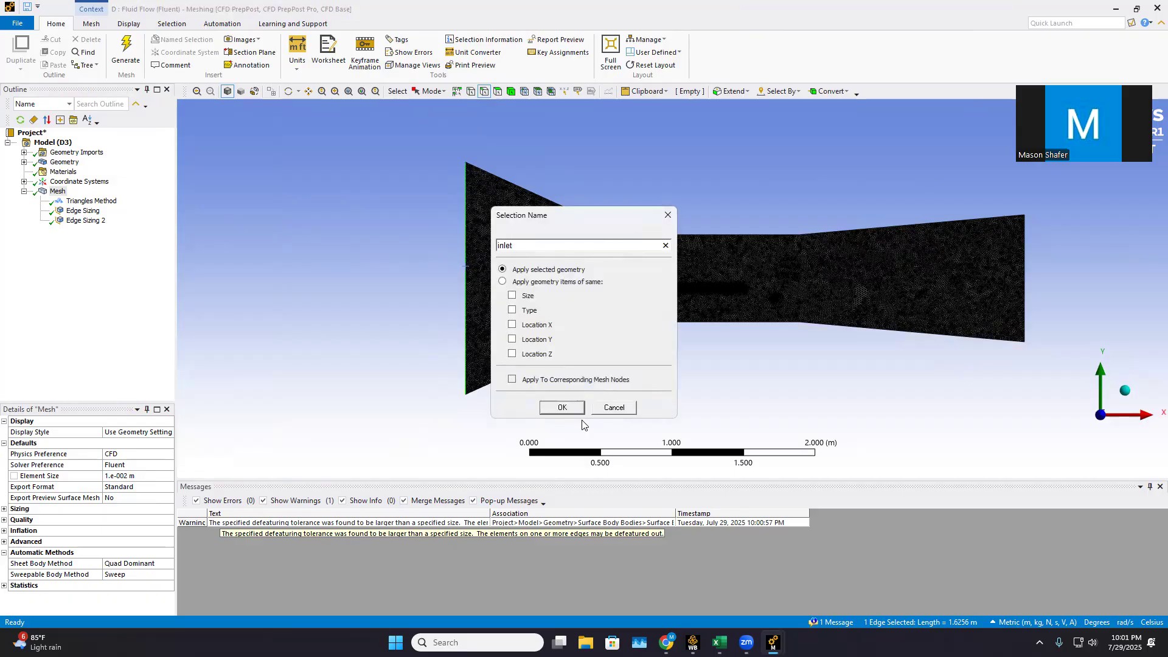
left_click(562, 408)
Create a named selection "outlet" on the vertical edge at the end of the tunnel's diverging section
left_click(1024, 264)
type("nout")
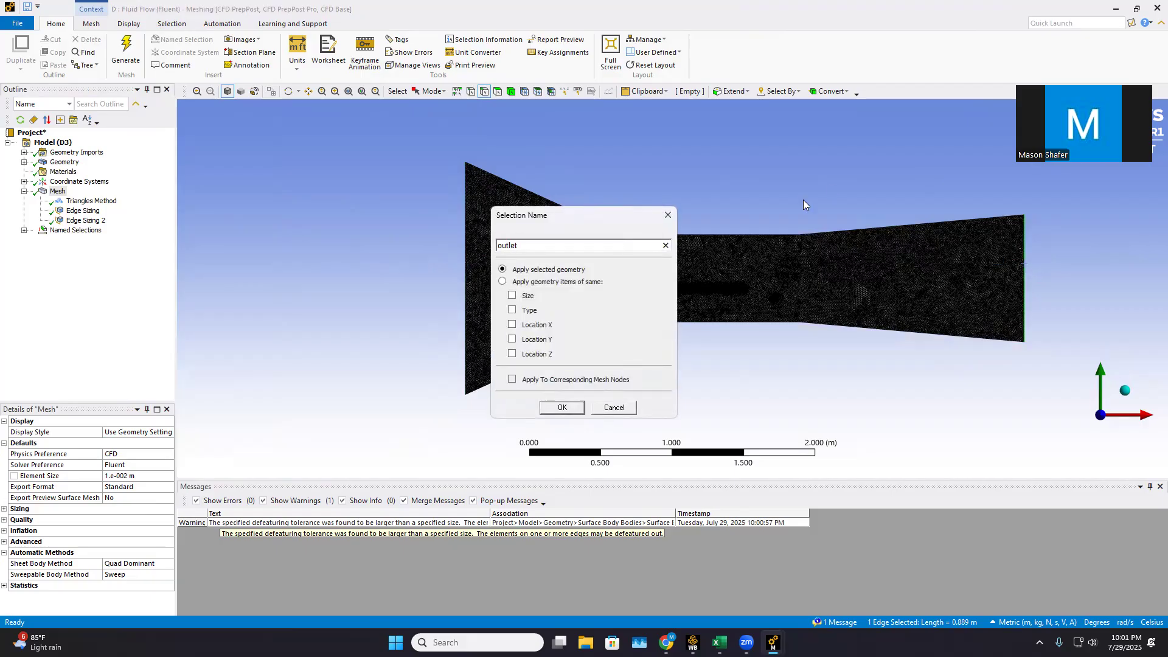
left_click(573, 407)
Select the tunnel's six upper and lower boundary edges and create the named selection "wind tunnel wall" from them
left_click(584, 216)
left_click(704, 235, "ctrl")
left_click(839, 235, "ctrl")
left_click(852, 326, "ctrl")
left_click(718, 322, "ctrl")
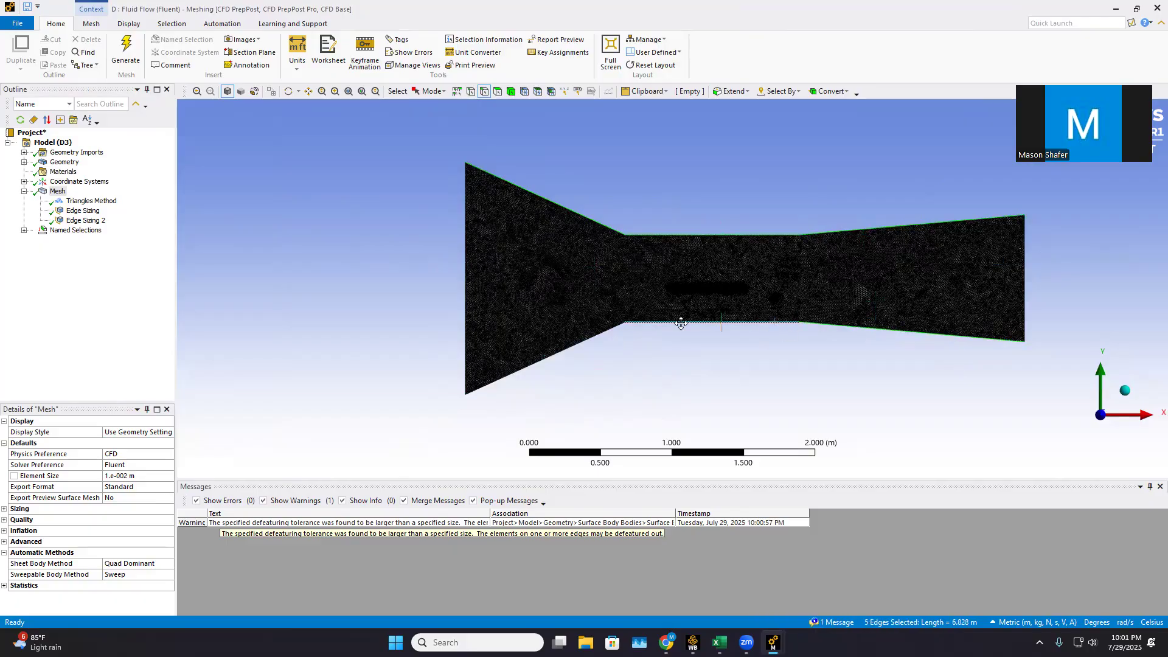
left_click(601, 339, "ctrl")
type("n")
type("wind tunnel wall")
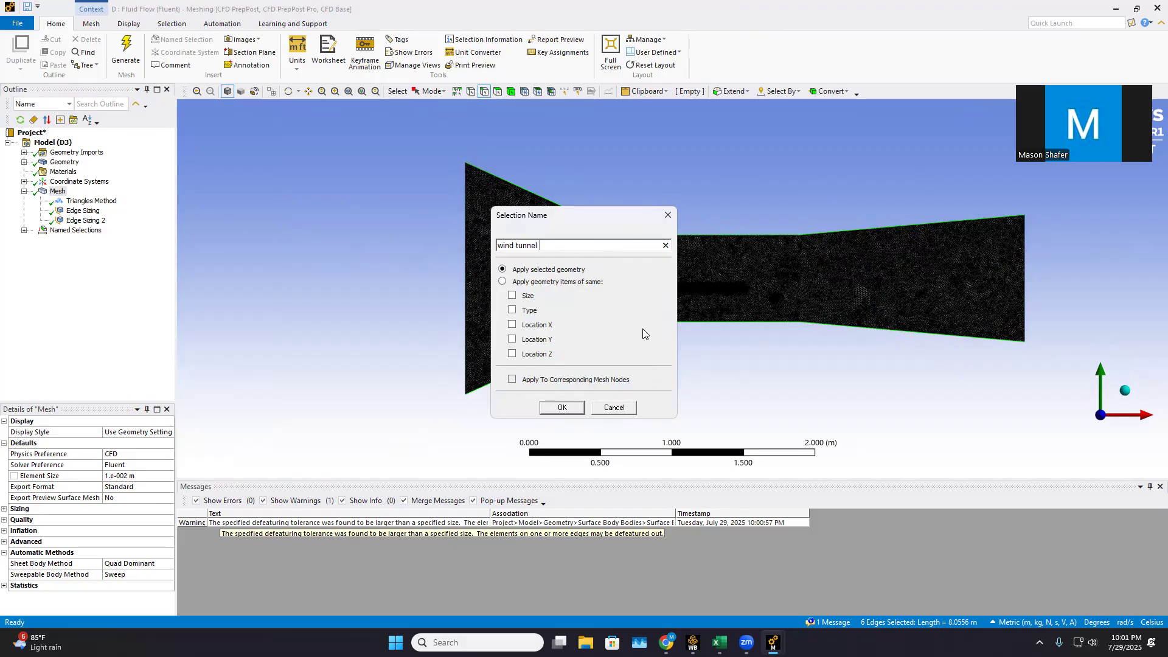
left_click(563, 407)
Box-select the thin plate's four edges and create a named selection "flat" from them
left_click(429, 92)
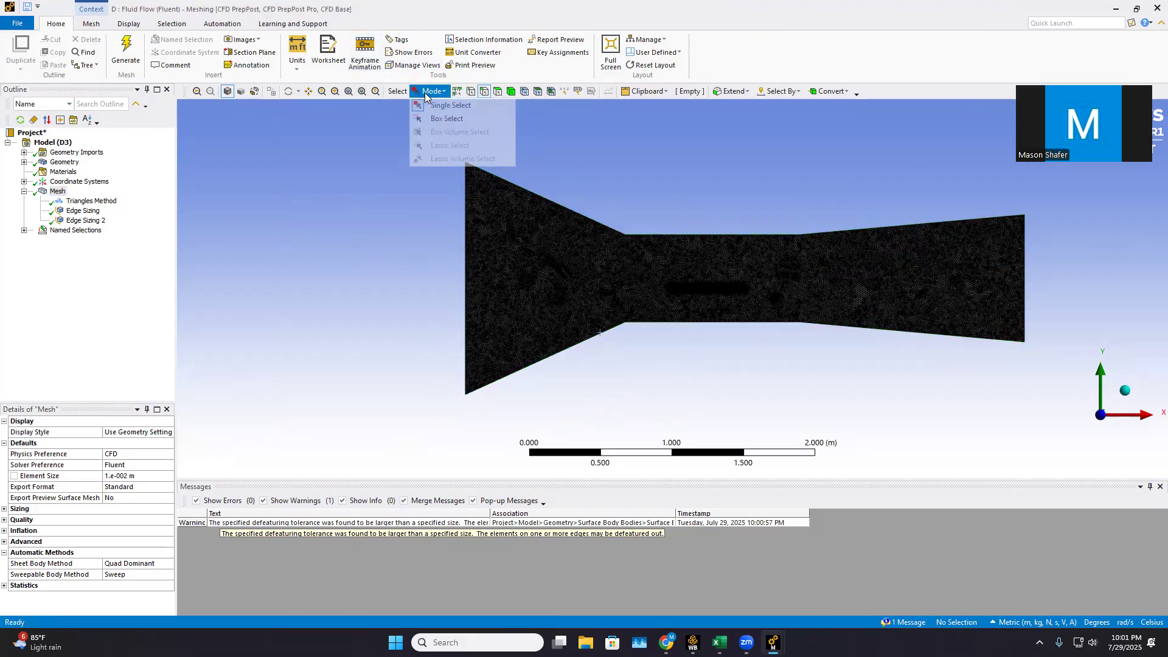
left_click(447, 118)
left_click_drag(668, 274, 764, 308)
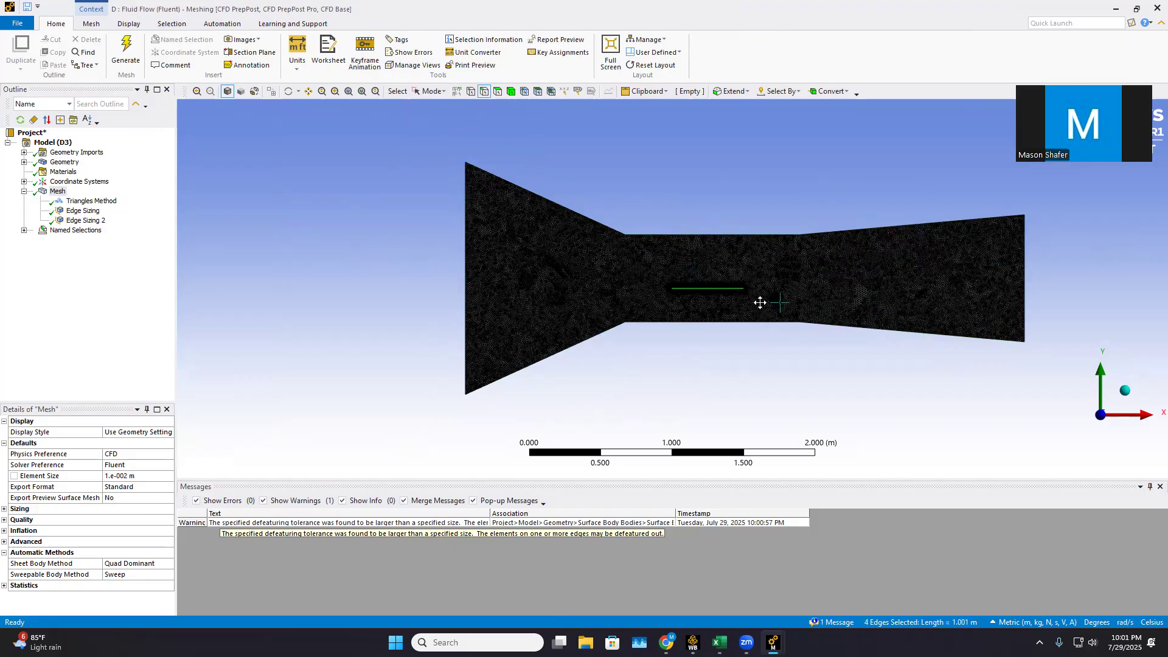
type("n")
type("flat")
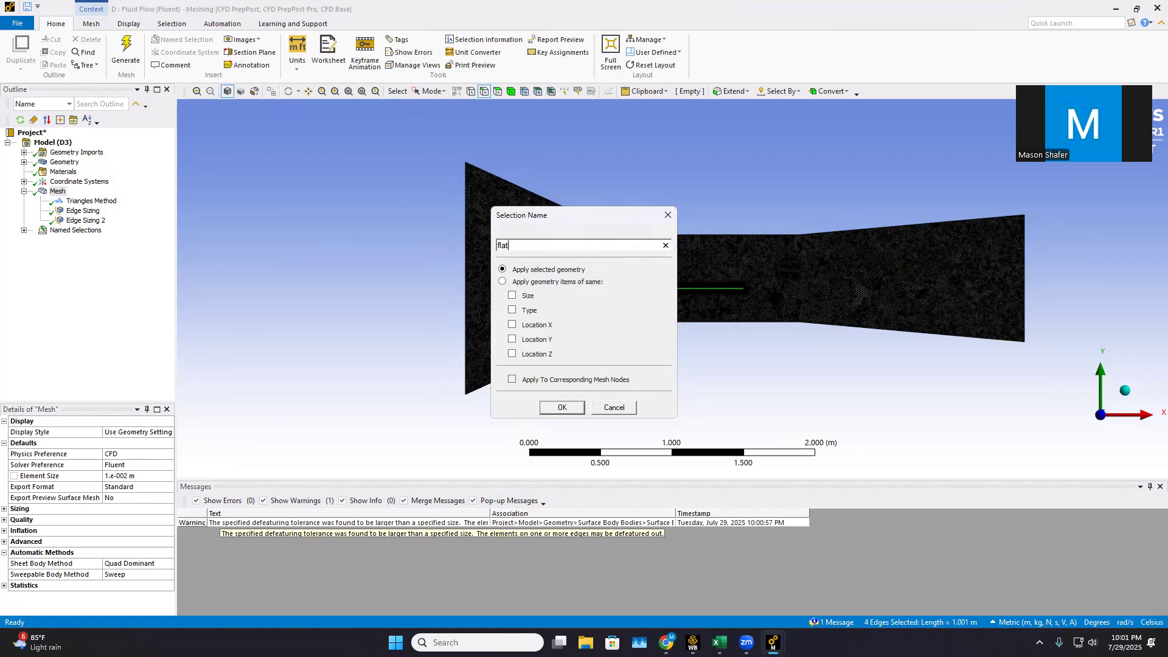
key("Return")
left_click(538, 244)
left_click(562, 408)
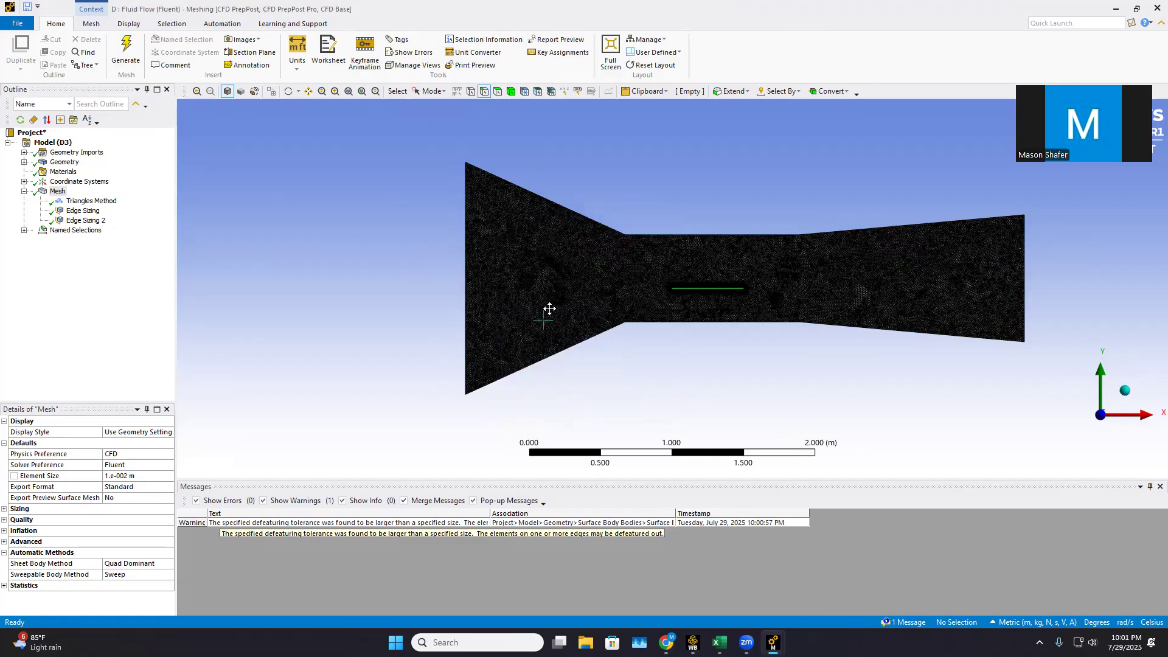
Close the meshing window and launch Fluent from the Setup cell of the Copy of Wind tunnel flateplate system
left_click(1157, 7)
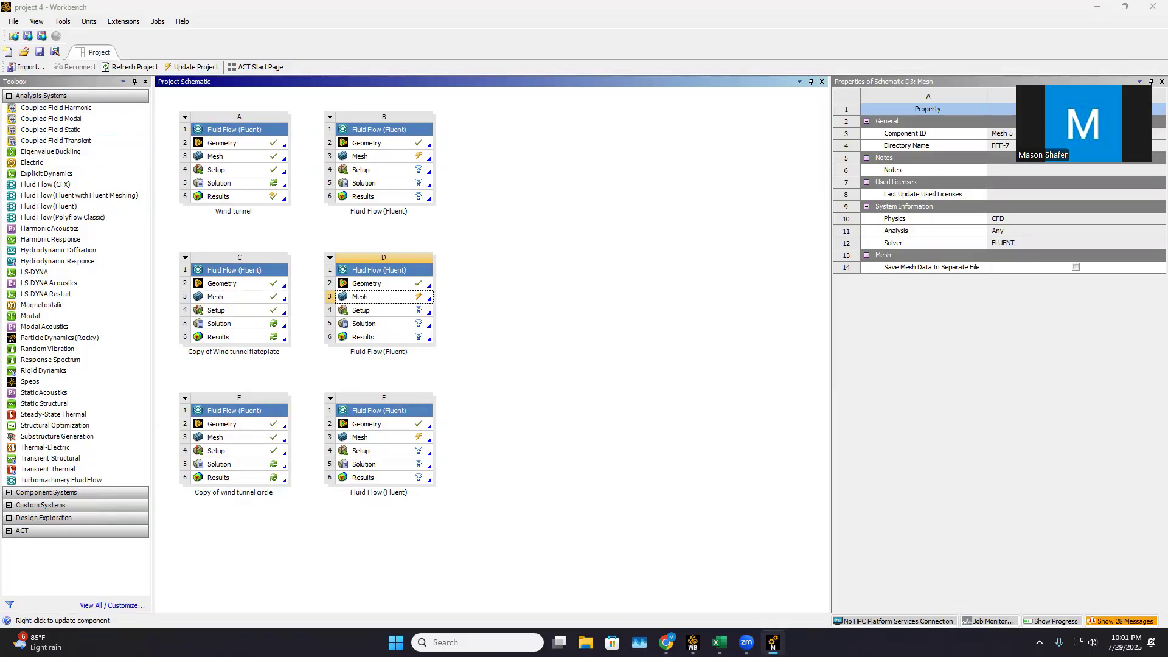
double_click(238, 313)
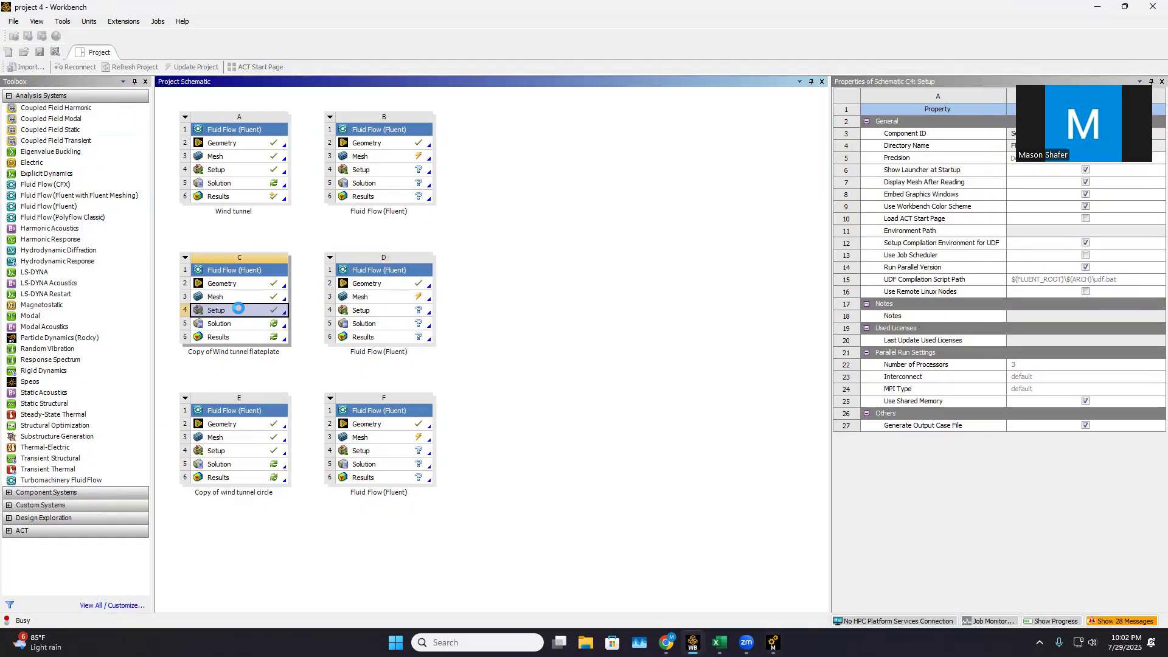
left_click(578, 366)
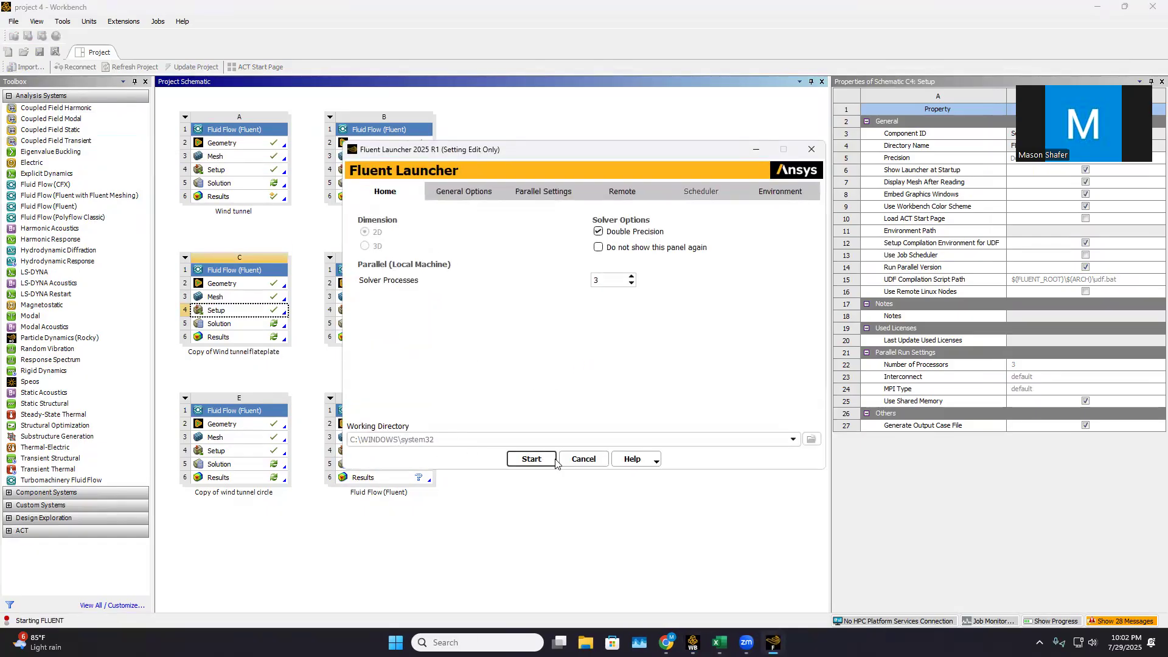
left_click(537, 461)
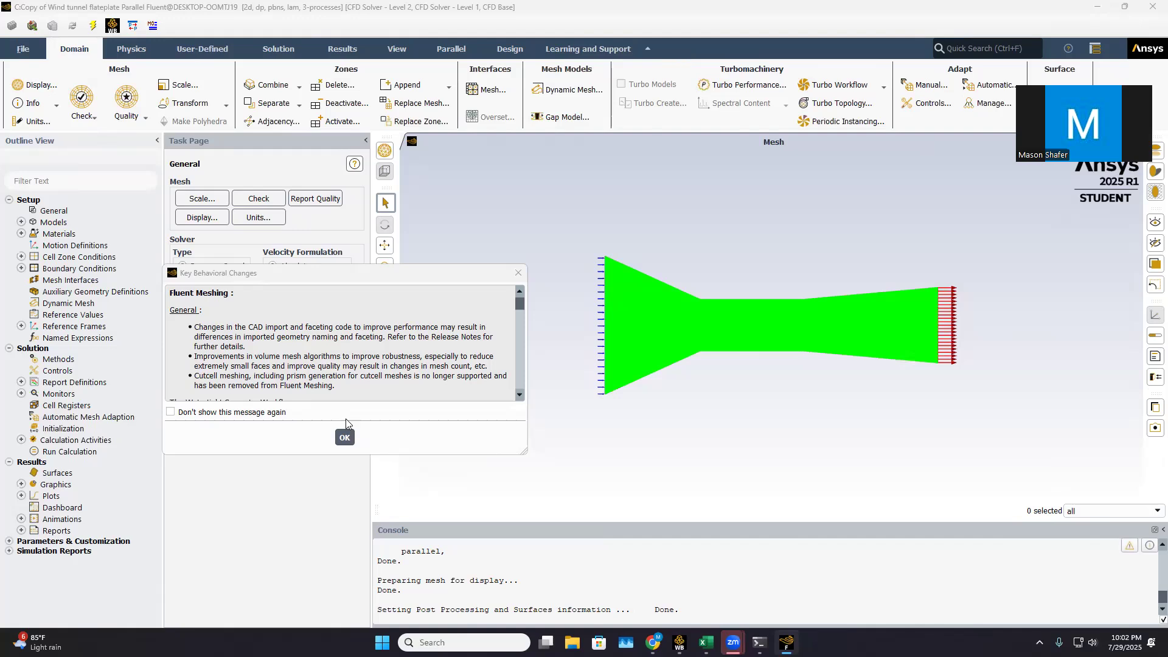
left_click(344, 438)
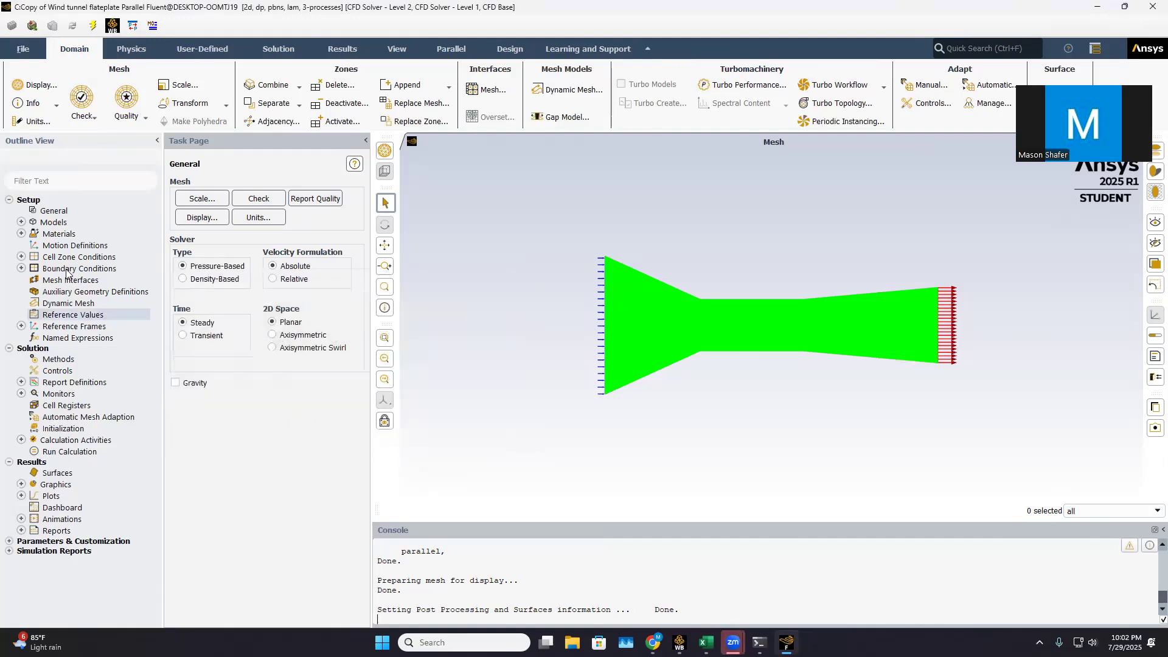
Review the air material's properties in the Fluent setup and open the Reference Values
left_click(21, 222)
left_click(21, 222)
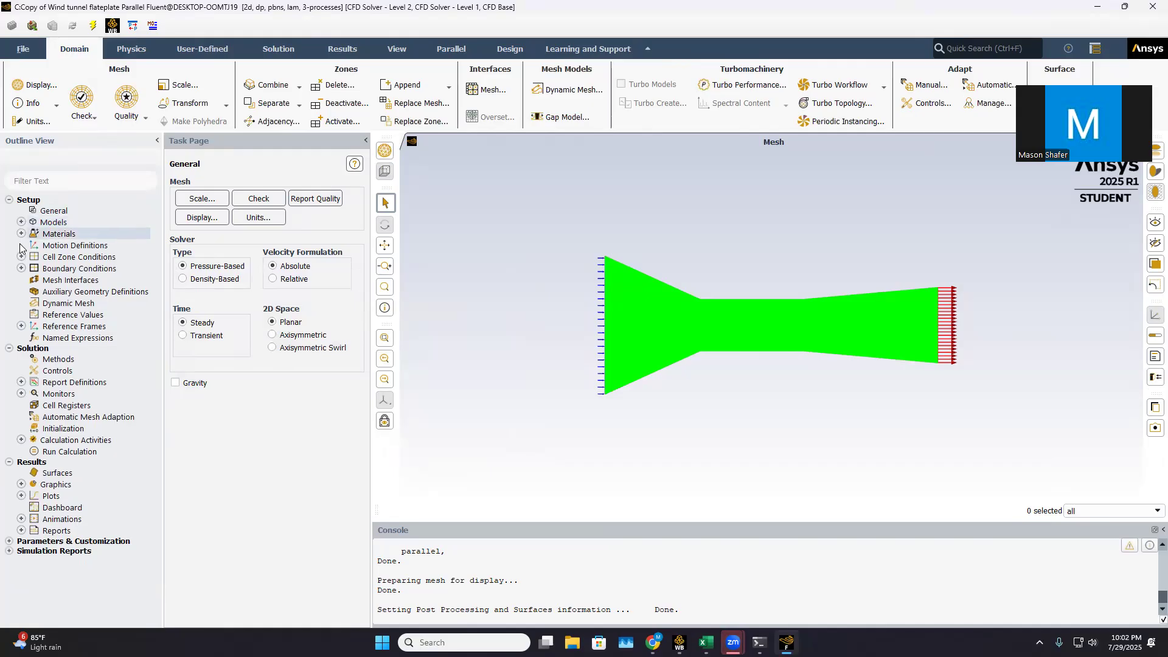
left_click(21, 234)
left_click(33, 245)
double_click(72, 256)
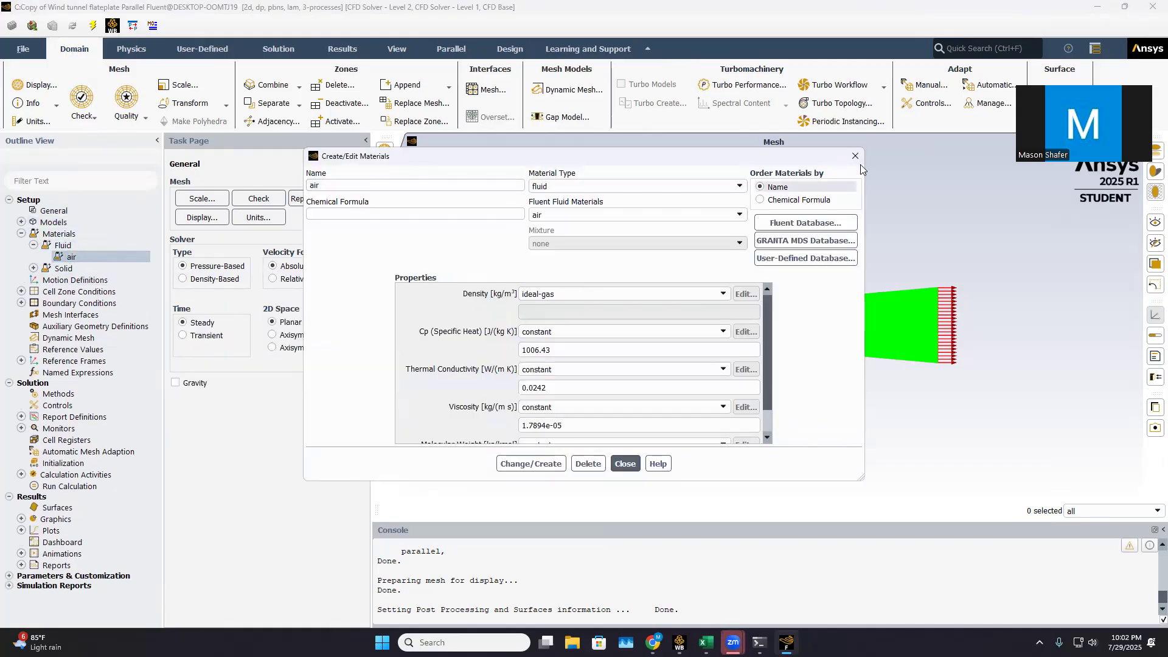
left_click(856, 152)
left_click(61, 349)
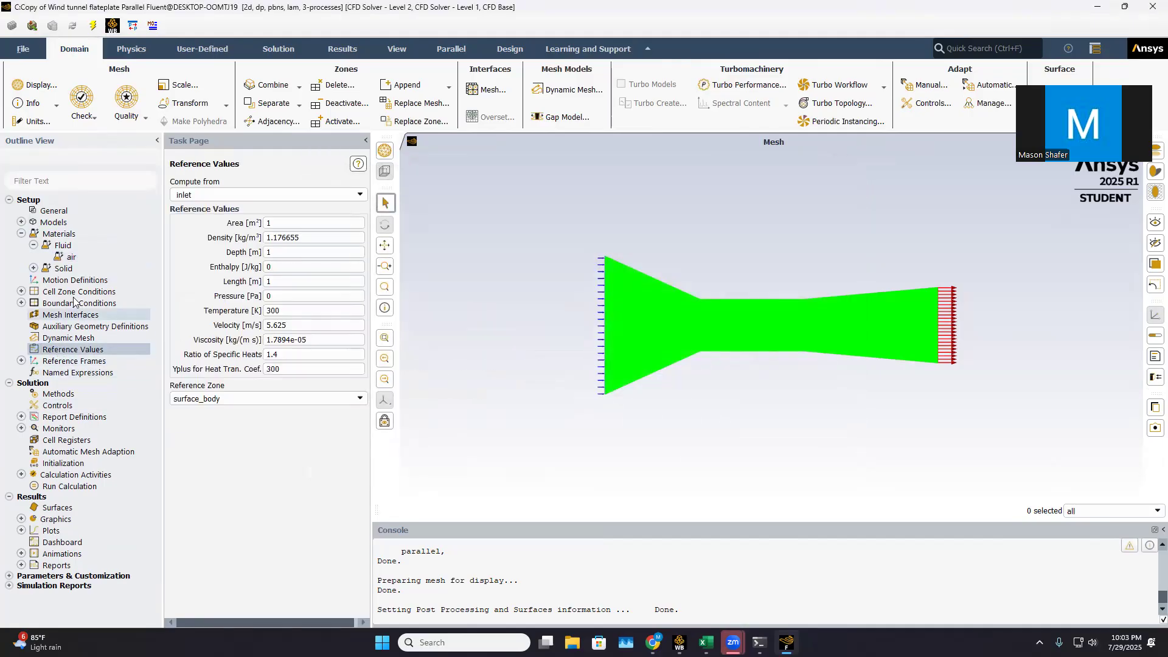
Review the velocity inlet's boundary condition settings under the inlet zone, leaving them as they are
left_click(22, 292)
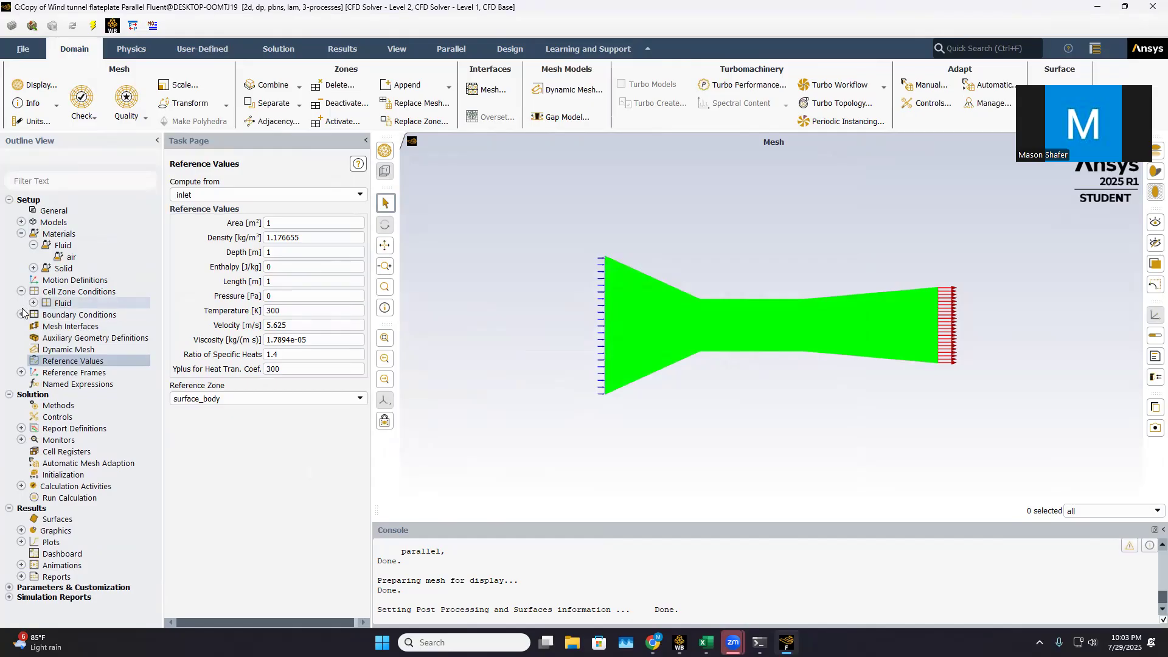
left_click(21, 315)
double_click(72, 328)
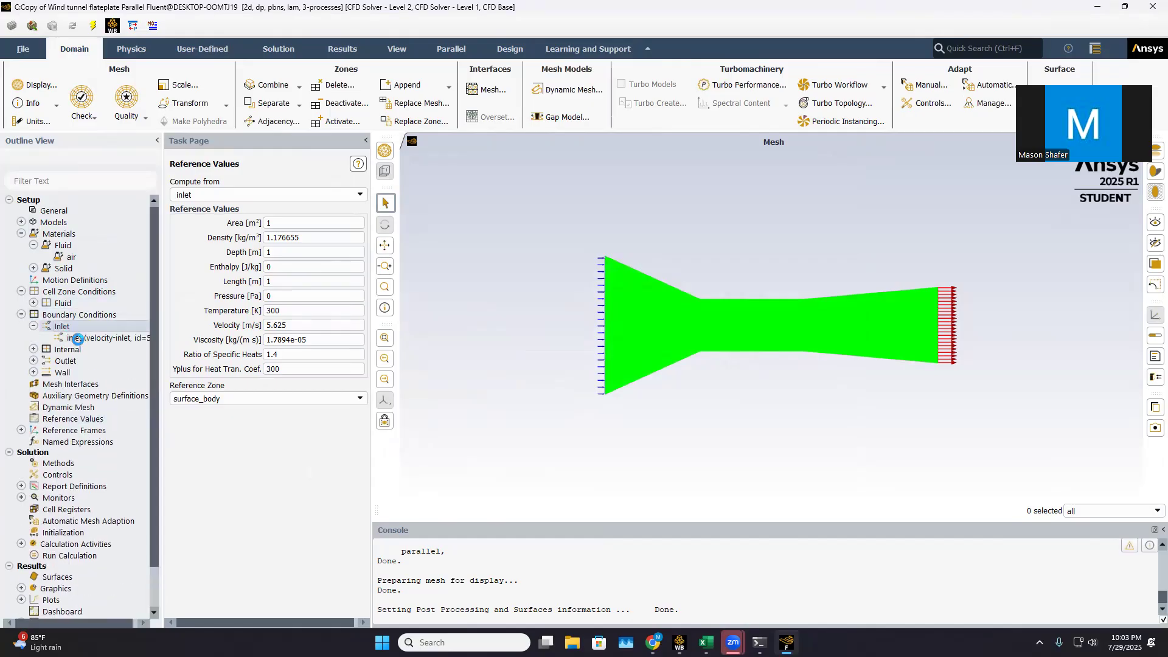
double_click(116, 339)
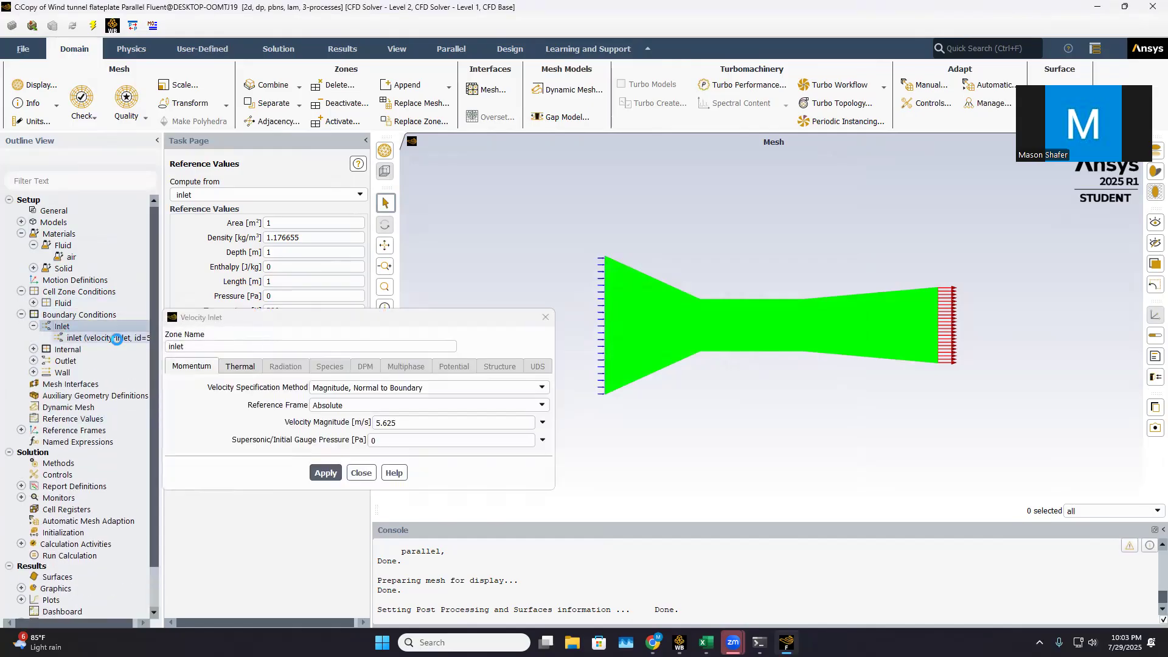
left_click(546, 317)
Initialize the solution with hybrid initialization and run the 500-iteration calculation to completion
scroll(59, 416, "down", 2)
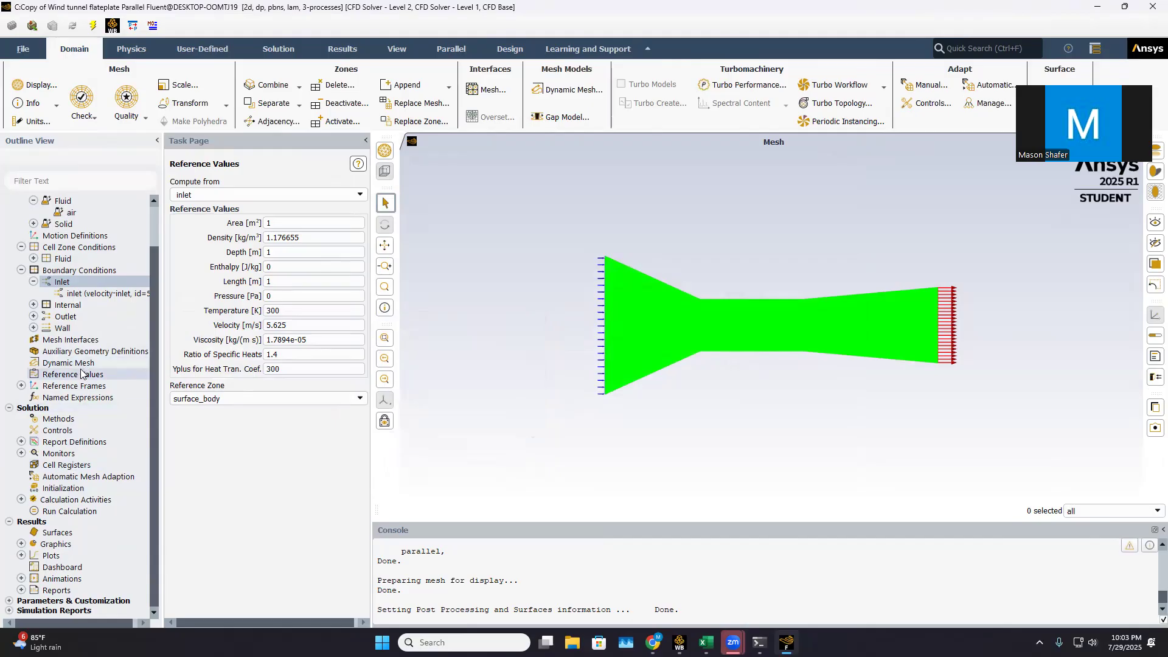
left_click(67, 489)
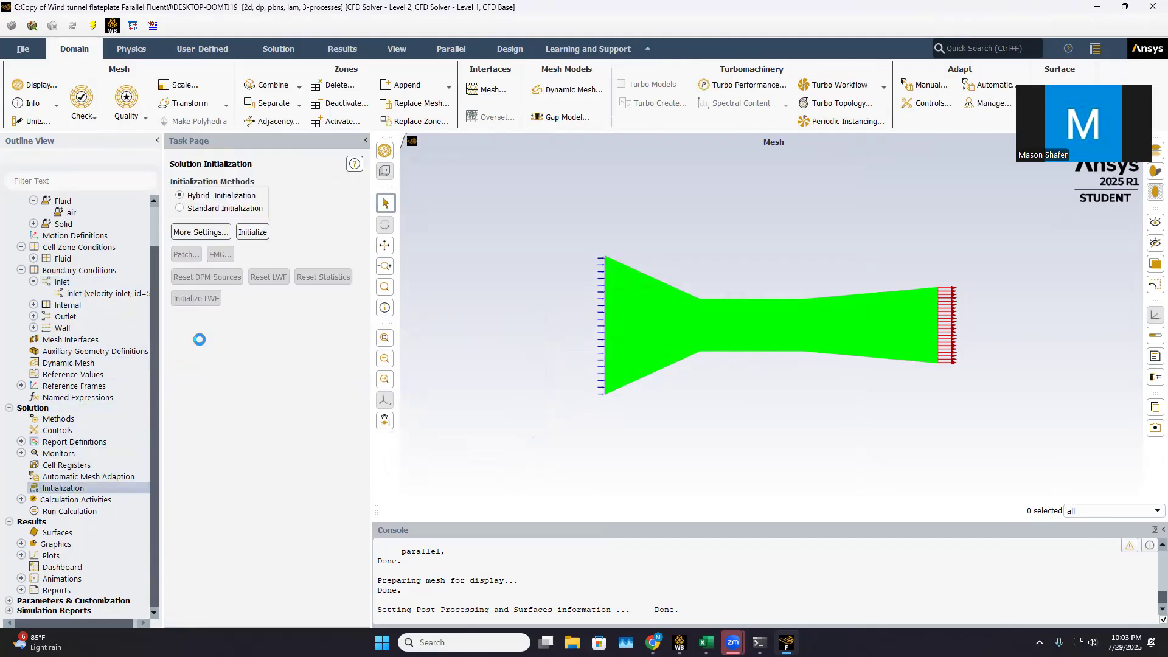
left_click(255, 232)
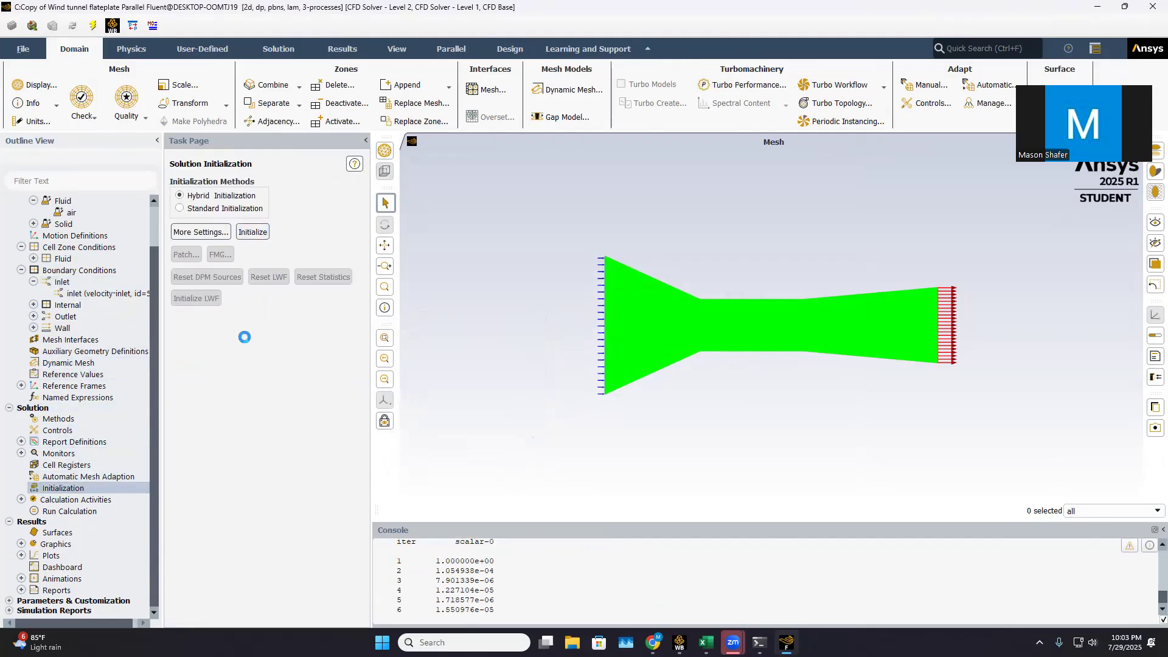
left_click(69, 512)
left_click(249, 469)
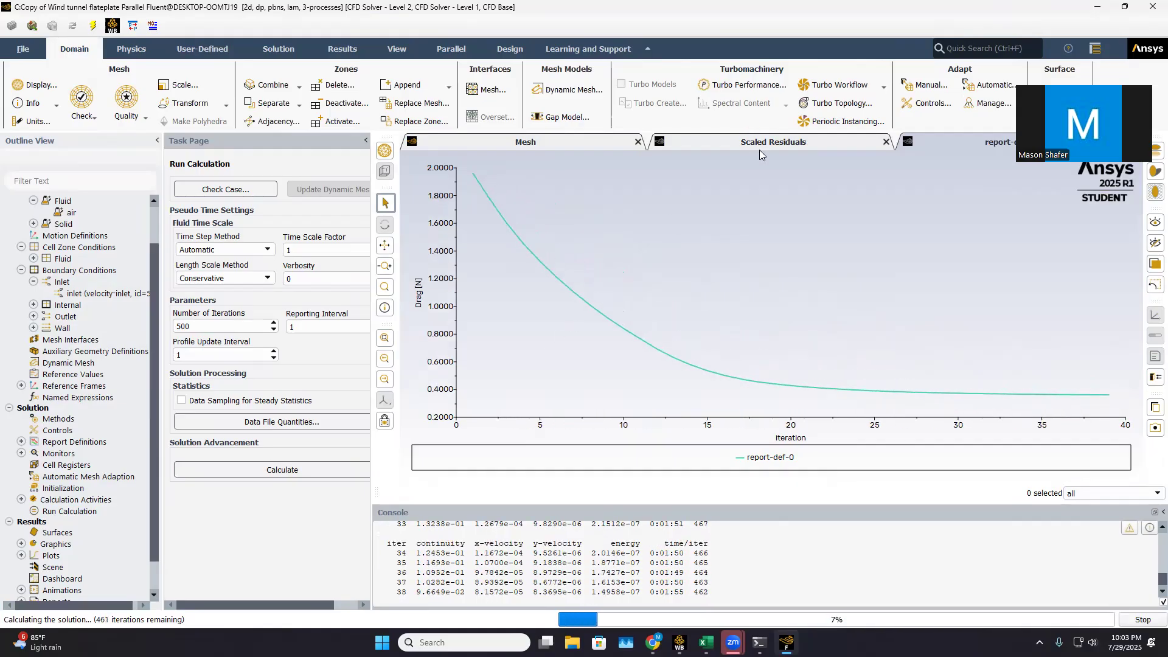
left_click(738, 146)
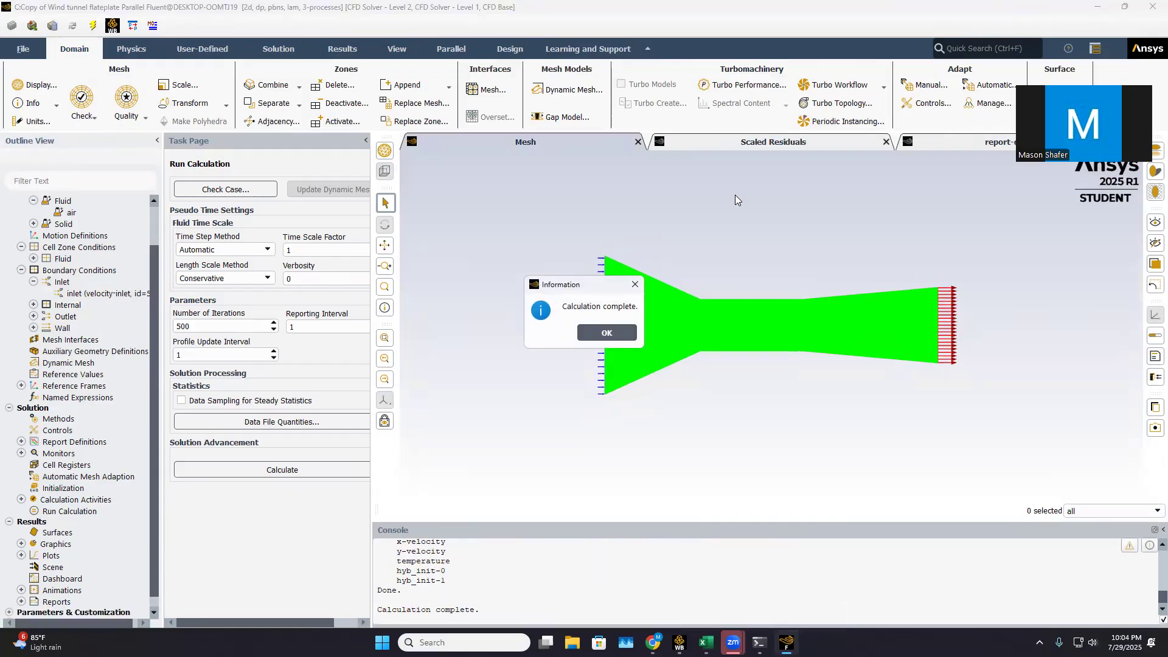
left_click(607, 332)
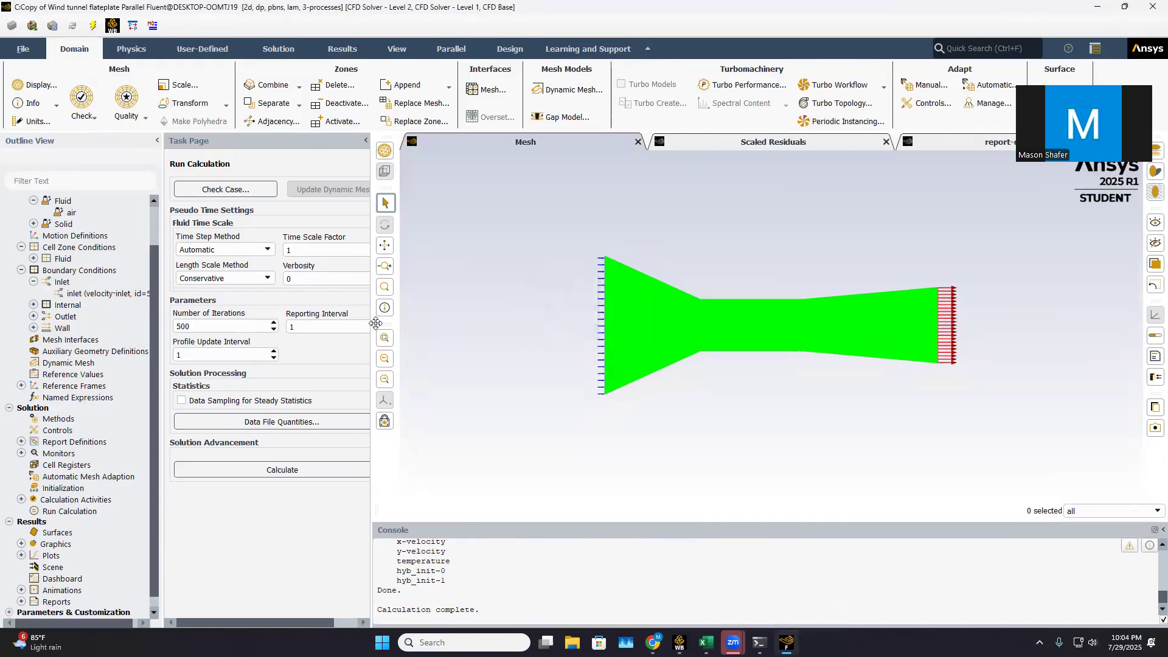
Display filled static pressure contours on all five surfaces and examine them around the flat plate
left_click(22, 544)
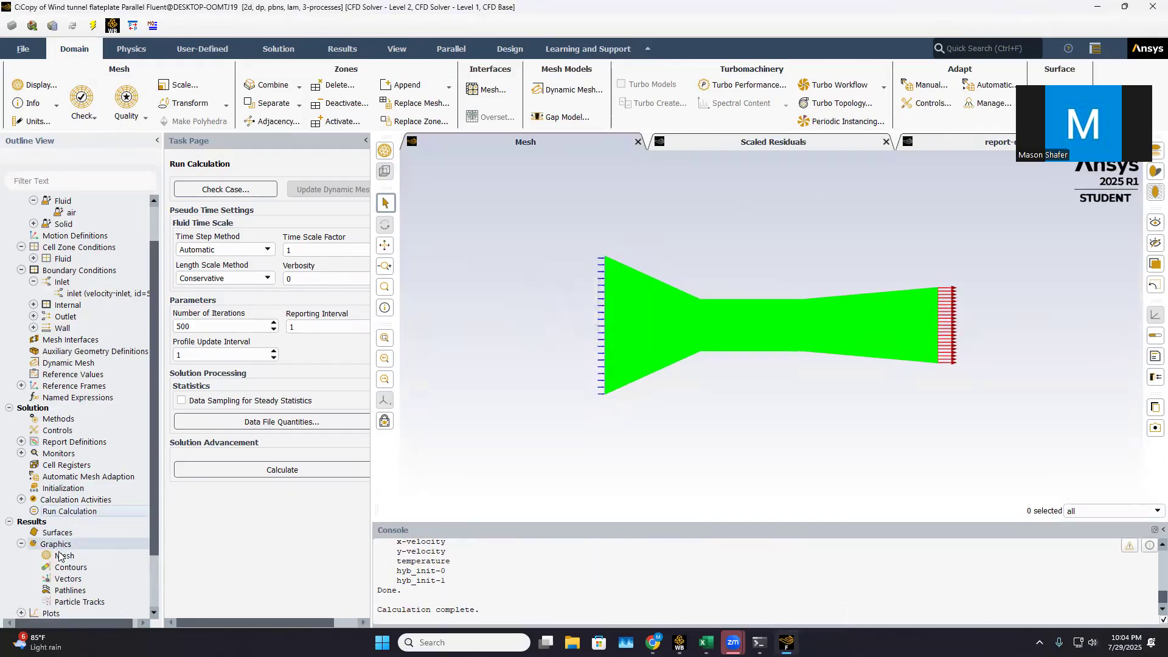
left_click(70, 567)
double_click(70, 567)
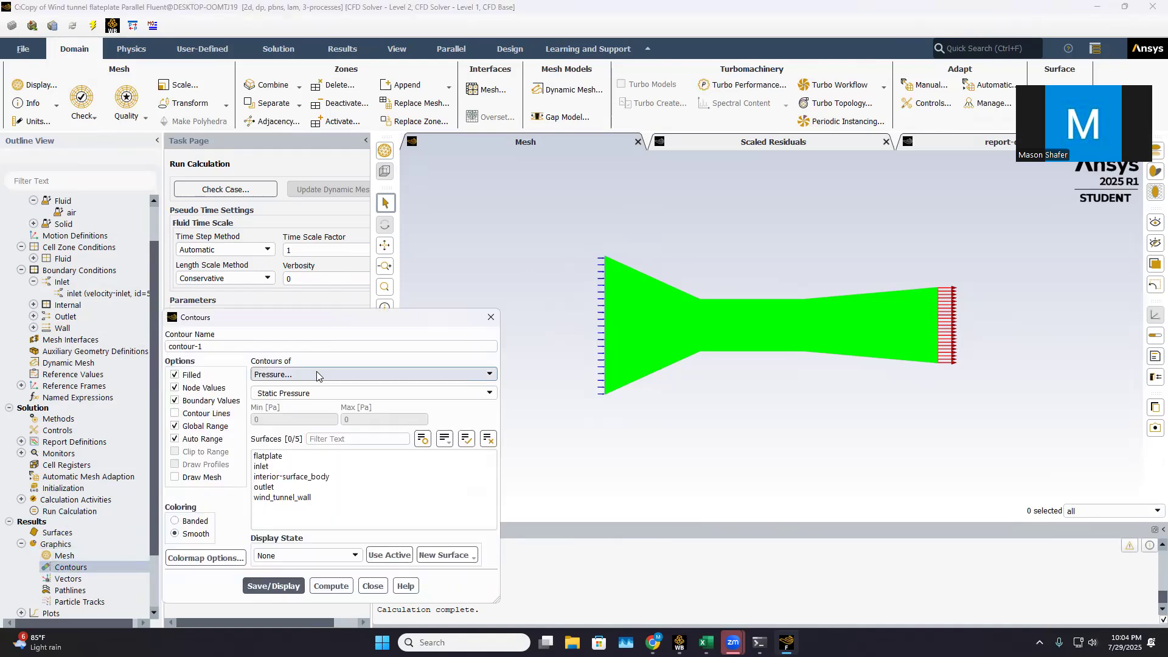
left_click_drag(277, 459, 278, 500)
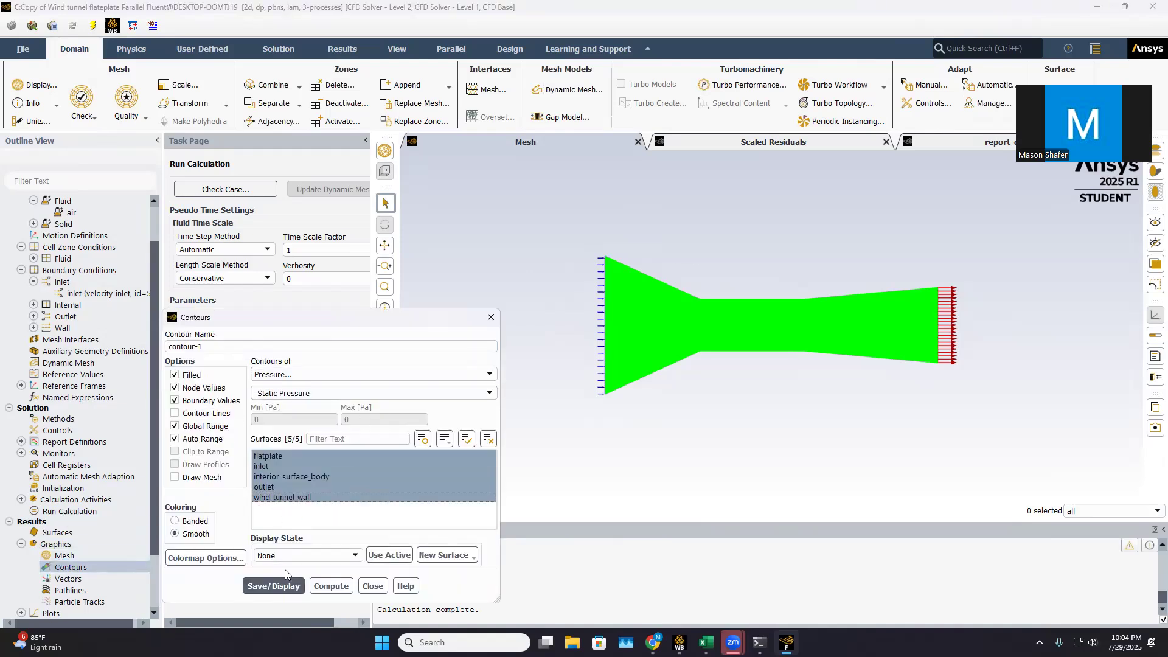
left_click(274, 586)
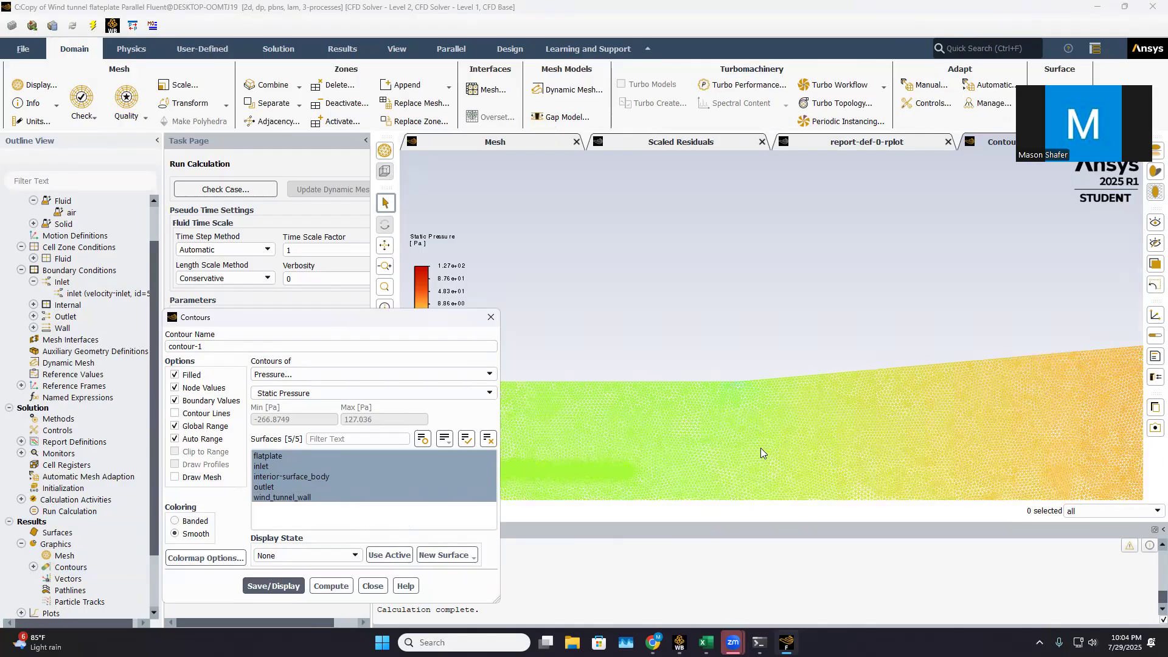
scroll(669, 465, "down", 8)
scroll(653, 474, "up", 6)
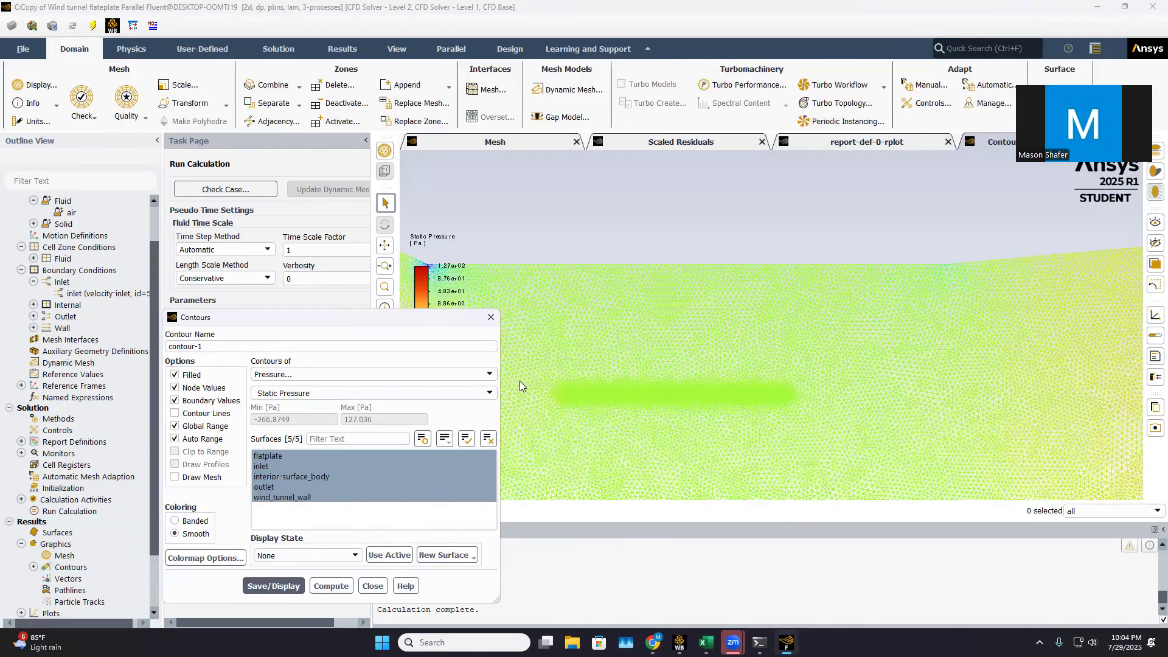
scroll(519, 380, "up", 6)
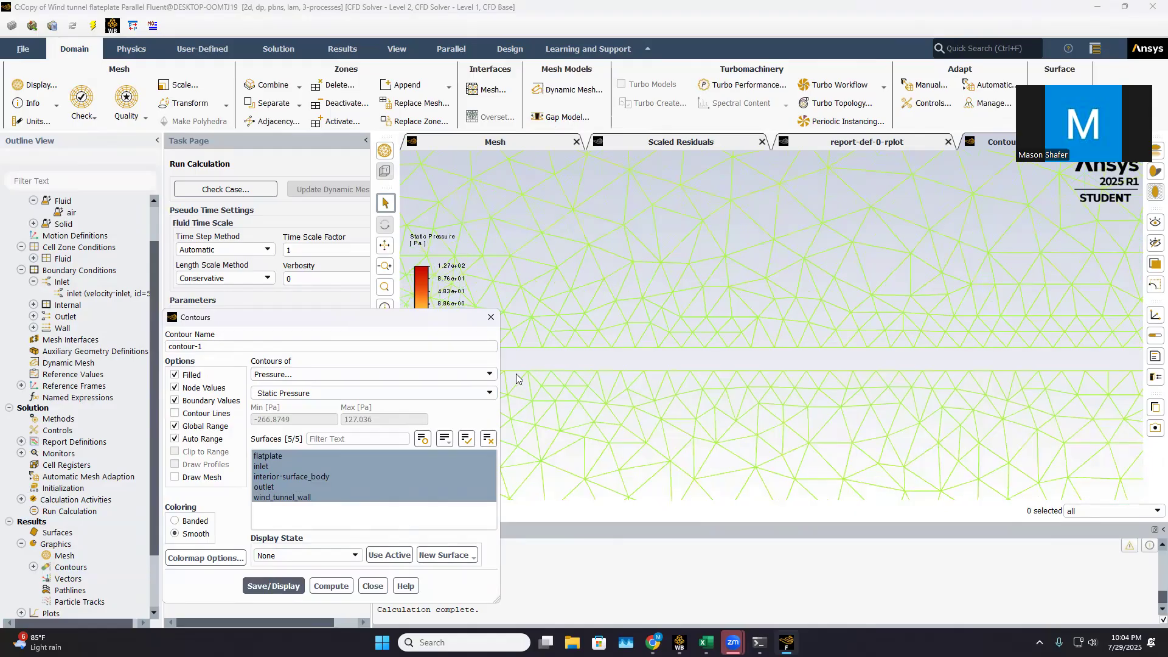
scroll(517, 375, "down", 2)
scroll(517, 376, "up", 2)
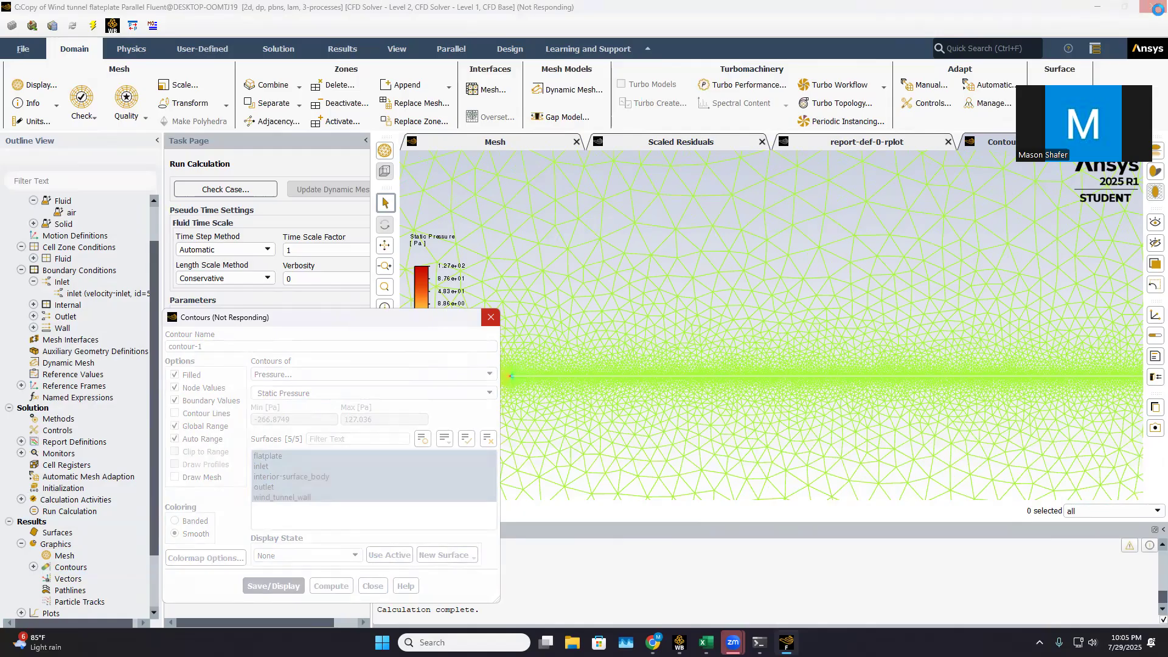
Close the unresponsive Fluent session and relaunch Fluent from the flat-plate system's Setup cell with the existing launcher settings
left_click(1159, 10)
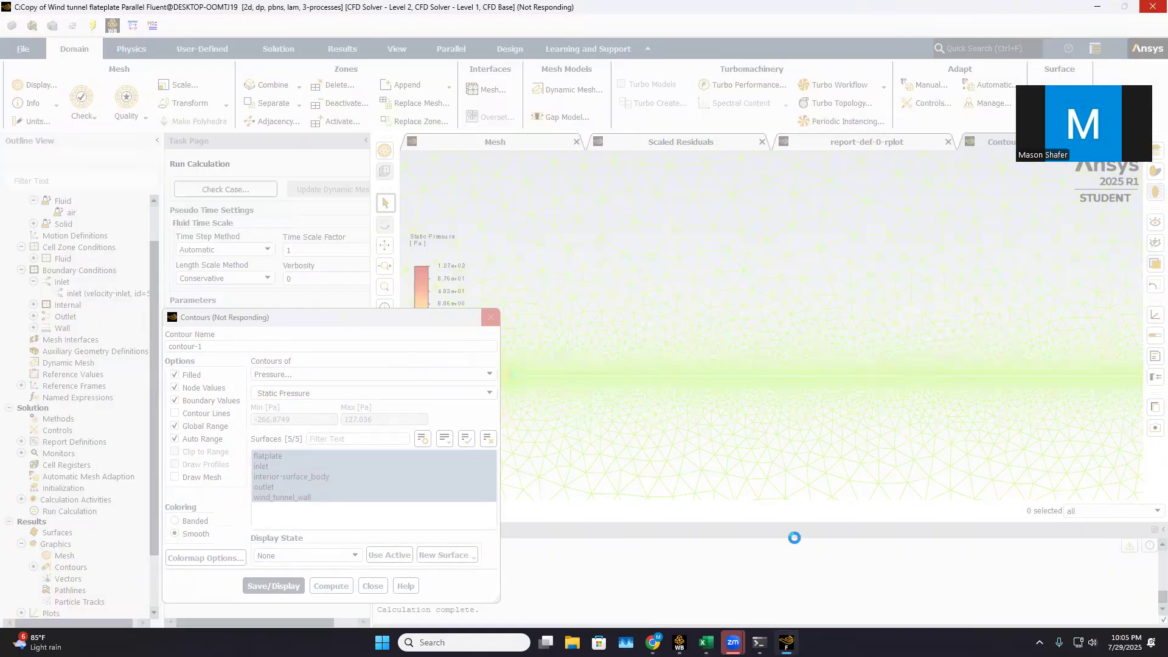
left_click(499, 328)
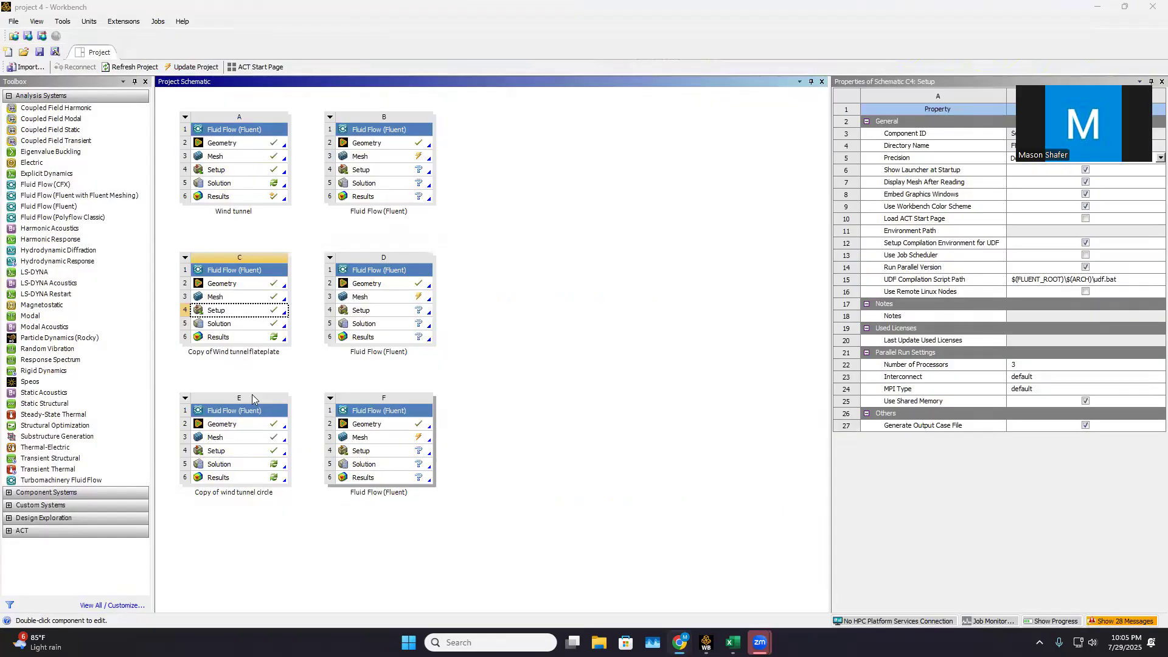
double_click(243, 313)
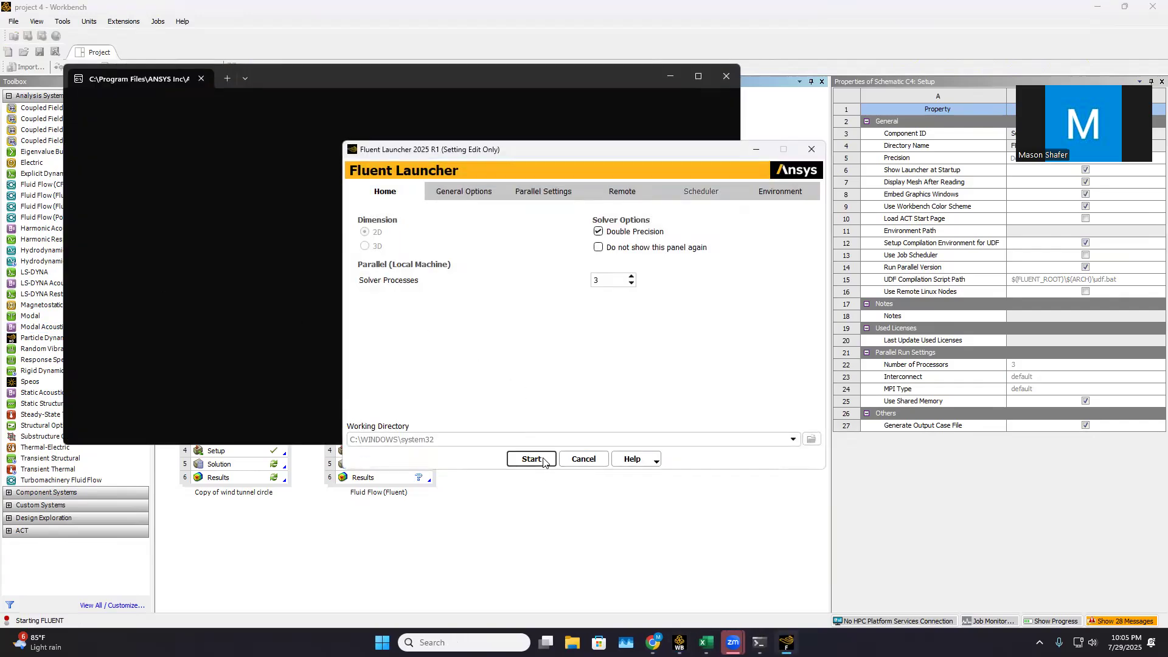
left_click(532, 459)
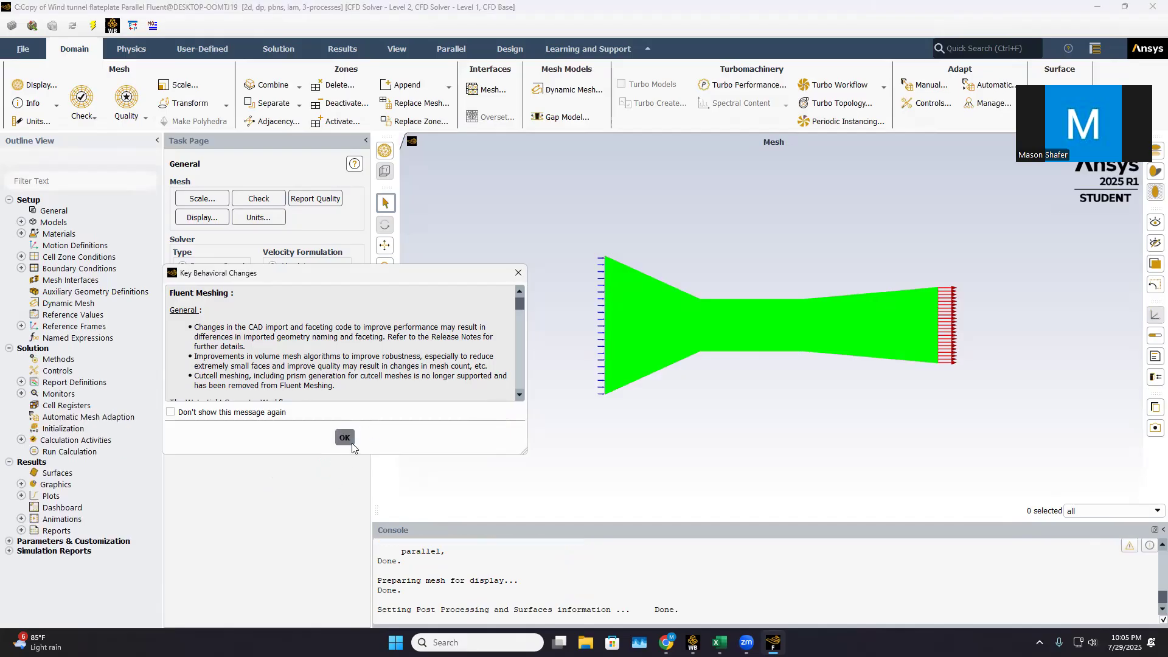
left_click(345, 438)
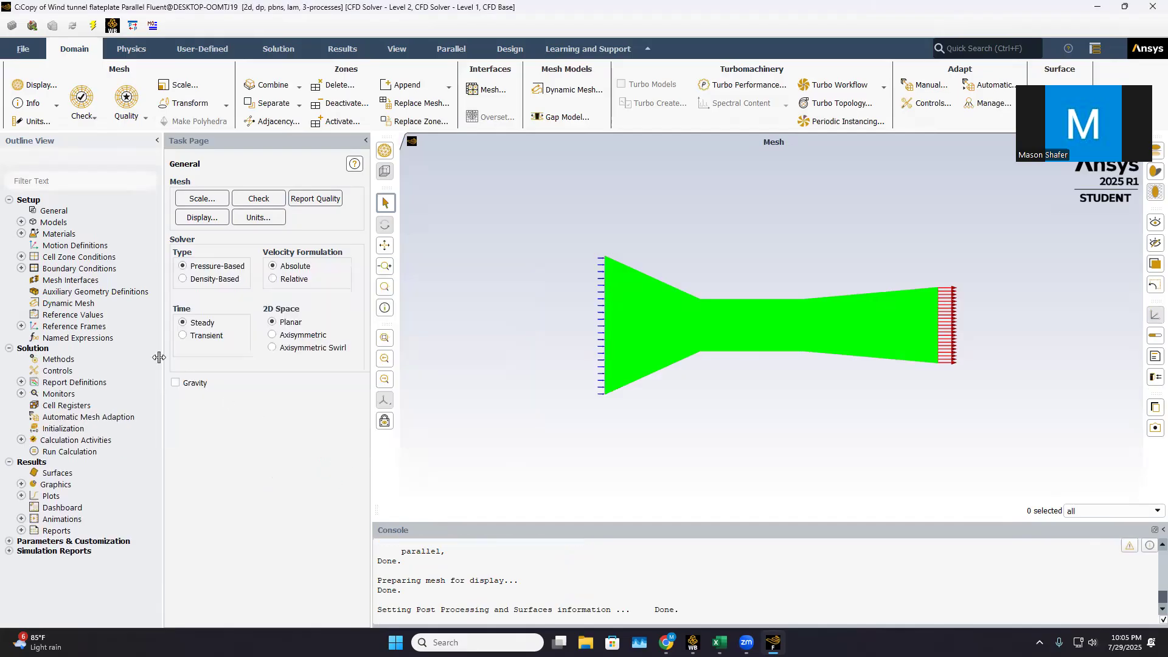
Apply hybrid initialization in the reopened session, start the 500-iteration calculation, and show the scaled residuals plot
left_click(63, 429)
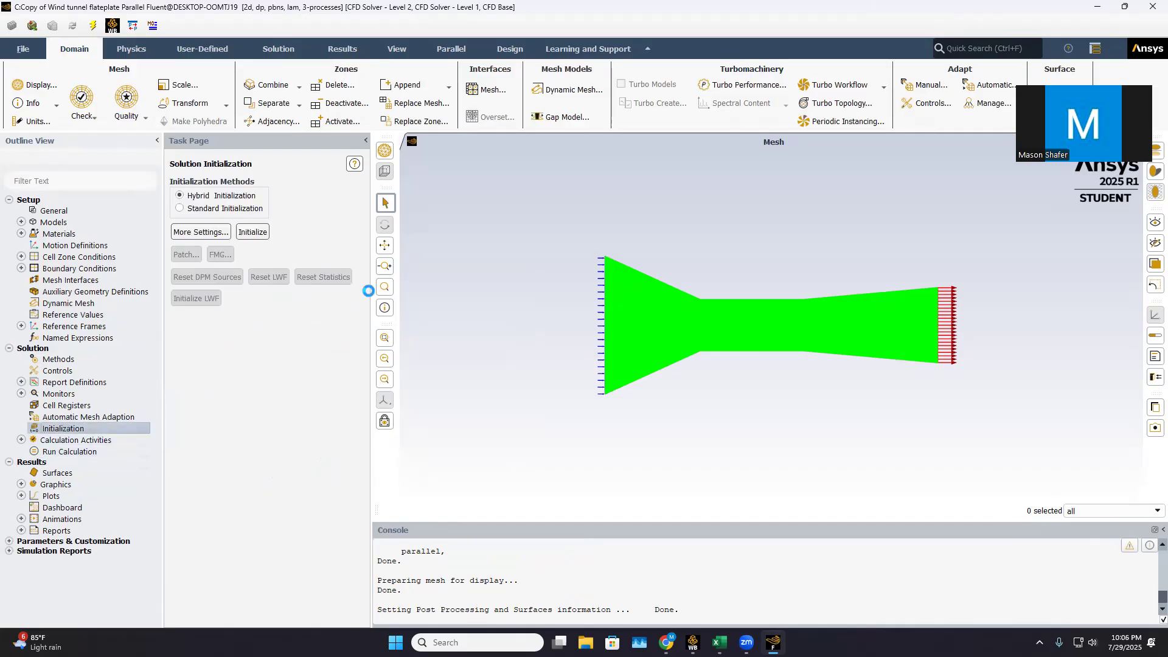
left_click(254, 226)
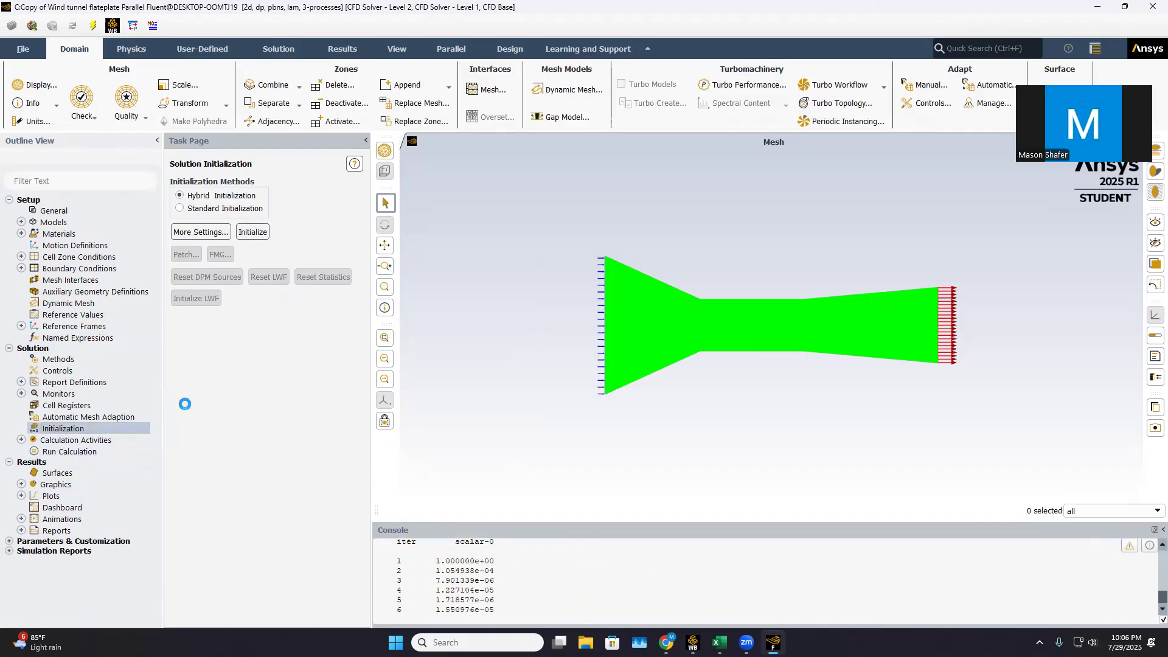
left_click(85, 455)
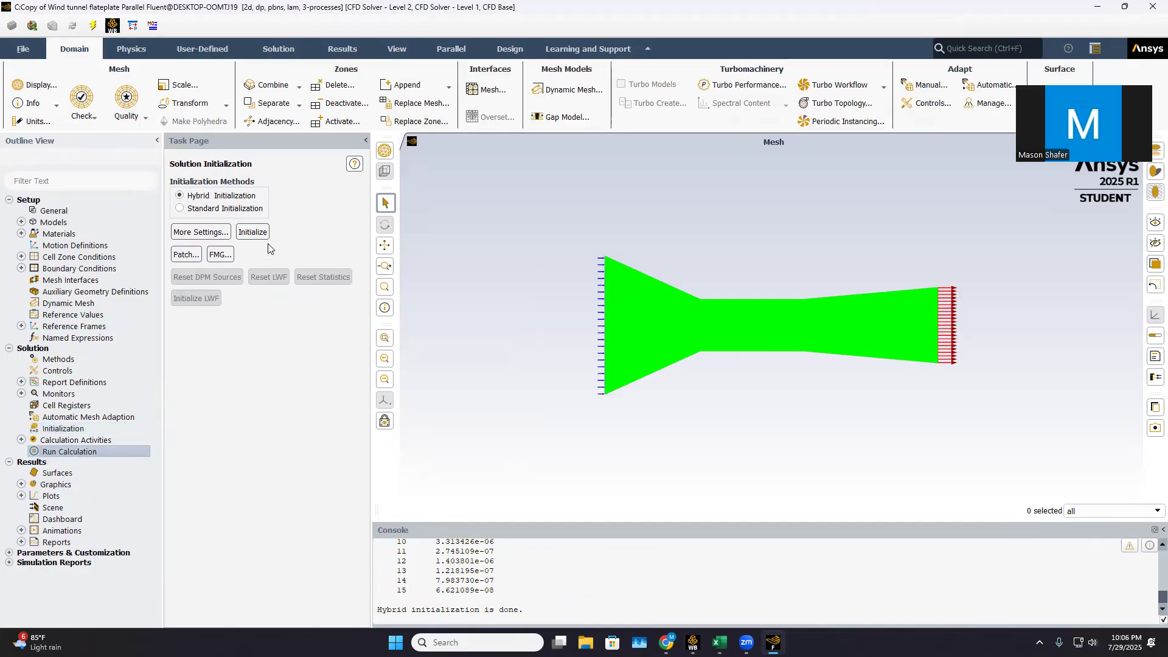
left_click(107, 455)
left_click(255, 470)
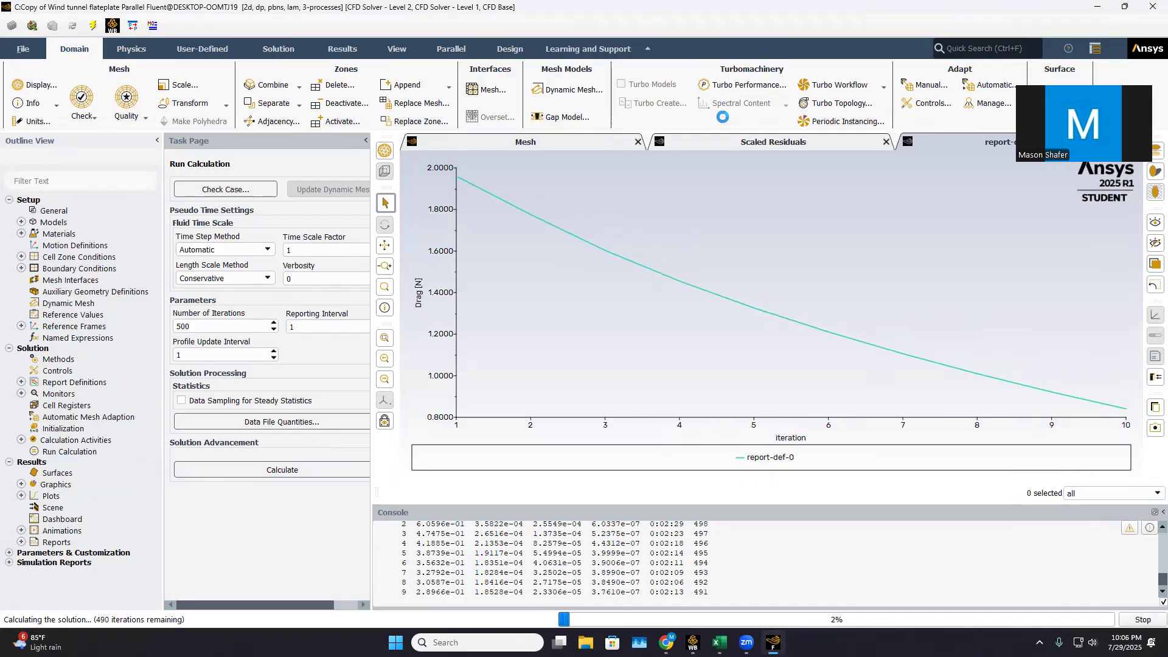
left_click(723, 138)
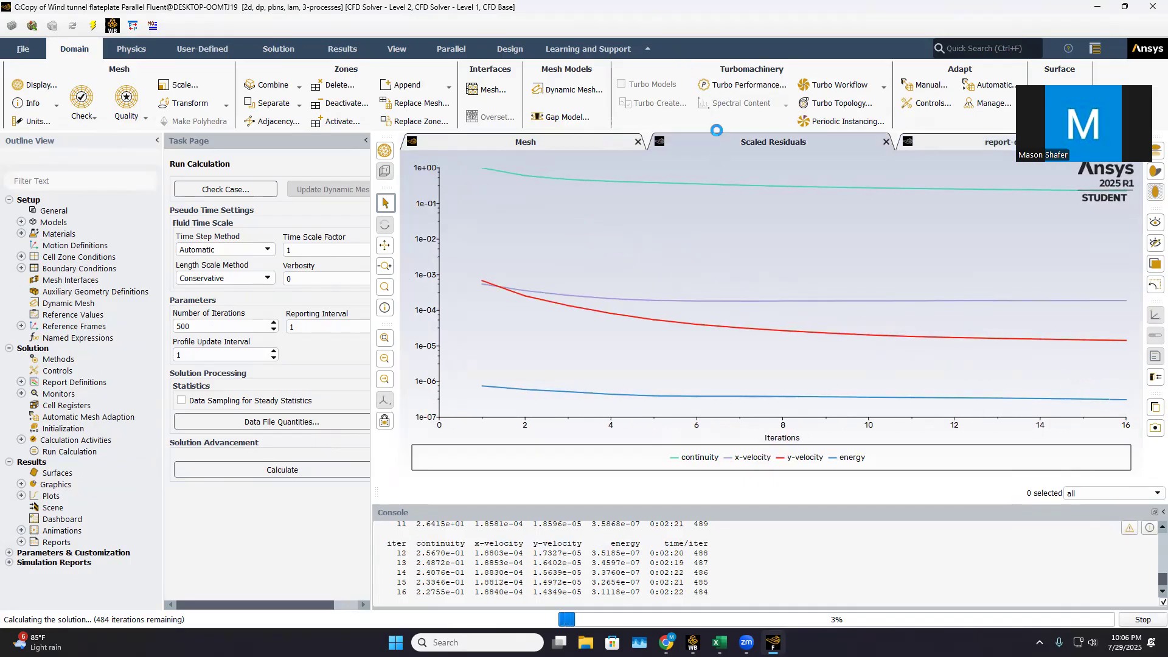
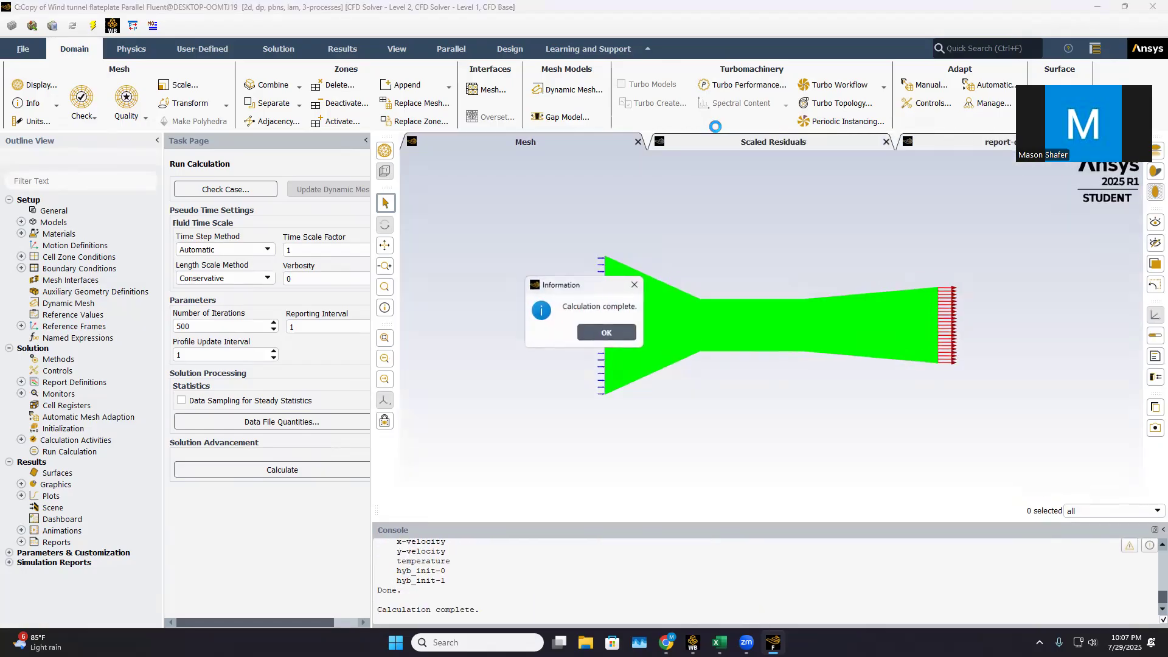
Dismiss the calculation notice and display filled static pressure contours on all five surfaces, from flatplate to wind_tunnel_wall
left_click(604, 333)
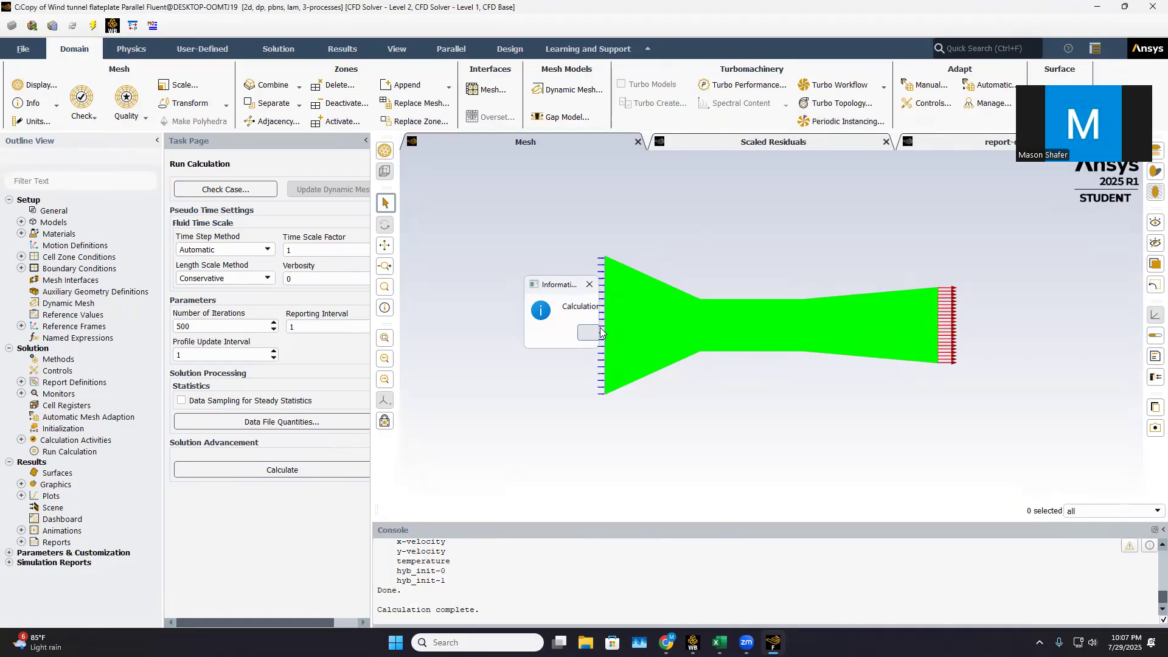
left_click(22, 484)
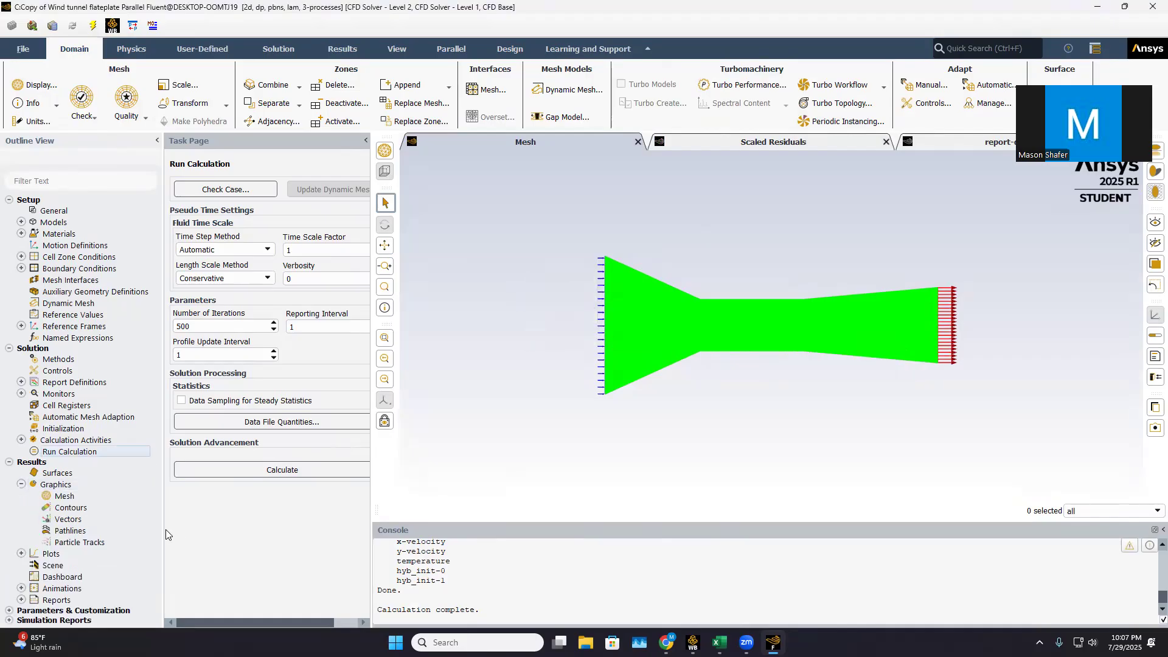
double_click(97, 506)
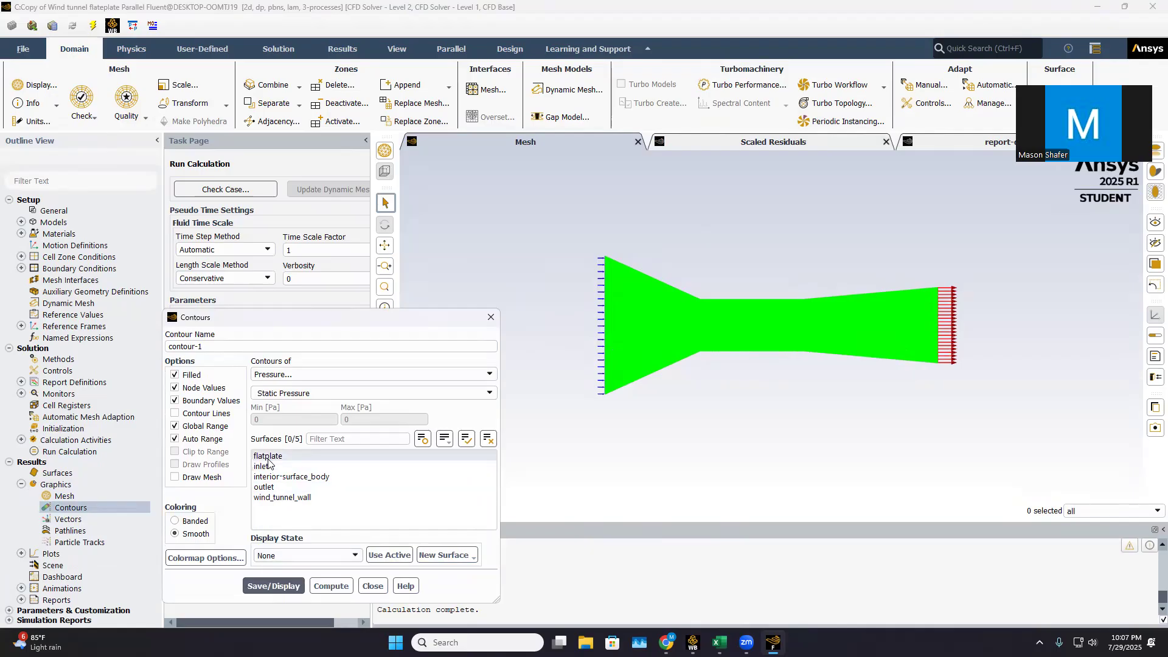
left_click_drag(263, 457, 255, 513)
left_click(273, 586)
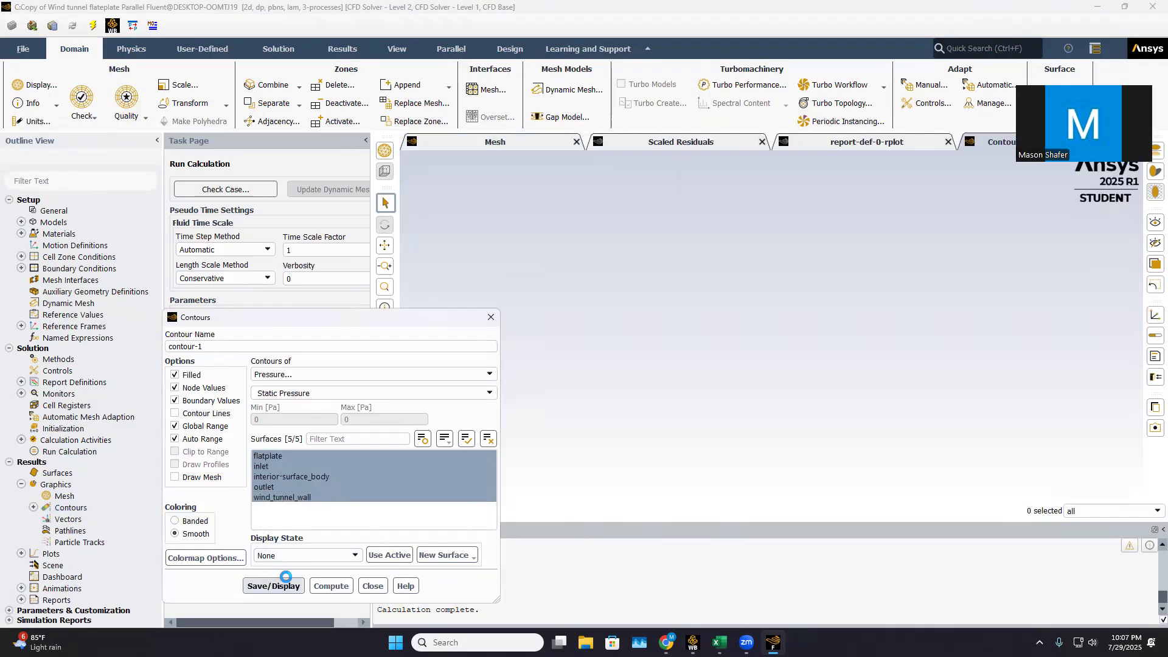
Examine the static pressure contours throughout the wind tunnel and up close at the flat plate's leading edge
scroll(614, 476, "up", 2)
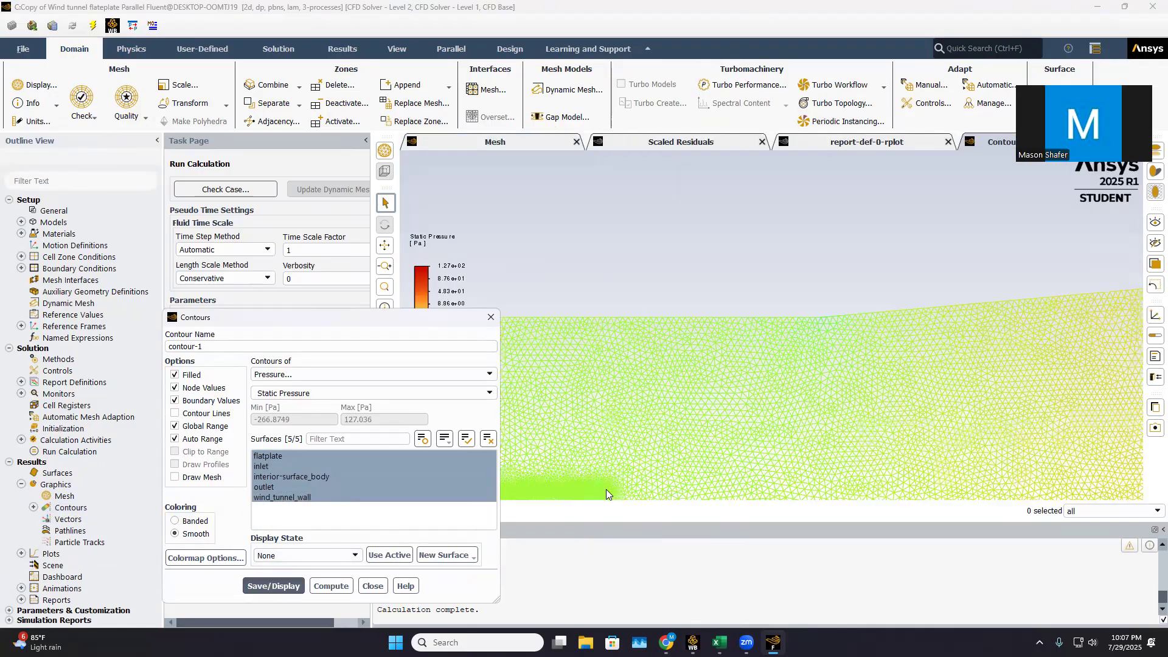
scroll(606, 489, "up", 4)
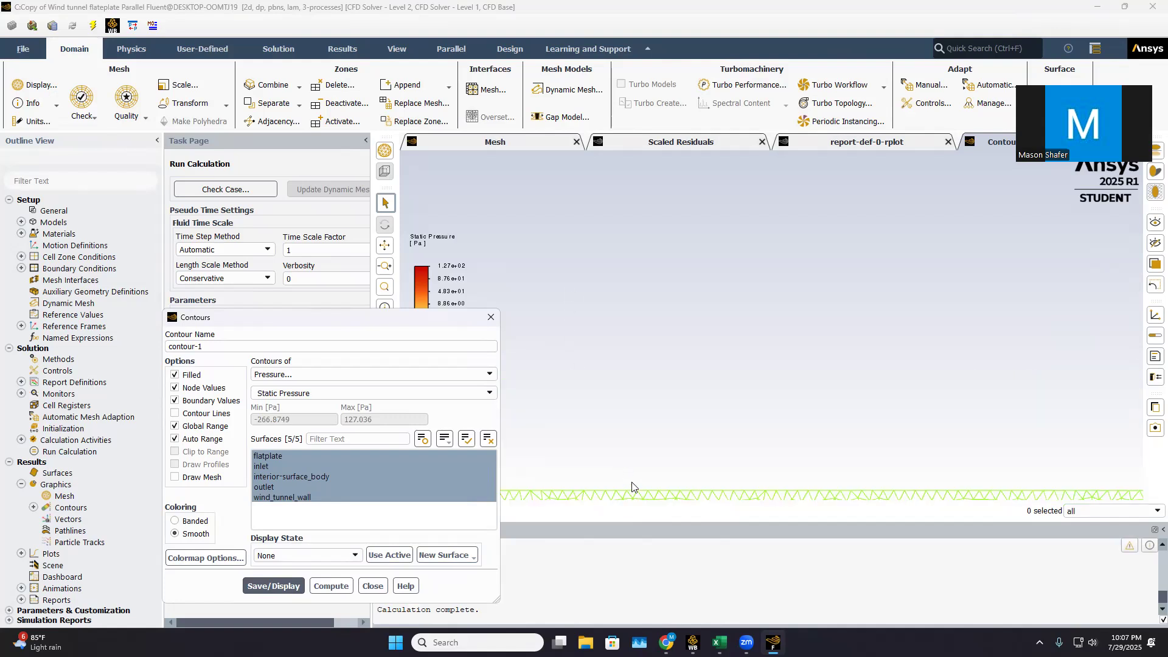
scroll(615, 463, "down", 6)
scroll(619, 242, "down", 2)
scroll(619, 298, "up", 5)
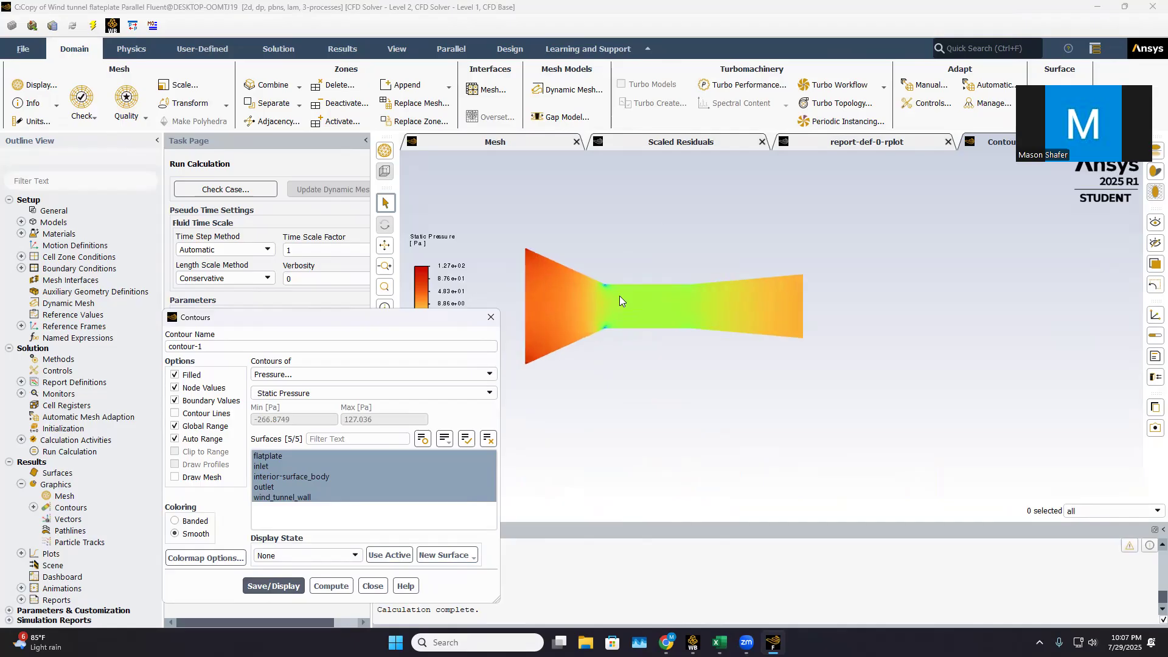
scroll(619, 298, "up", 3)
scroll(773, 323, "up", 3)
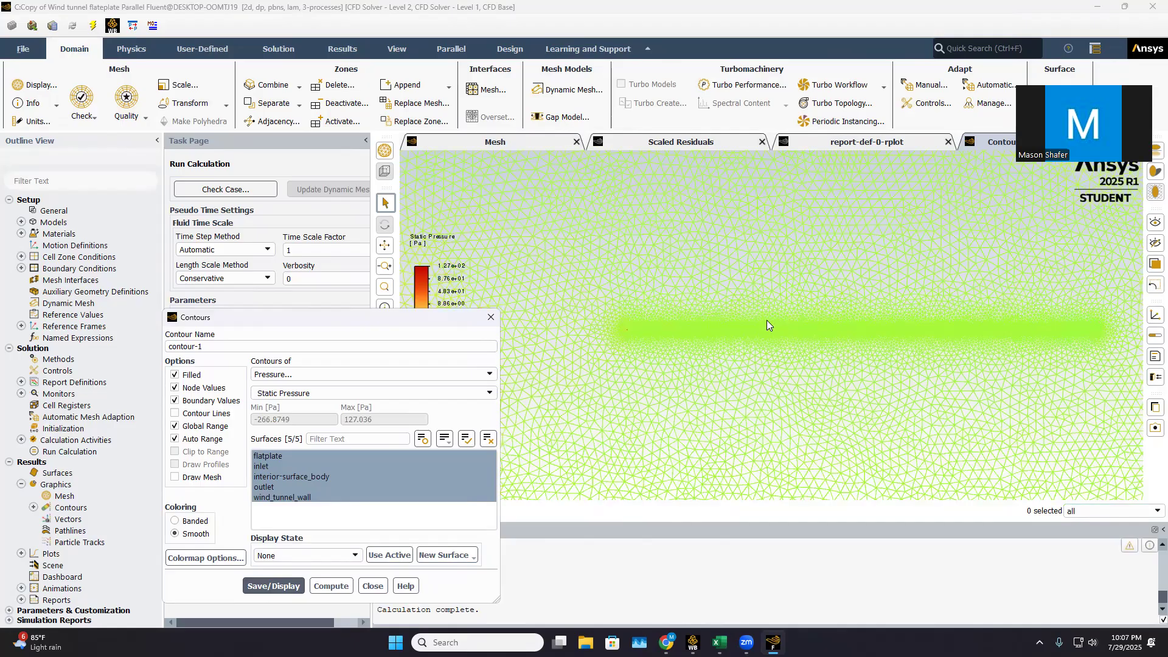
scroll(566, 318, "up", 3)
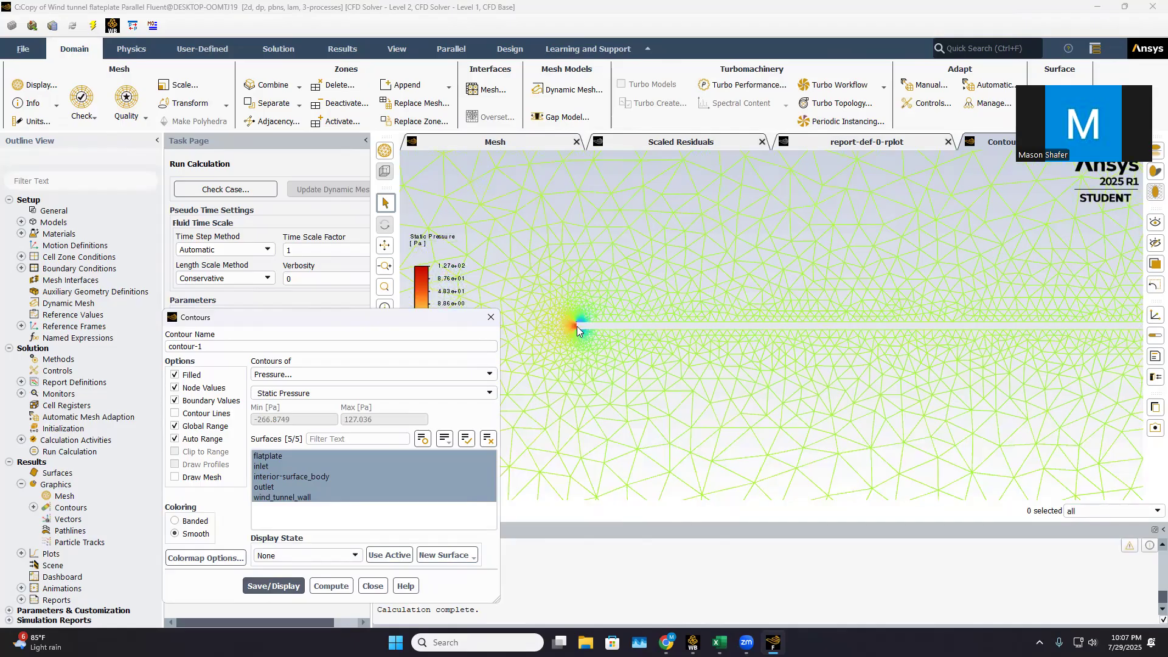
scroll(623, 336, "up", 3)
scroll(622, 359, "up", 3)
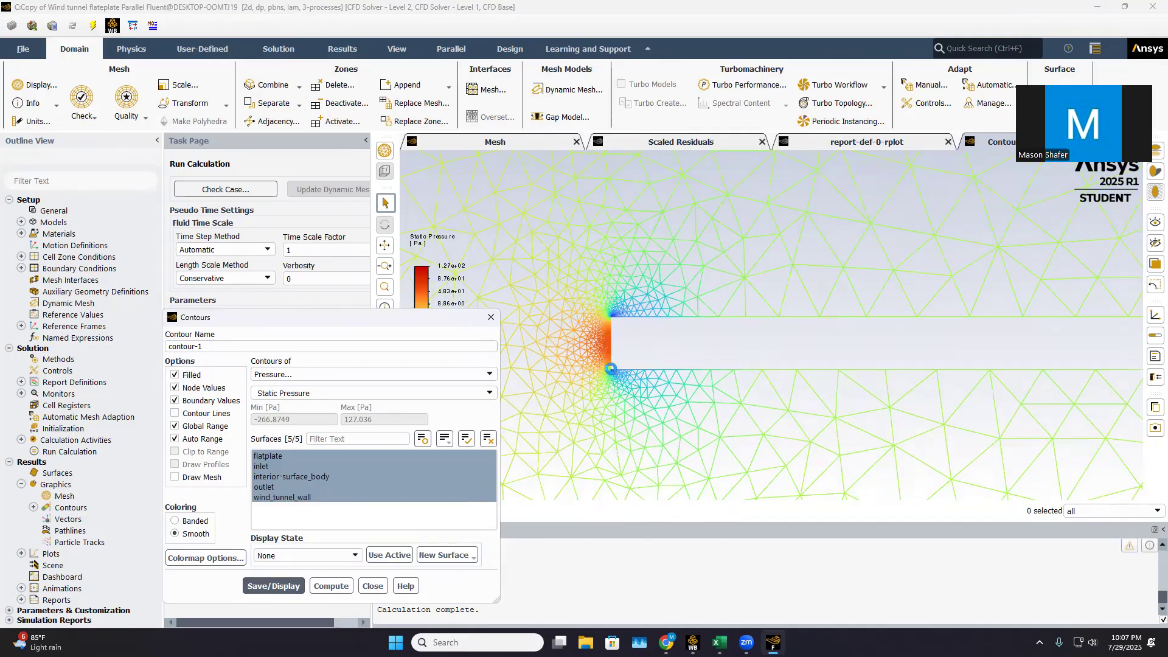
scroll(625, 363, "down", 3)
scroll(1059, 393, "down", 3)
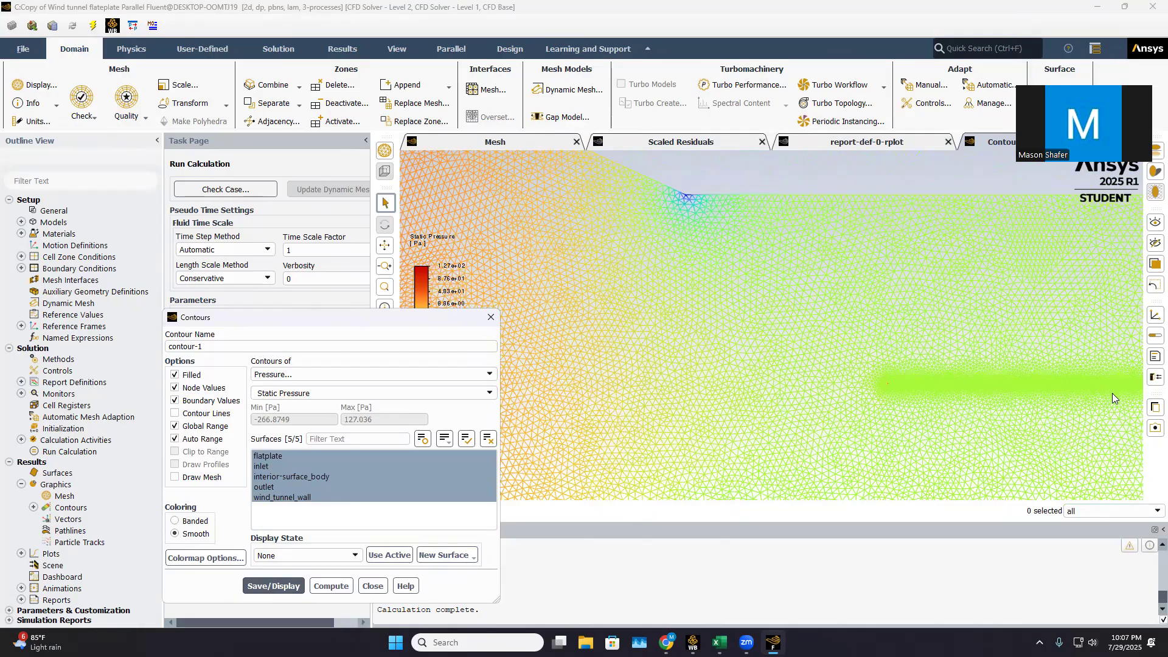
scroll(1112, 393, "up", 3)
scroll(1016, 355, "down", 5)
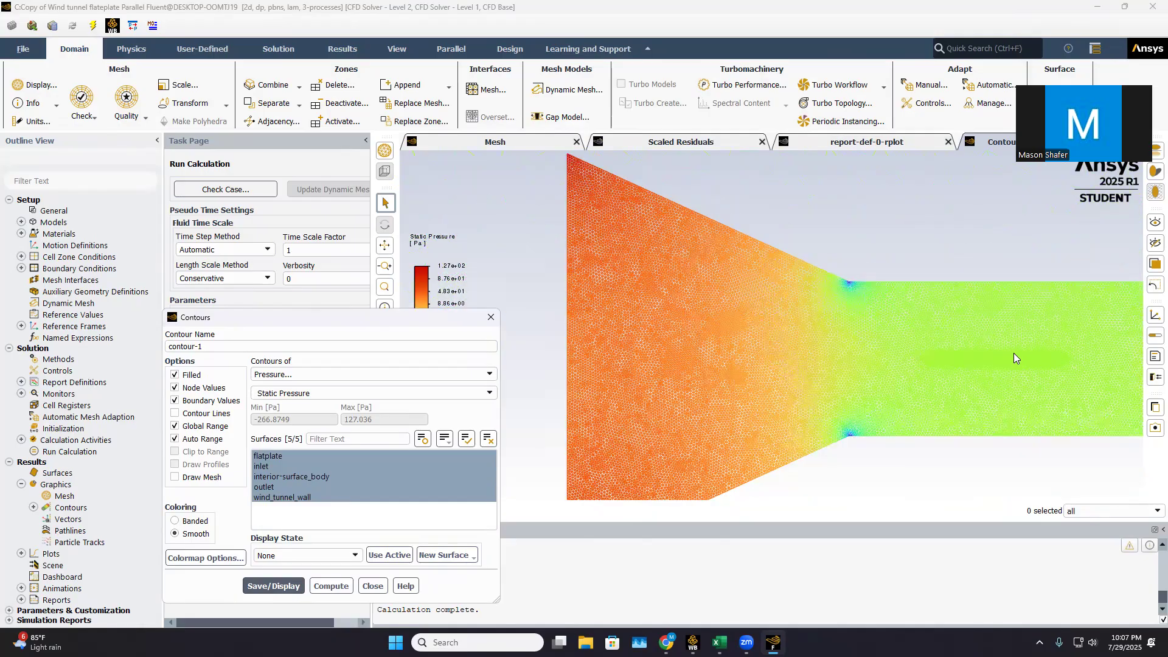
scroll(619, 337, "down", 4)
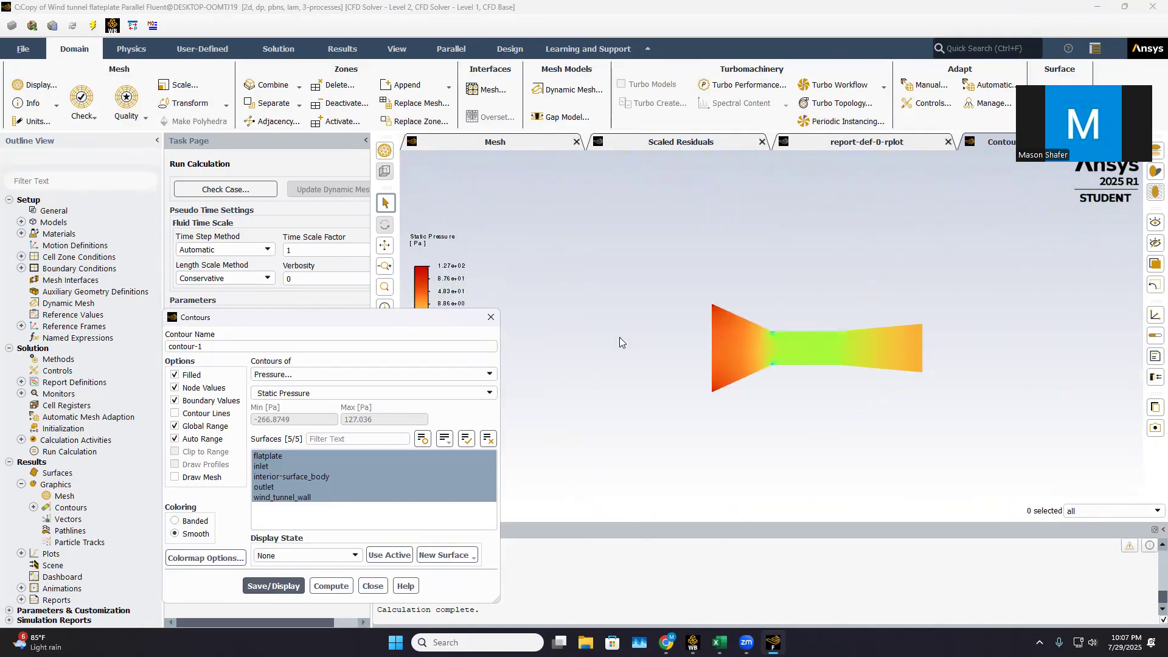
scroll(835, 346, "up", 5)
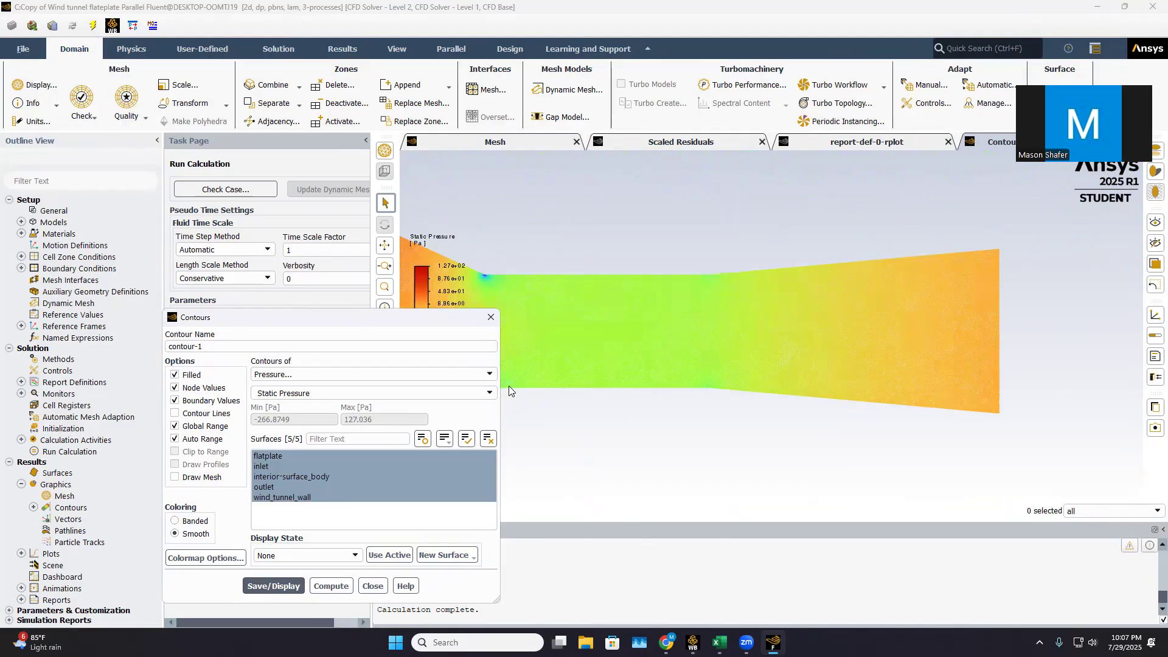
Switch contour-1 to Velocity Magnitude and display it on the same five surfaces
left_click(447, 372)
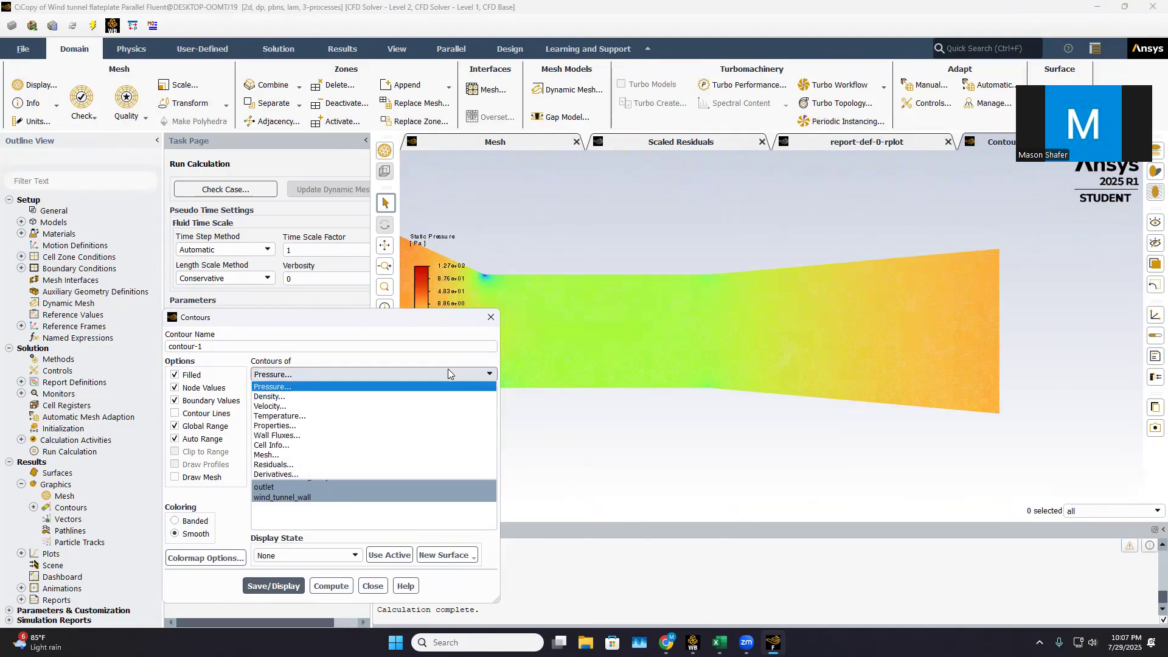
left_click(327, 407)
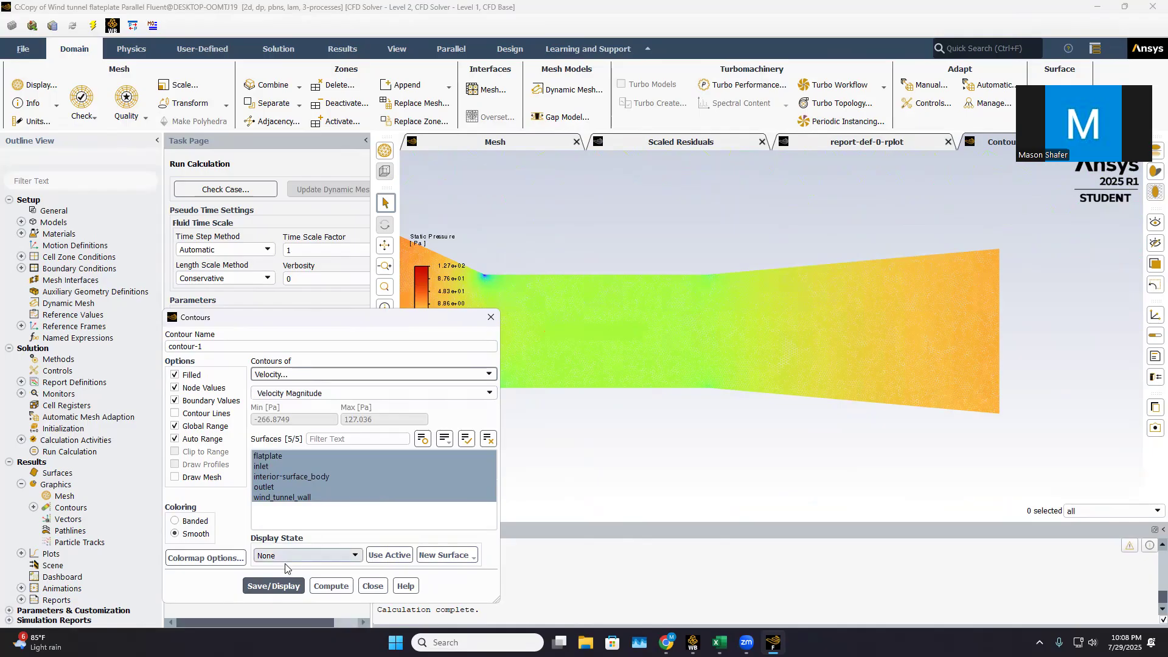
left_click(280, 586)
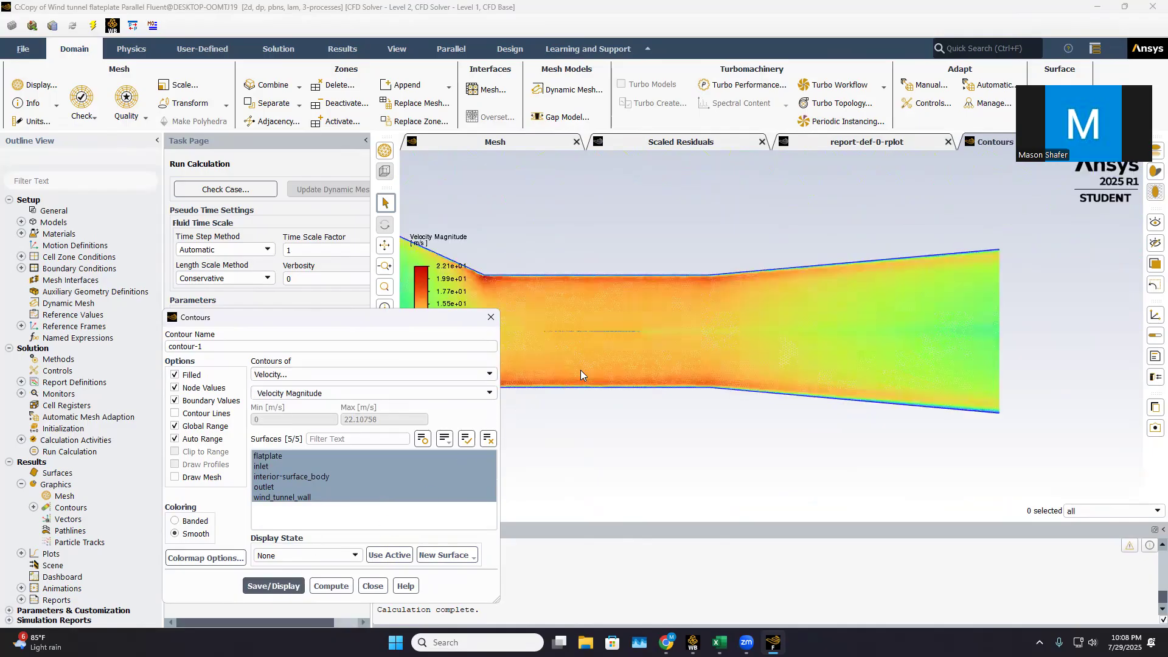
Examine the velocity magnitude contours along the flat plate's surfaces and through the tunnel's inlet contraction
scroll(589, 345, "up", 2)
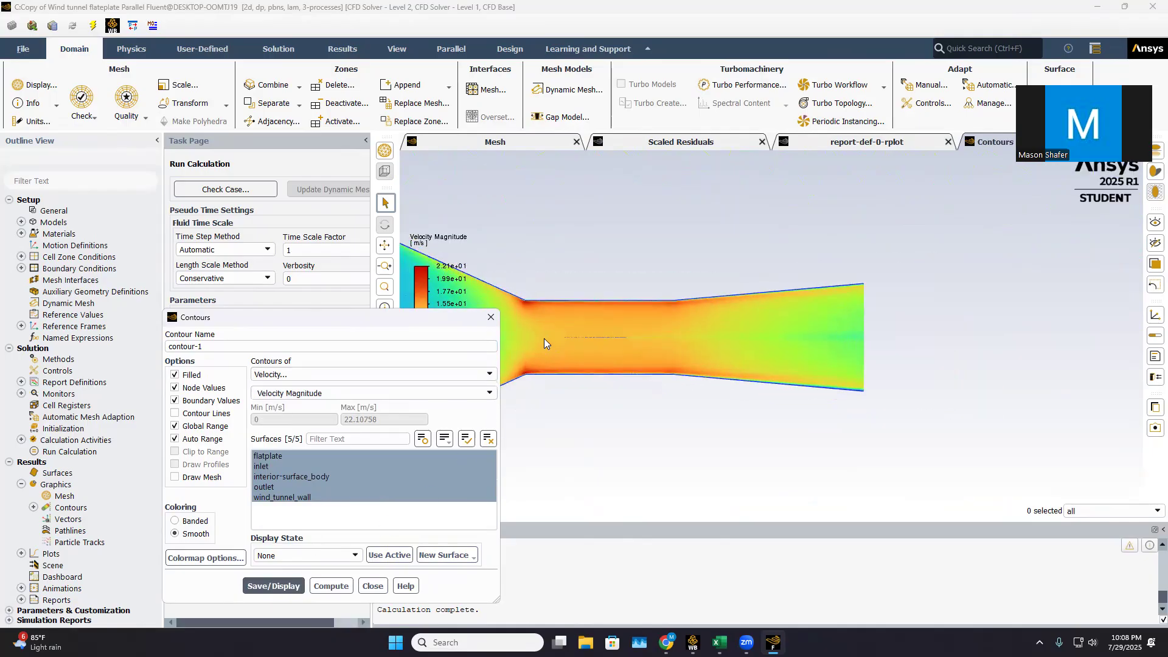
scroll(678, 330, "up", 3)
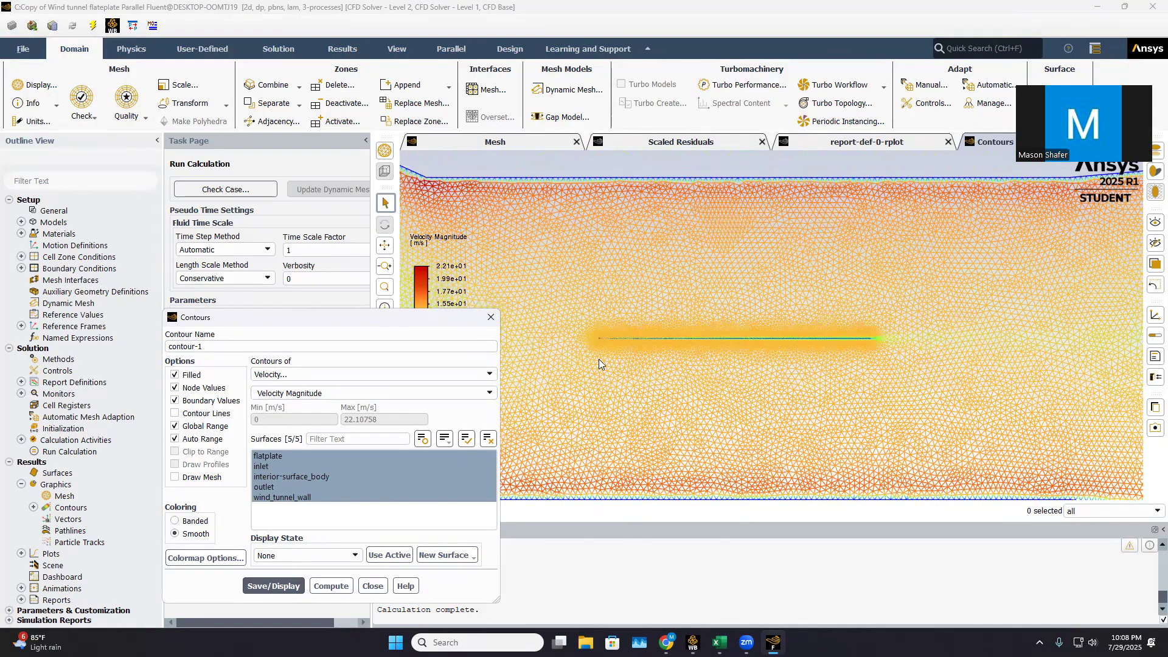
scroll(626, 364, "up", 4)
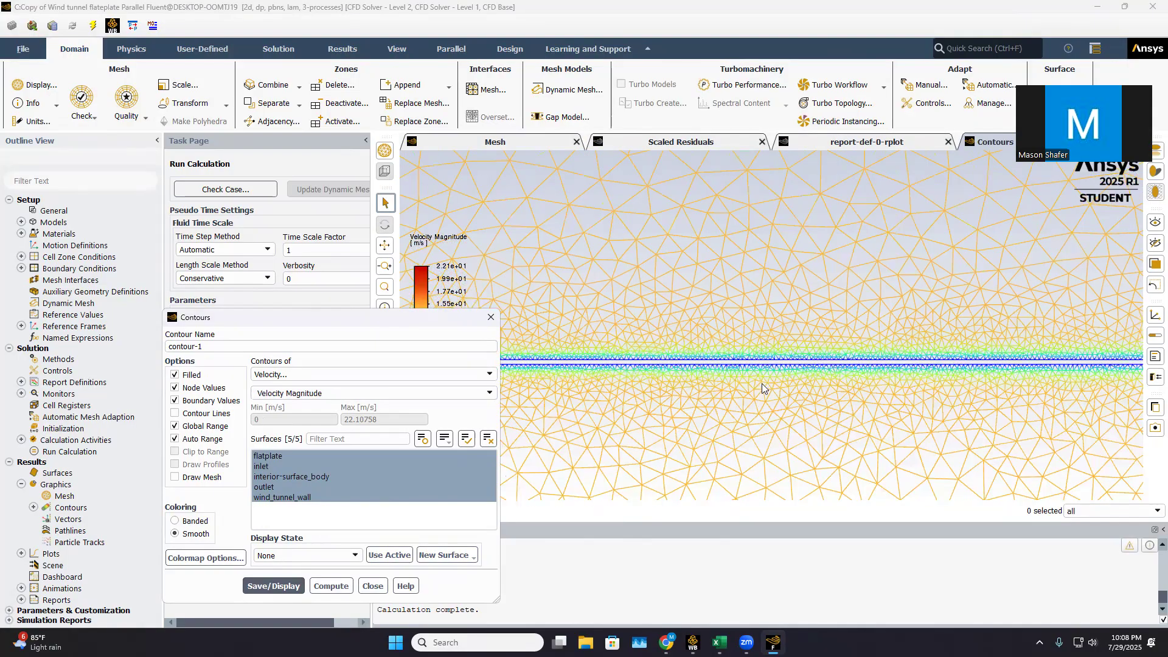
scroll(883, 389, "down", 2)
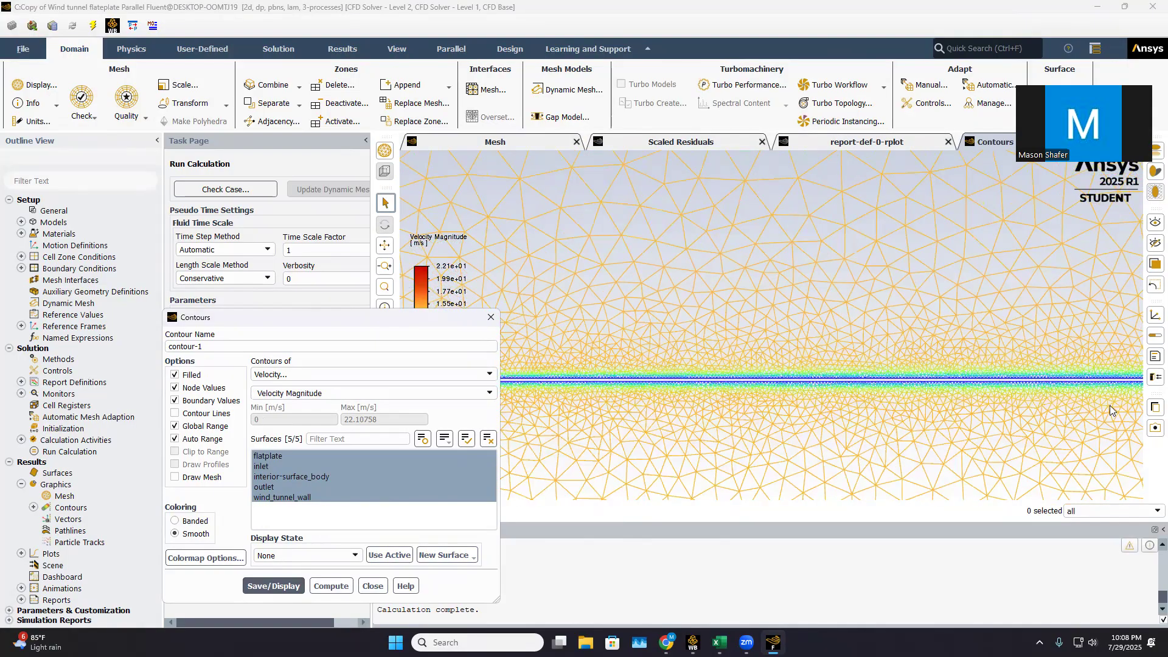
scroll(1109, 406, "down", 2)
scroll(1105, 399, "down", 1)
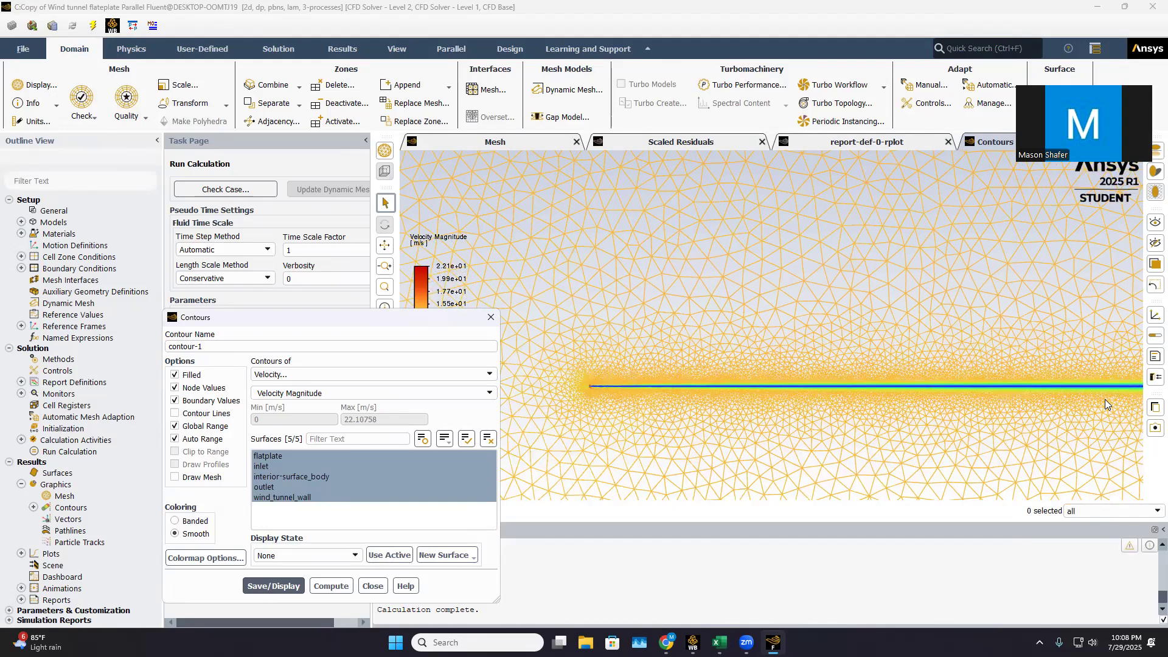
scroll(1101, 396, "down", 5)
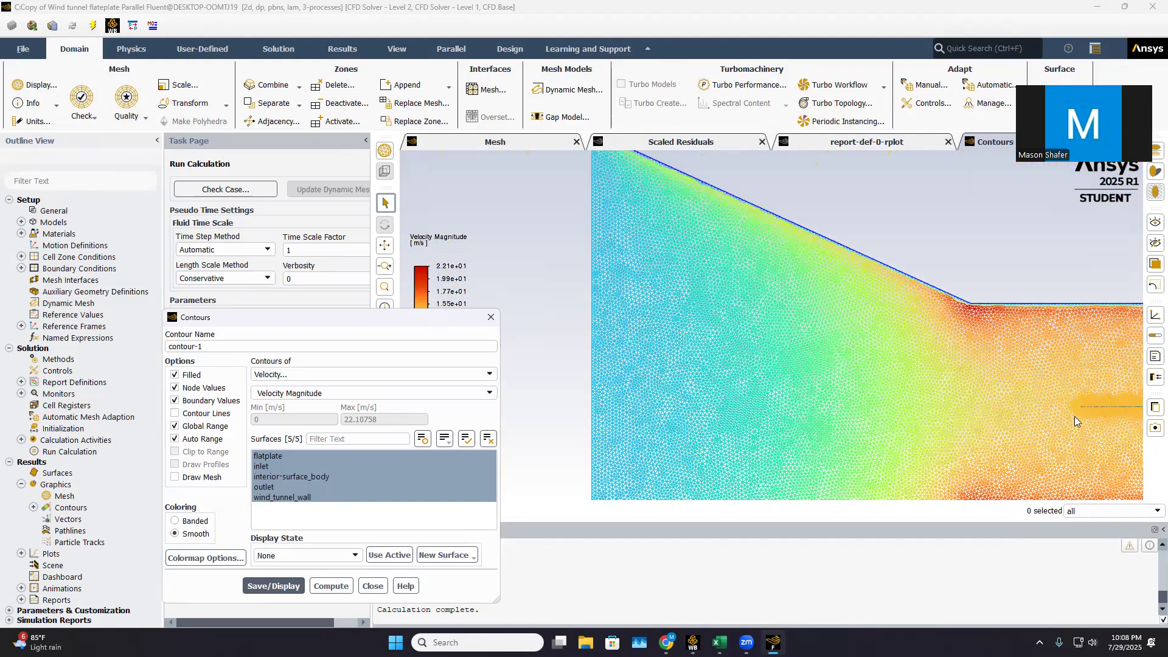
scroll(1126, 401, "up", 1)
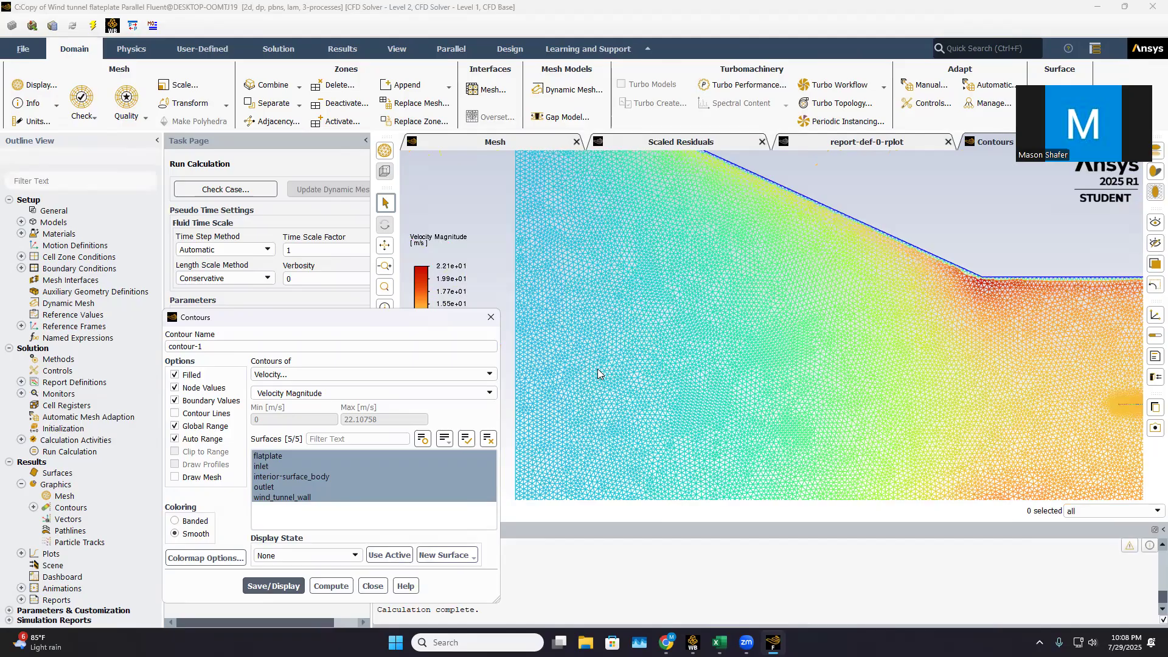
scroll(586, 367, "down", 4)
scroll(715, 377, "up", 2)
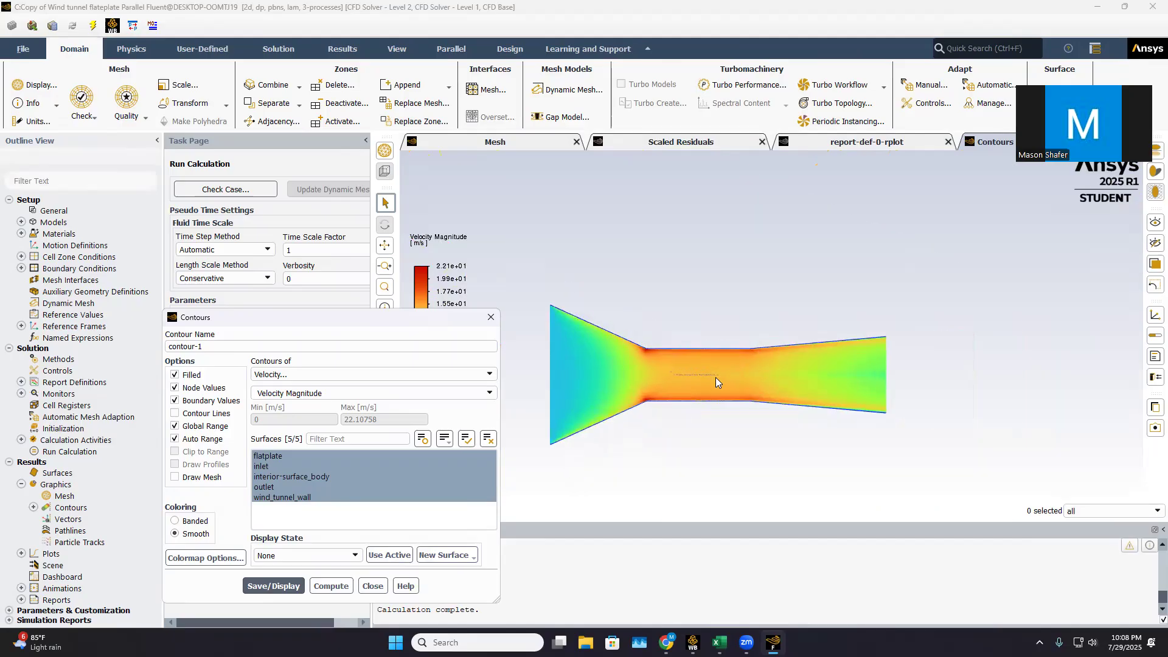
Inspect the velocity distribution close up at the plate's leading edge and in the wake behind its trailing edge
scroll(626, 376, "up", 1)
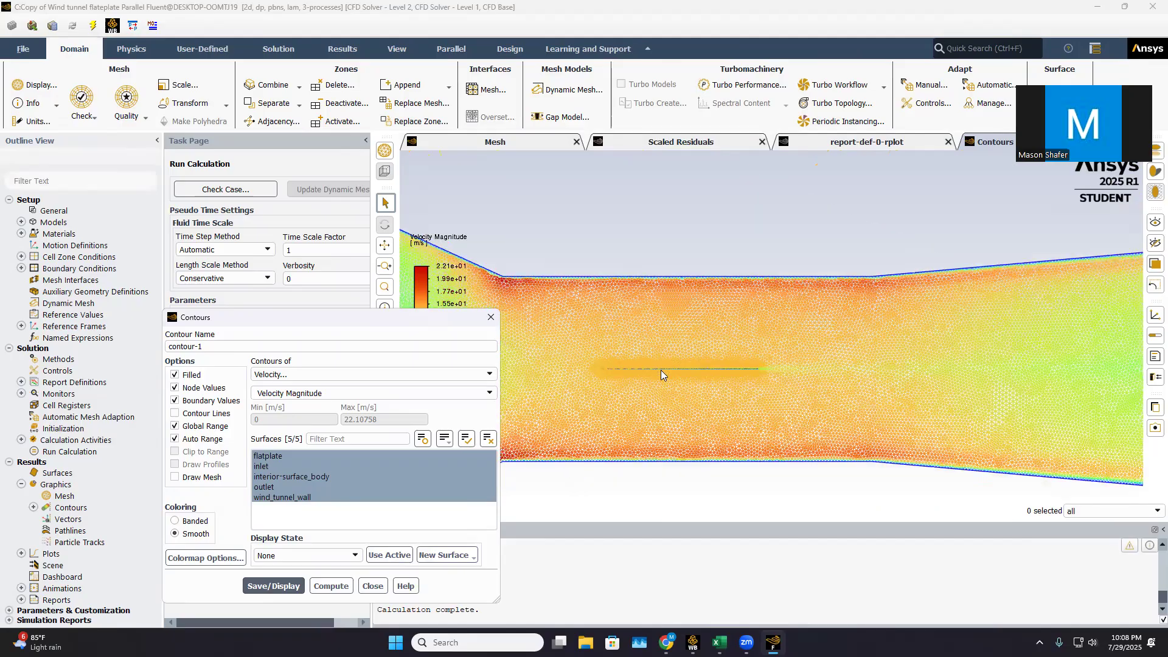
scroll(613, 374, "up", 3)
scroll(581, 353, "up", 2)
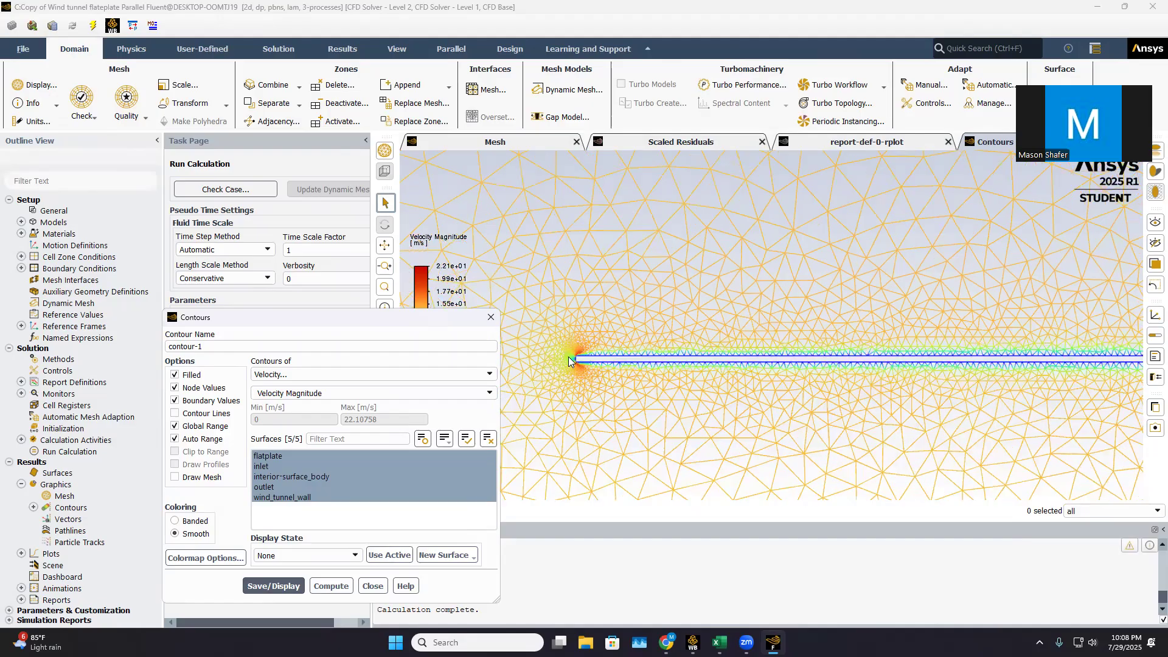
scroll(575, 372, "up", 3)
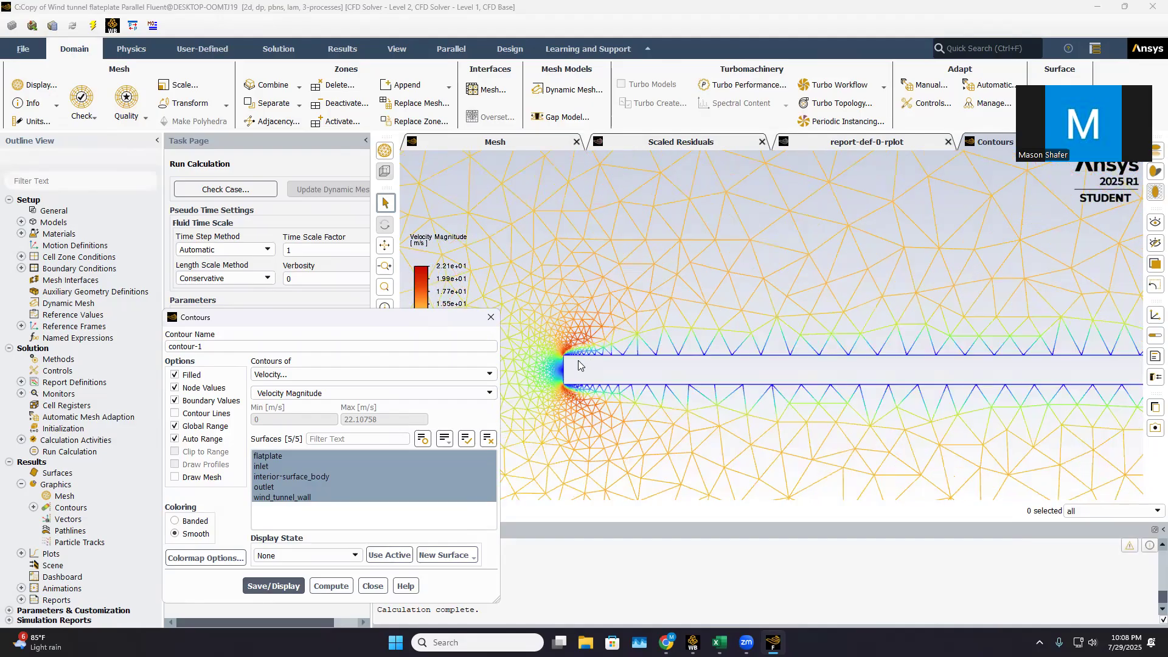
scroll(611, 347, "up", 1)
scroll(704, 351, "up", 1)
scroll(974, 385, "up", 1)
scroll(1083, 379, "up", 1)
scroll(1076, 381, "down", 4)
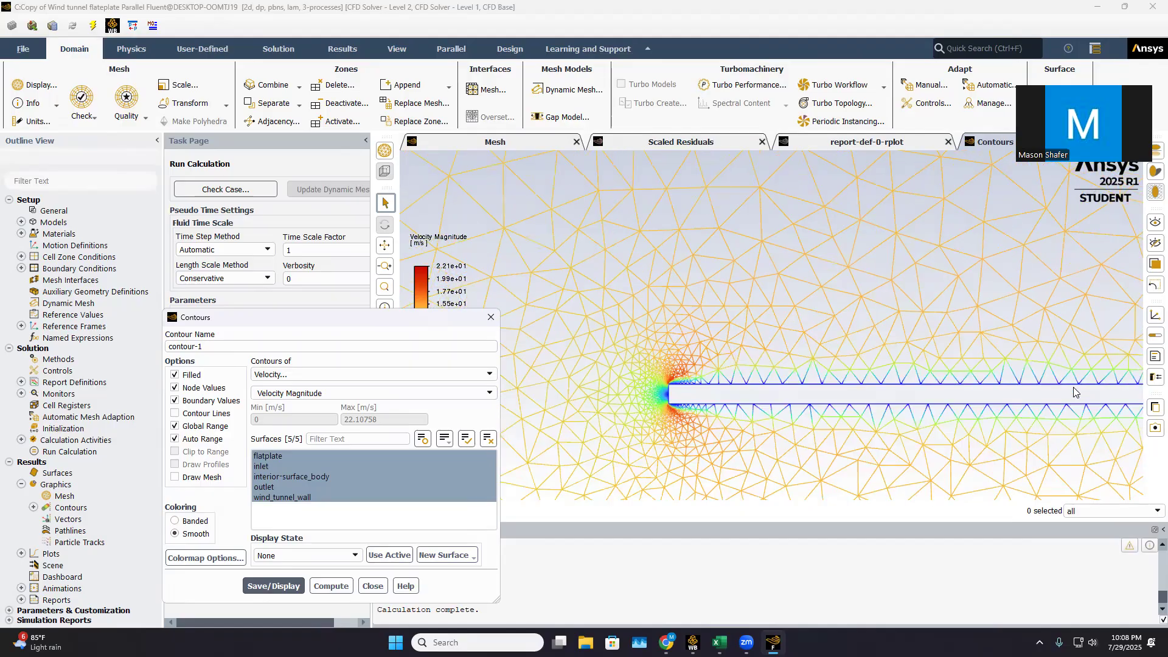
scroll(1075, 390, "down", 2)
scroll(738, 365, "down", 2)
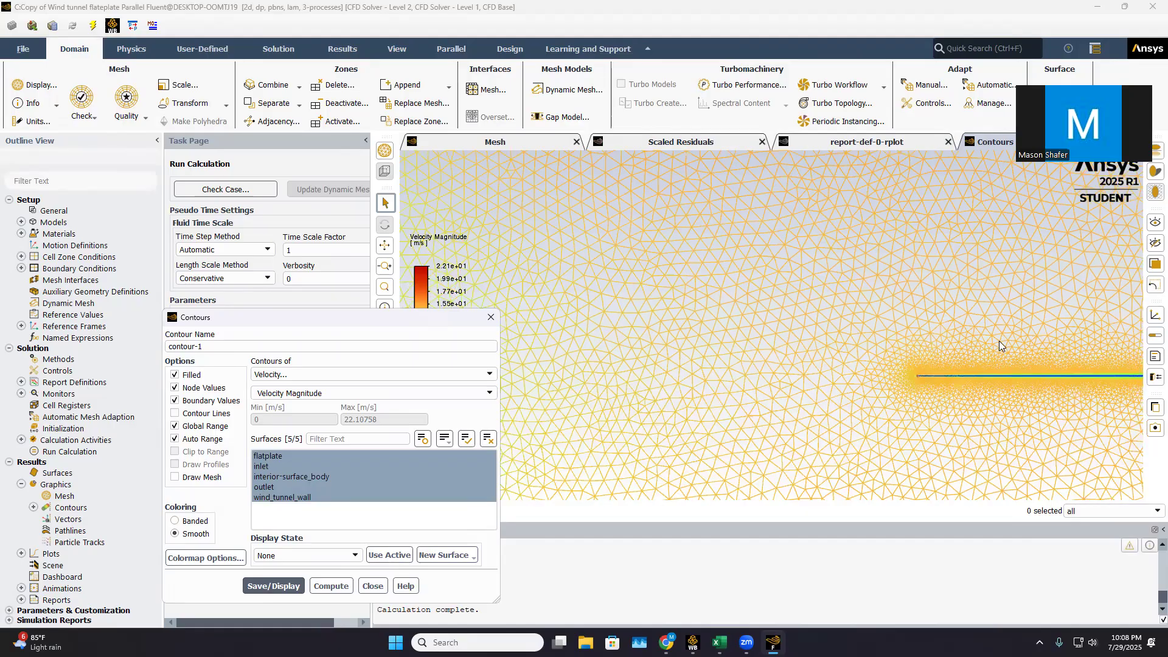
middle_click_drag(986, 374, 880, 358)
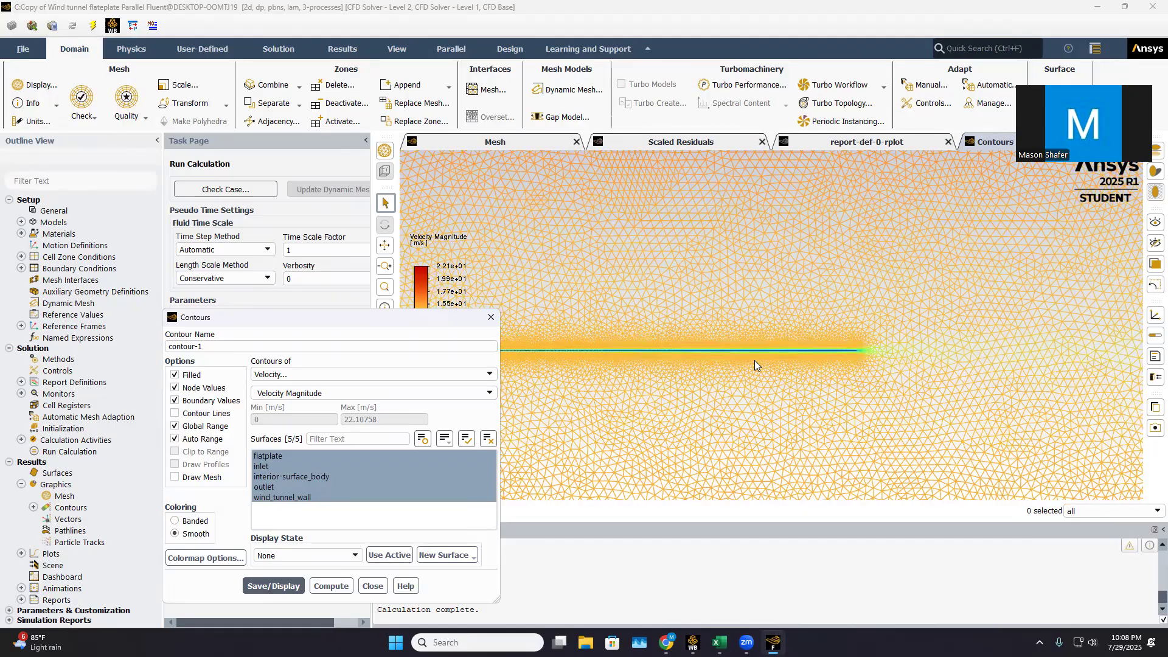
scroll(748, 369, "down", 2)
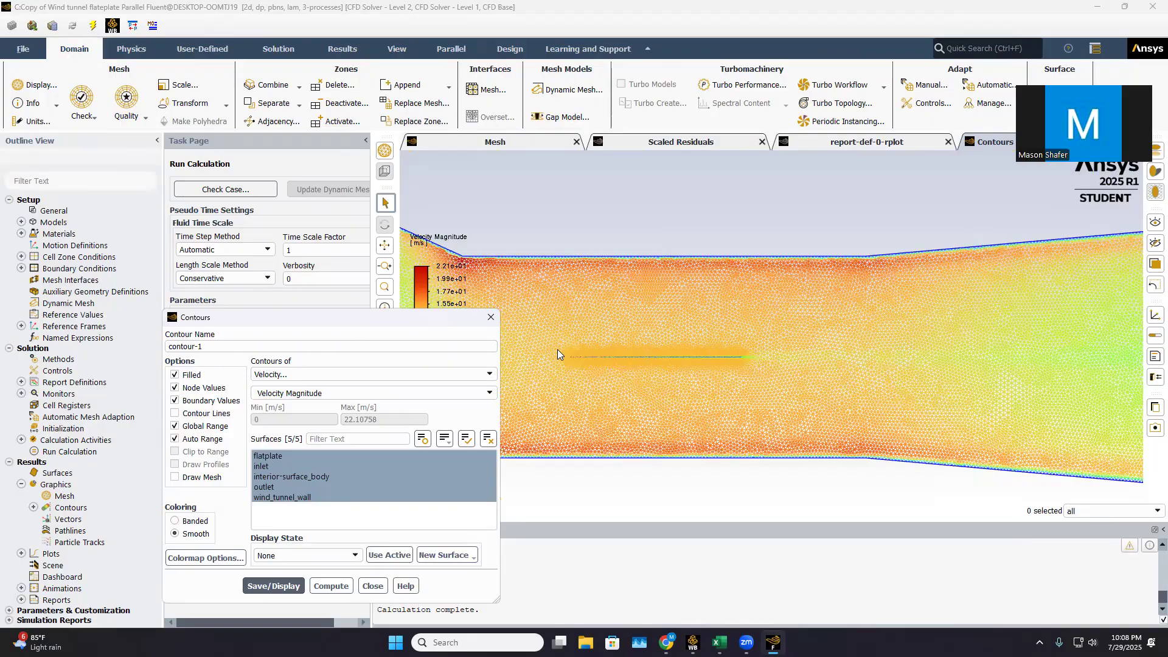
scroll(557, 353, "down", 2)
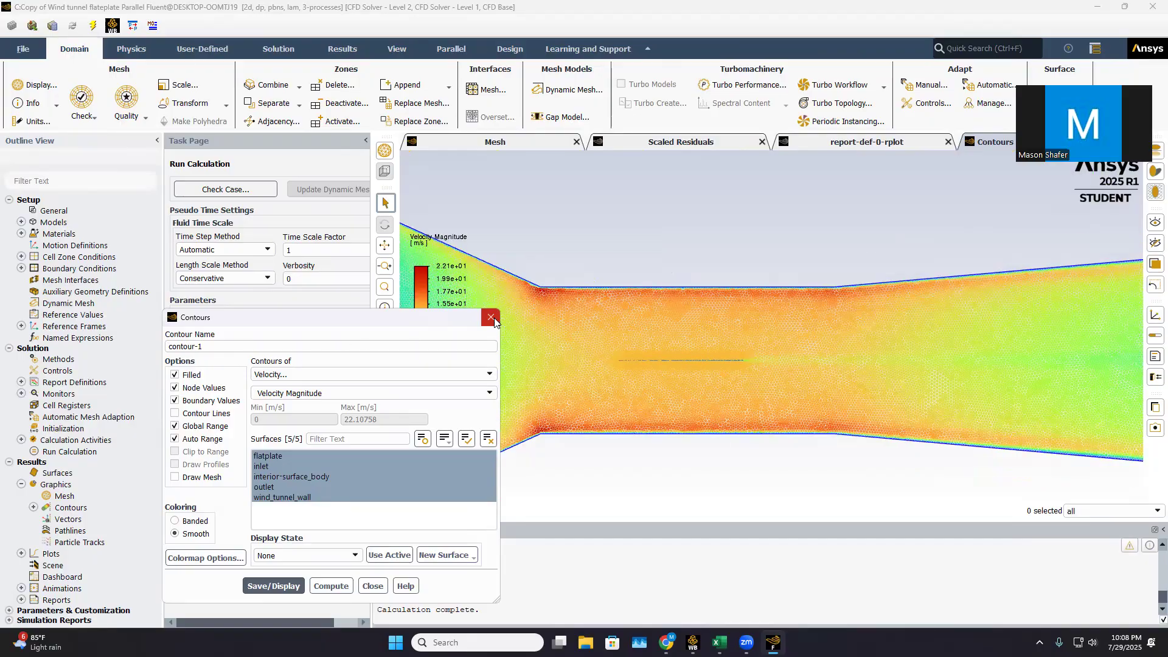
Close the contour settings and plot the saved wall-shear-stress XY plot for the flatplate surface
left_click(492, 318)
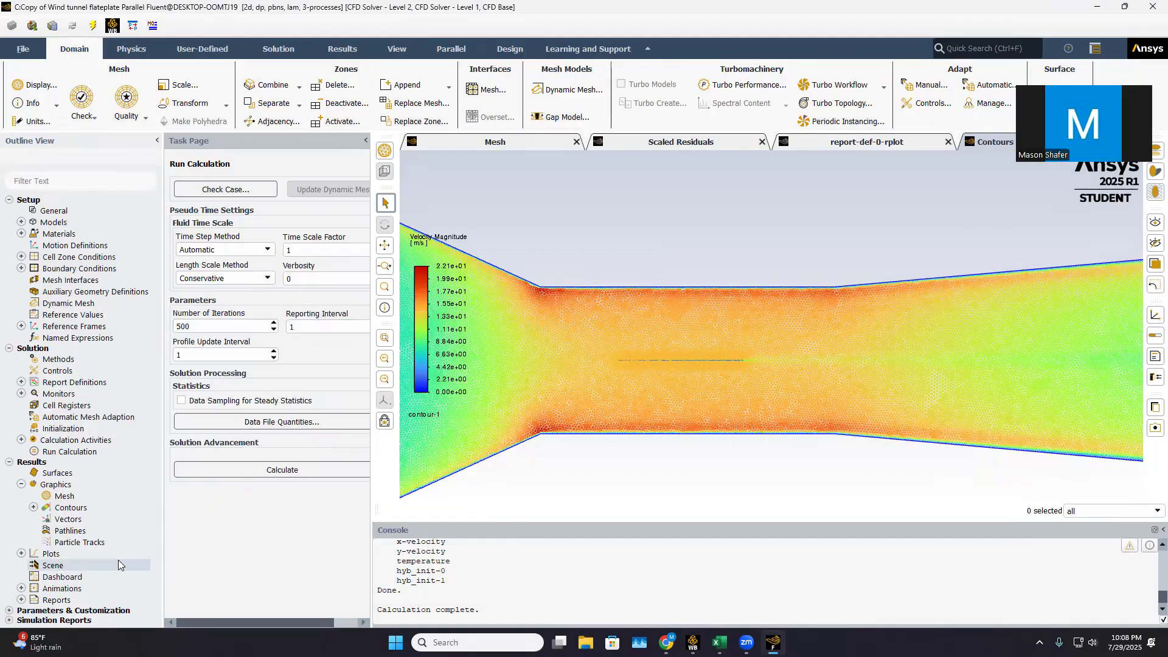
left_click(21, 554)
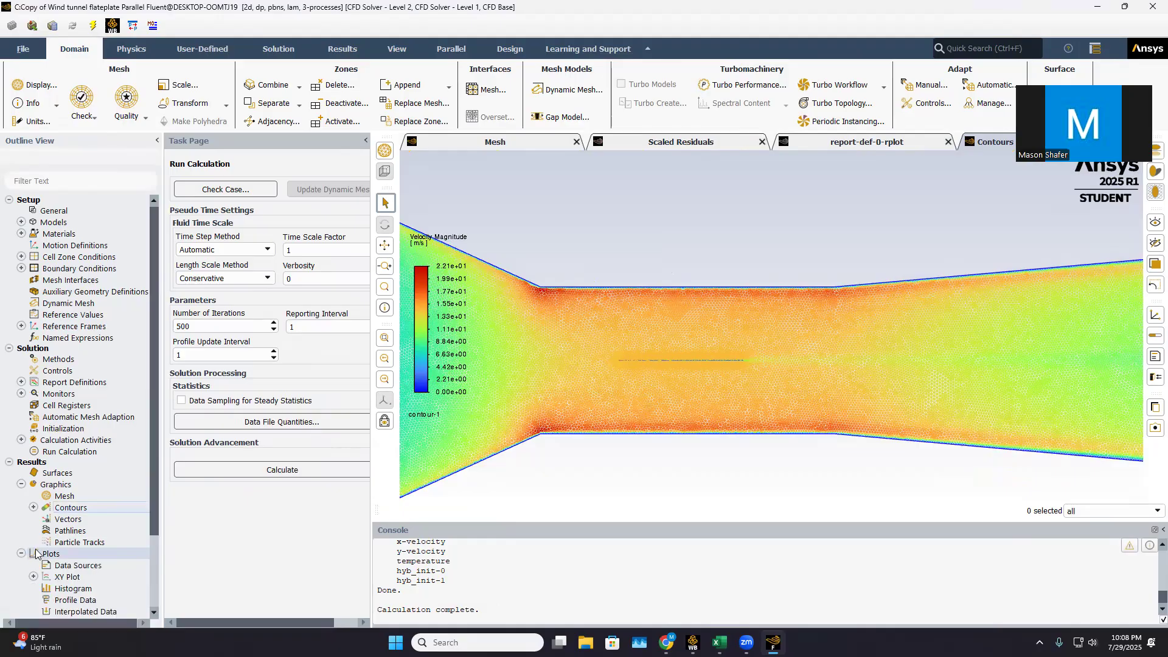
left_click(34, 577)
scroll(36, 579, "down", 2)
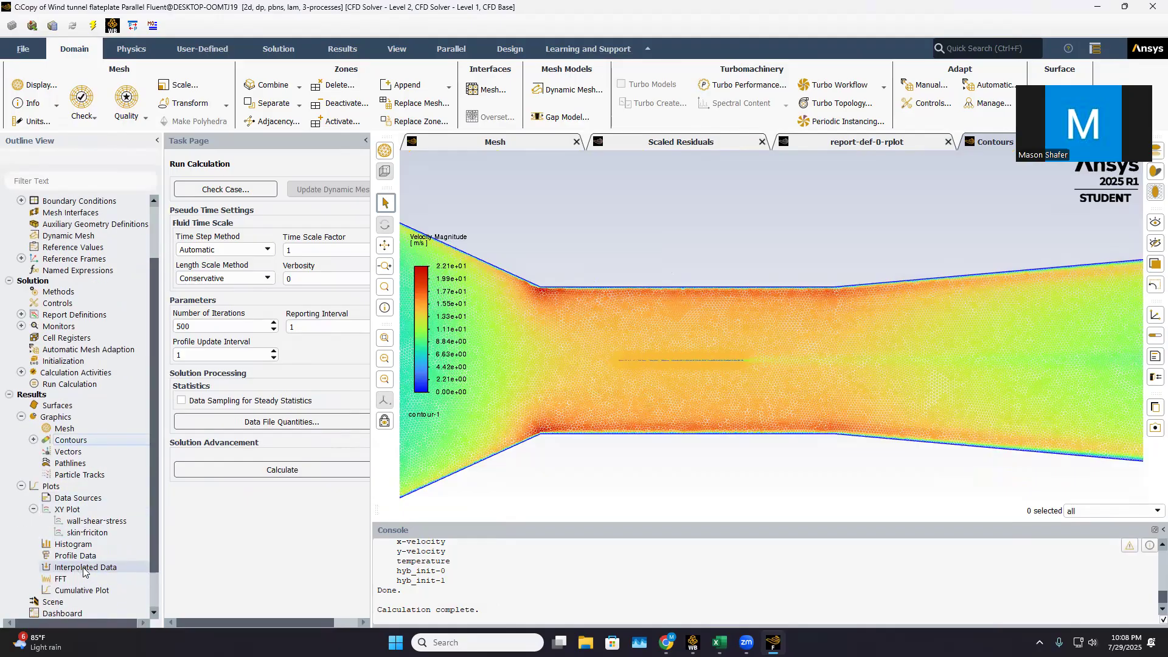
double_click(97, 521)
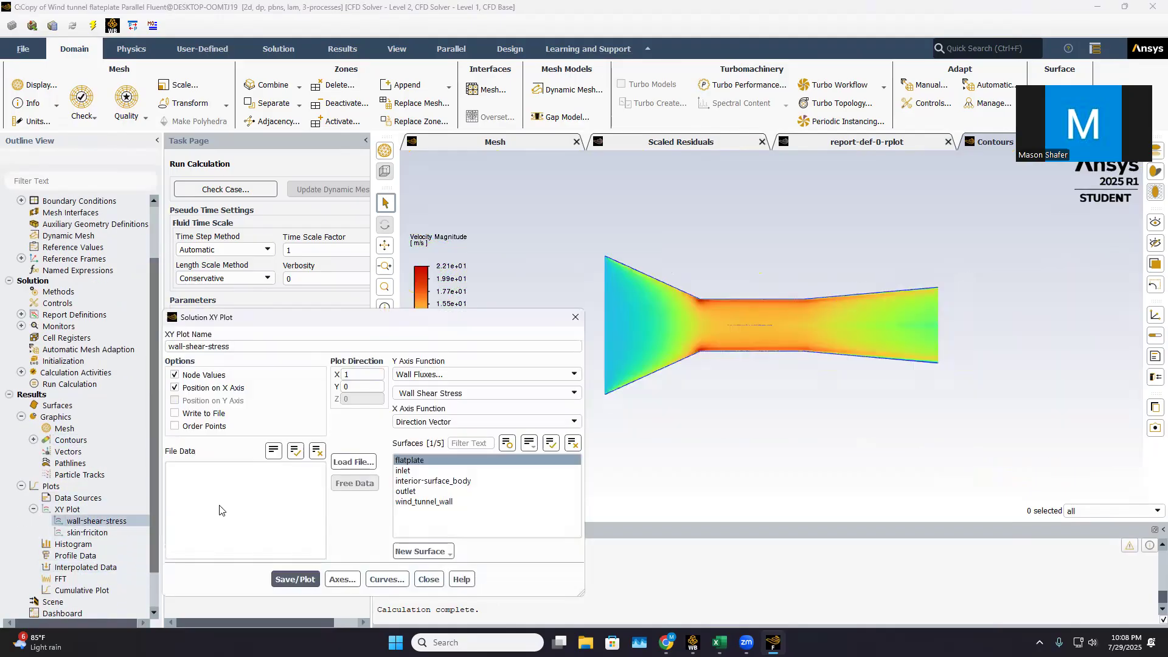
left_click(295, 579)
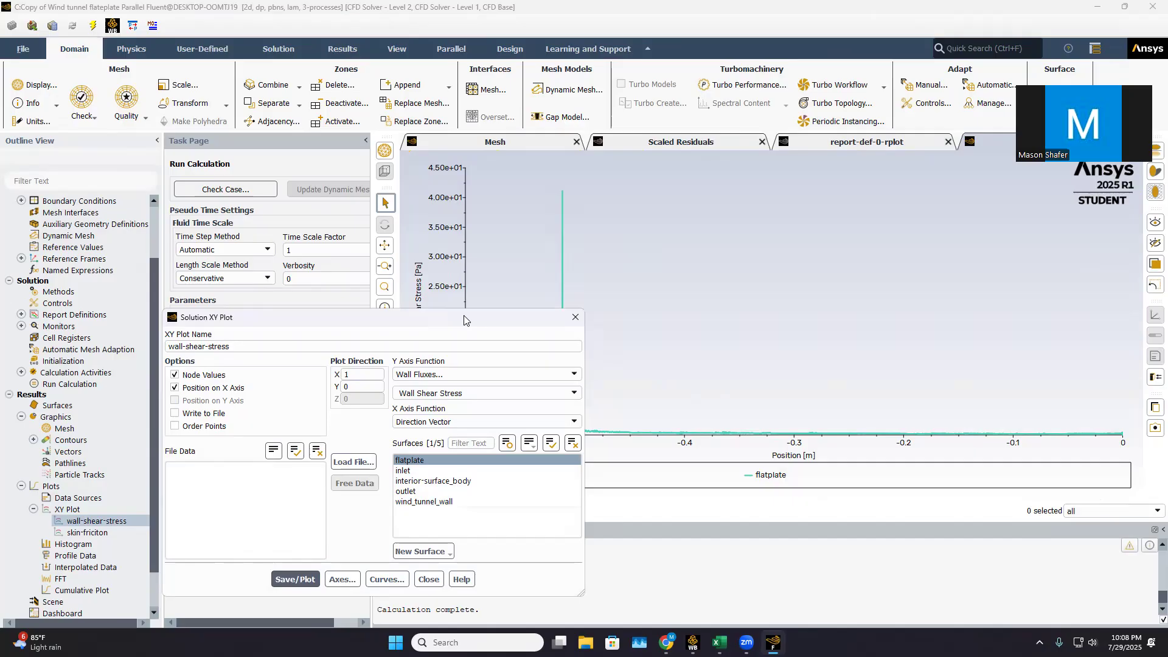
left_click_drag(464, 320, 392, 277)
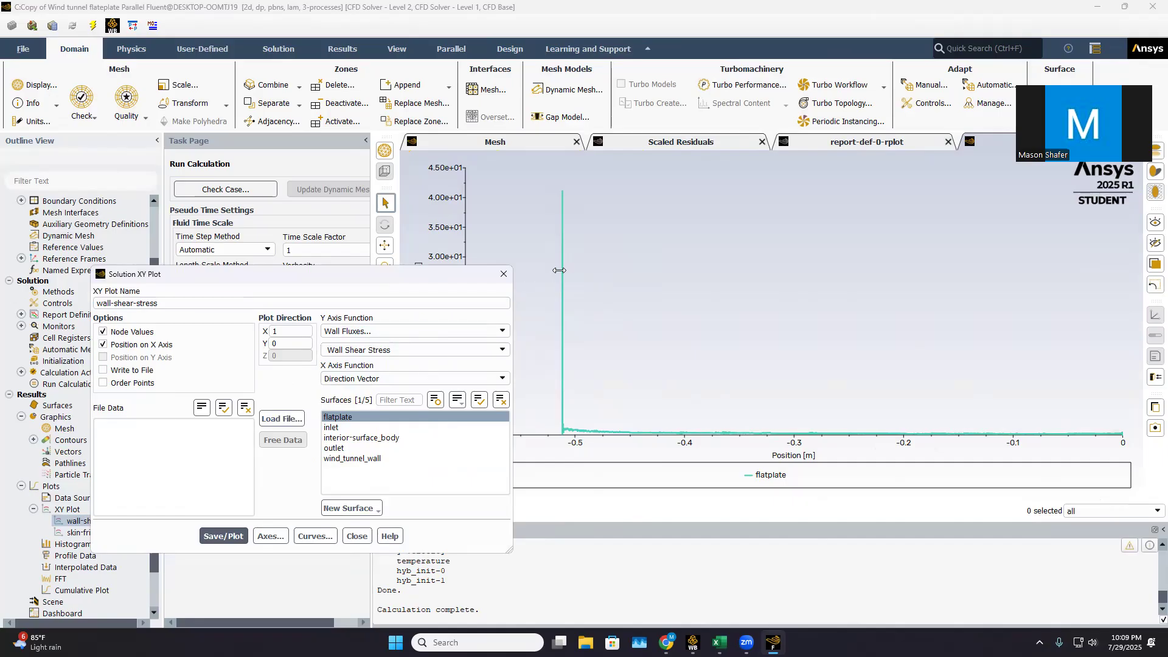
left_click(503, 274)
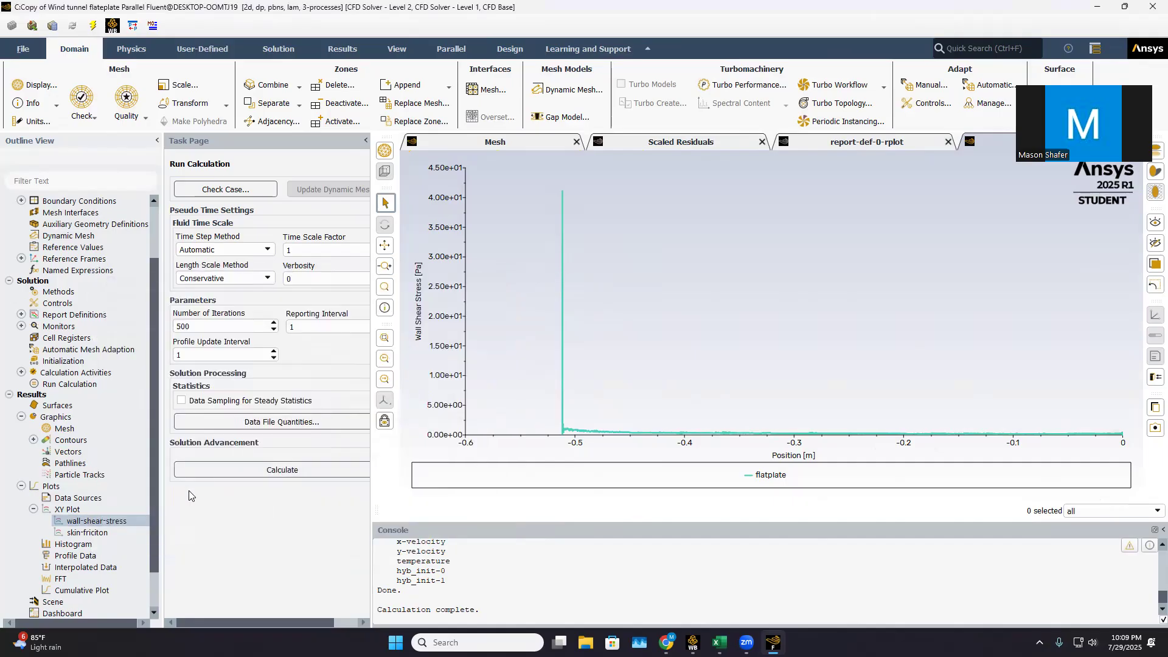
Plot the saved skin-friciton XY plot for the flatplate surface
double_click(102, 533)
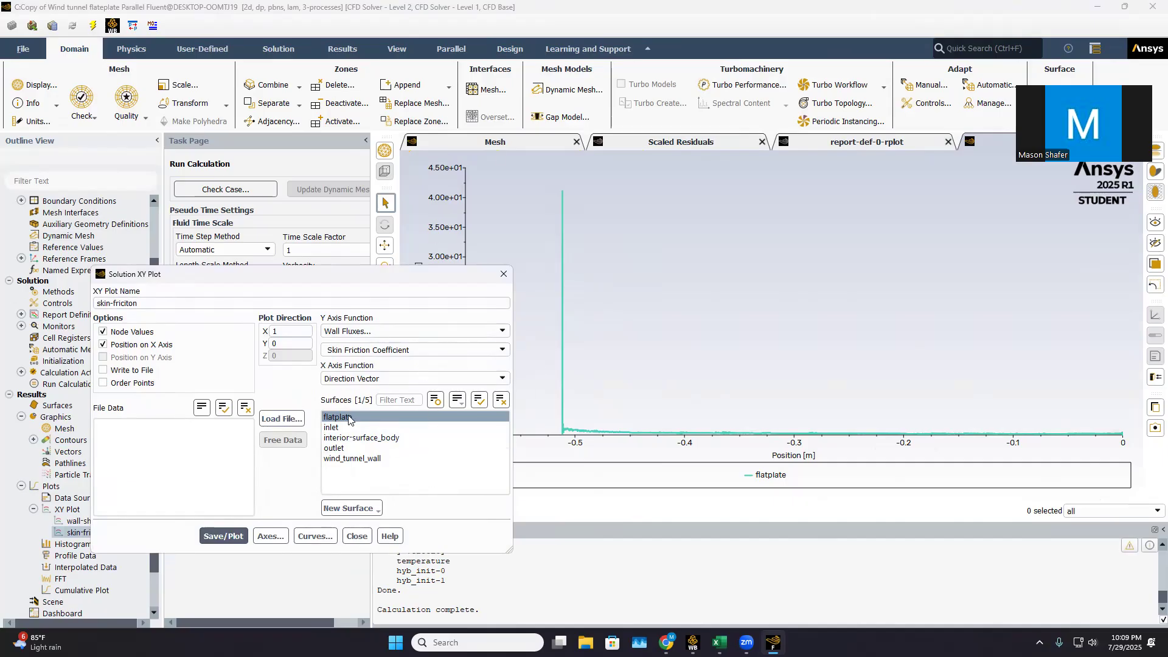
left_click(224, 530)
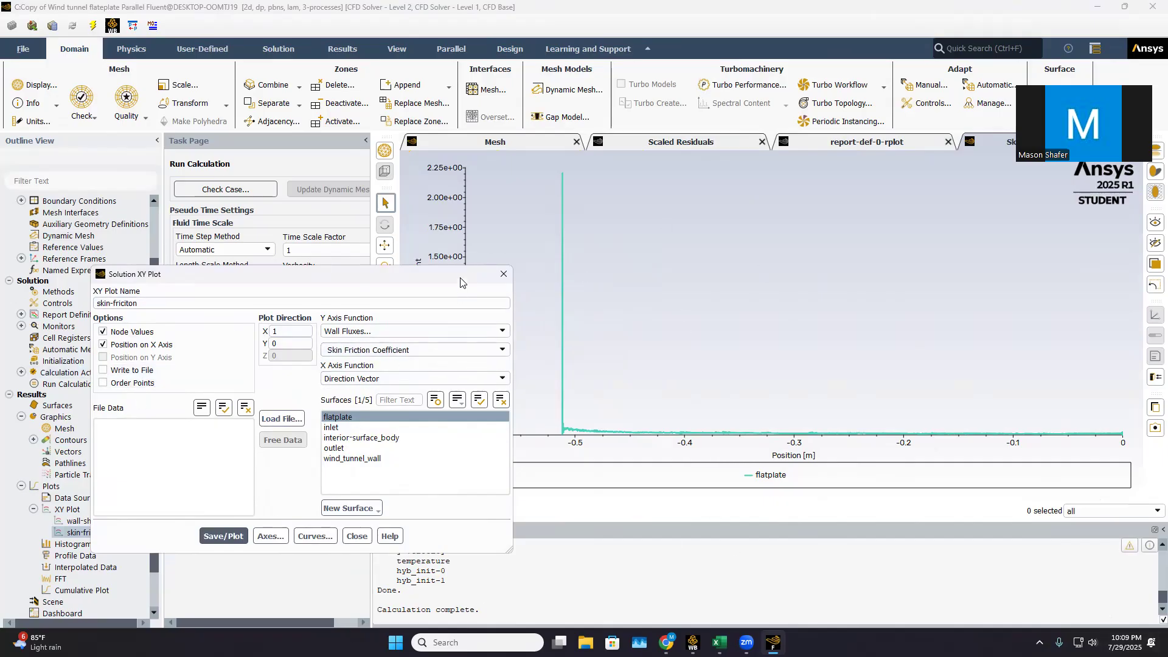
left_click(501, 274)
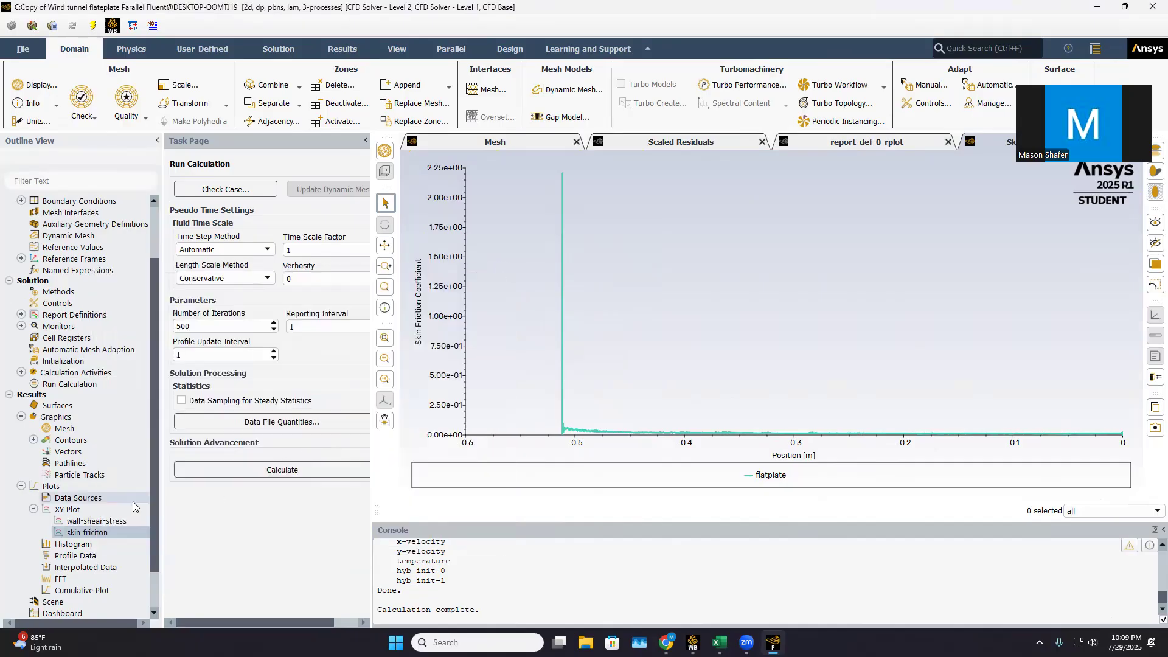
Create a drag force report definition for the flatplate zone with the Drag Force output type
scroll(70, 264, "up", 2)
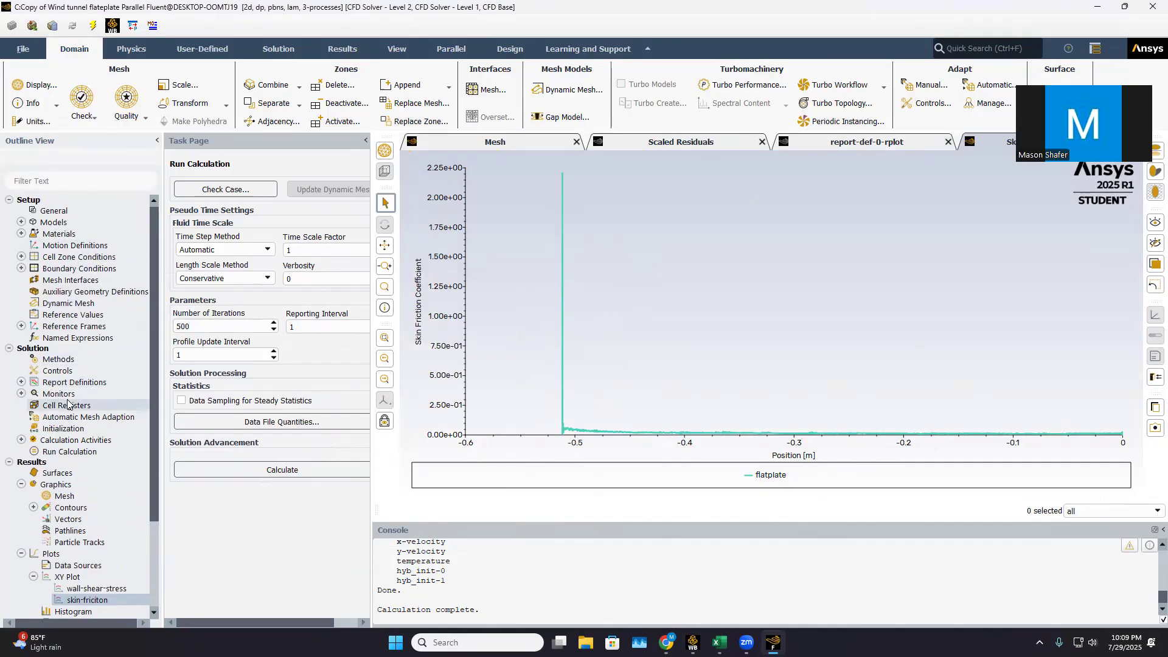
left_click(25, 382)
left_click(24, 382)
double_click(61, 383)
left_click(415, 290)
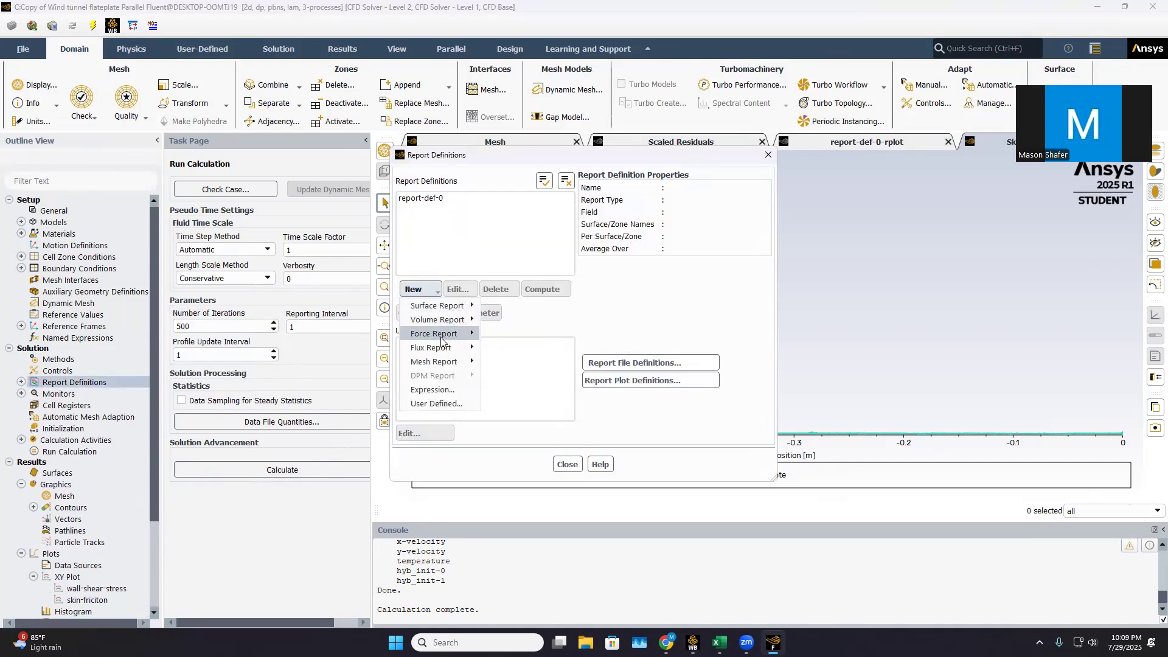
left_click(499, 336)
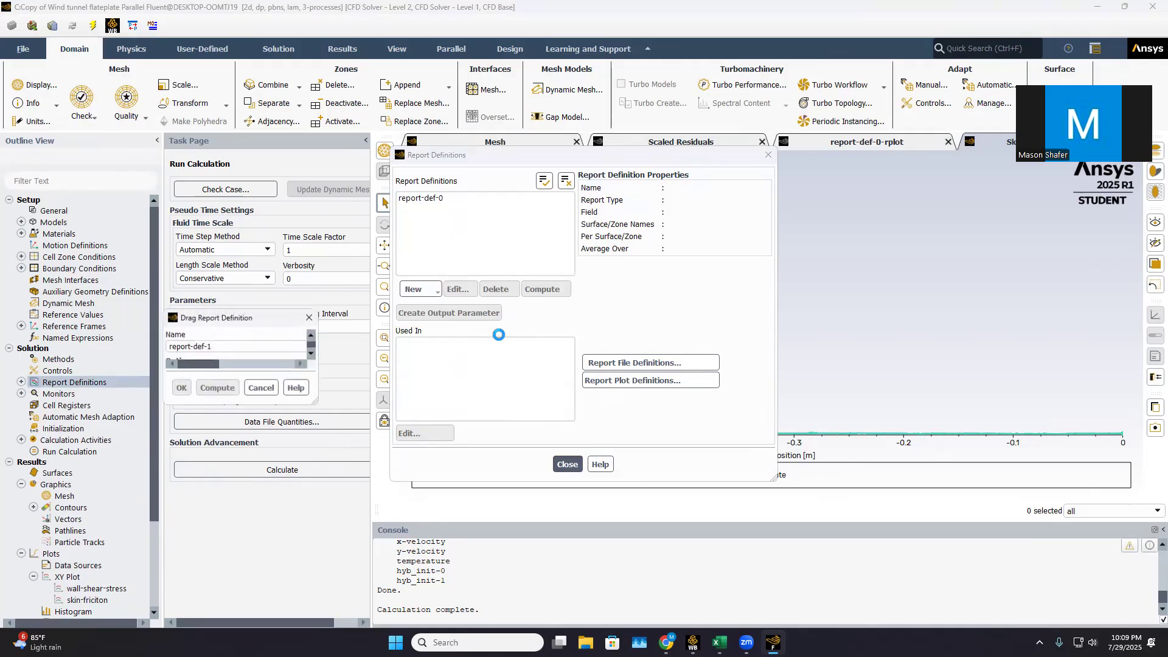
left_click(593, 202)
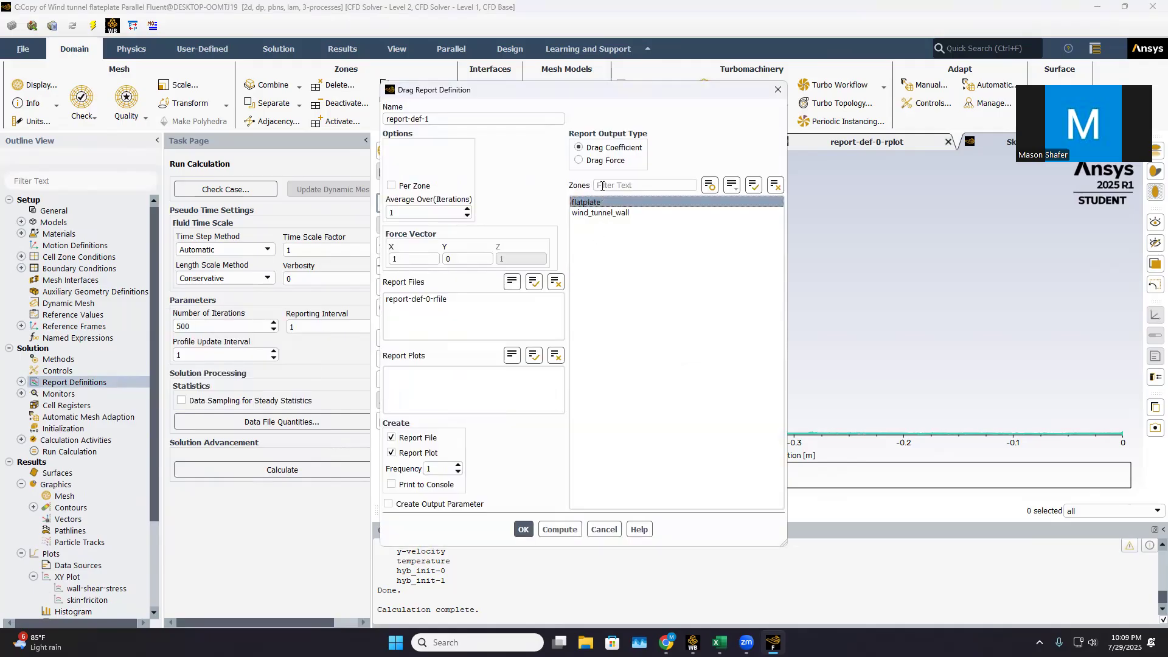
left_click(599, 162)
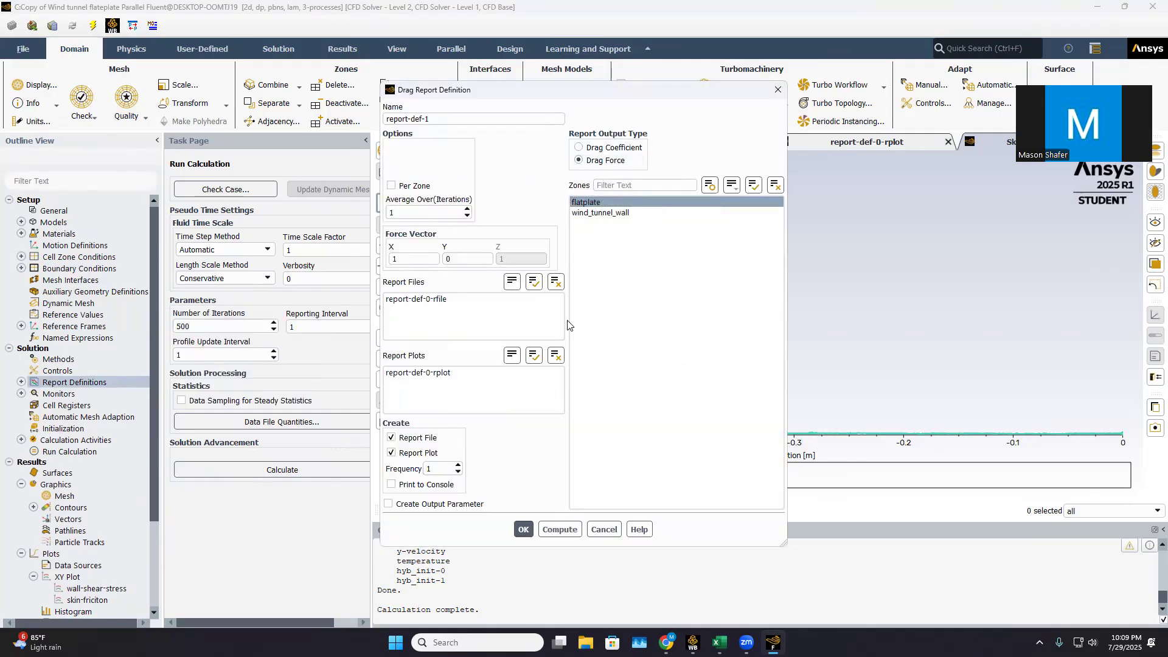
left_click(525, 529)
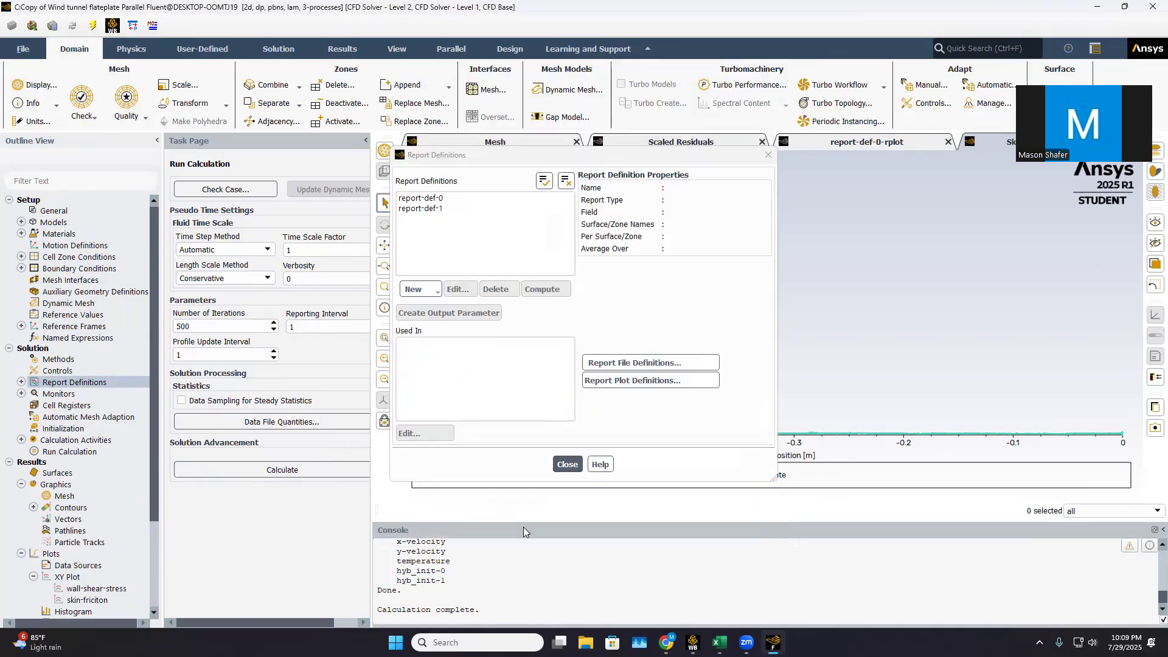
Compute the drag force on the flatplate zone from a second drag report definition, without saving that definition
left_click(419, 290)
mouse_move(458, 334)
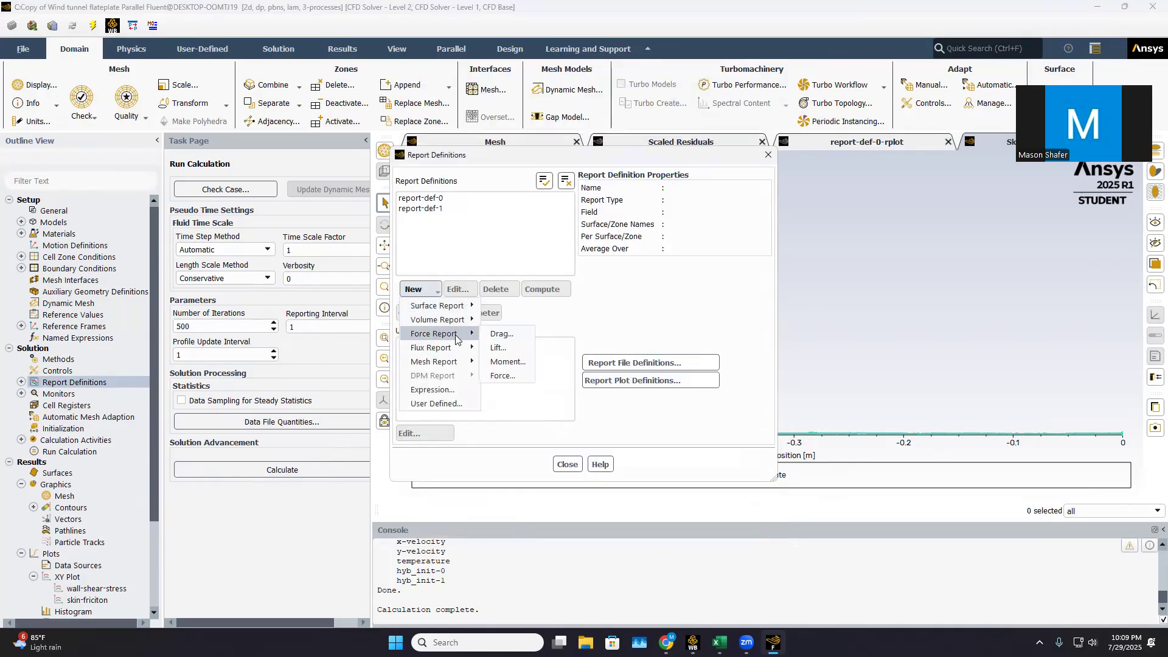
left_click(500, 335)
left_click(602, 161)
left_click(585, 202)
left_click(559, 529)
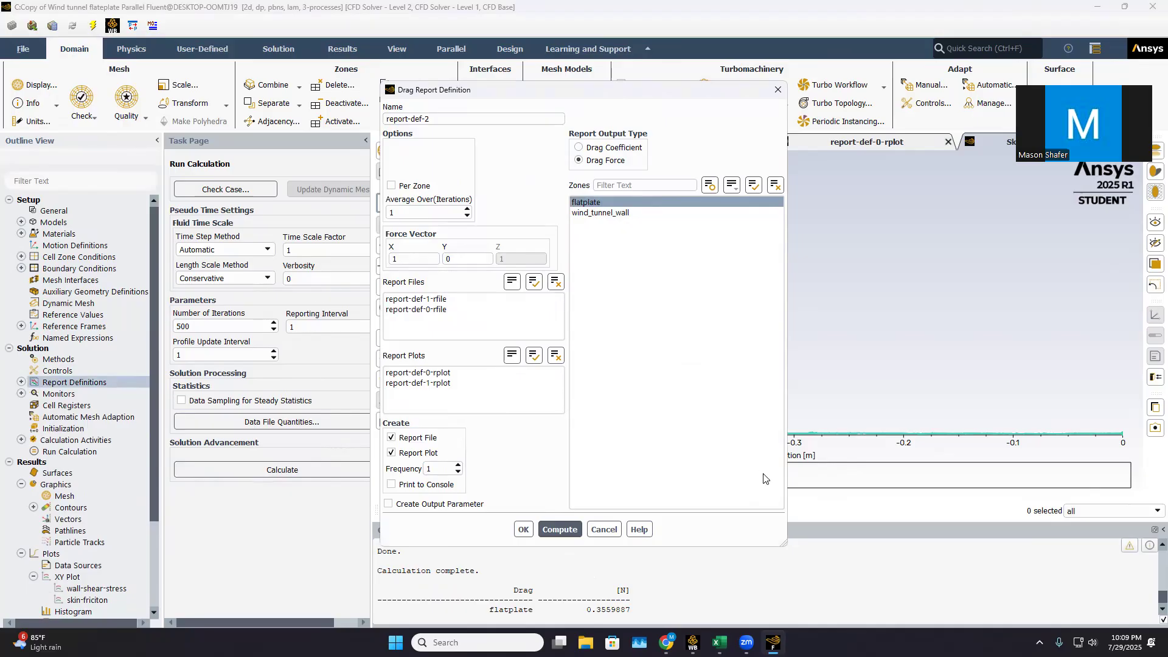
left_click(777, 91)
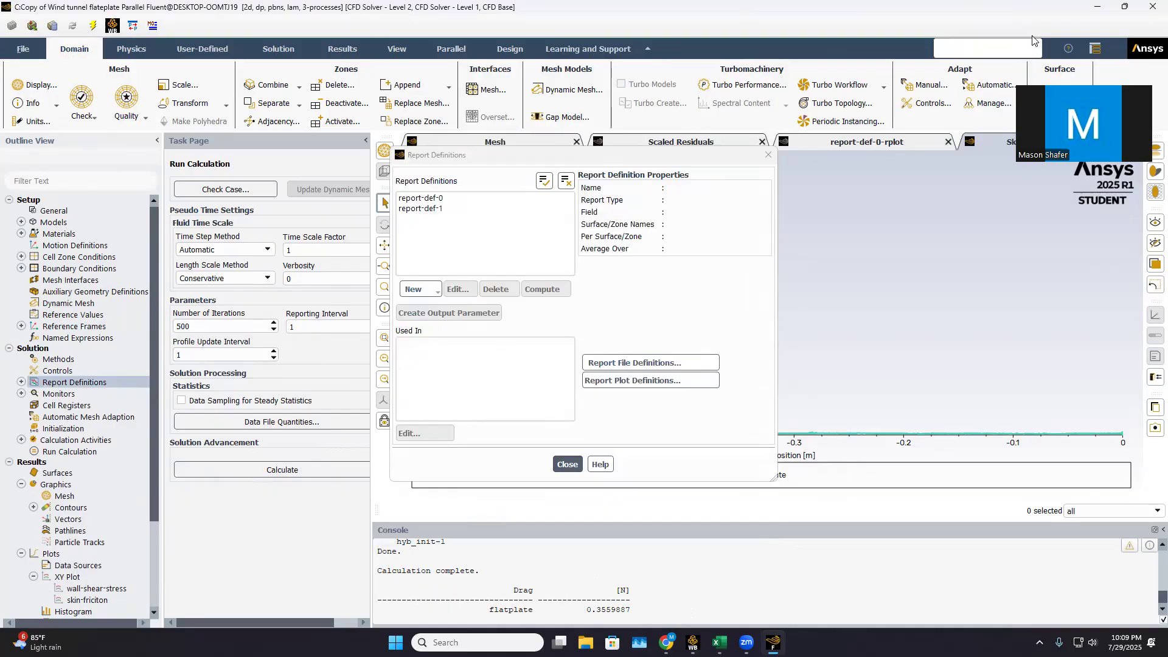
scroll(75, 540, "down", 2)
left_click(98, 521)
double_click(98, 522)
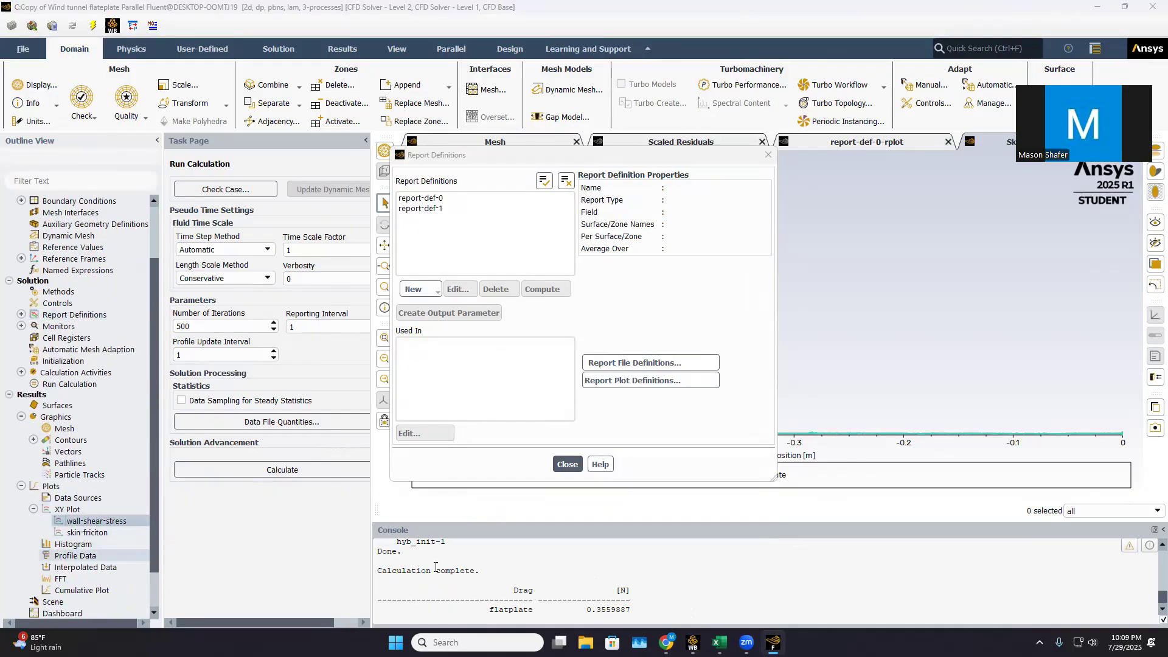
left_click(500, 275)
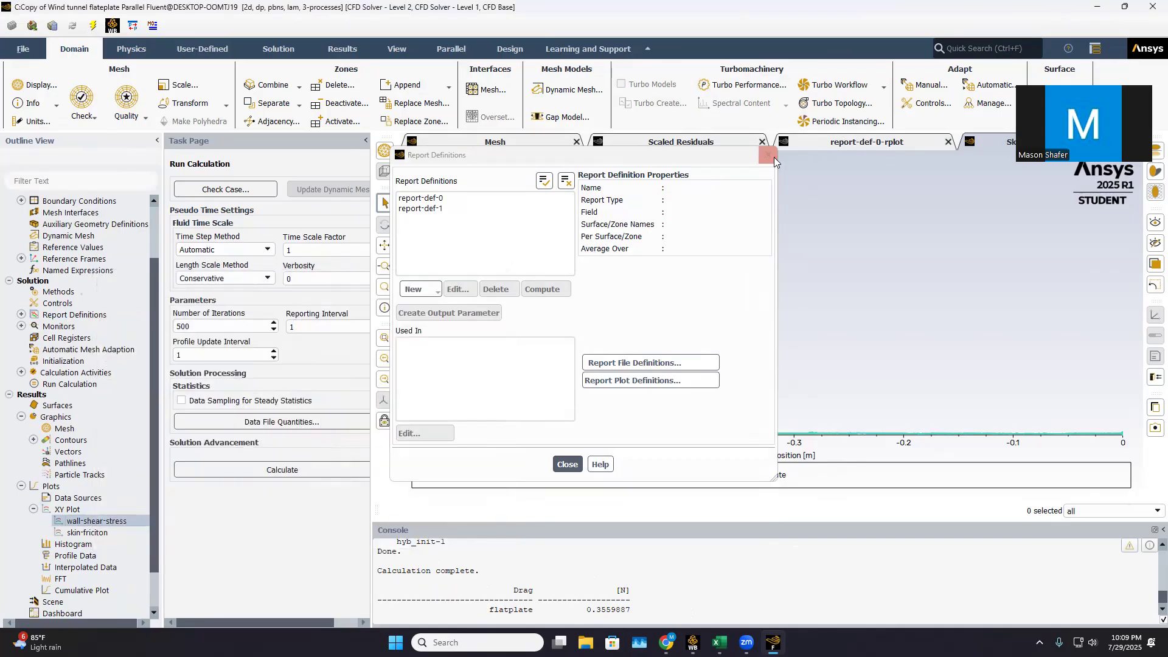
Close the report definitions and quit Fluent, keeping the settings changes for current and future calculations
left_click(769, 155)
left_click(1150, 5)
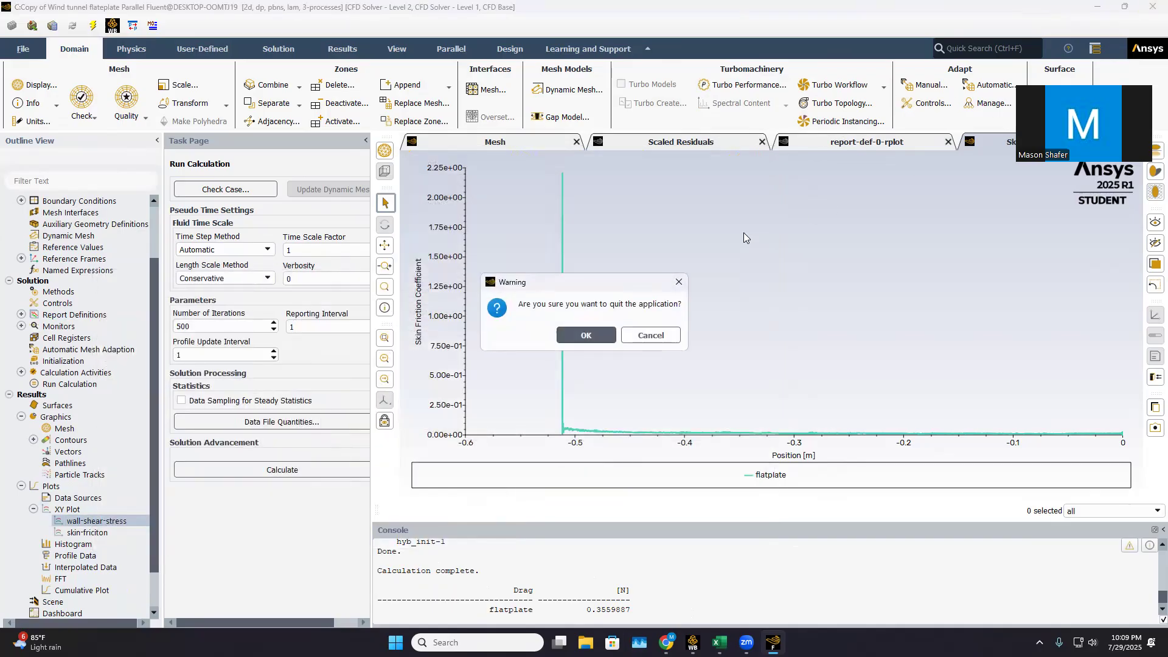
left_click(585, 334)
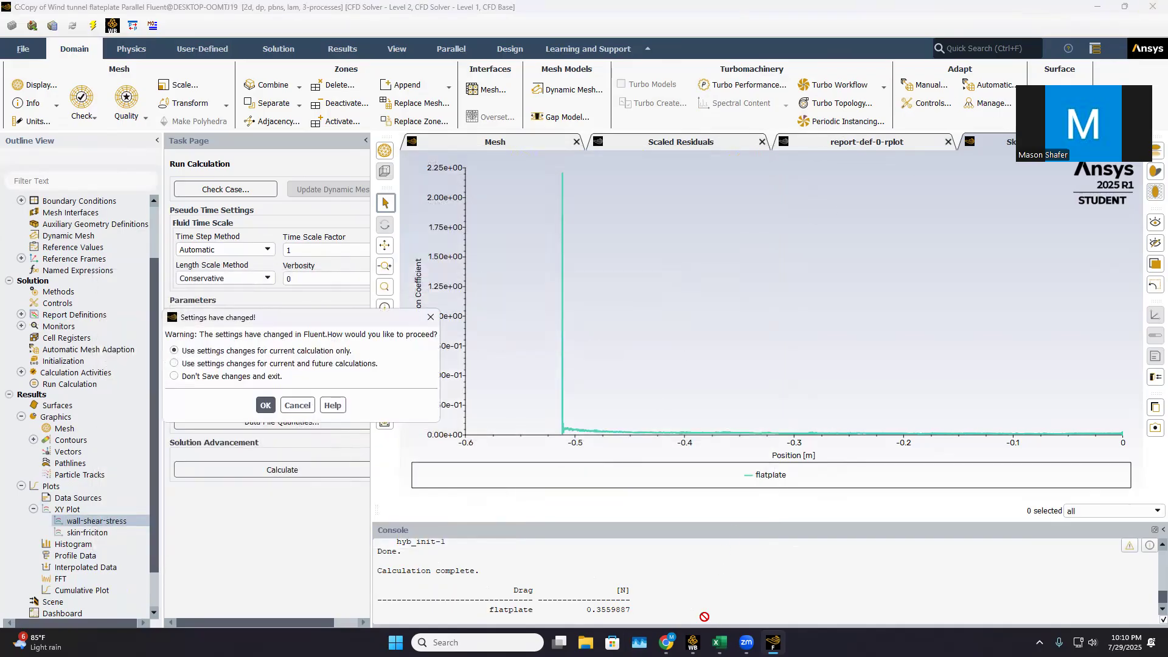
left_click(266, 406)
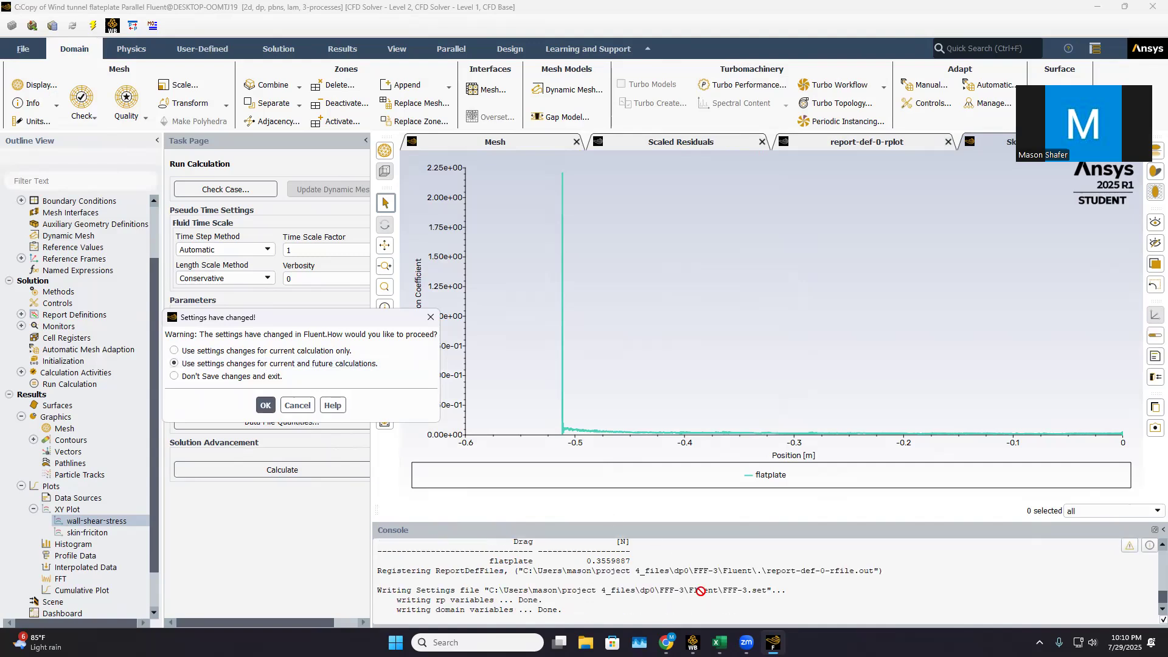
Switch to the Book1 workbook in Excel and examine the wall shear stress chart on the wall shear (2) sheet
mouse_move(720, 642)
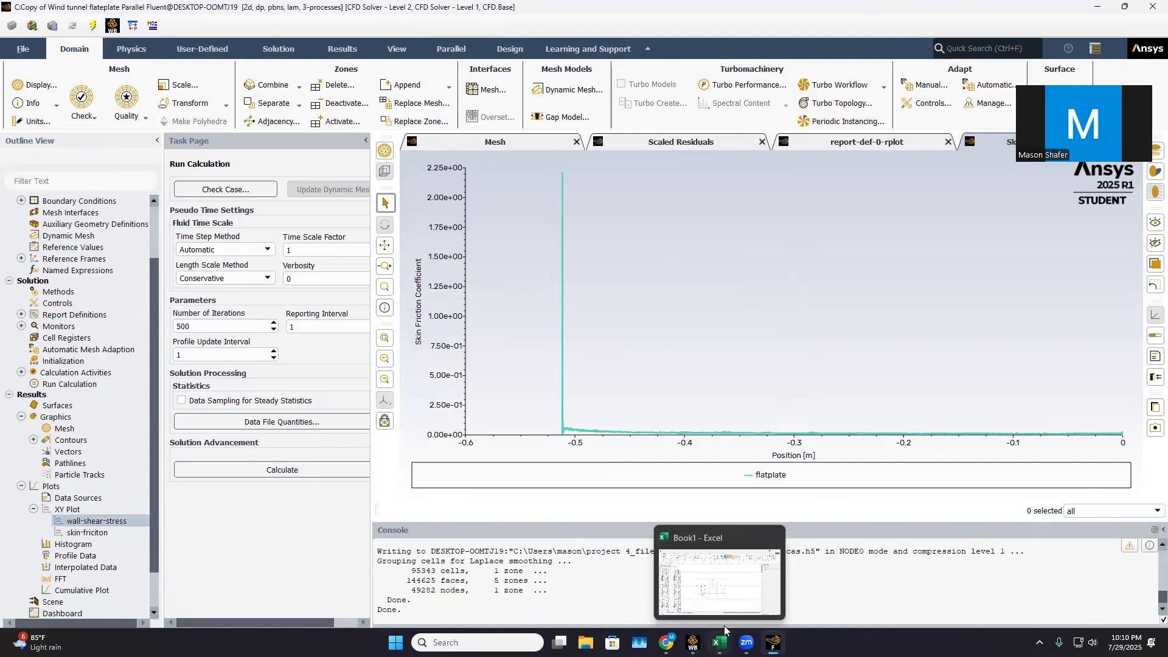
left_click(724, 588)
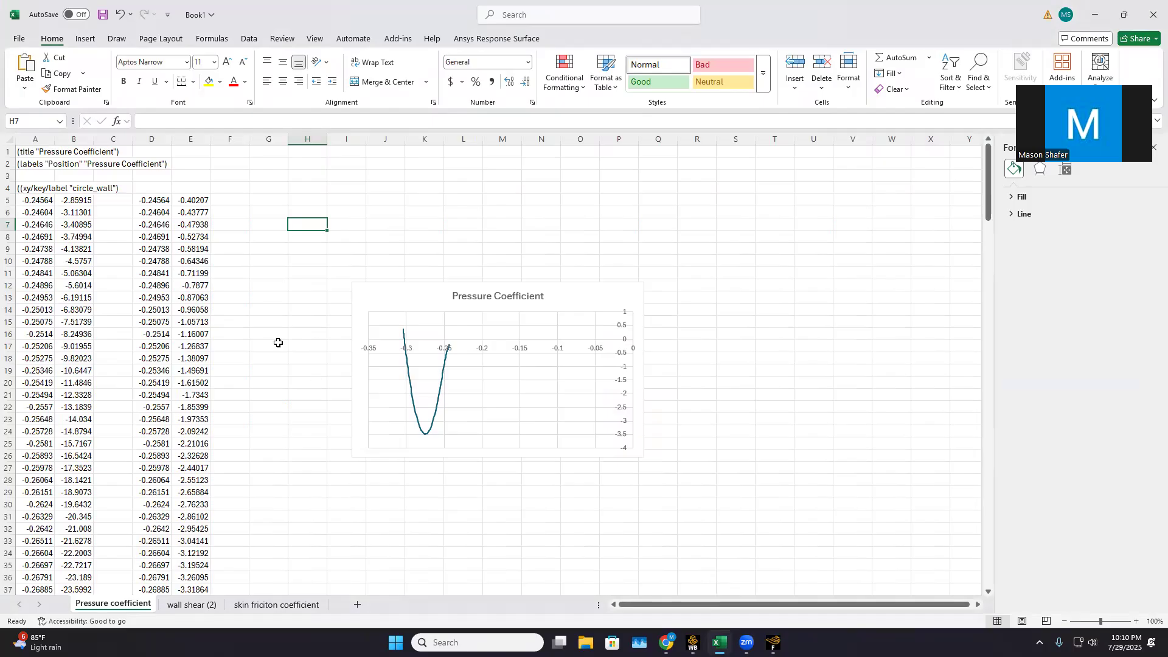
left_click(204, 606)
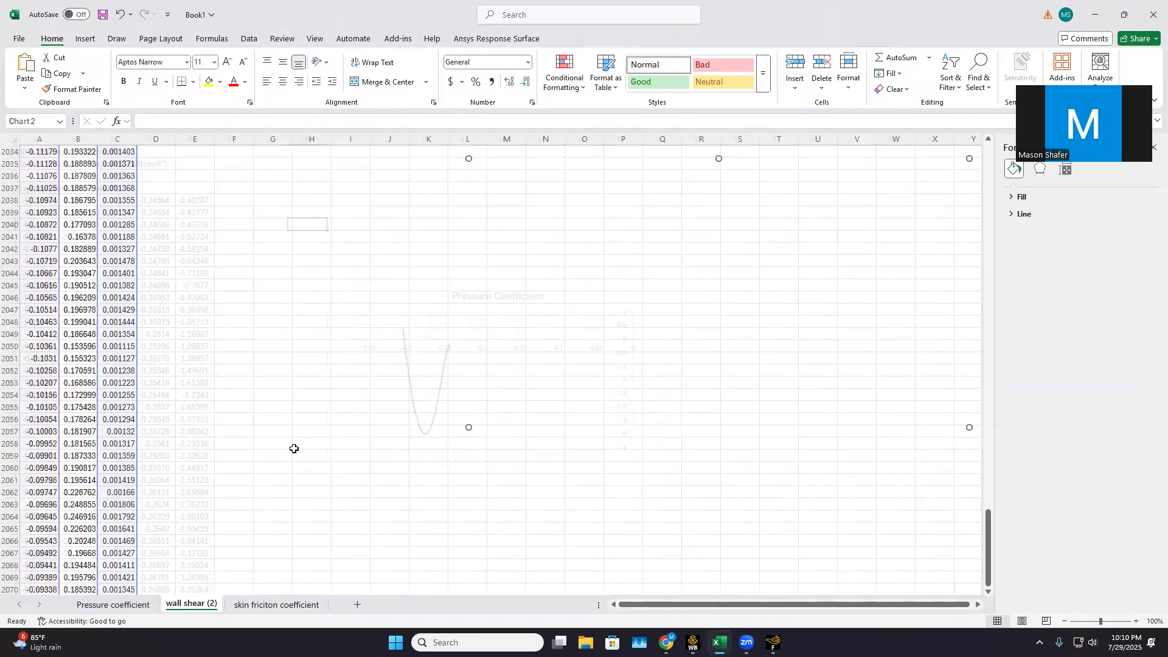
scroll(250, 338, "up", 20)
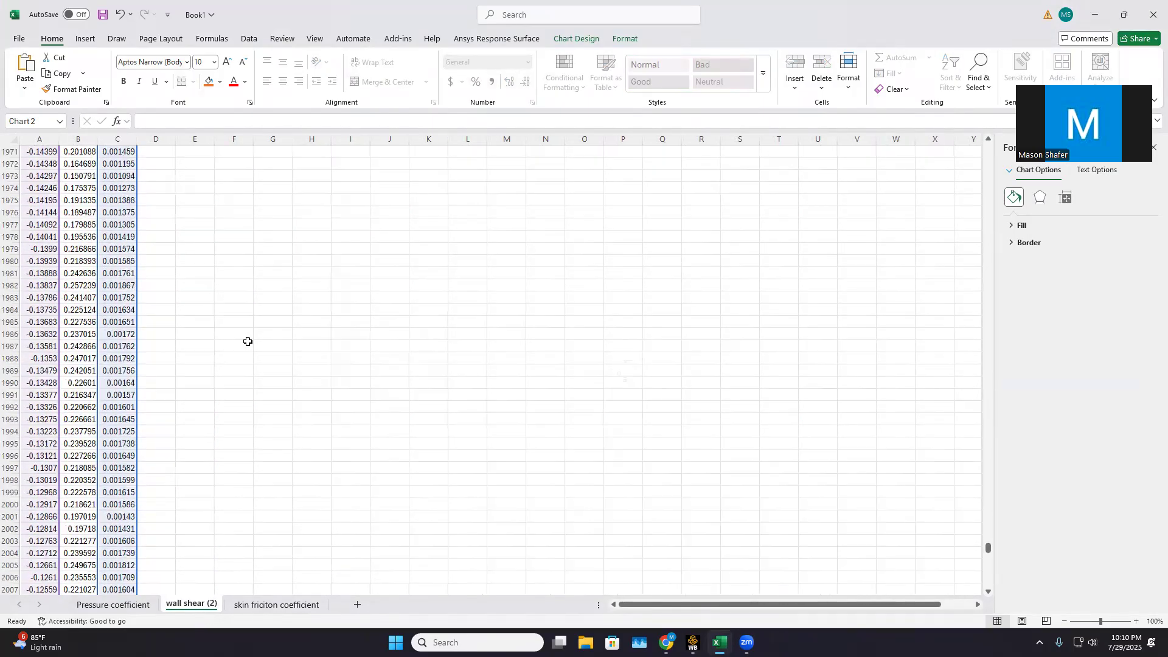
mouse_move(988, 541)
left_mouse_down()
mouse_move(1022, 143)
mouse_move(993, 550)
left_mouse_up()
left_click_drag(999, 609, 988, 570)
left_click(511, 295)
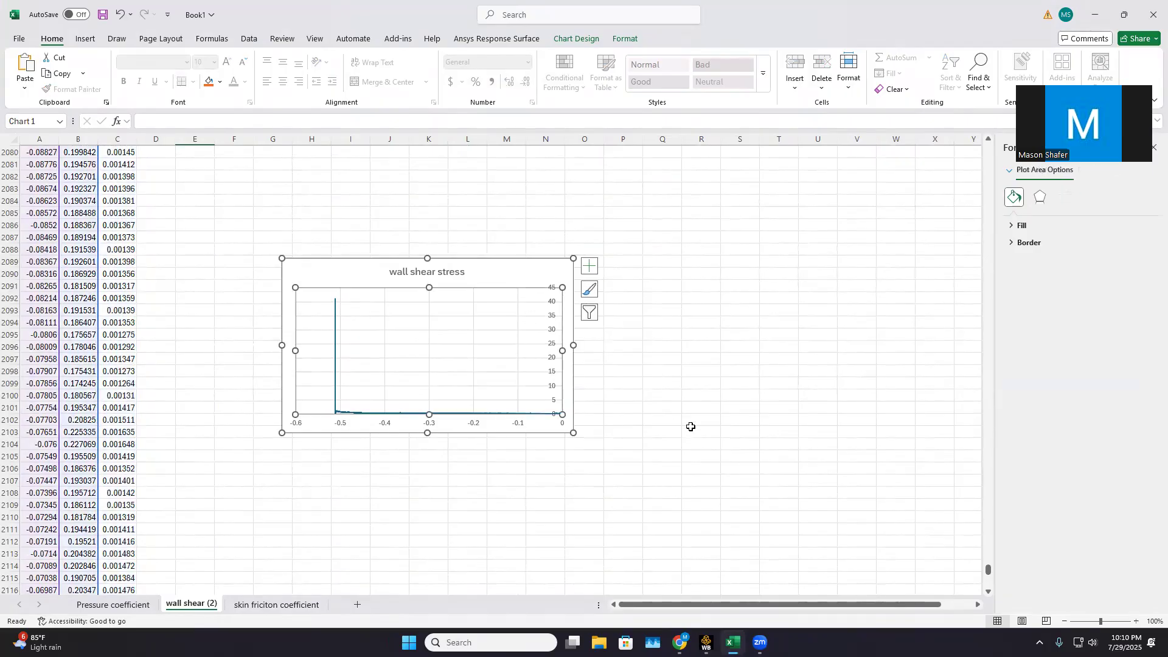
scroll(289, 587, "down", 1)
scroll(365, 438, "up", 4)
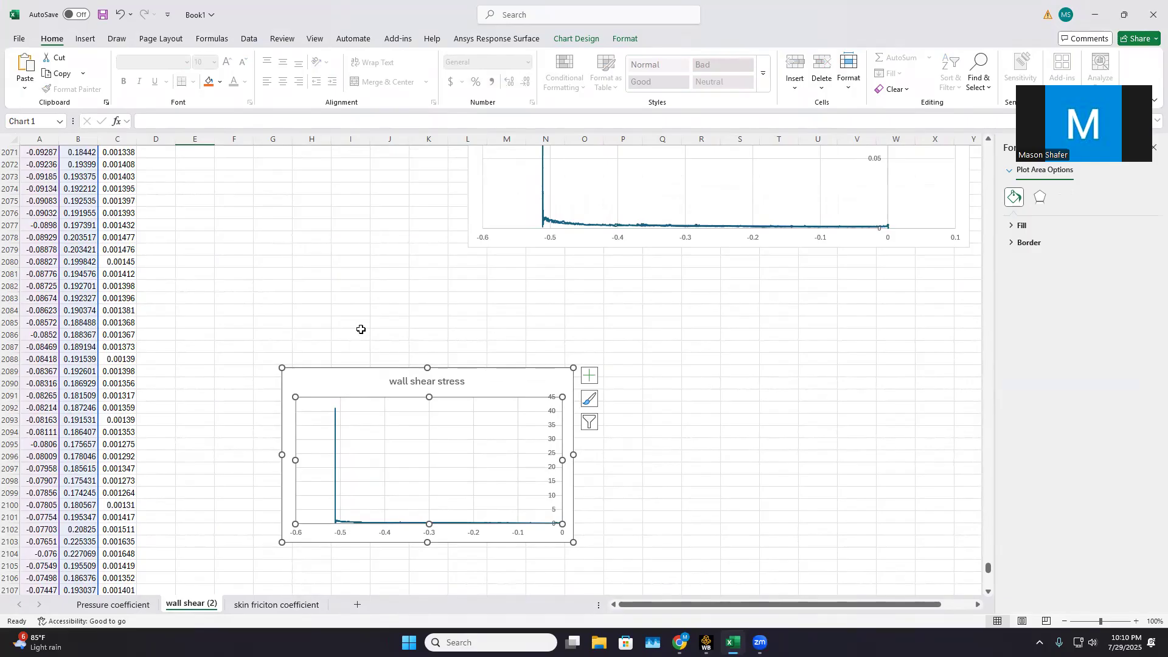
Check the column C formula that divides the flat plate's wall shear stress by the dynamic pressure
left_click(126, 249)
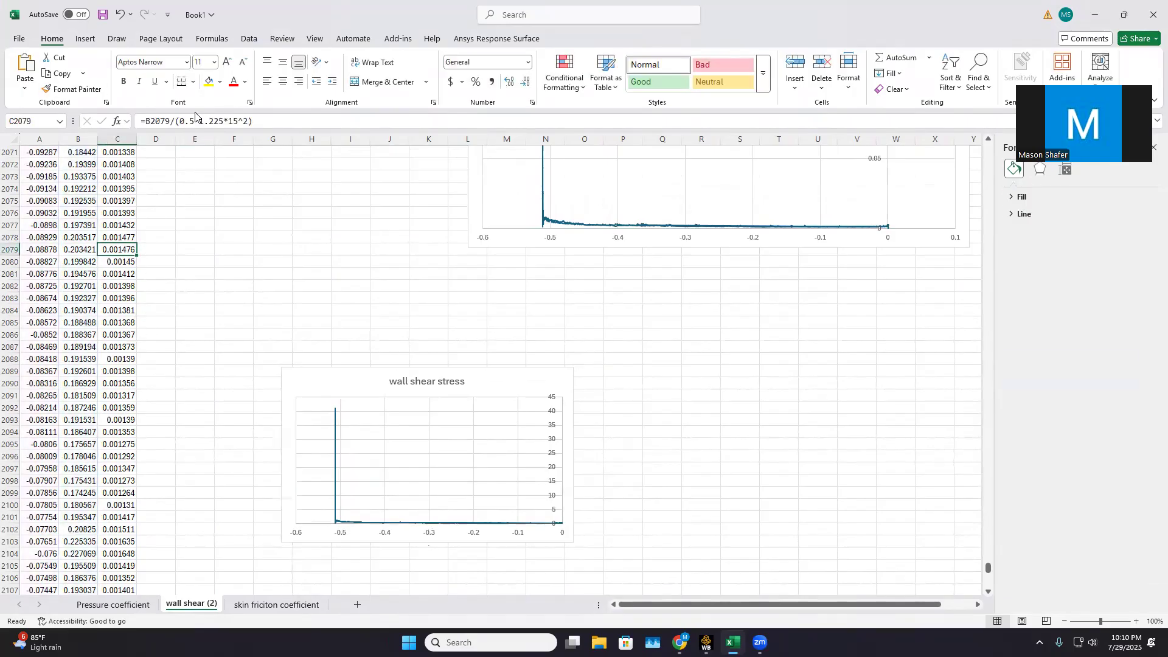
left_click(120, 285)
left_click(141, 343)
Examine the Skin Friction Coefficient chart and its column C formula on the skin friciton coefficient sheet
left_click(277, 604)
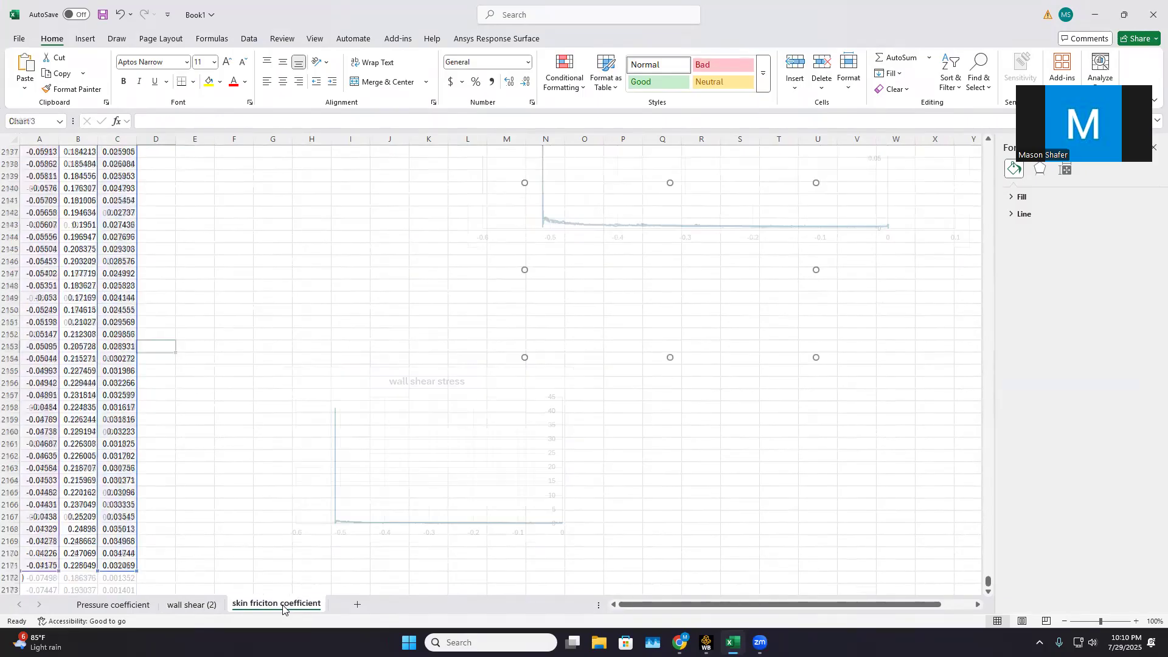
left_click(709, 224)
left_click(130, 224)
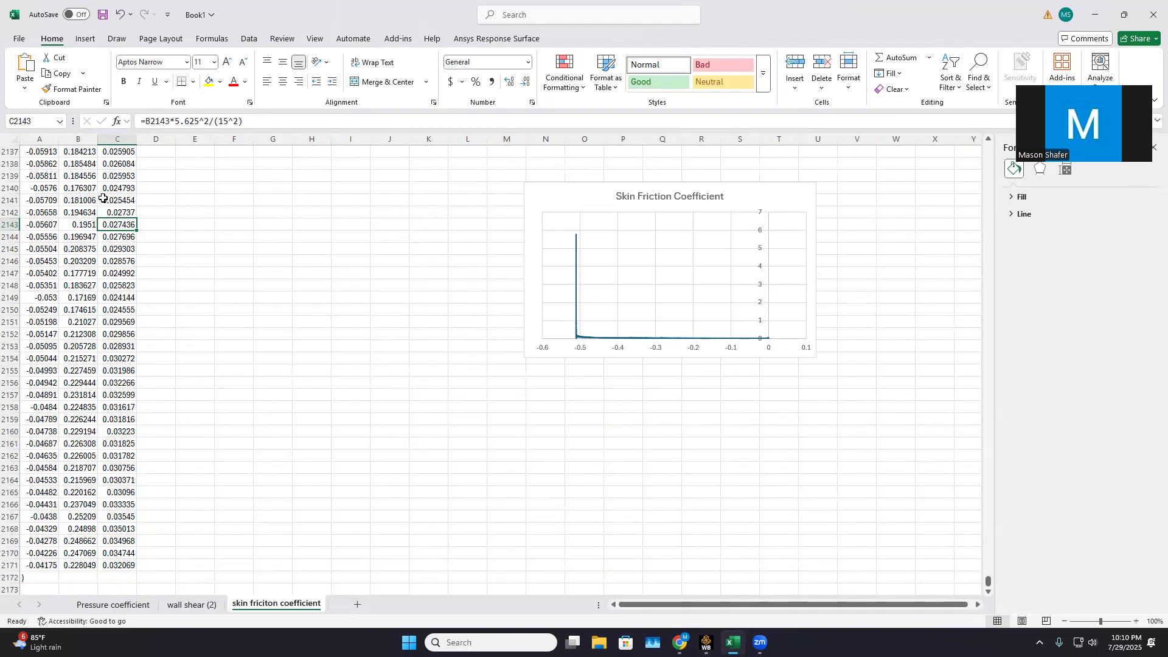
left_click(639, 234)
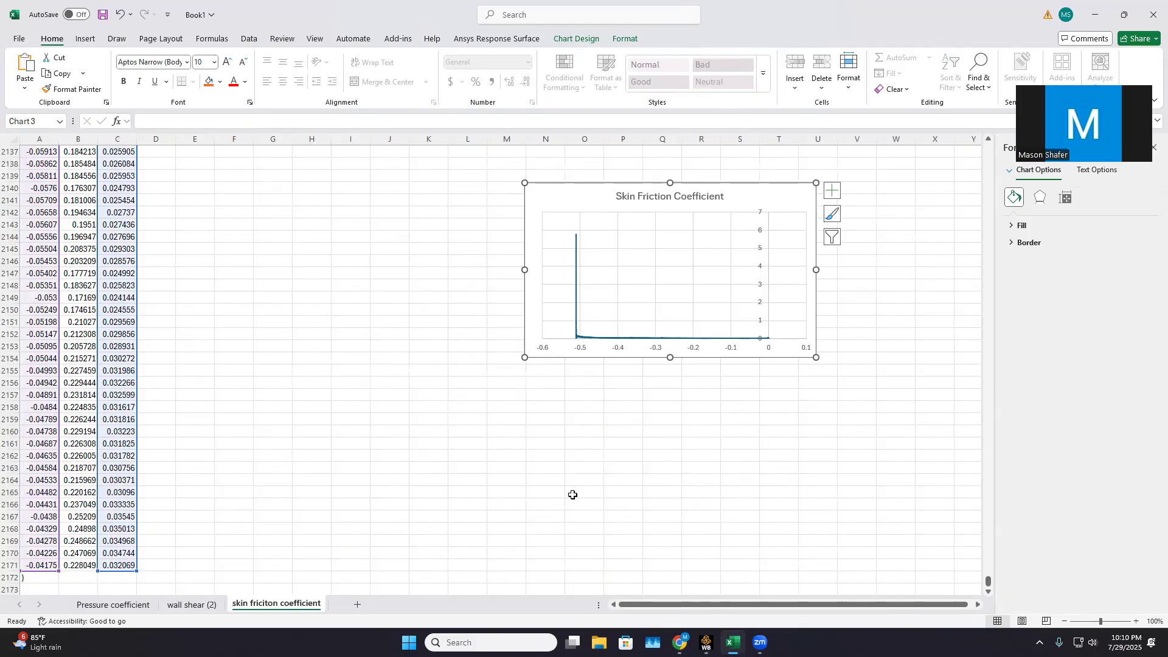
Switch to the Final Project Fluent document in Google Docs and review the flat plate results down to the final drag coefficient calculation
mouse_move(680, 643)
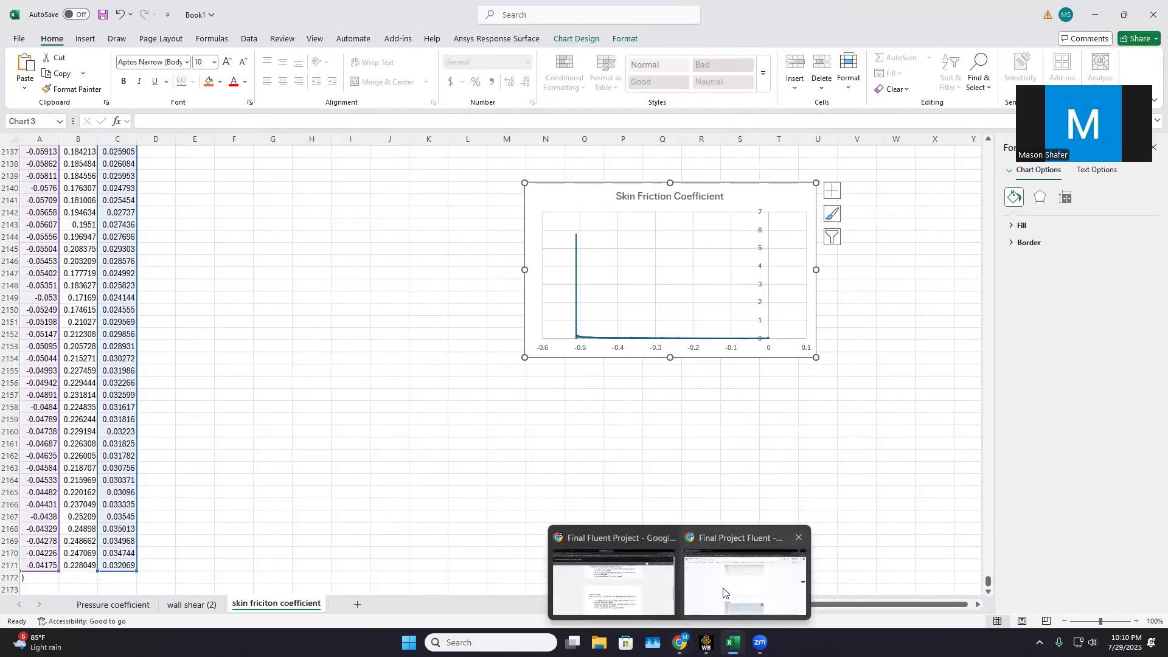
left_click(724, 592)
scroll(612, 282, "down", 10)
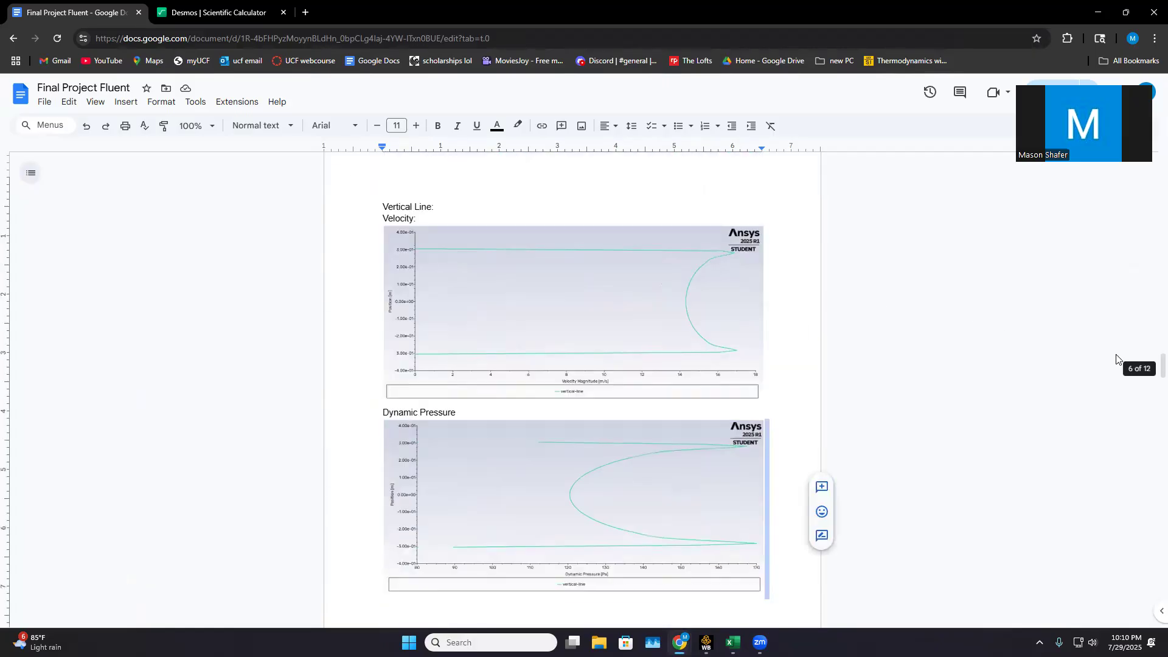
left_click_drag(1161, 366, 1150, 484)
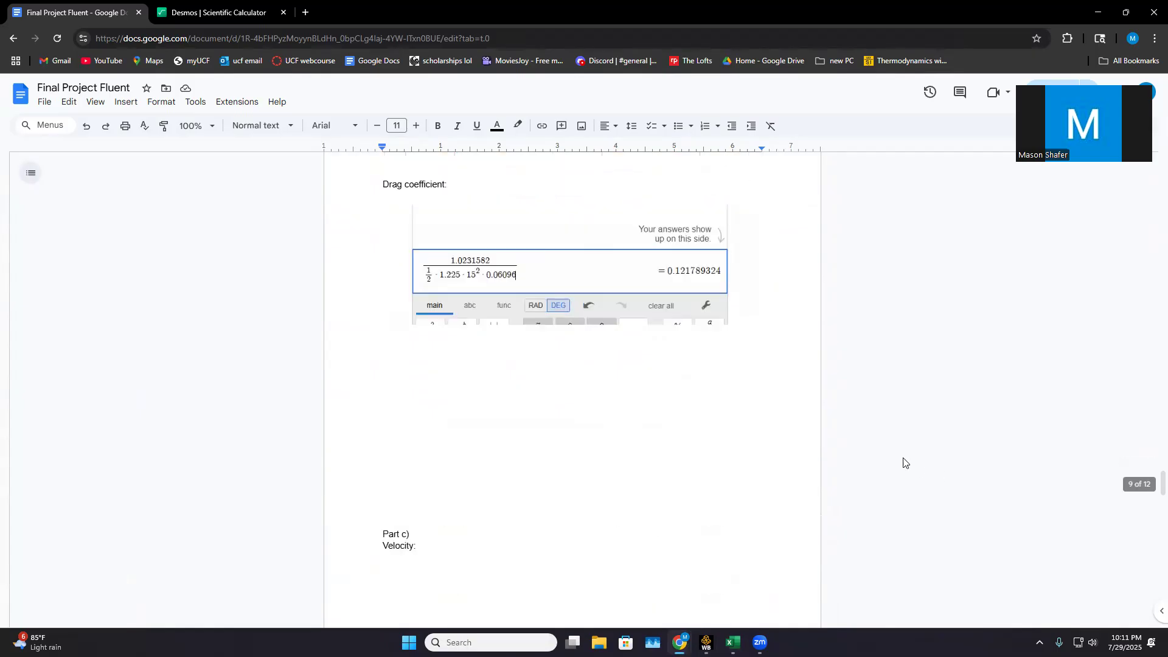
scroll(903, 463, "down", 10)
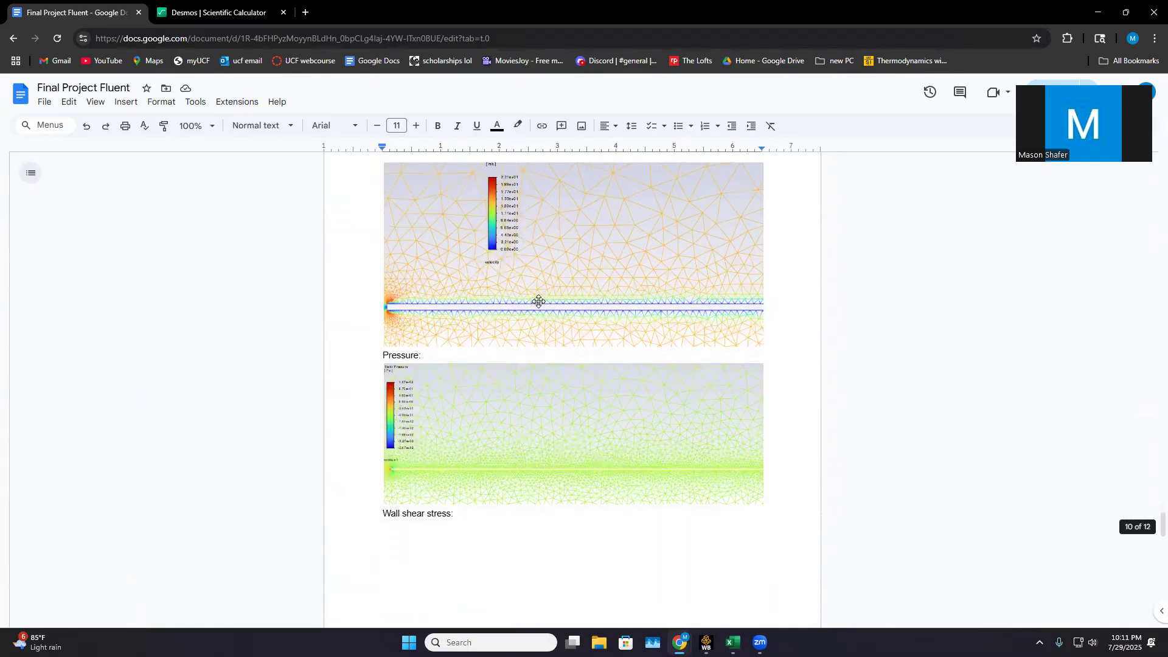
scroll(538, 302, "down", 6)
scroll(520, 267, "down", 15)
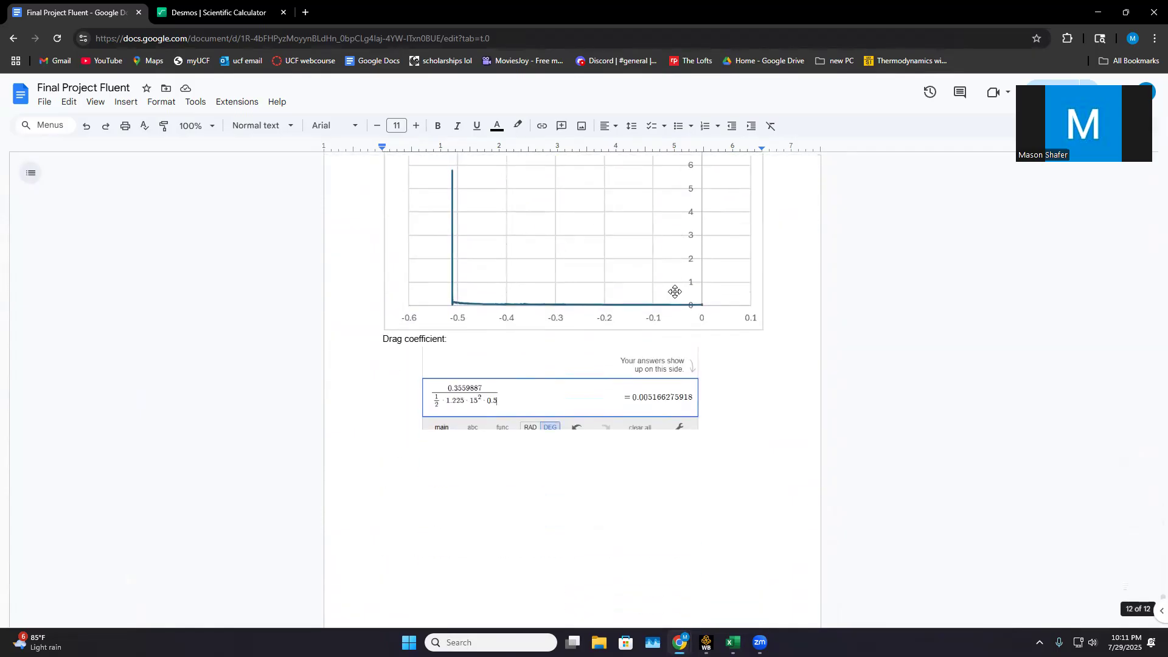